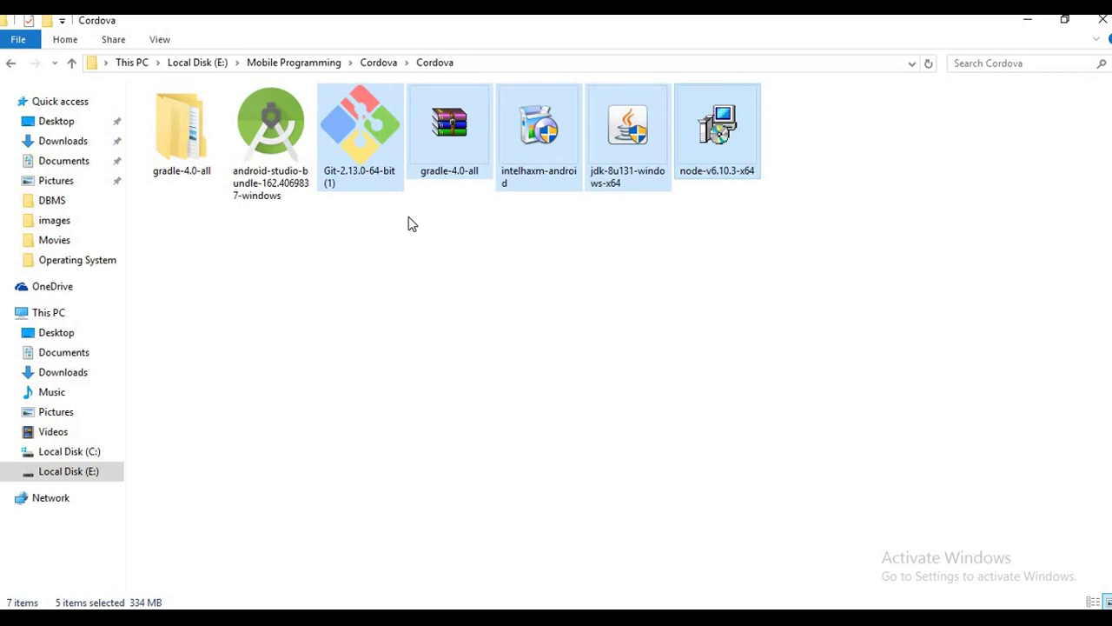
Step: Review the Android Studio, Git, gradle, HAXM, JDK and node installers in the Cordova folder
{"action": "left_click", "coordinate": [318, 258]}
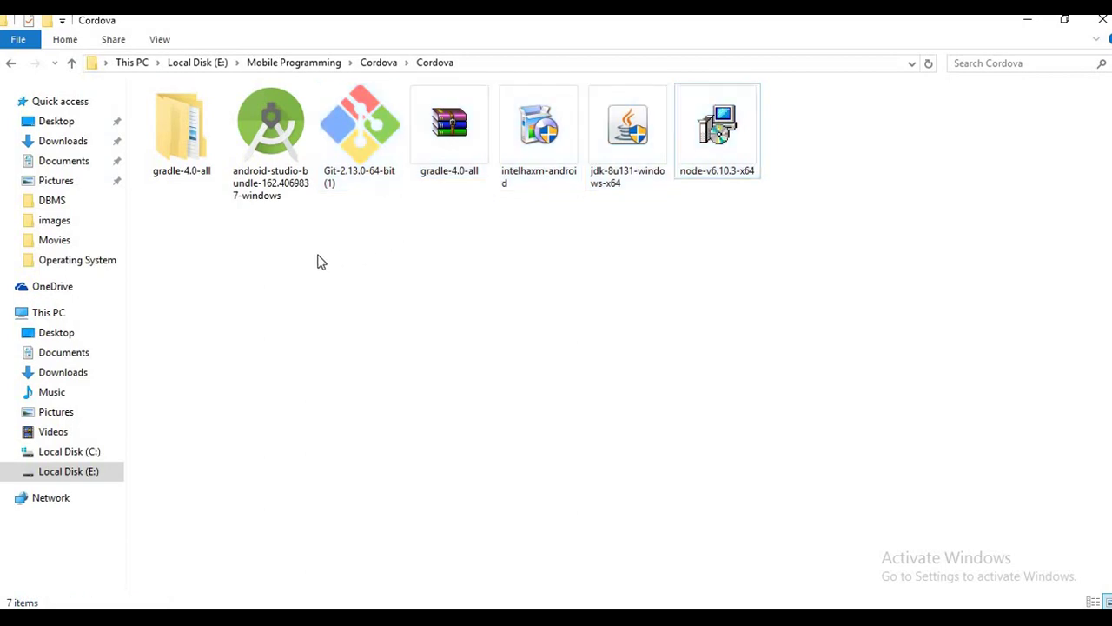
{"action": "left_click", "coordinate": [281, 137]}
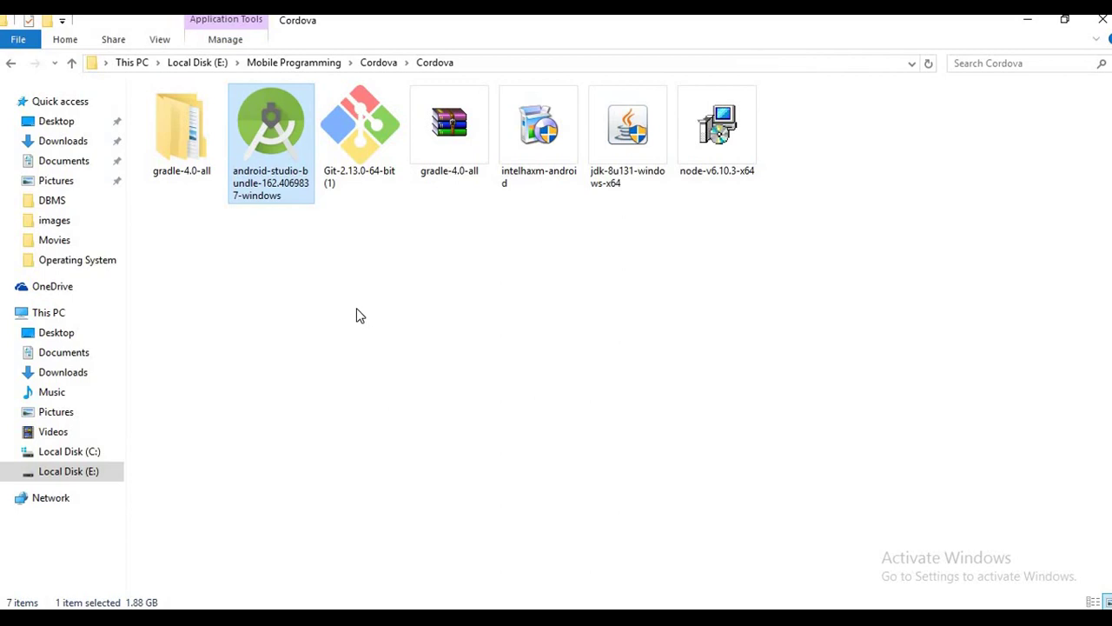
{"action": "left_click_drag", "start_coordinate": [875, 219], "coordinate": [372, 148]}
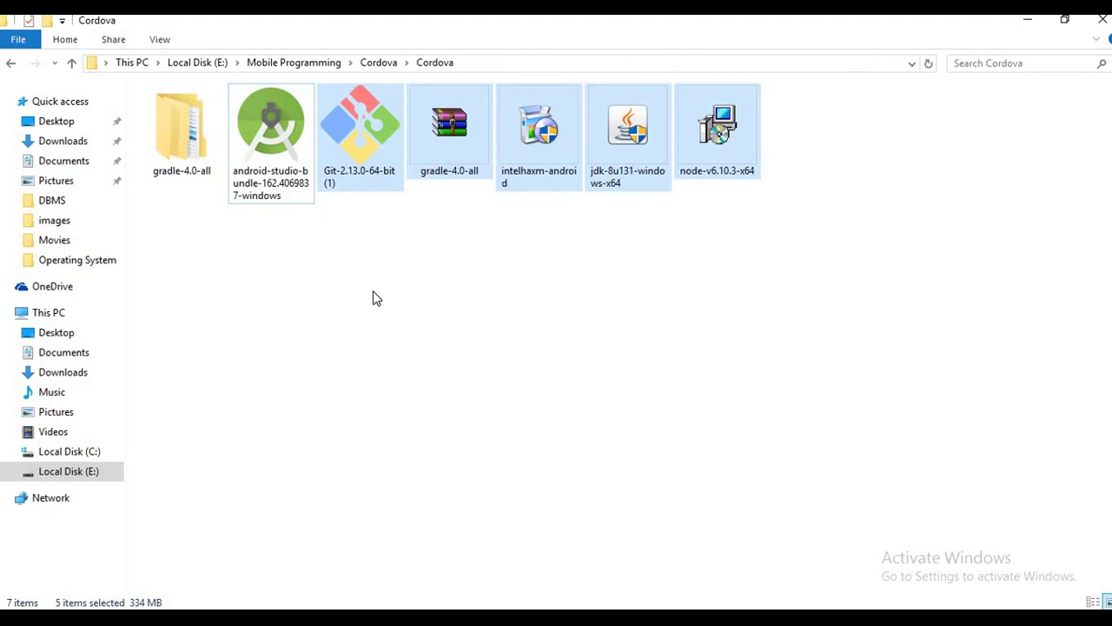
{"action": "left_click_drag", "start_coordinate": [840, 210], "coordinate": [358, 122]}
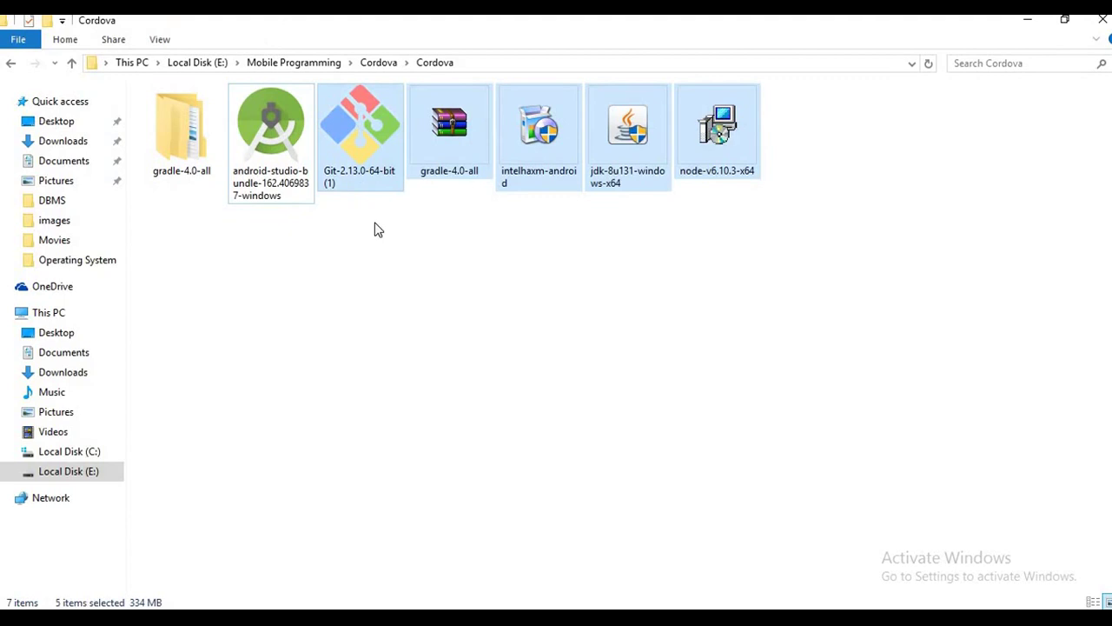
{"action": "left_click", "coordinate": [413, 251]}
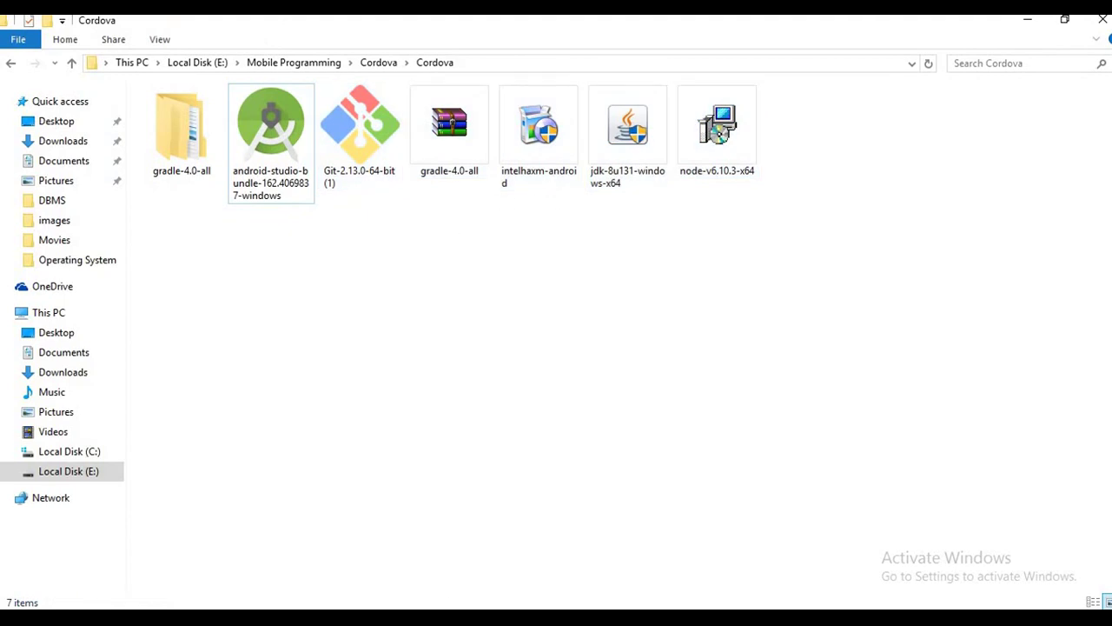
{"action": "key", "text": "alt+Tab"}
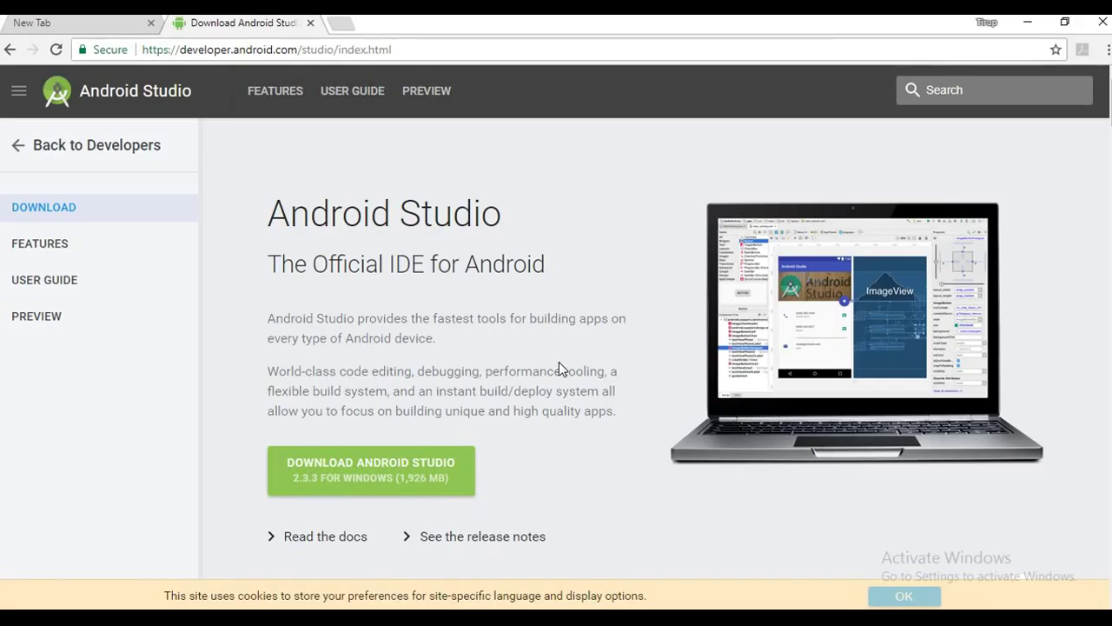
Step: Set the Android Studio download page zoom to 110% and scroll to the download button
{"action": "key", "text": "ctrl+plus"}
{"action": "key", "text": "ctrl+plus"}
{"action": "key", "text": "ctrl+plus"}
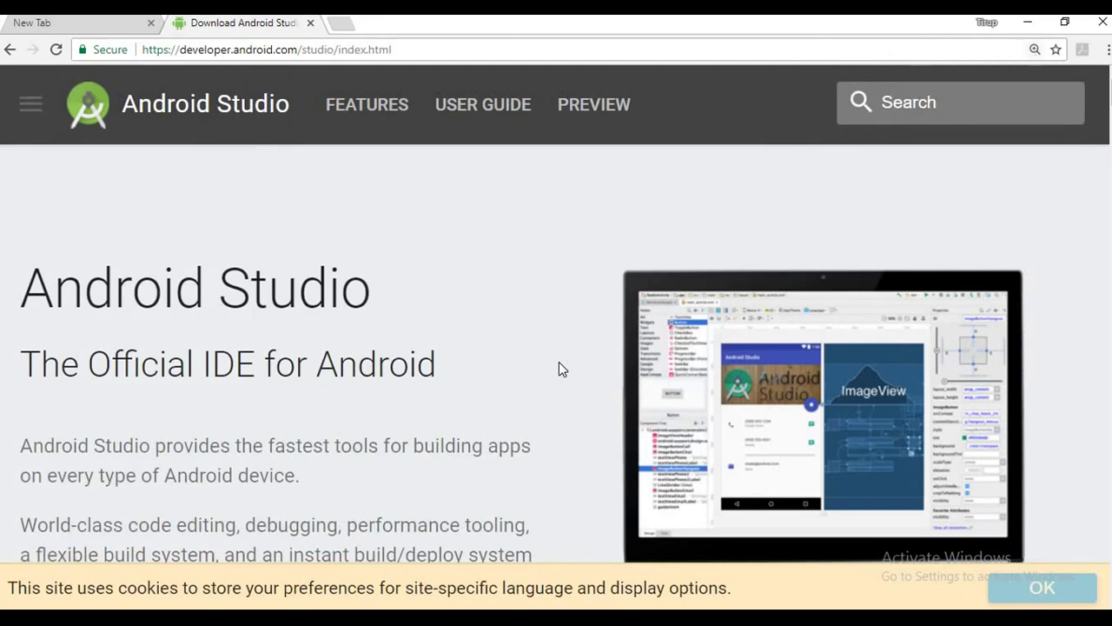
{"action": "left_click_drag", "start_coordinate": [266, 44], "coordinate": [144, 49]}
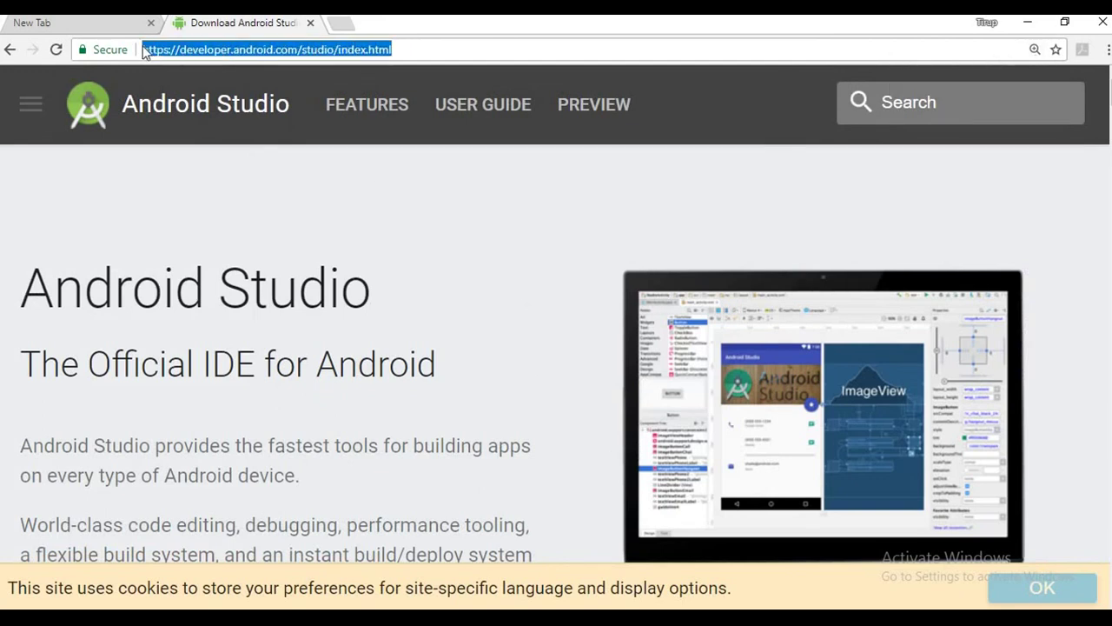
{"action": "left_click", "coordinate": [392, 200]}
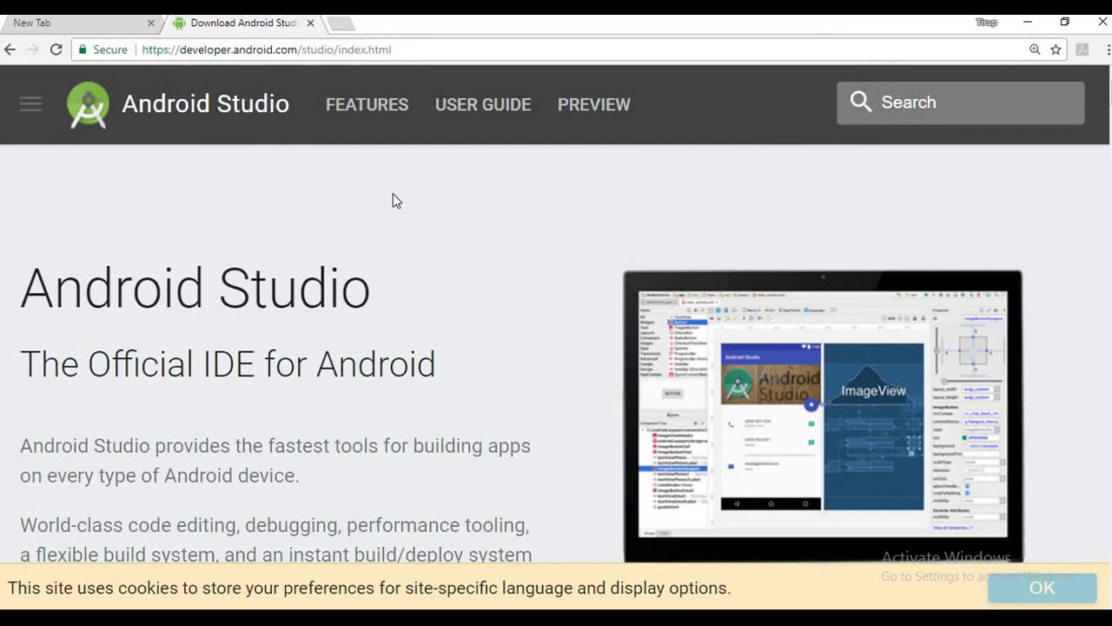
{"action": "key", "text": "ctrl+minus"}
{"action": "key", "text": "ctrl+minus"}
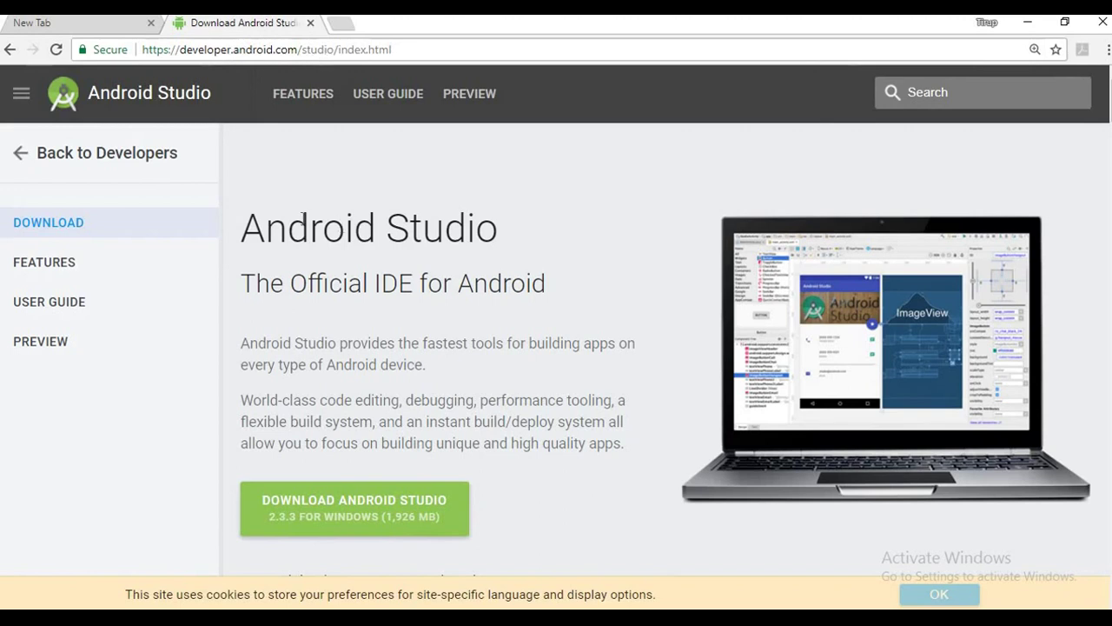
{"action": "scroll", "coordinate": [322, 243], "scroll_direction": "down", "scroll_amount": 3}
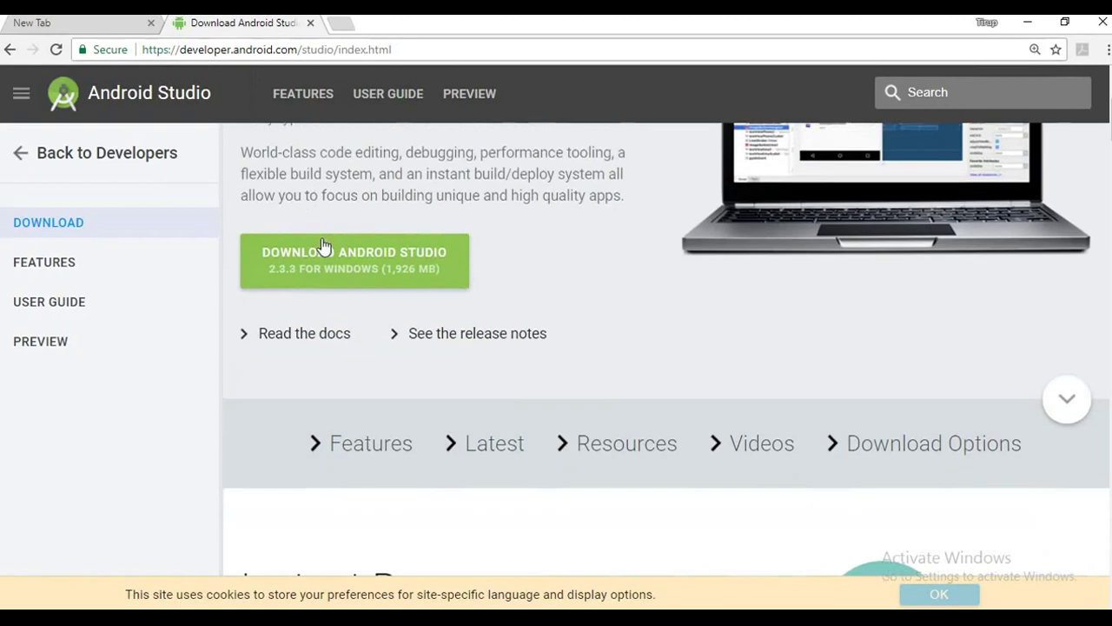
Step: Accept the licence terms and download Android Studio 2.3.3 for Windows
{"action": "left_click", "coordinate": [386, 267]}
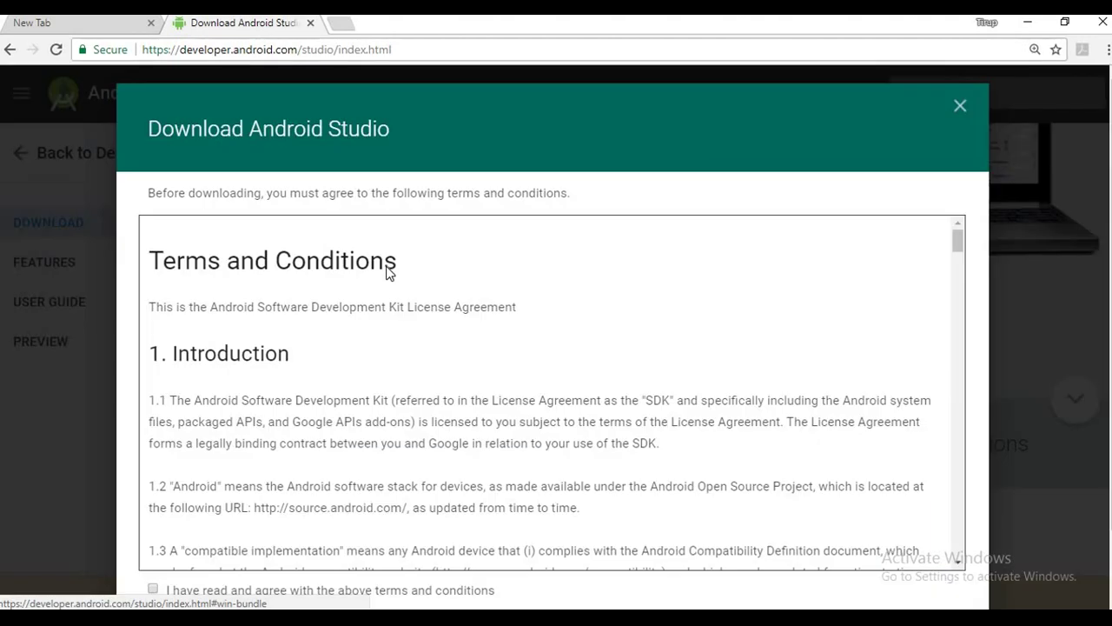
{"action": "scroll", "coordinate": [530, 300], "scroll_direction": "down", "scroll_amount": 2}
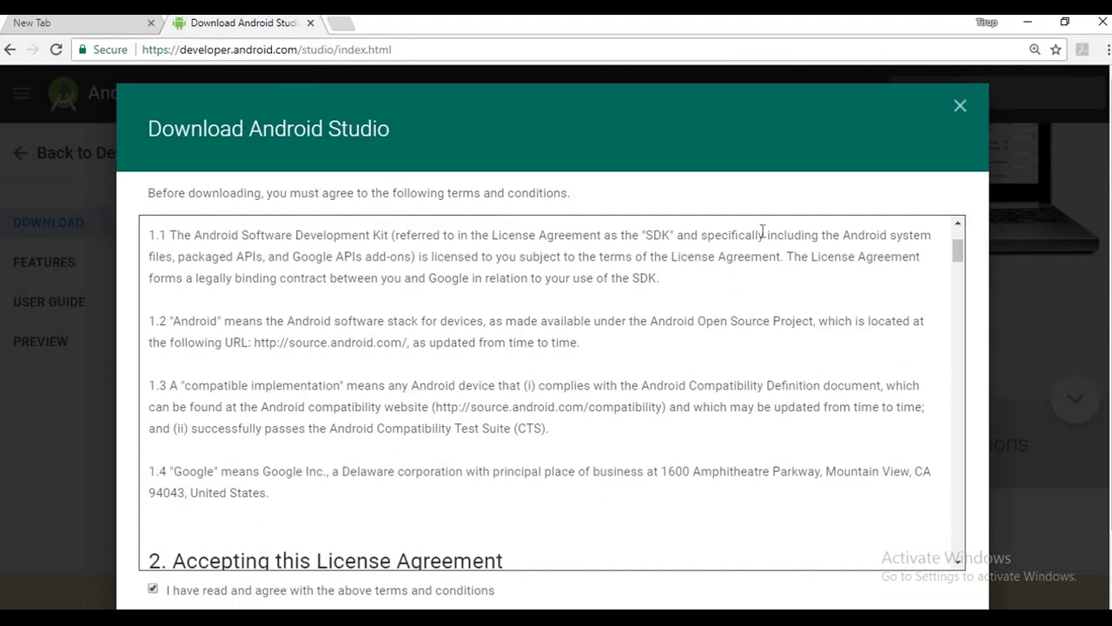
{"action": "scroll", "coordinate": [762, 232], "scroll_direction": "down", "scroll_amount": 1}
{"action": "scroll", "coordinate": [1042, 331], "scroll_direction": "down", "scroll_amount": 1}
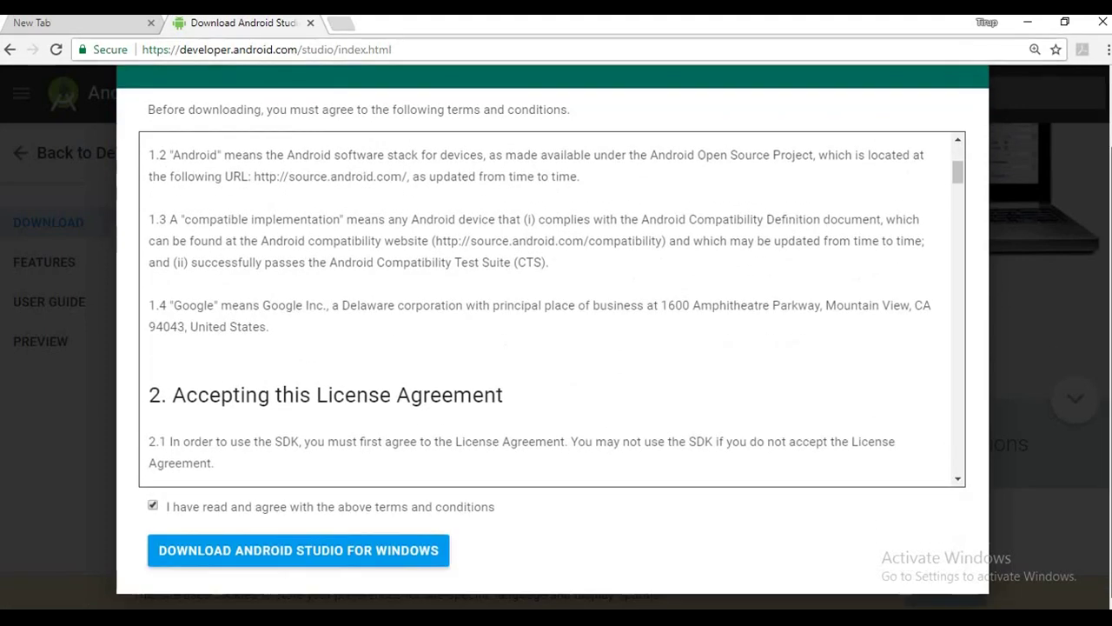
{"action": "left_click", "coordinate": [323, 554]}
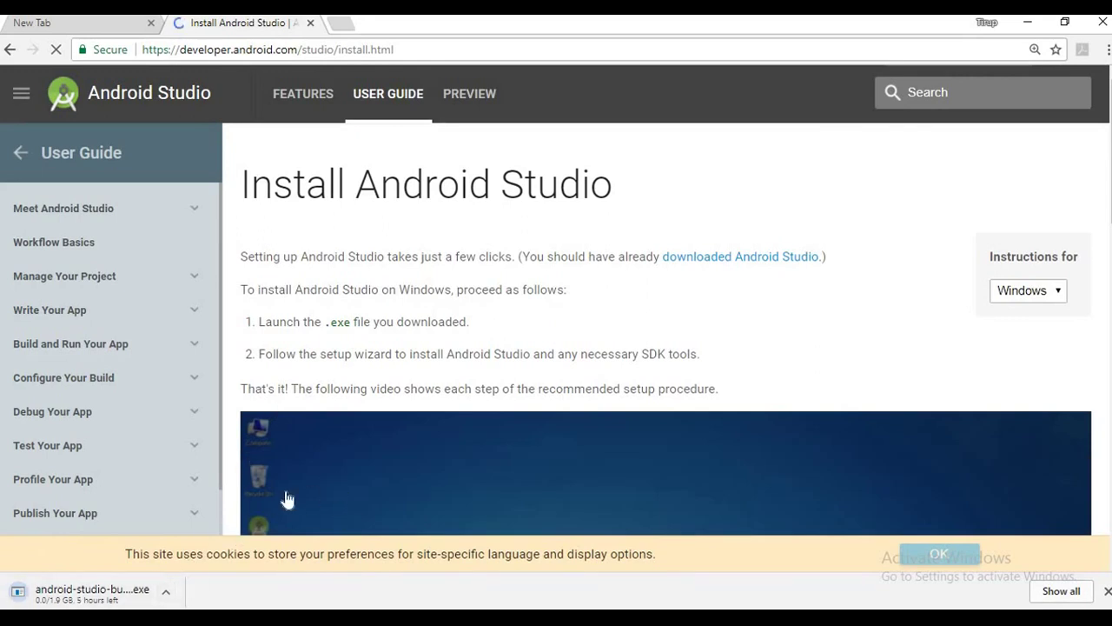
Step: Cancel the running Android Studio download and dismiss the downloads bar
{"action": "left_click", "coordinate": [165, 594]}
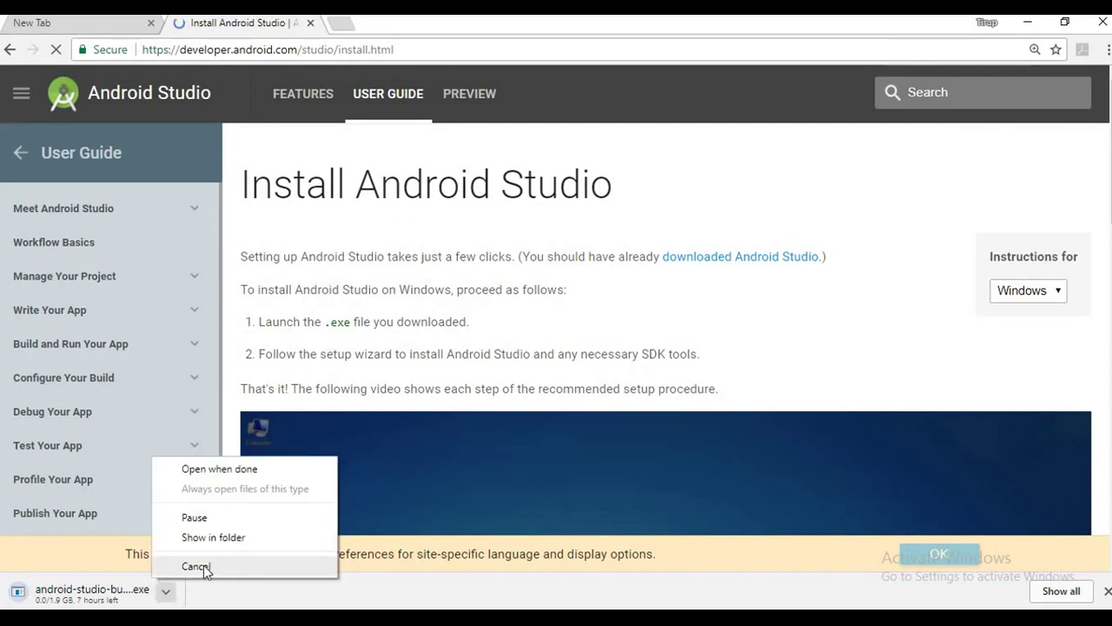
{"action": "left_click", "coordinate": [200, 566]}
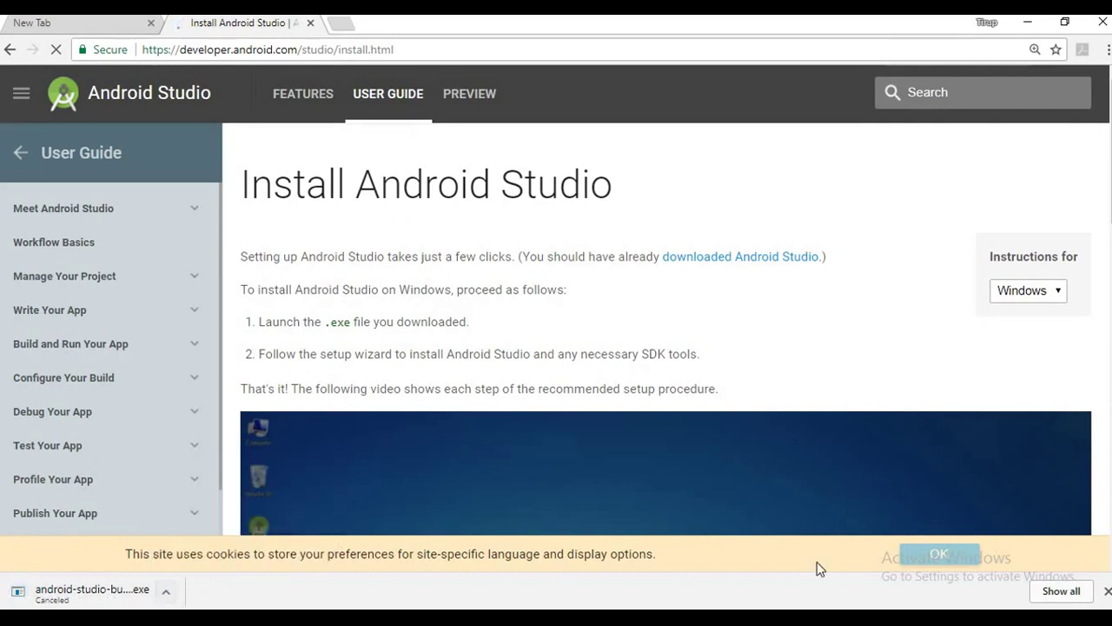
{"action": "left_click", "coordinate": [1107, 593]}
Step: Play the Android Studio setup walkthrough video, skip slightly ahead, then pause it
{"action": "scroll", "coordinate": [618, 390], "scroll_direction": "down", "scroll_amount": 4}
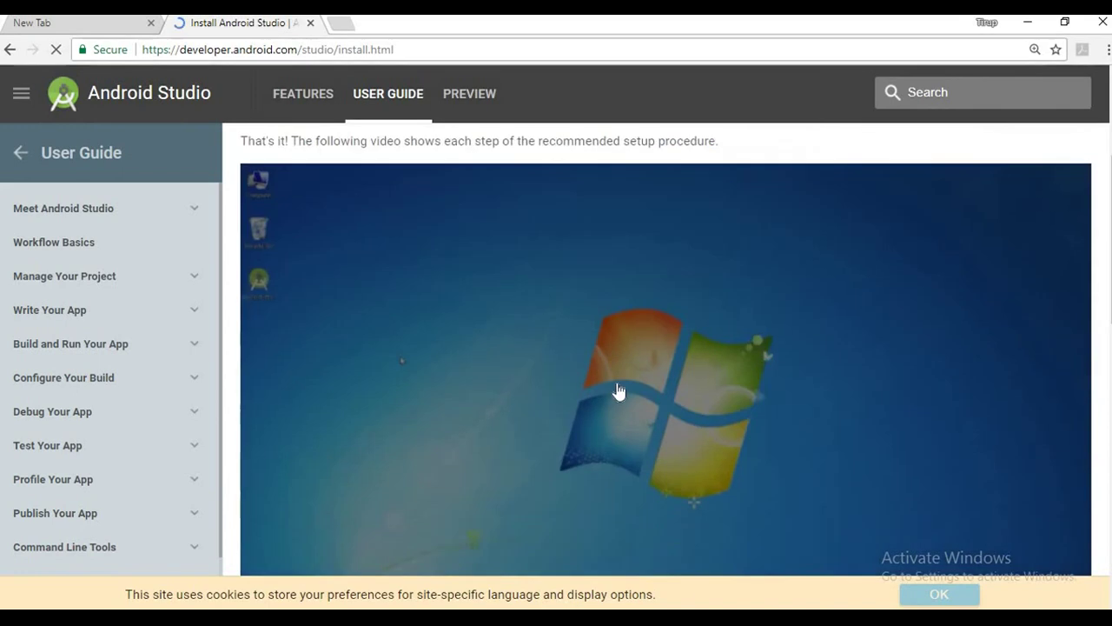
{"action": "scroll", "coordinate": [618, 392], "scroll_direction": "down", "scroll_amount": 1}
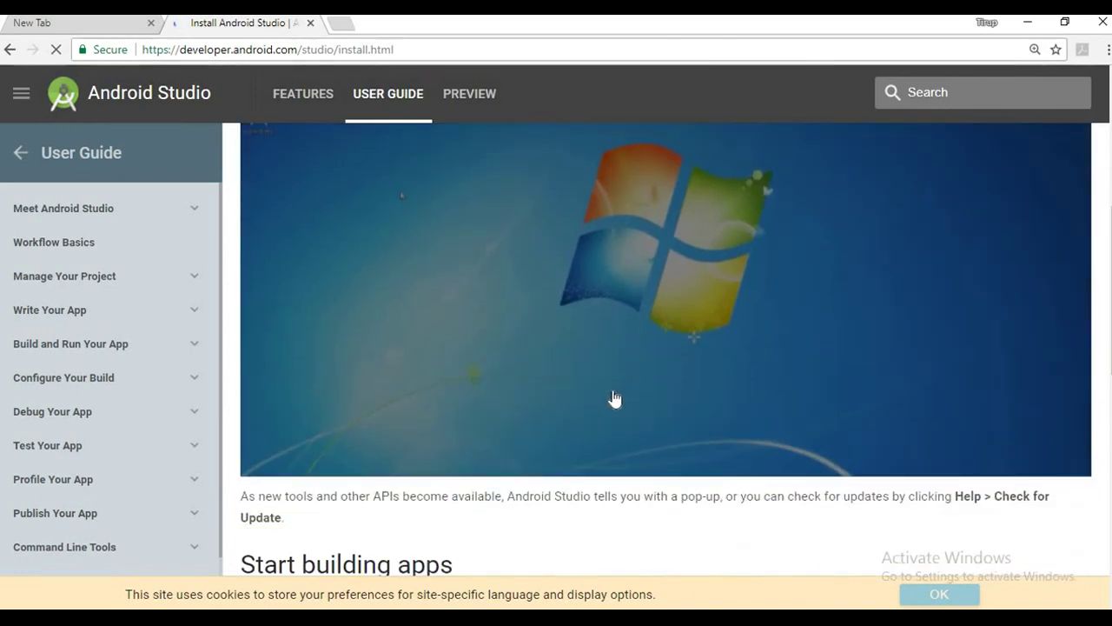
{"action": "scroll", "coordinate": [606, 399], "scroll_direction": "up", "scroll_amount": 2}
{"action": "scroll", "coordinate": [626, 392], "scroll_direction": "down", "scroll_amount": 1}
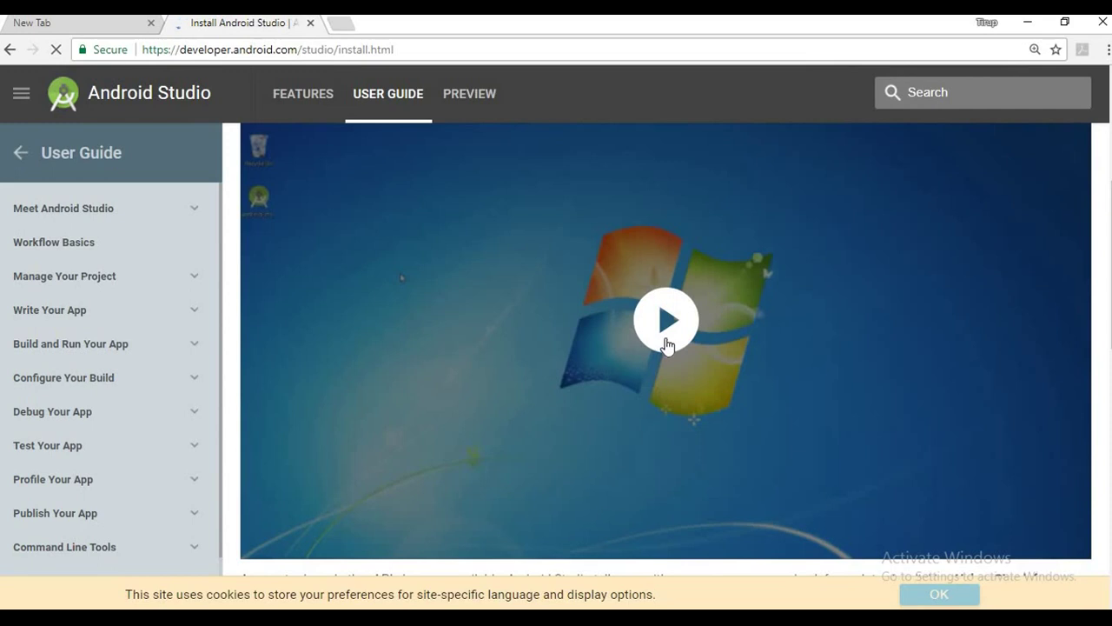
{"action": "left_click", "coordinate": [667, 345]}
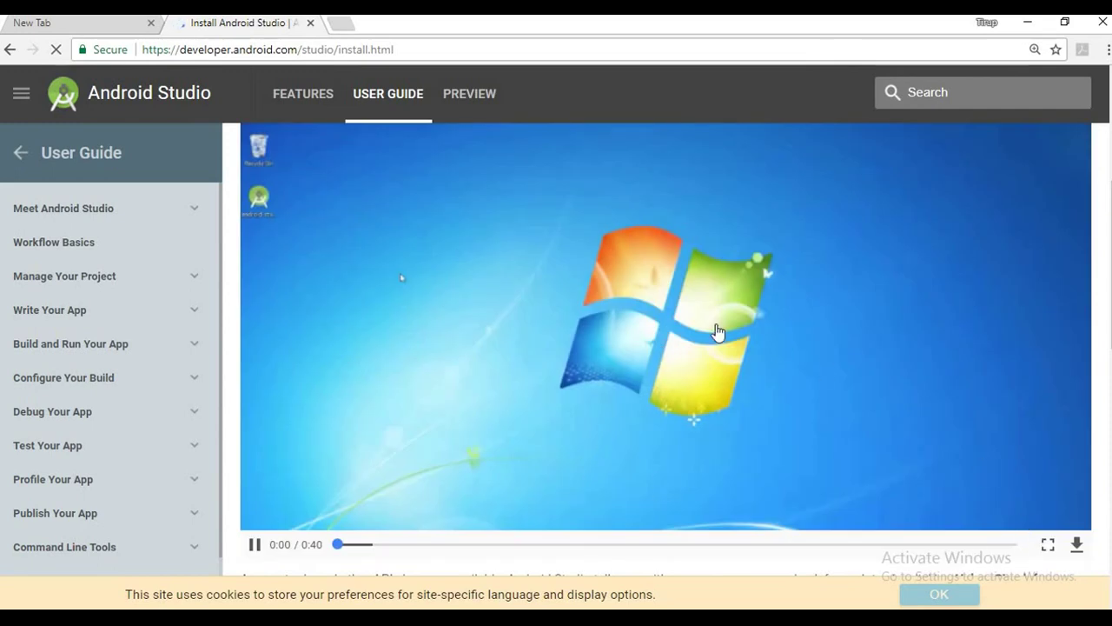
{"action": "scroll", "coordinate": [660, 331], "scroll_direction": "up", "scroll_amount": 1}
{"action": "scroll", "coordinate": [609, 333], "scroll_direction": "down", "scroll_amount": 1}
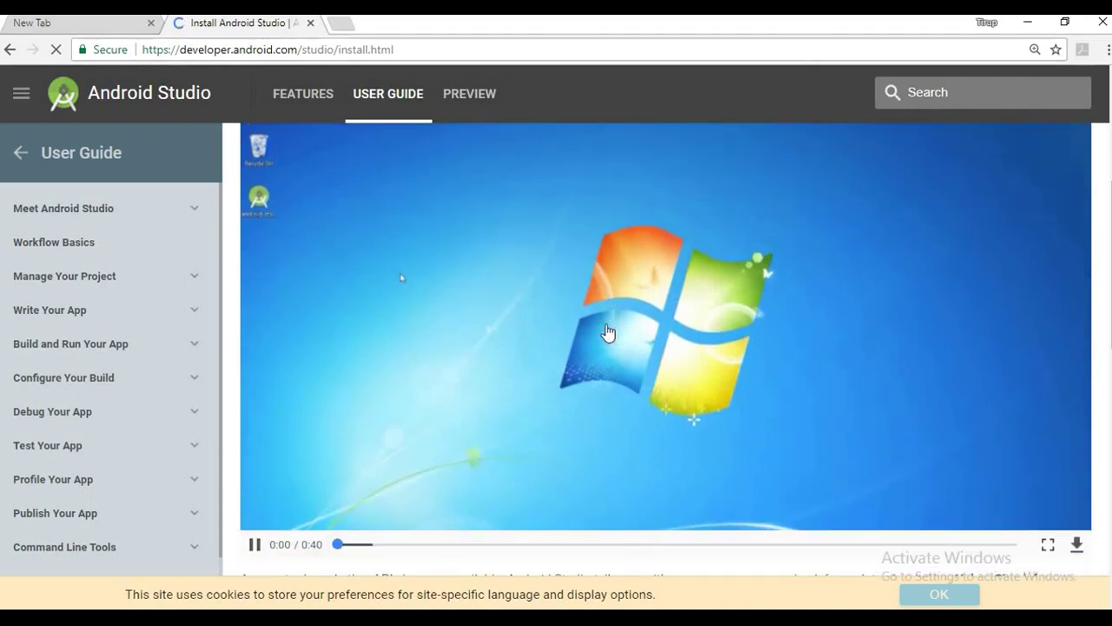
{"action": "scroll", "coordinate": [608, 333], "scroll_direction": "up", "scroll_amount": 1}
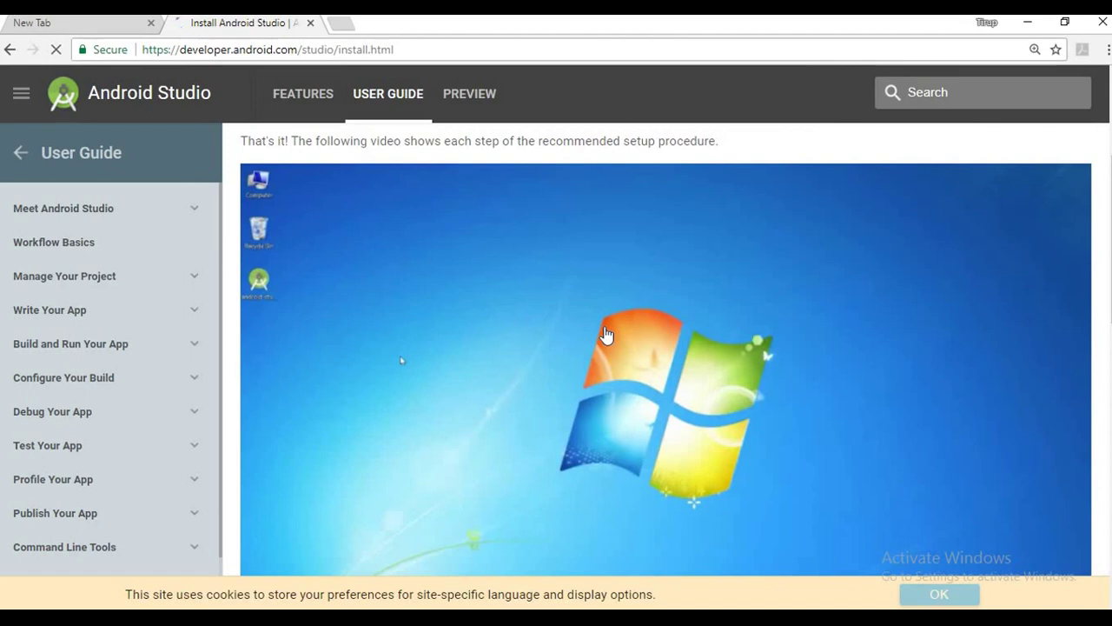
{"action": "scroll", "coordinate": [606, 334], "scroll_direction": "down", "scroll_amount": 1}
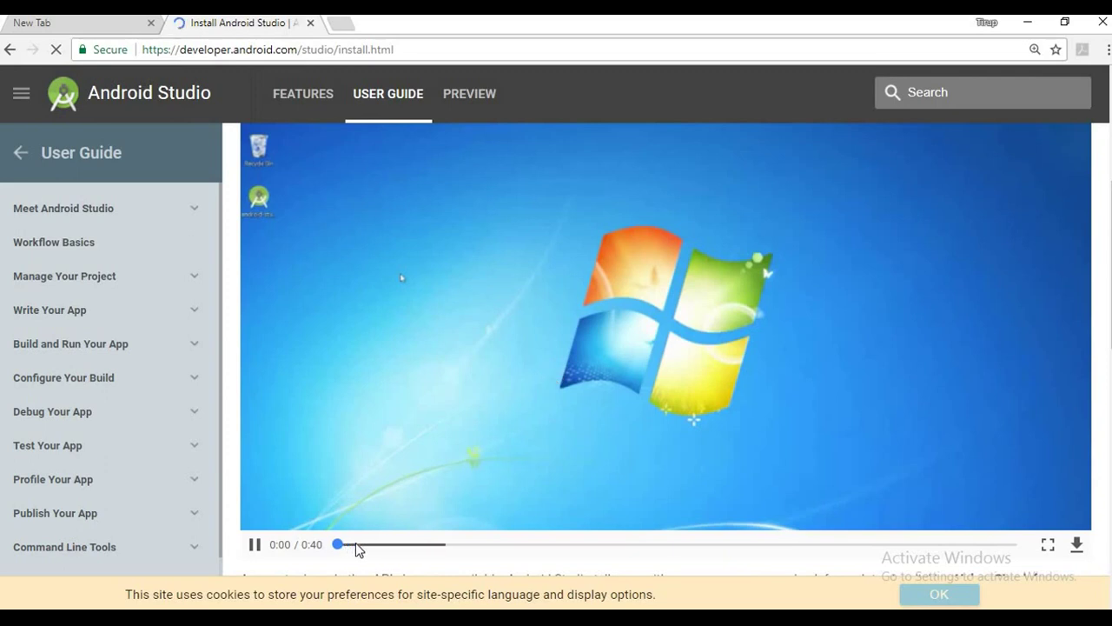
{"action": "left_click", "coordinate": [379, 544]}
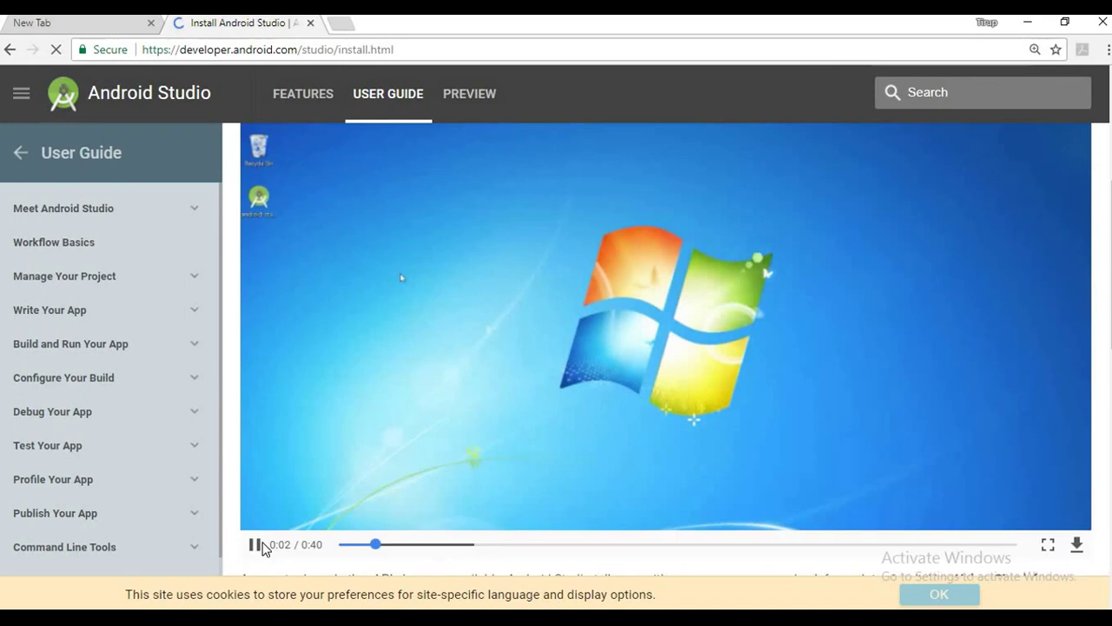
{"action": "left_click", "coordinate": [256, 545]}
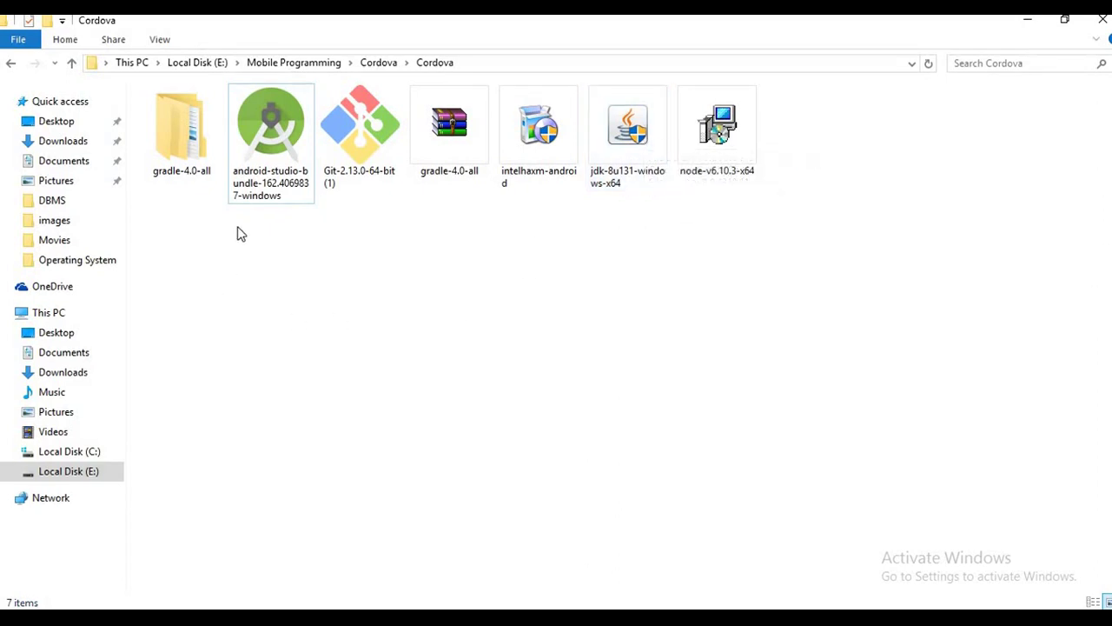
{"action": "left_click_drag", "start_coordinate": [778, 229], "coordinate": [378, 184]}
{"action": "left_click", "coordinate": [350, 287]}
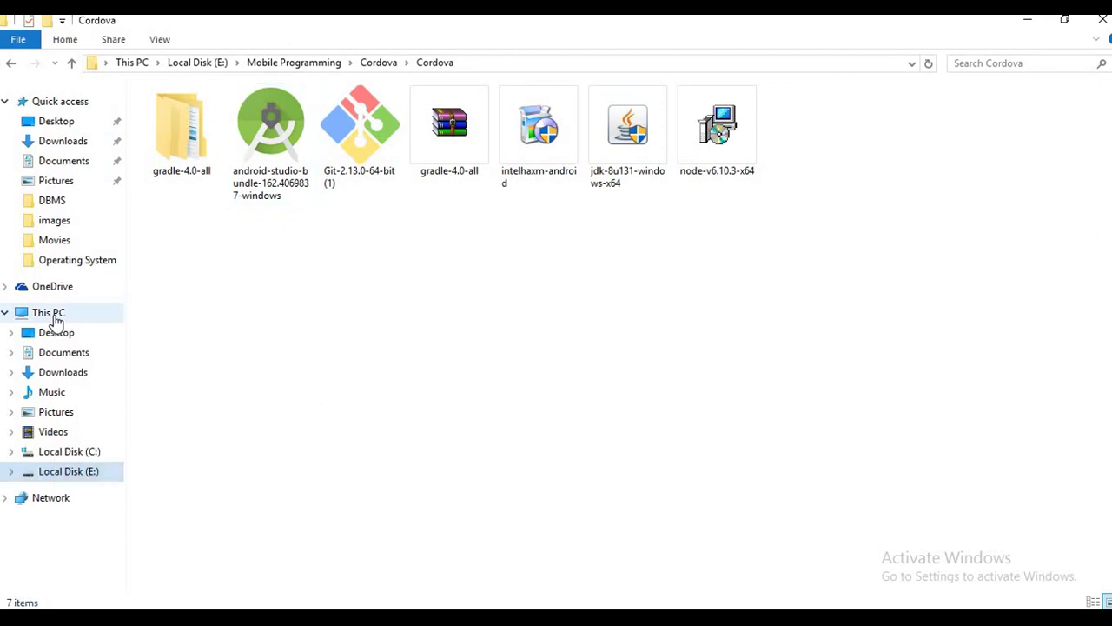
{"action": "right_click", "coordinate": [56, 322]}
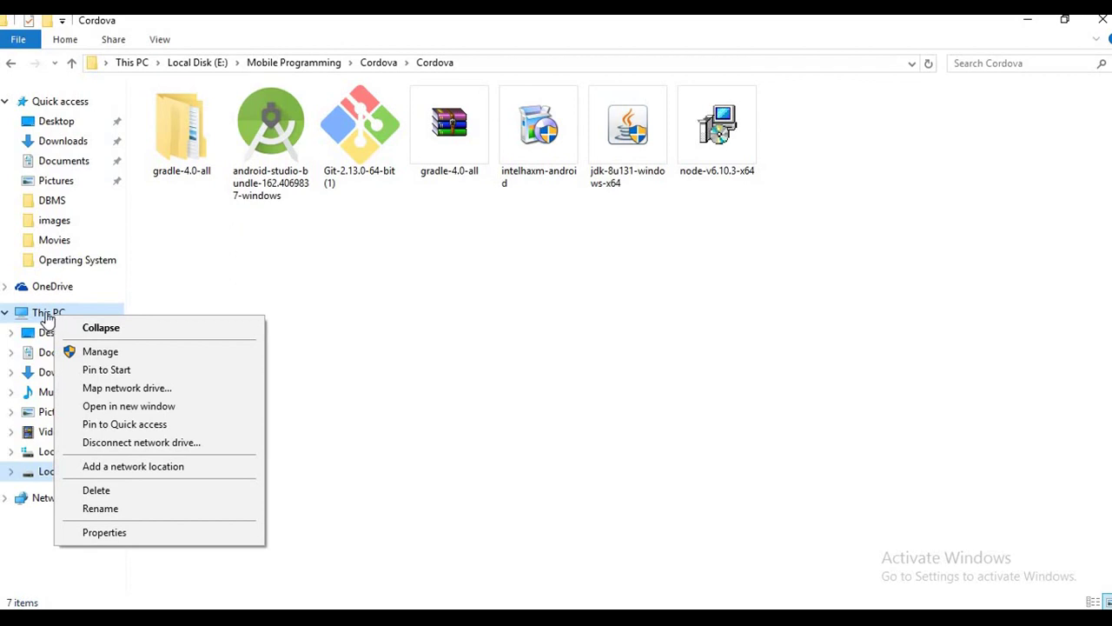
{"action": "left_click", "coordinate": [144, 539]}
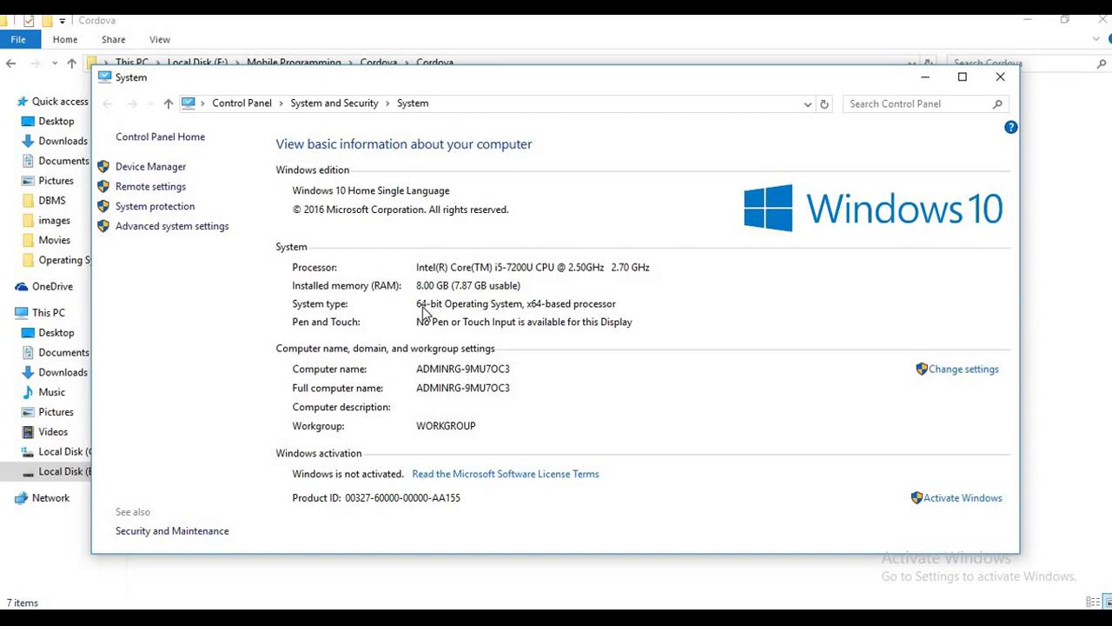
{"action": "left_click", "coordinate": [1003, 80]}
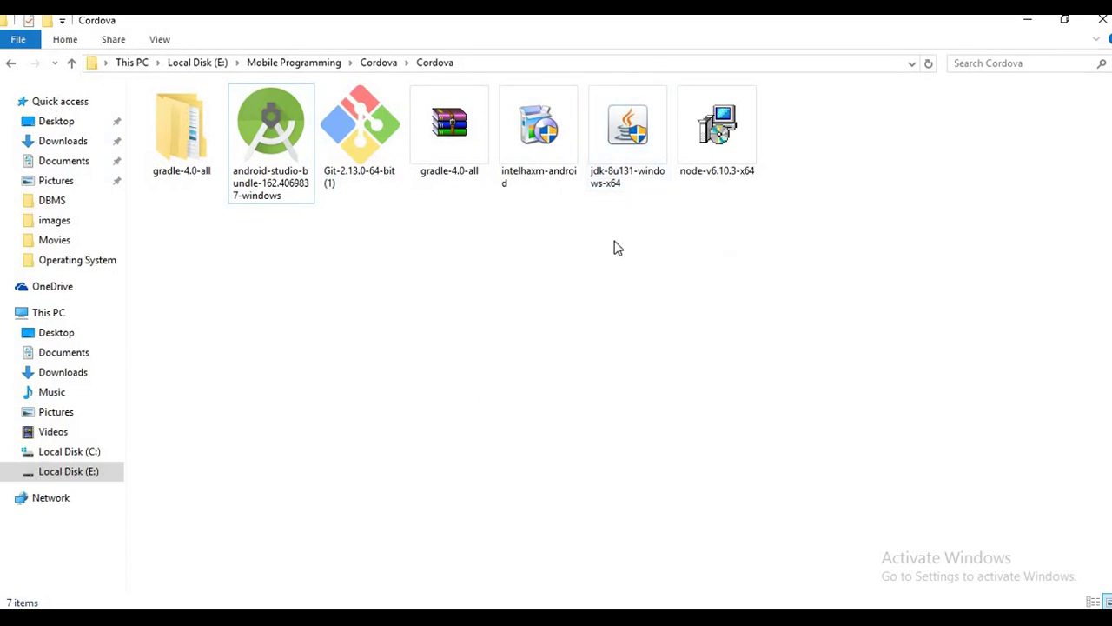
Step: Launch the jdk-8u131-windows-x64 installer and begin installing with the default features
{"action": "scroll", "coordinate": [614, 248], "scroll_direction": "up", "scroll_amount": 1, "text": "ctrl"}
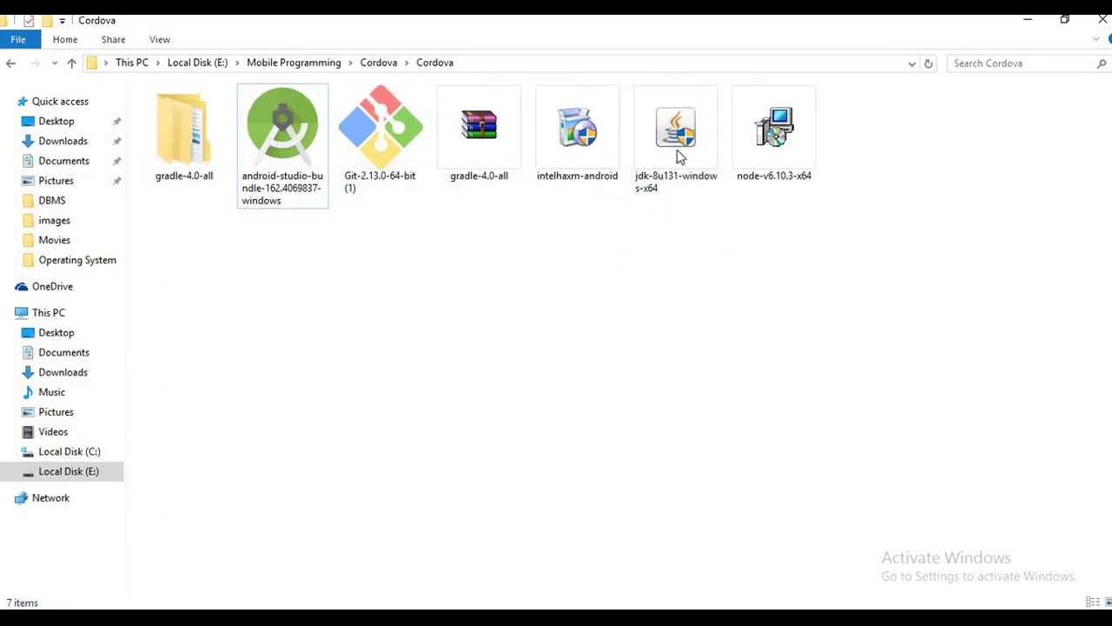
{"action": "left_click", "coordinate": [680, 122]}
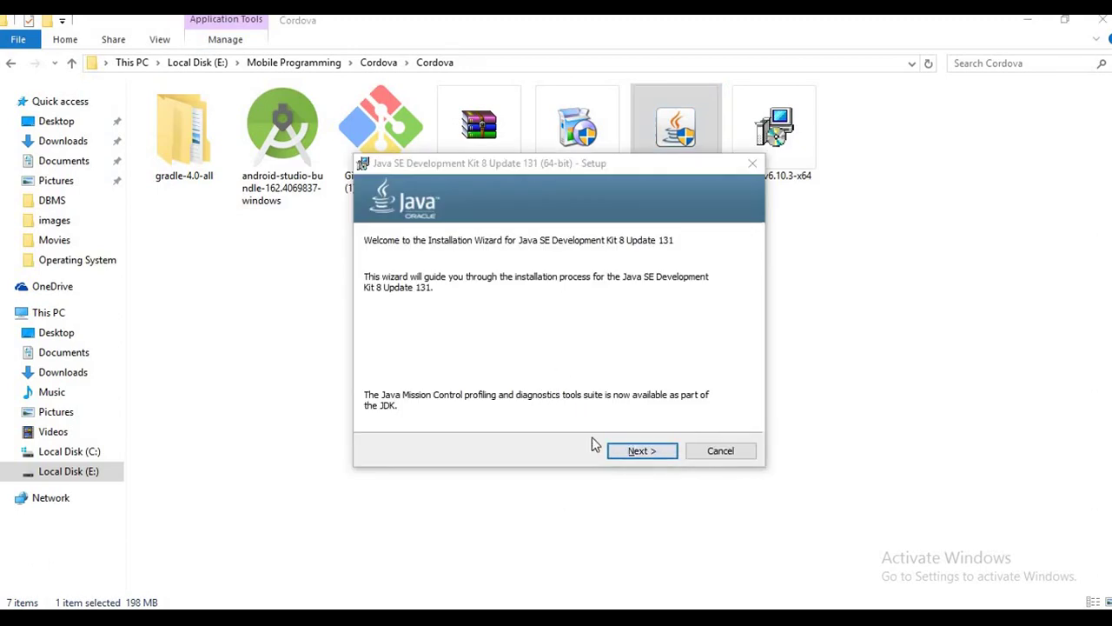
{"action": "left_click", "coordinate": [634, 452]}
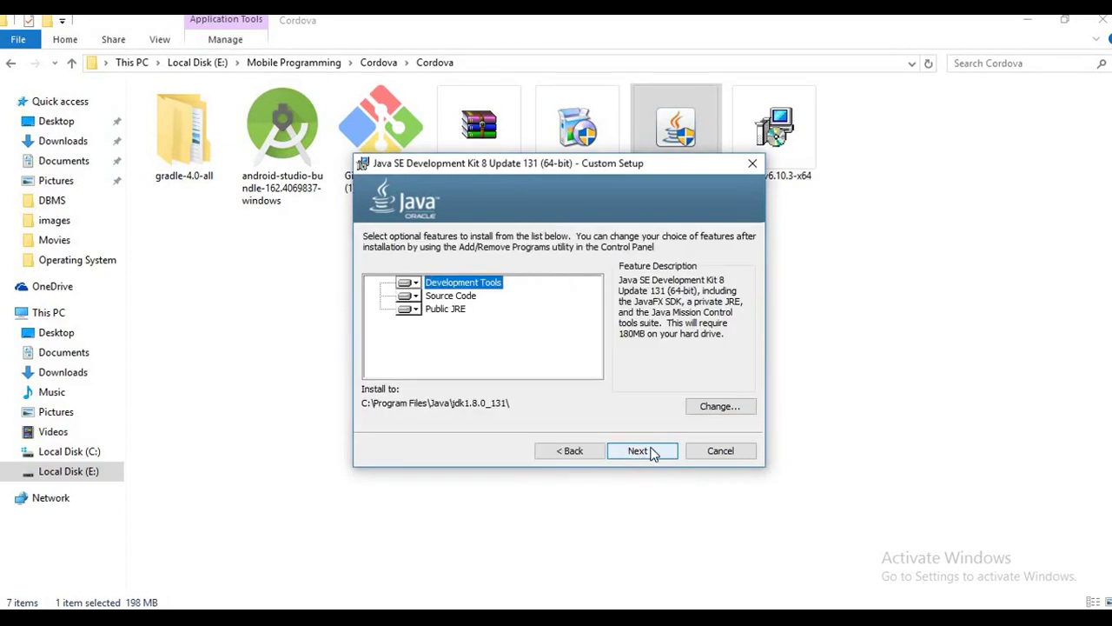
{"action": "left_click", "coordinate": [654, 452]}
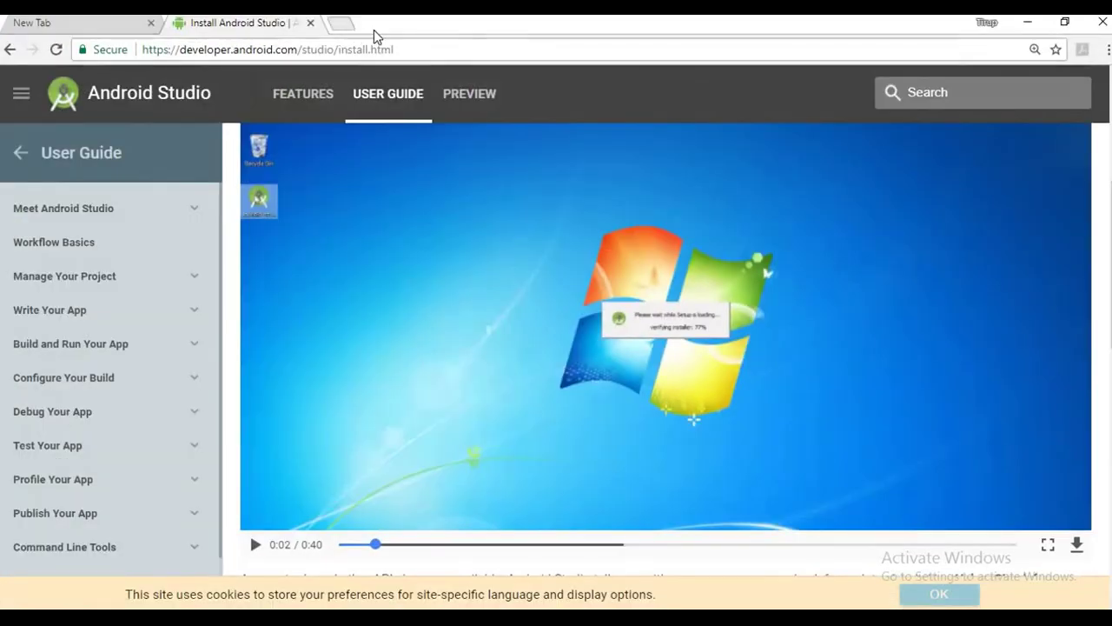
Step: Search 'oracle jdk download 64 bit' and open the Java SE Development Kit 8 downloads page
{"action": "key", "text": "ctrl+t"}
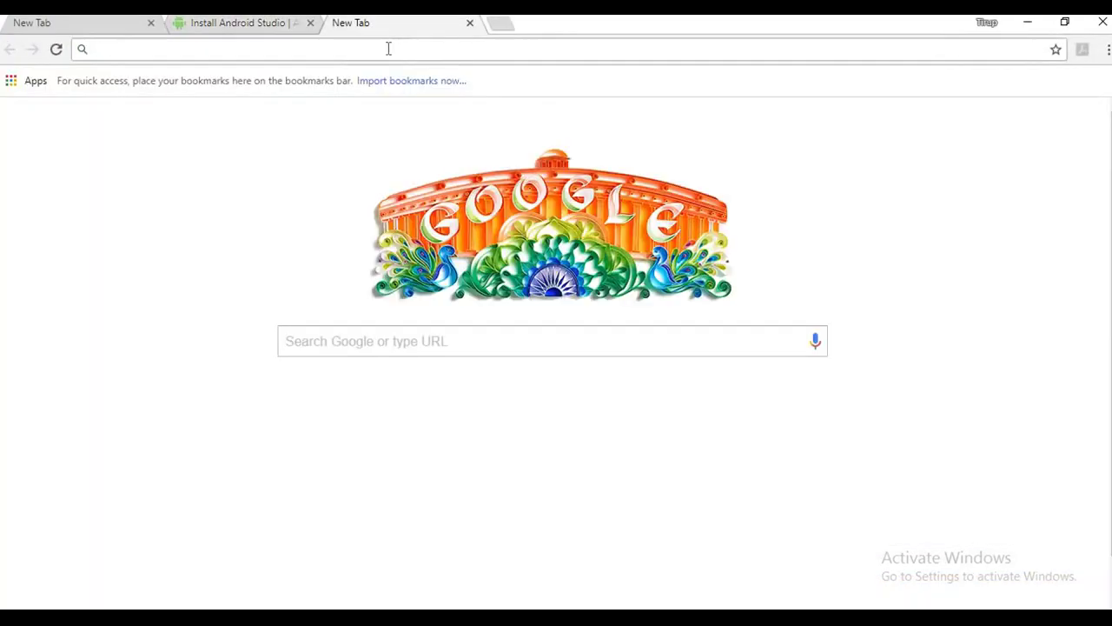
{"action": "type", "text": "oracle"}
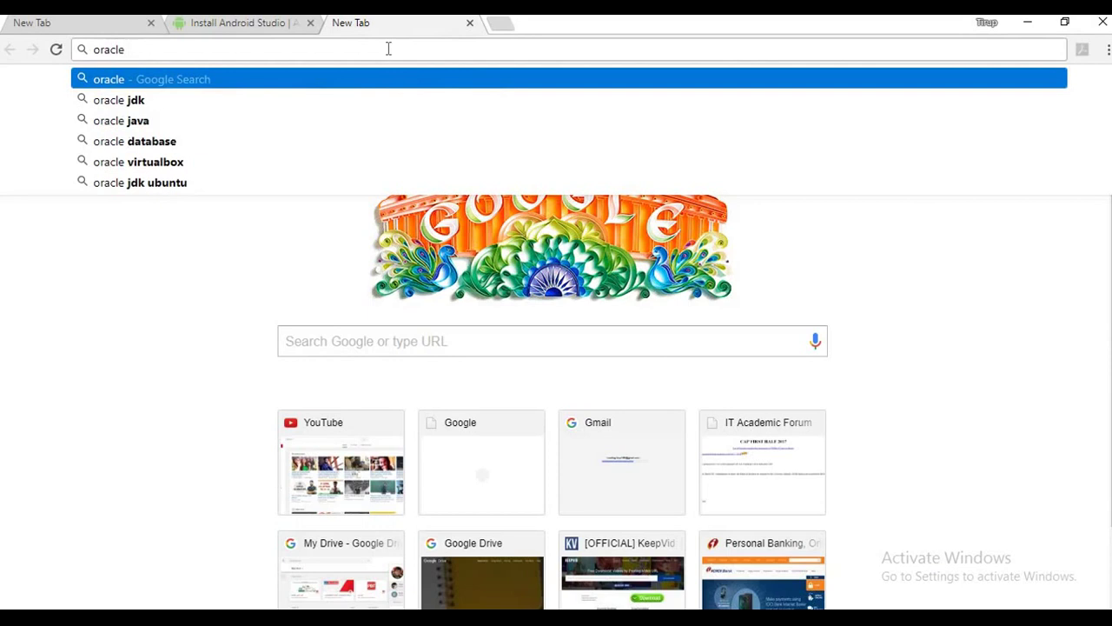
{"action": "type", "text": " jdk down"}
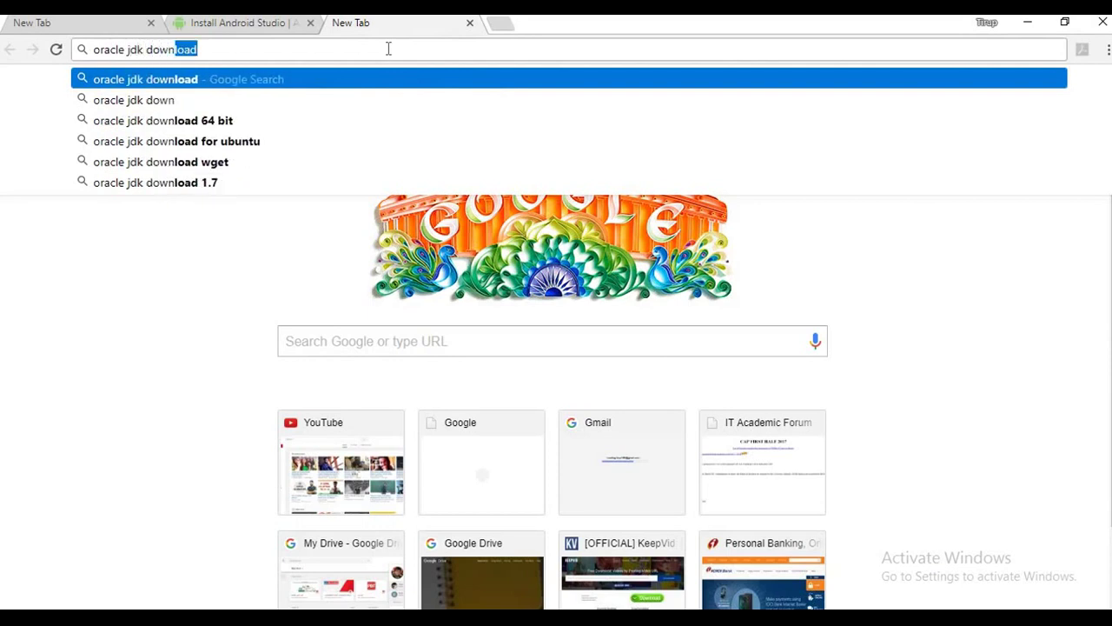
{"action": "key", "text": "Down"}
{"action": "key", "text": "Down"}
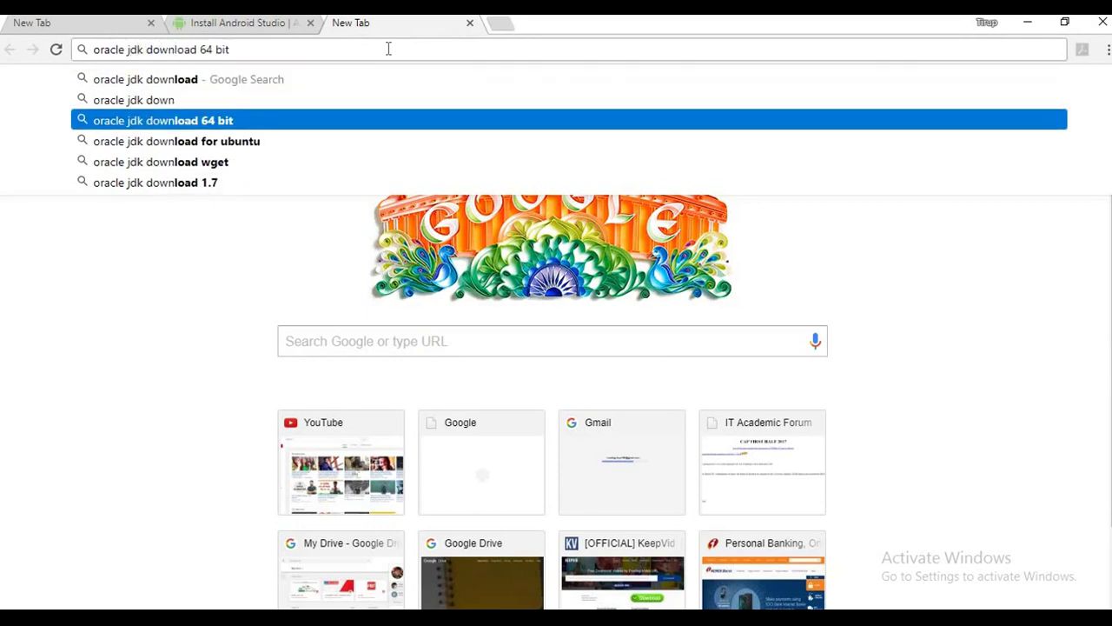
{"action": "key", "text": "Return"}
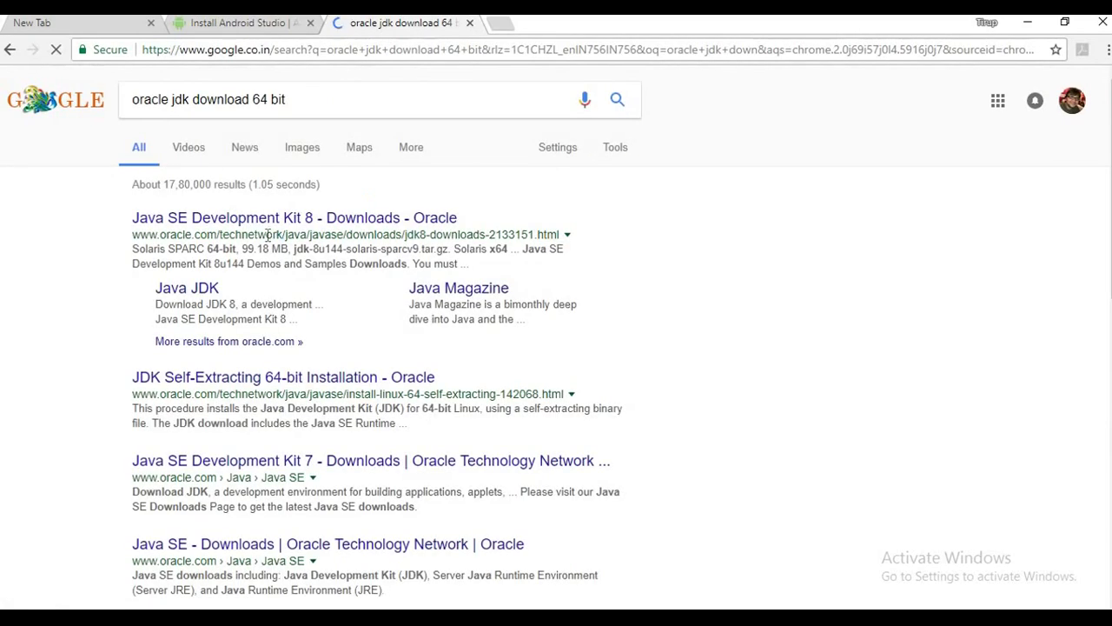
{"action": "left_click", "coordinate": [266, 219]}
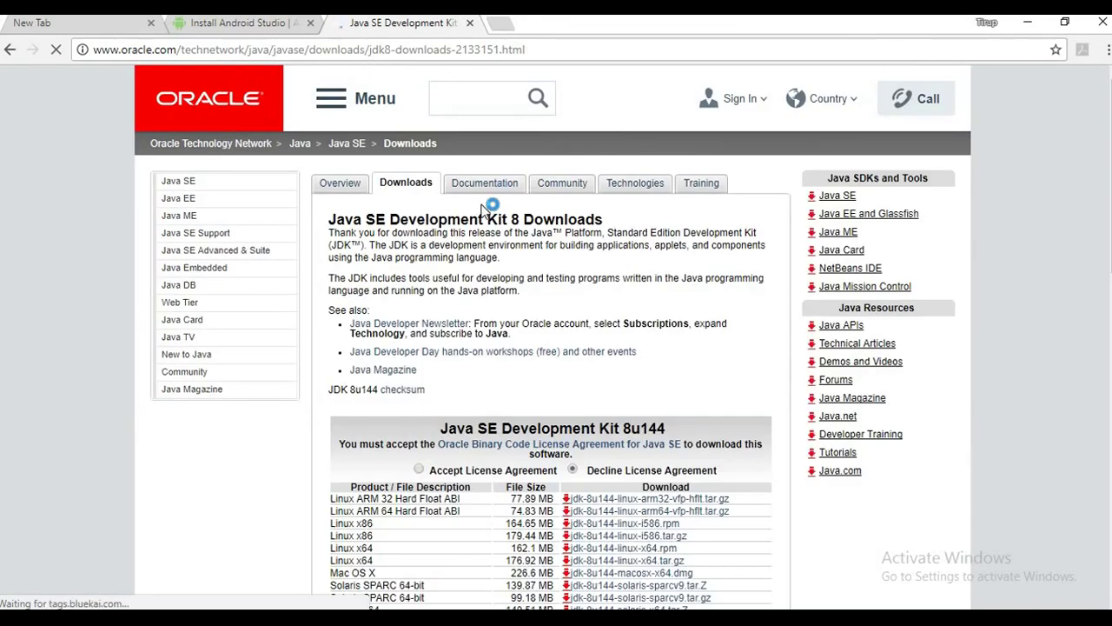
Step: Zoom to 125%, accept the Binary Code License, and check the 197.78 MB Windows x64 download
{"action": "key", "text": "ctrl+plus"}
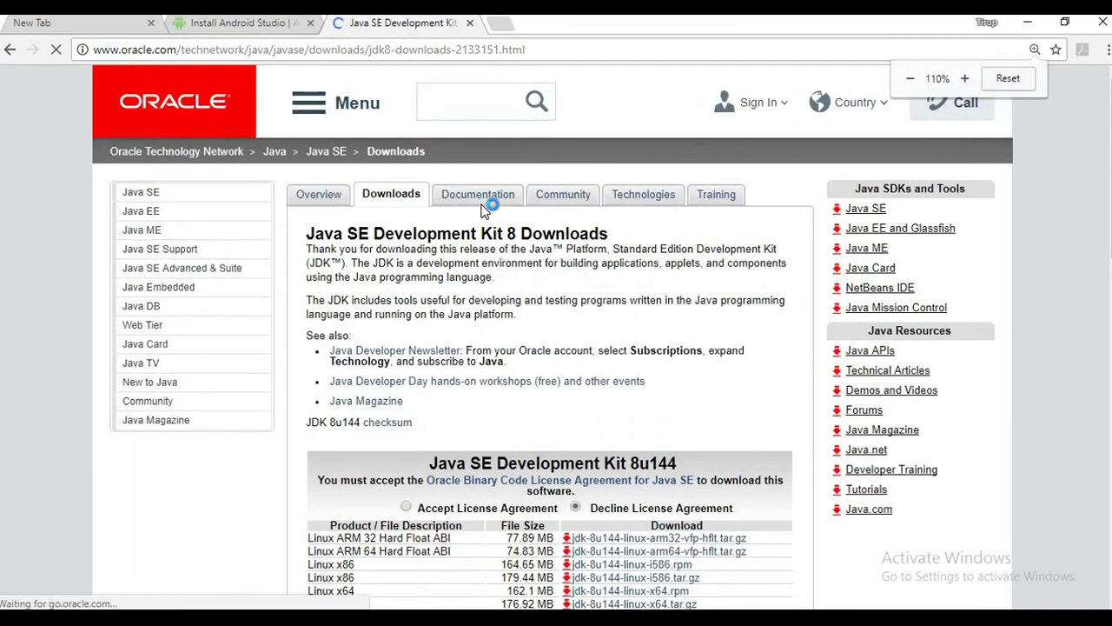
{"action": "scroll", "coordinate": [451, 228], "scroll_direction": "down", "scroll_amount": 1}
{"action": "scroll", "coordinate": [451, 228], "scroll_direction": "down", "scroll_amount": 3}
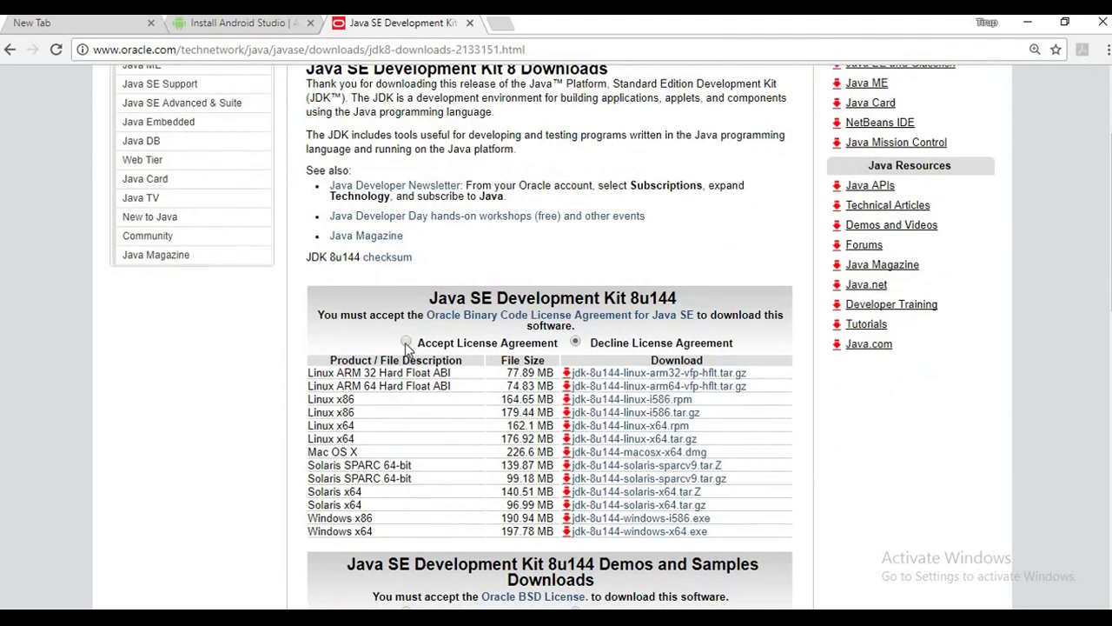
{"action": "scroll", "coordinate": [447, 403], "scroll_direction": "down", "scroll_amount": 3}
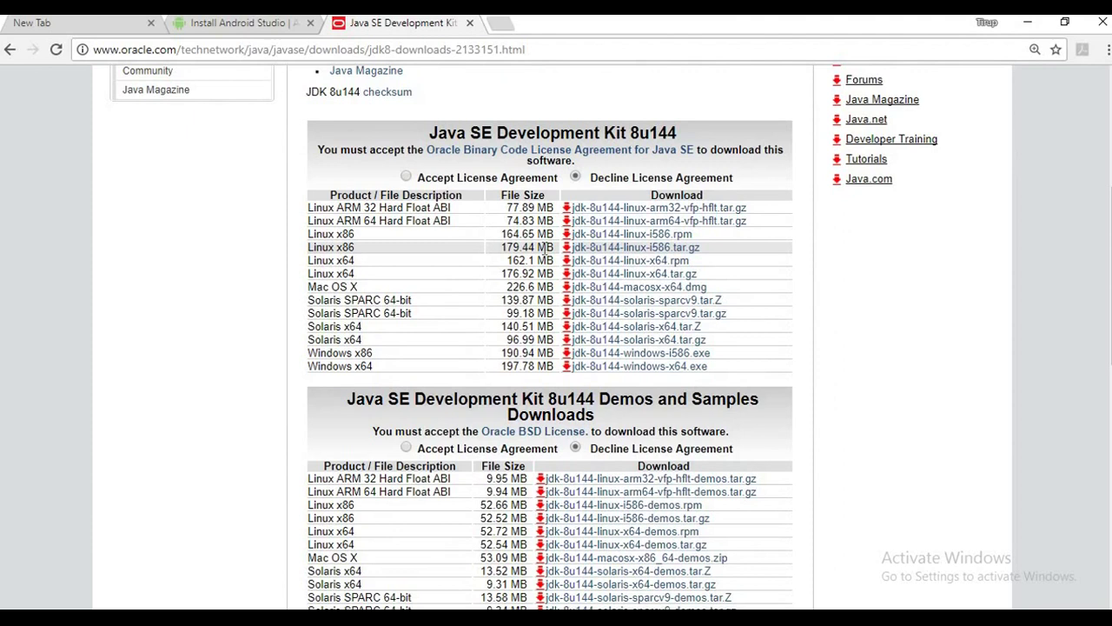
{"action": "key", "text": "ctrl+plus"}
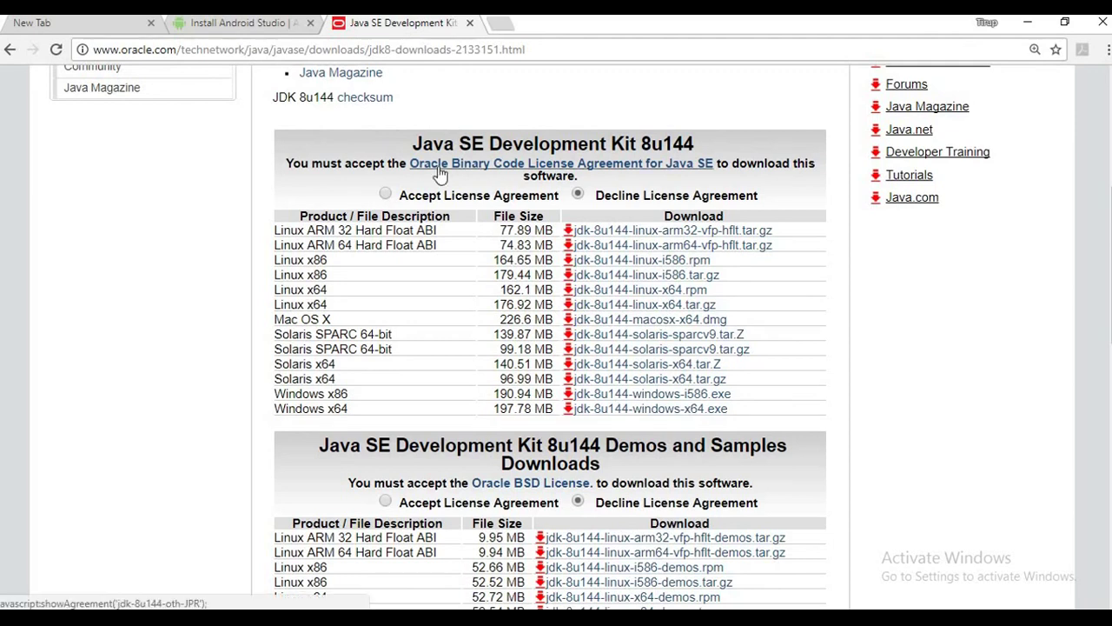
{"action": "left_click", "coordinate": [386, 194]}
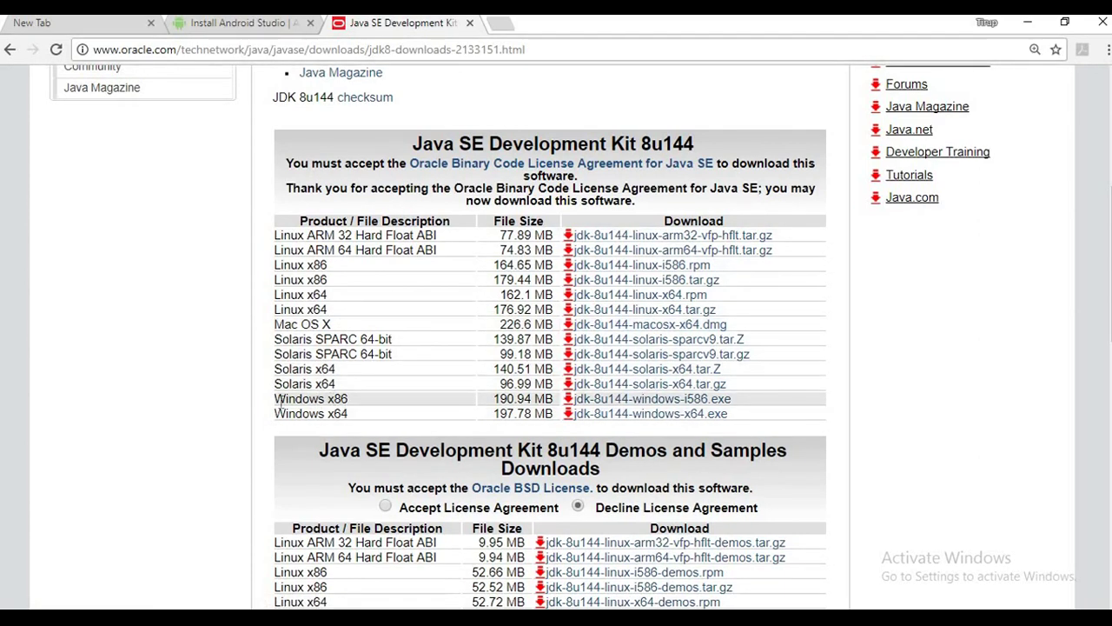
{"action": "triple_click", "coordinate": [386, 417]}
{"action": "left_click", "coordinate": [298, 427]}
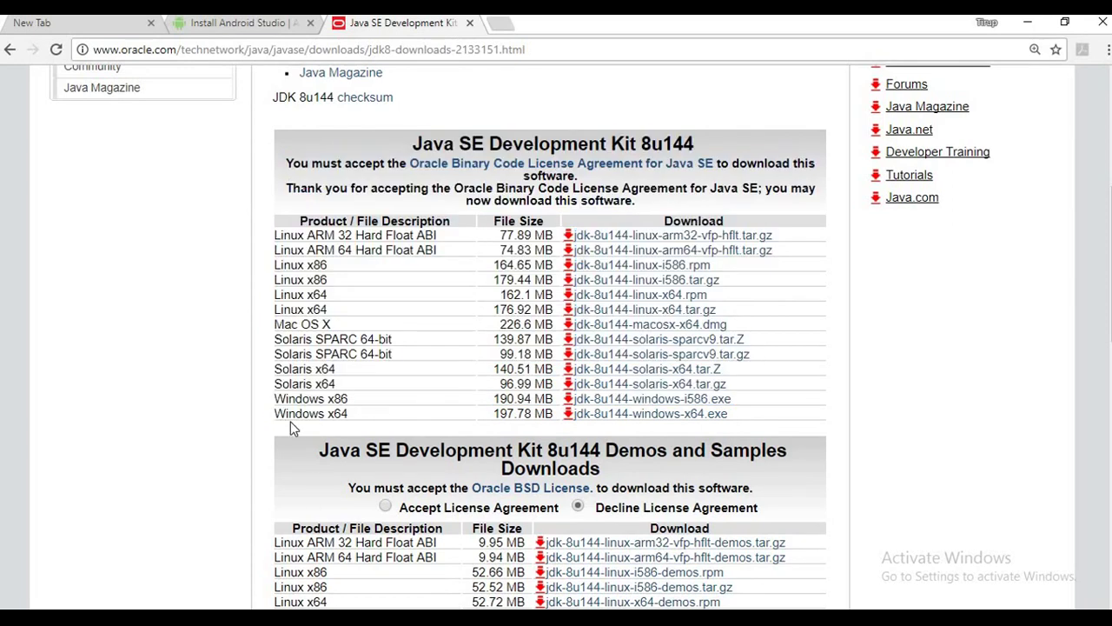
{"action": "left_click_drag", "start_coordinate": [283, 411], "coordinate": [527, 427]}
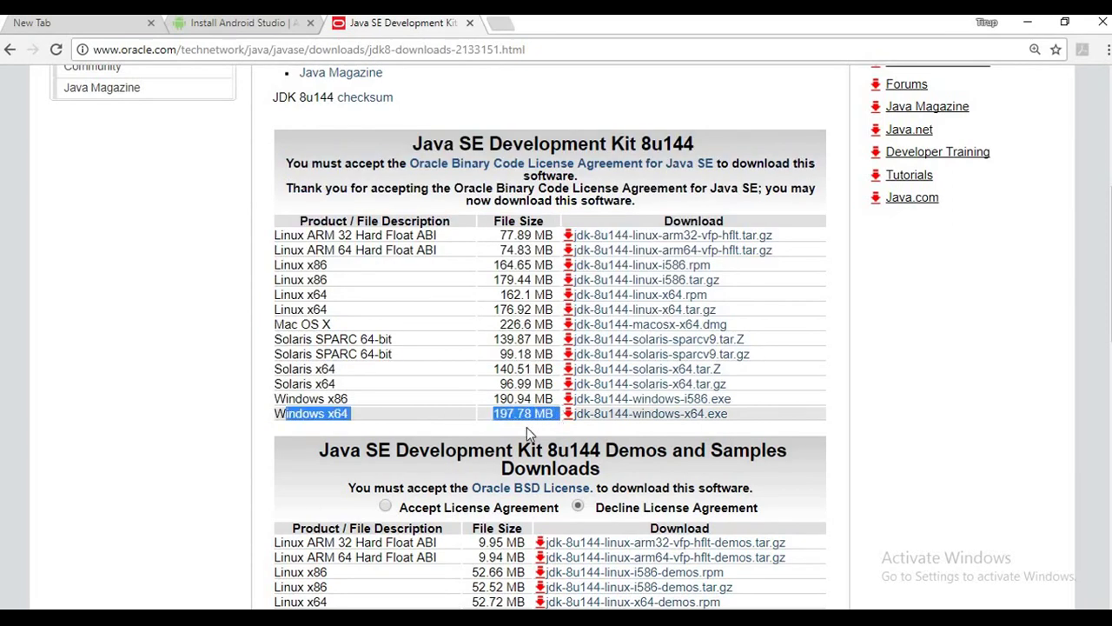
{"action": "left_click", "coordinate": [528, 426]}
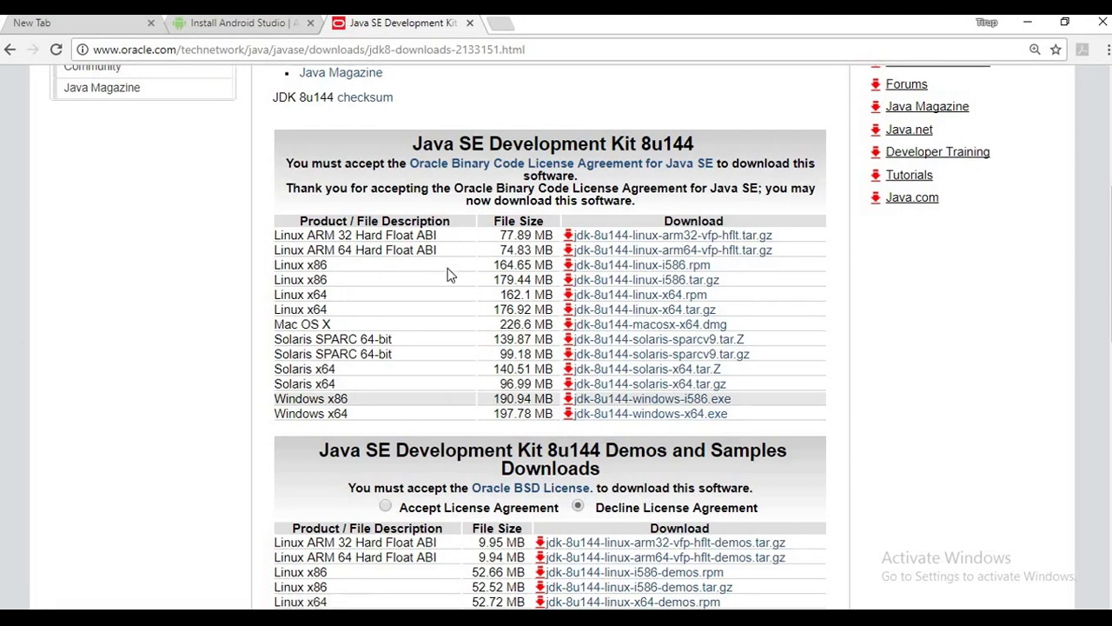
Step: Close the Oracle tab, install the JRE to its default folder, and close the finished JDK installer
{"action": "left_click", "coordinate": [470, 23]}
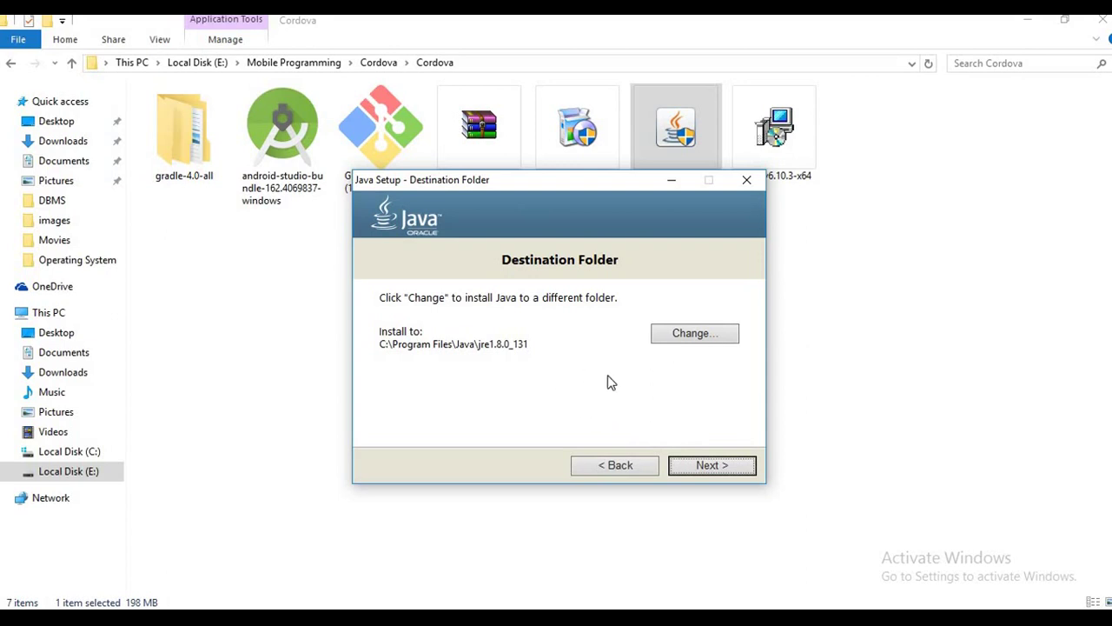
{"action": "left_click", "coordinate": [701, 466]}
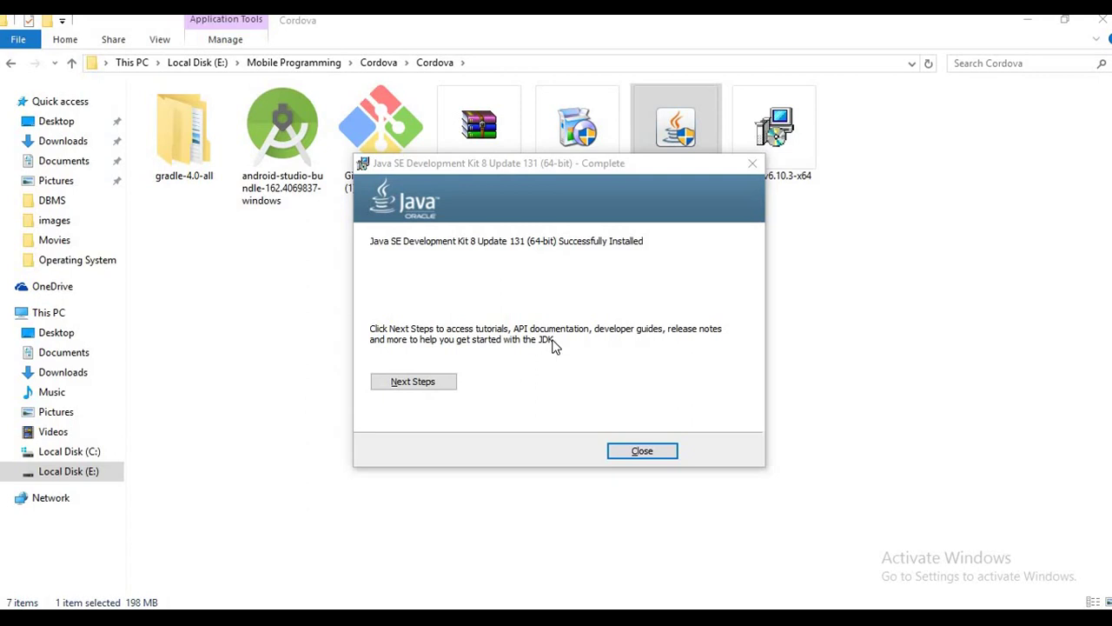
{"action": "left_click", "coordinate": [641, 451]}
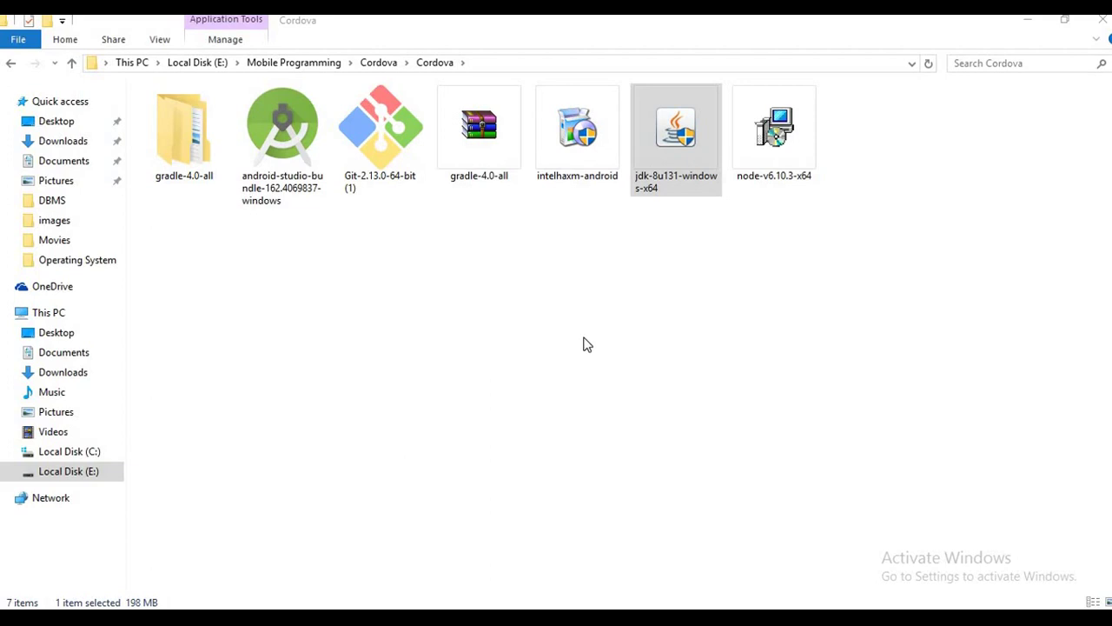
{"action": "left_click", "coordinate": [695, 198]}
{"action": "left_click_drag", "start_coordinate": [876, 174], "coordinate": [382, 222]}
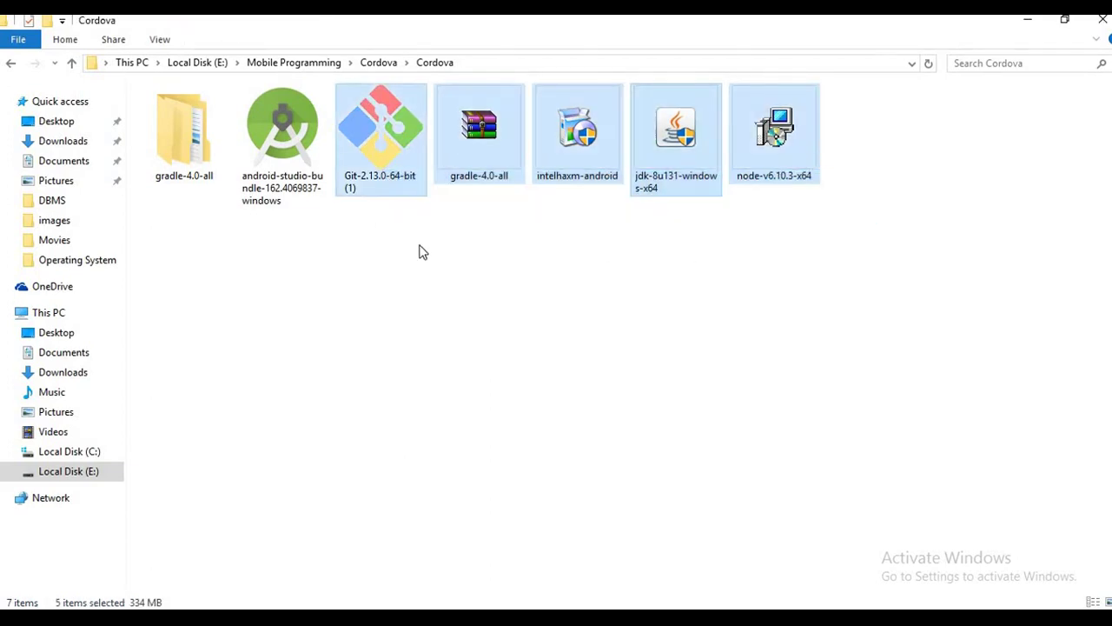
{"action": "left_click", "coordinate": [510, 247]}
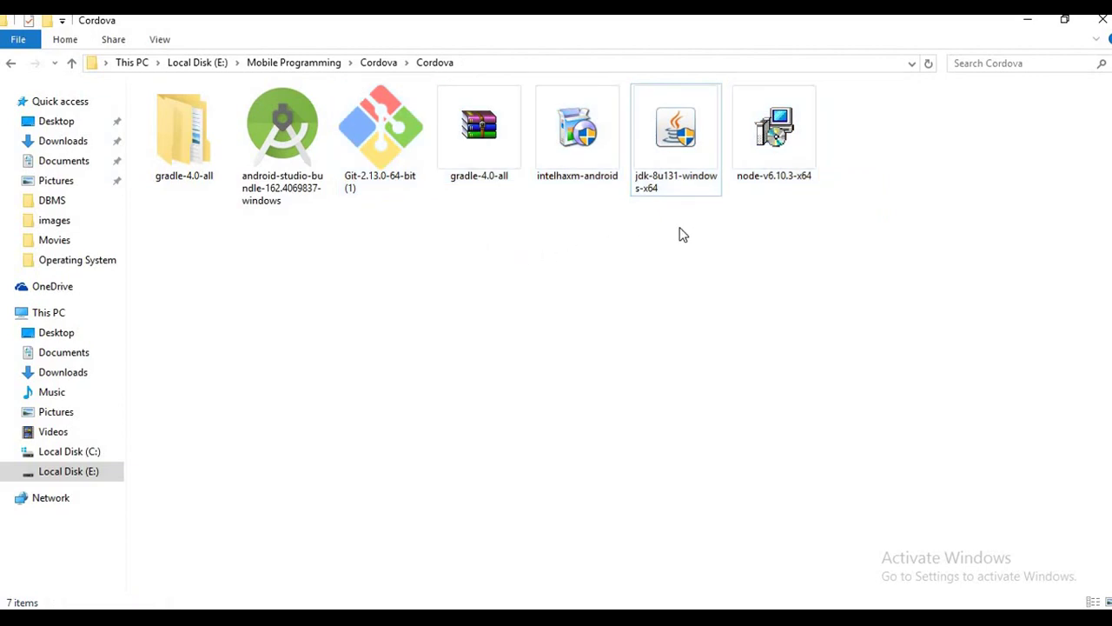
{"action": "left_click", "coordinate": [784, 158]}
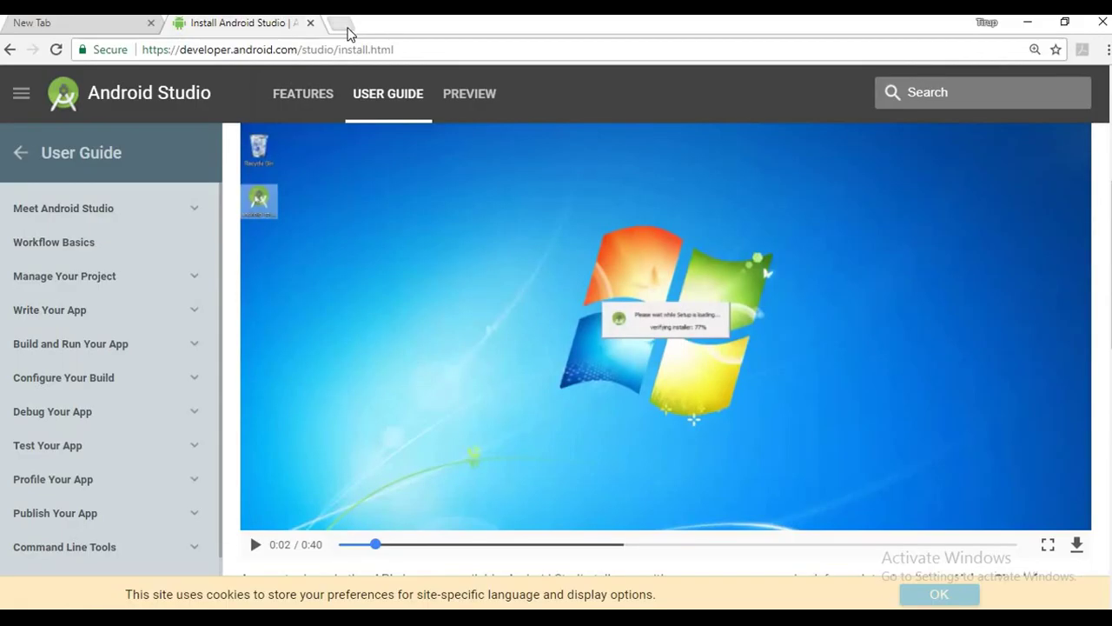
Step: Search 'node js download' in a new tab and open the Download | Node.js page showing v6.11.2 LTS
{"action": "left_click", "coordinate": [344, 22]}
{"action": "type", "text": "nodejs"}
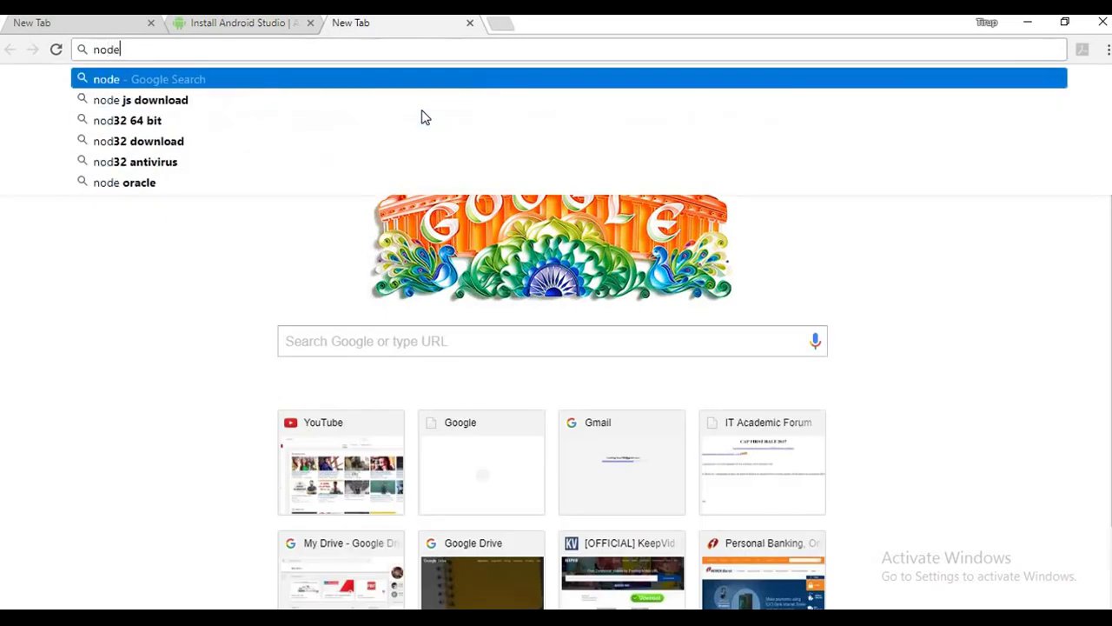
{"action": "key", "text": "Down"}
{"action": "key", "text": "Down"}
{"action": "key", "text": "Down"}
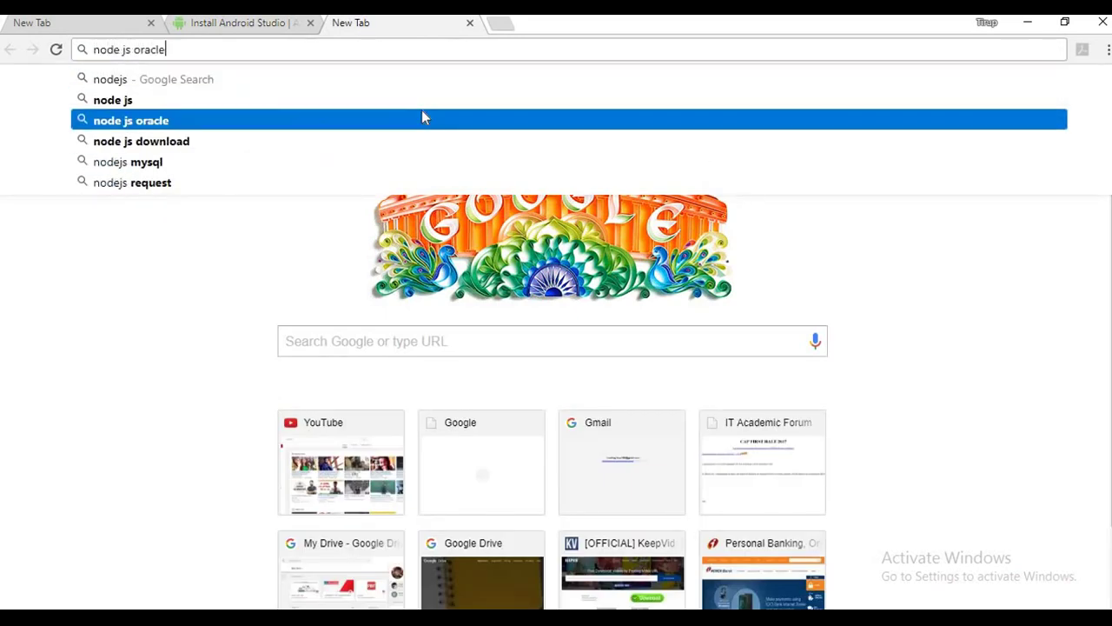
{"action": "key", "text": "Return"}
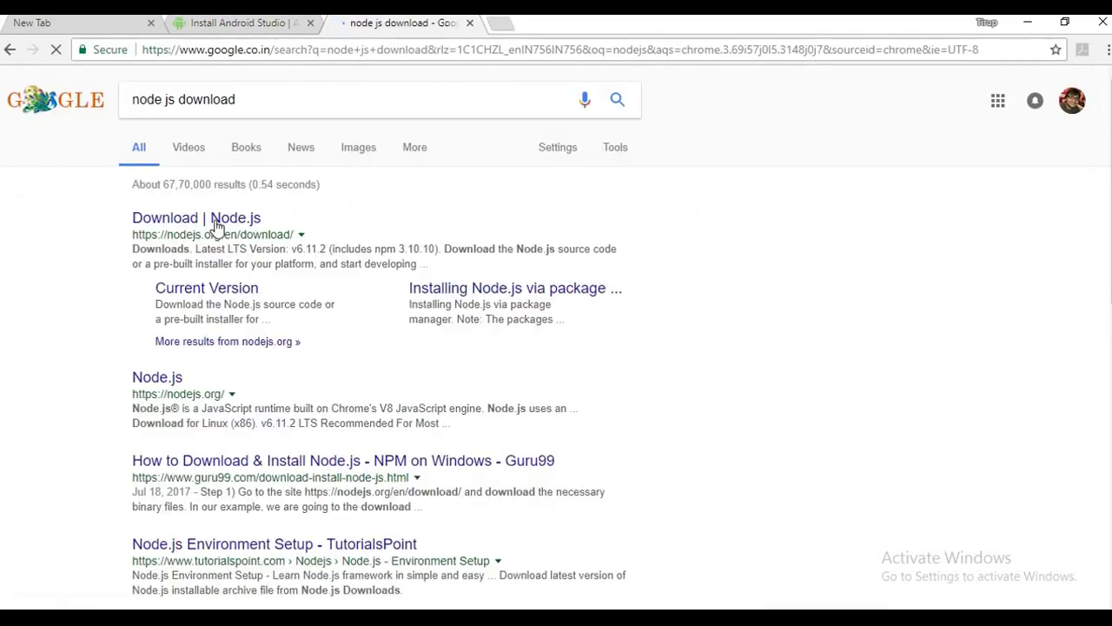
{"action": "left_click", "coordinate": [212, 219]}
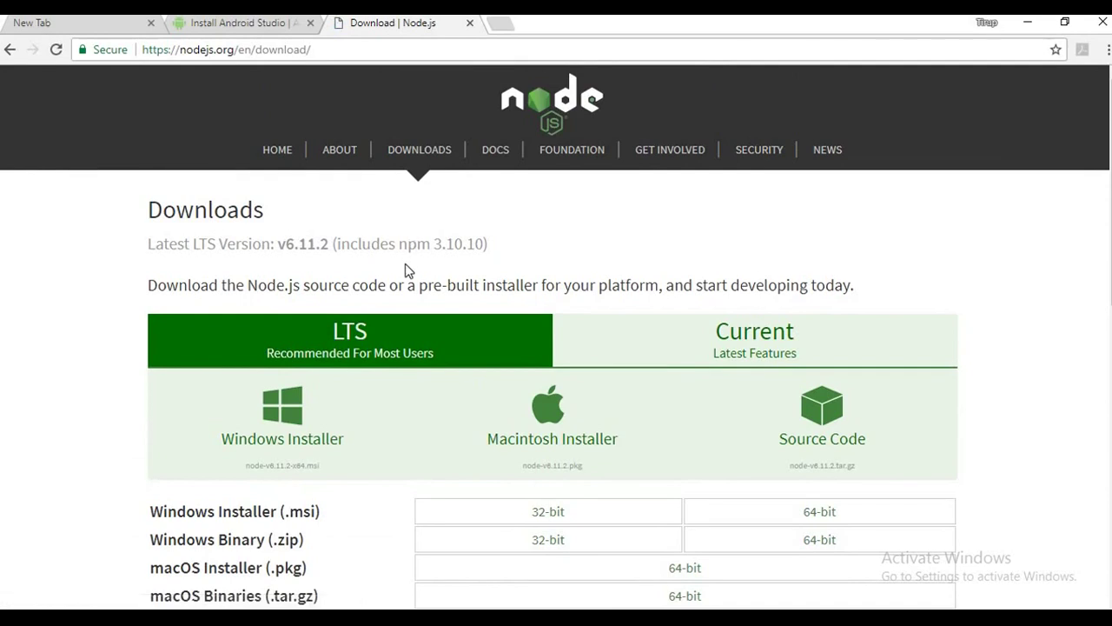
{"action": "scroll", "coordinate": [409, 268], "scroll_direction": "down", "scroll_amount": 2}
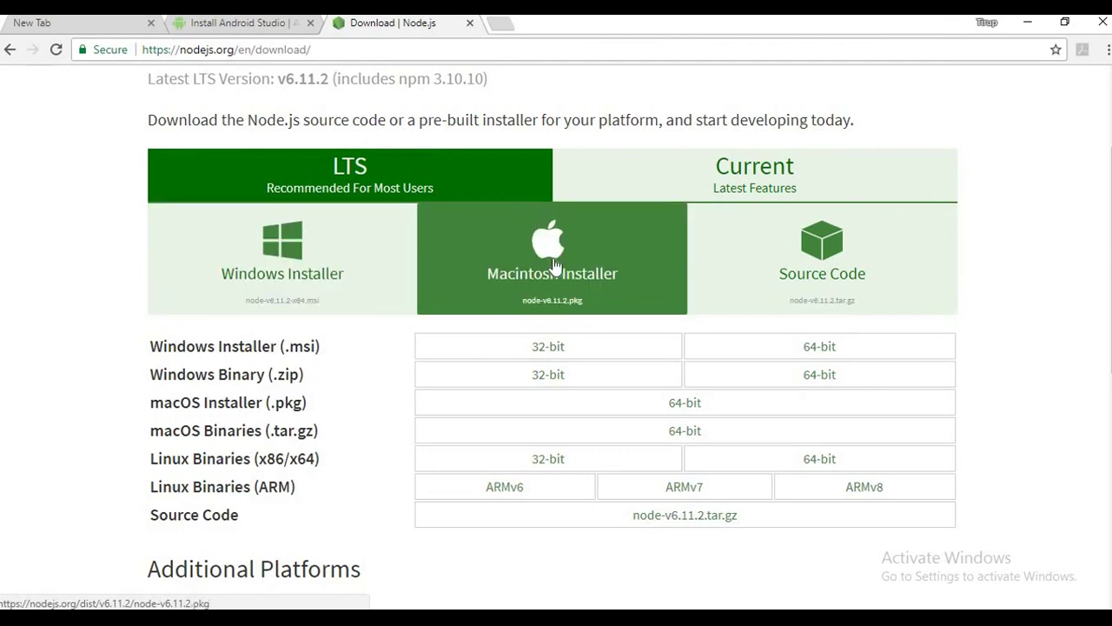
{"action": "scroll", "coordinate": [360, 318], "scroll_direction": "down", "scroll_amount": 1}
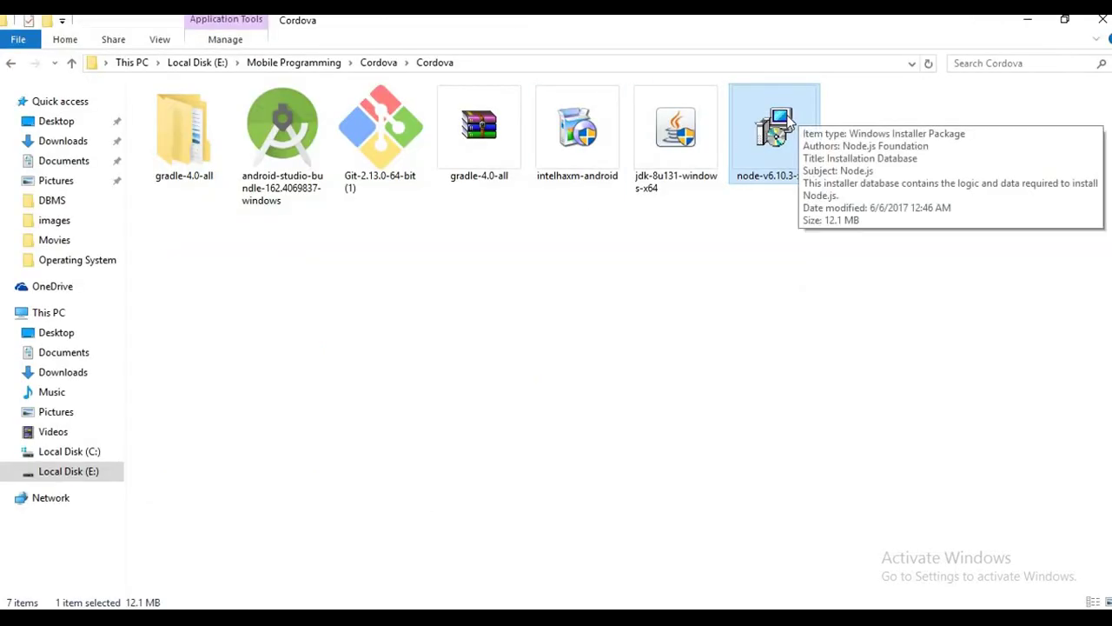
Step: Run node-v6.10.3-x64, accept the license, keep C:\Program Files\nodejs\ and default features, install, and finish
{"action": "double_click", "coordinate": [786, 126]}
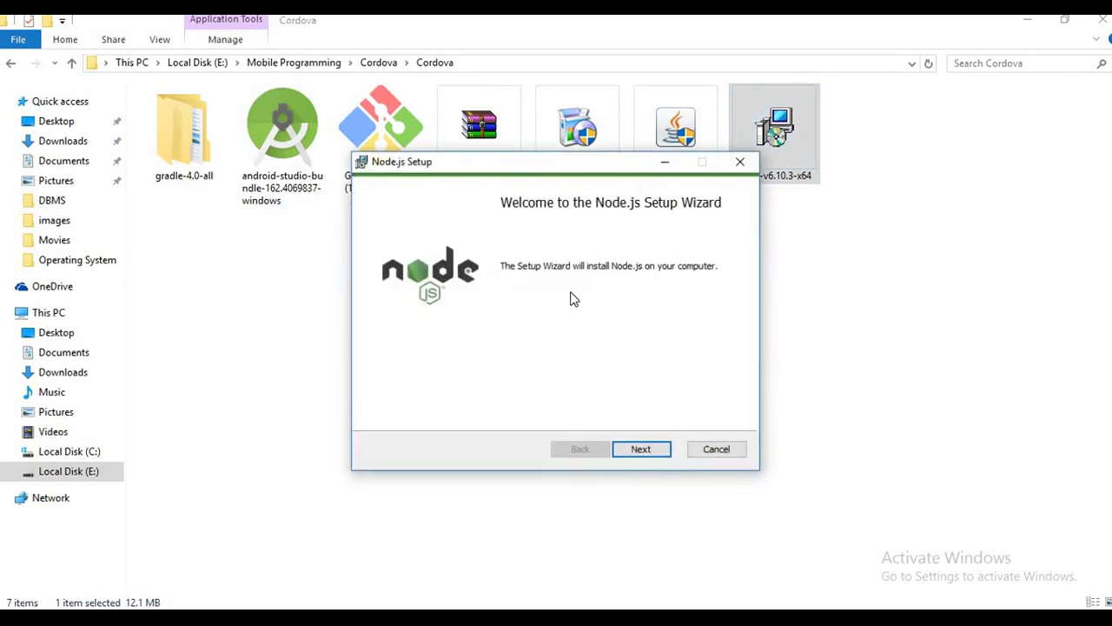
{"action": "left_click", "coordinate": [640, 450]}
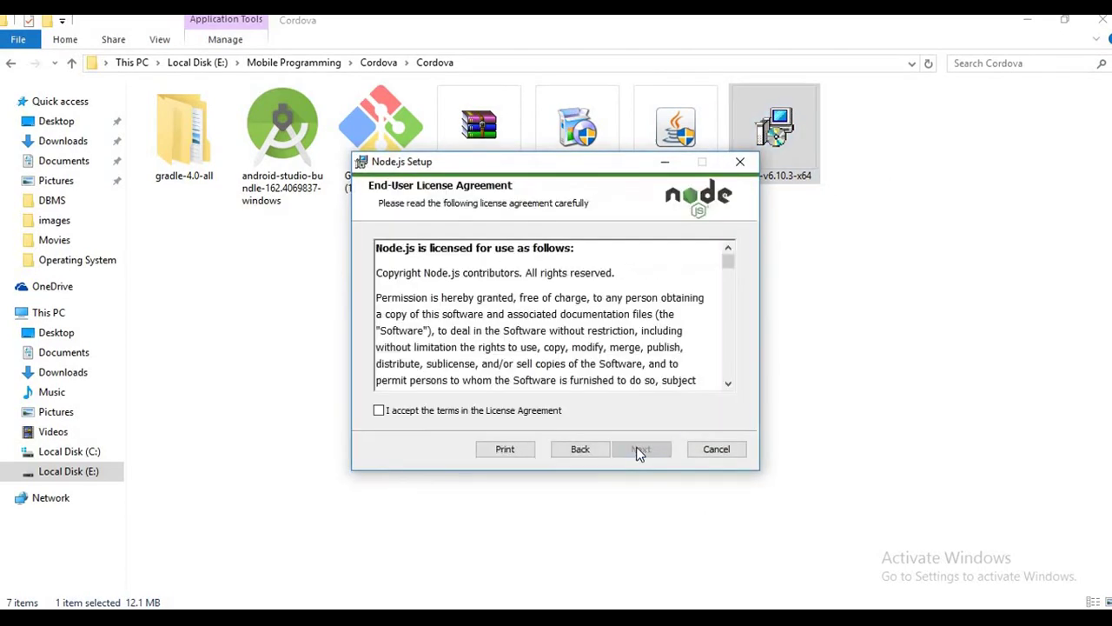
{"action": "left_click", "coordinate": [404, 411]}
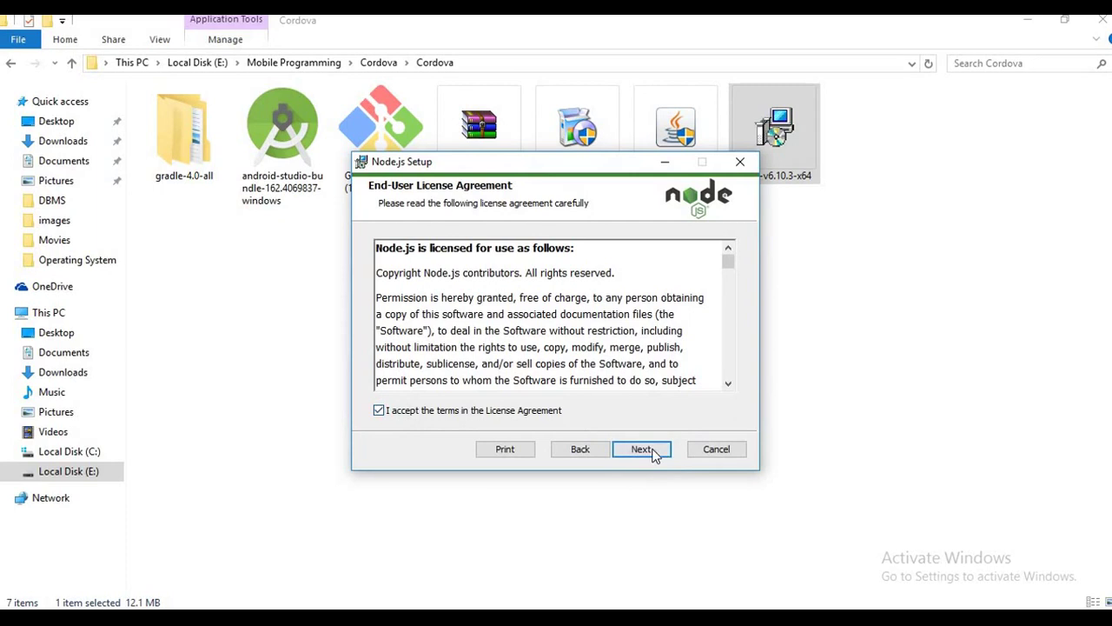
{"action": "left_click", "coordinate": [643, 449]}
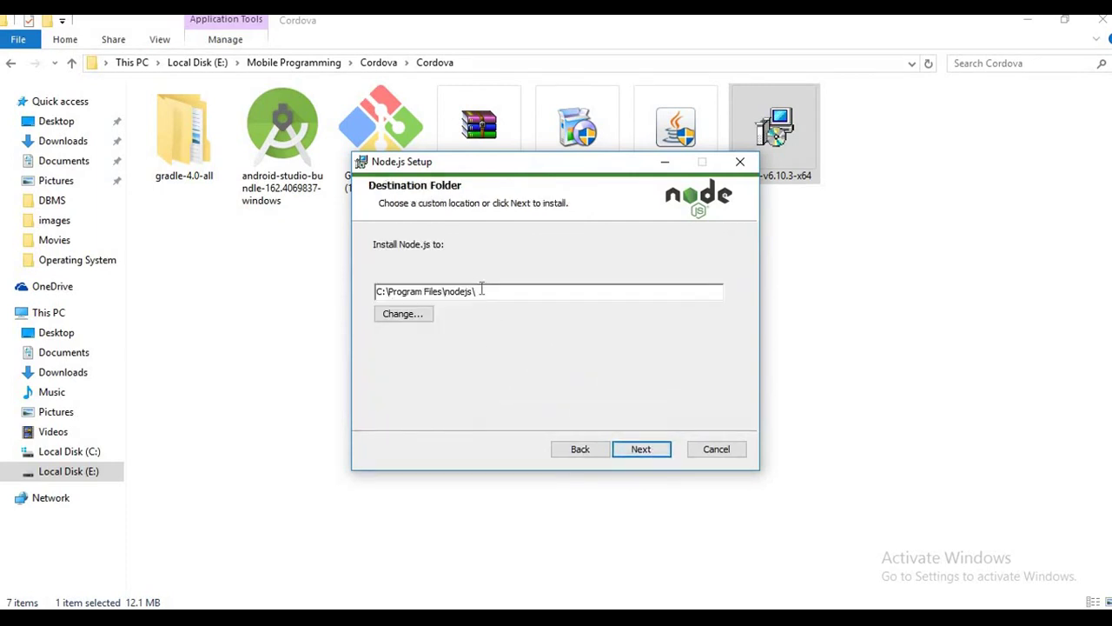
{"action": "left_click_drag", "start_coordinate": [479, 287], "coordinate": [340, 288]}
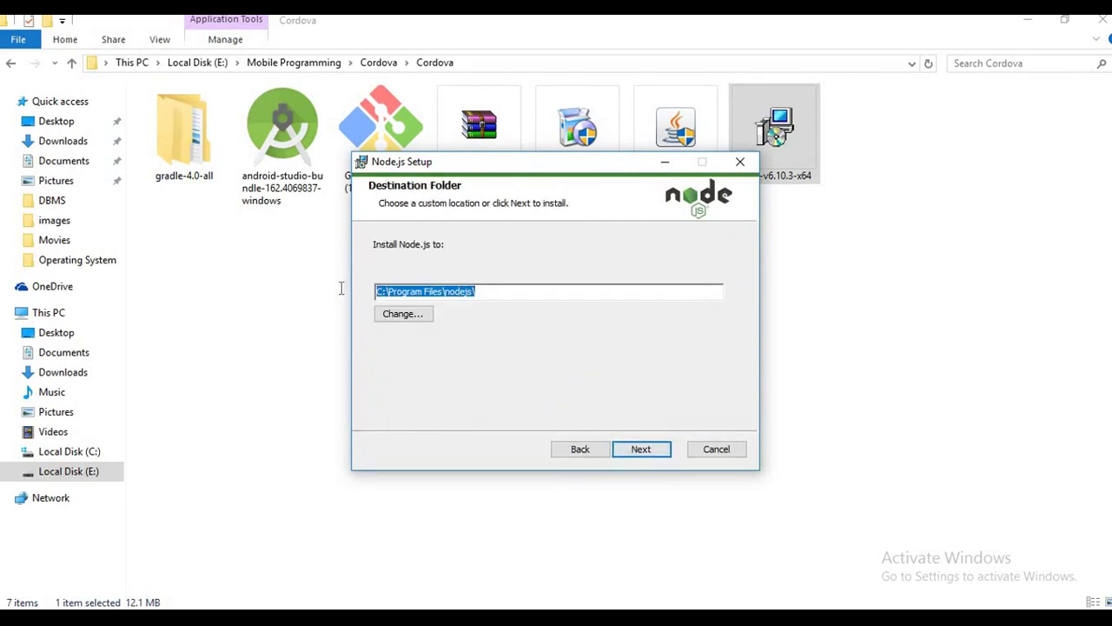
{"action": "left_click", "coordinate": [509, 294]}
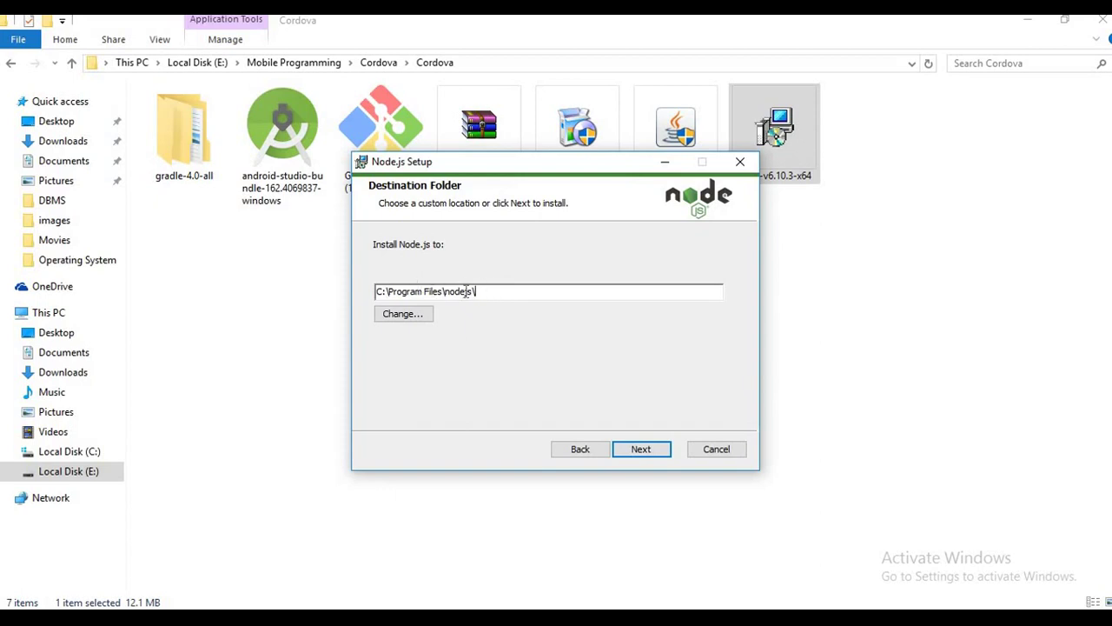
{"action": "left_click", "coordinate": [646, 451]}
{"action": "left_click", "coordinate": [647, 456]}
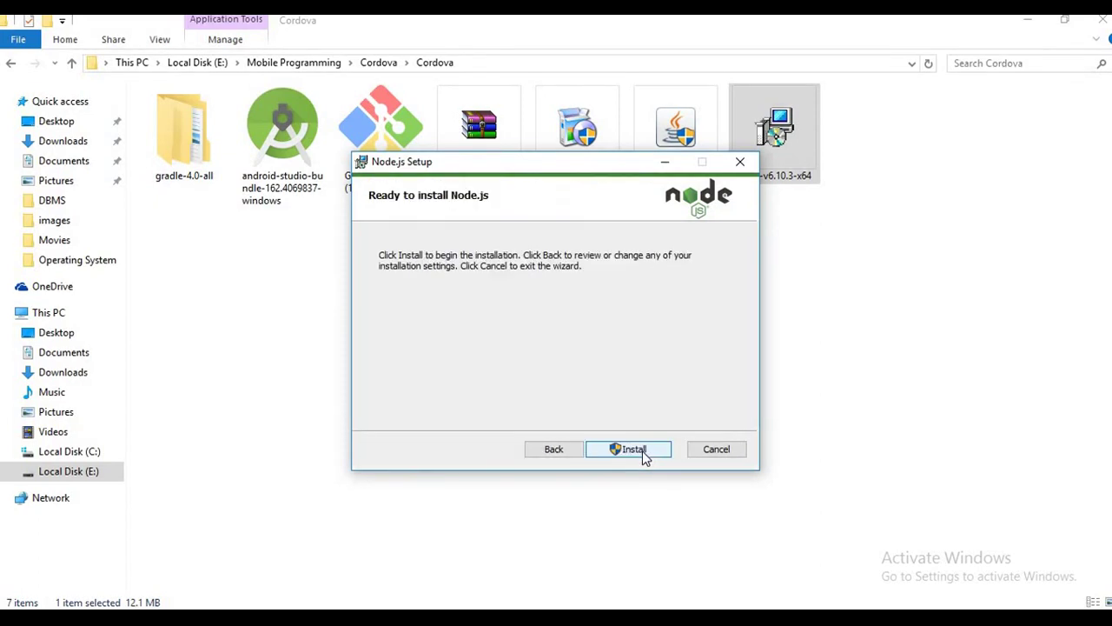
{"action": "left_click", "coordinate": [620, 449]}
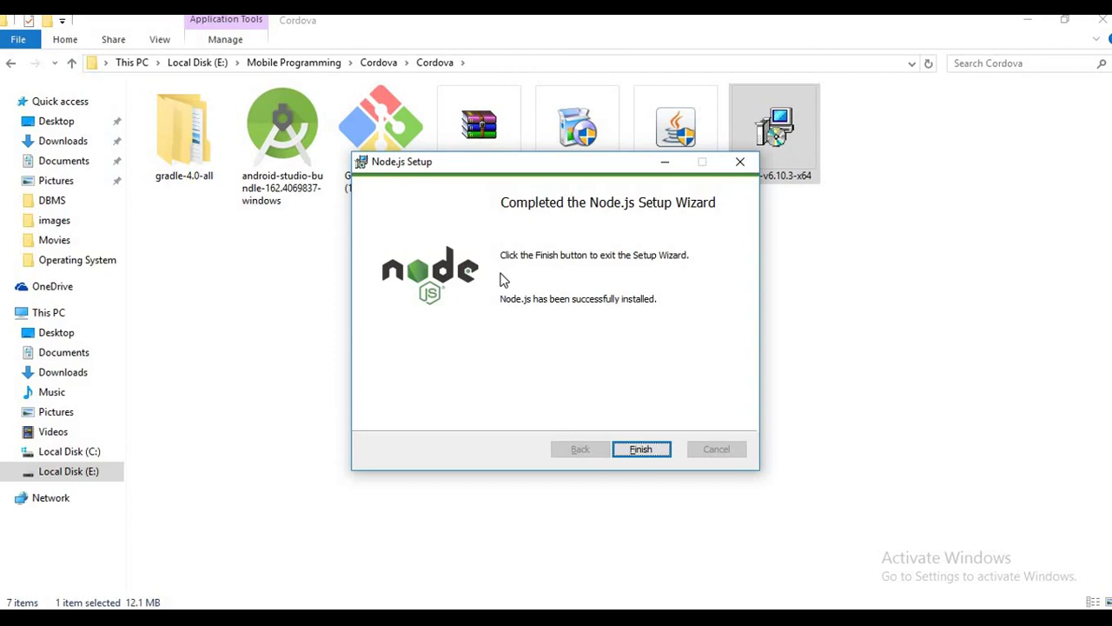
{"action": "left_click", "coordinate": [648, 448]}
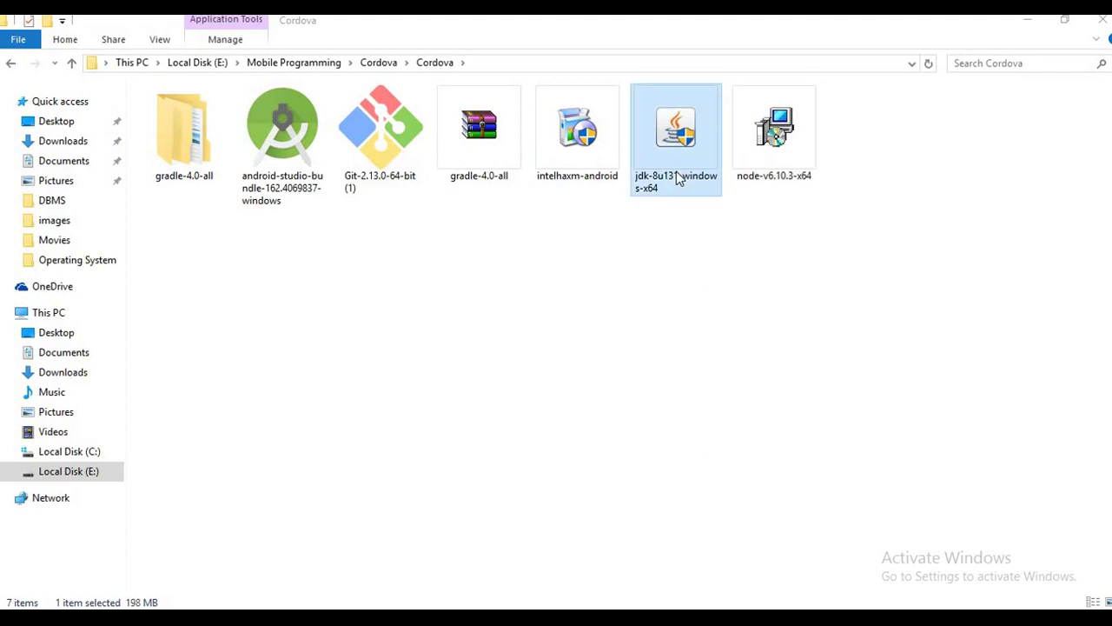
Step: Launch the Git installer, accept the GNU license, and keep the default C:\Program Files\Git folder
{"action": "left_click", "coordinate": [777, 165]}
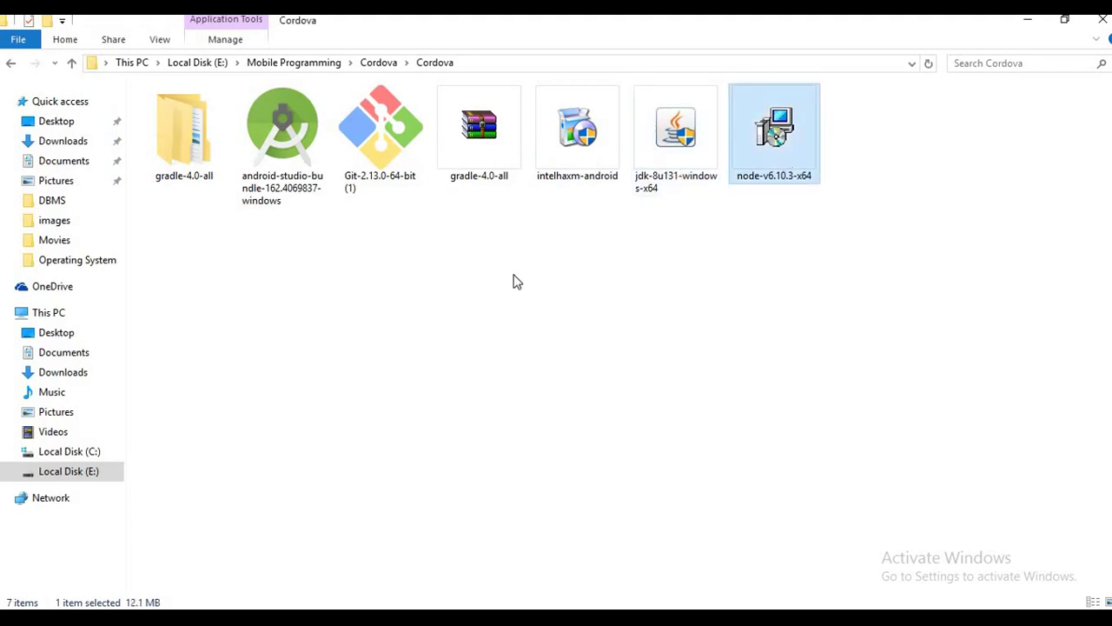
{"action": "left_click", "coordinate": [391, 165]}
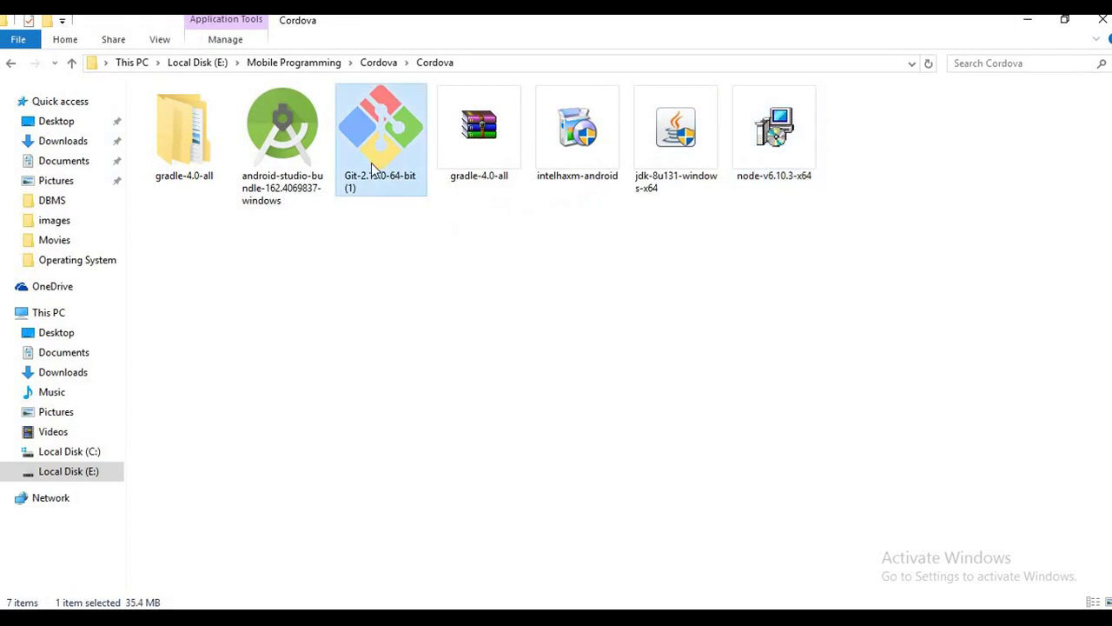
{"action": "double_click", "coordinate": [379, 118]}
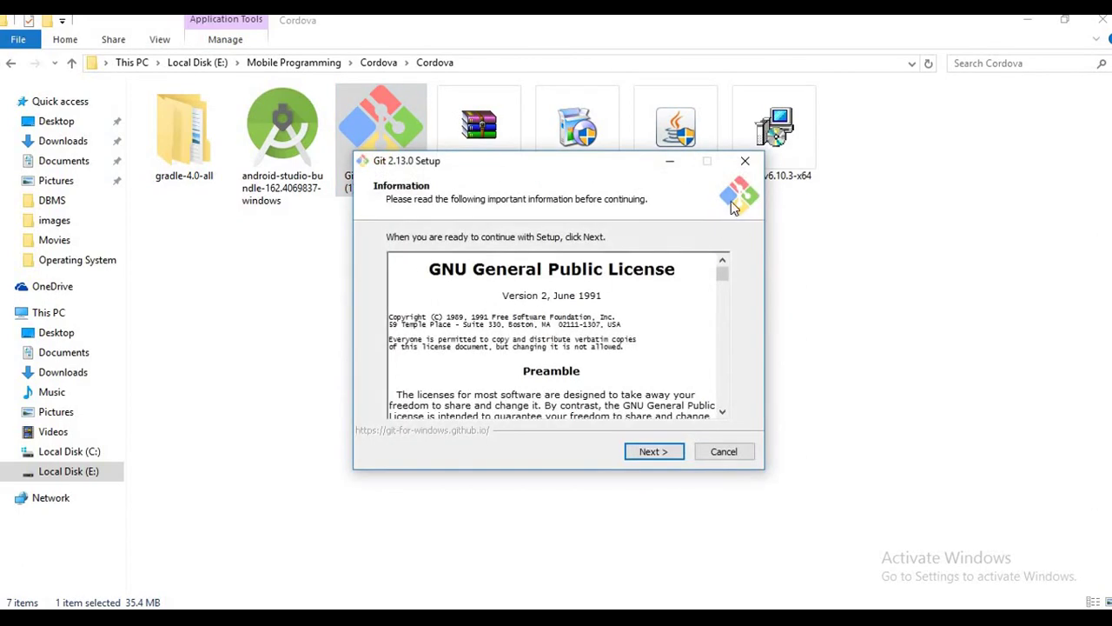
{"action": "left_click", "coordinate": [653, 452]}
{"action": "left_click", "coordinate": [474, 297]}
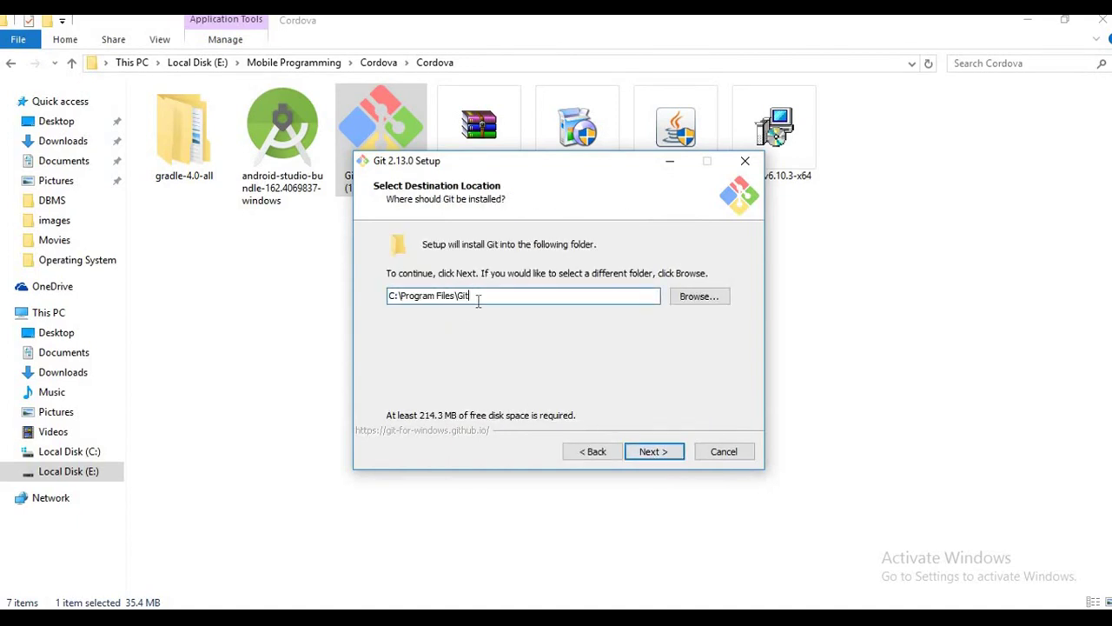
{"action": "left_click_drag", "start_coordinate": [476, 296], "coordinate": [366, 297]}
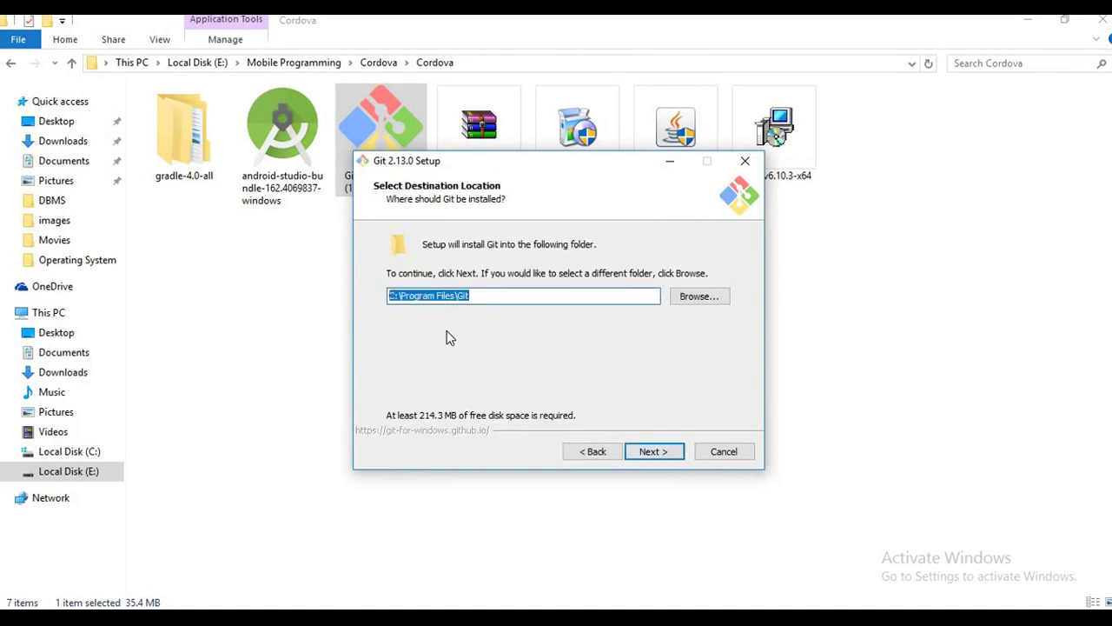
{"action": "left_click", "coordinate": [529, 297]}
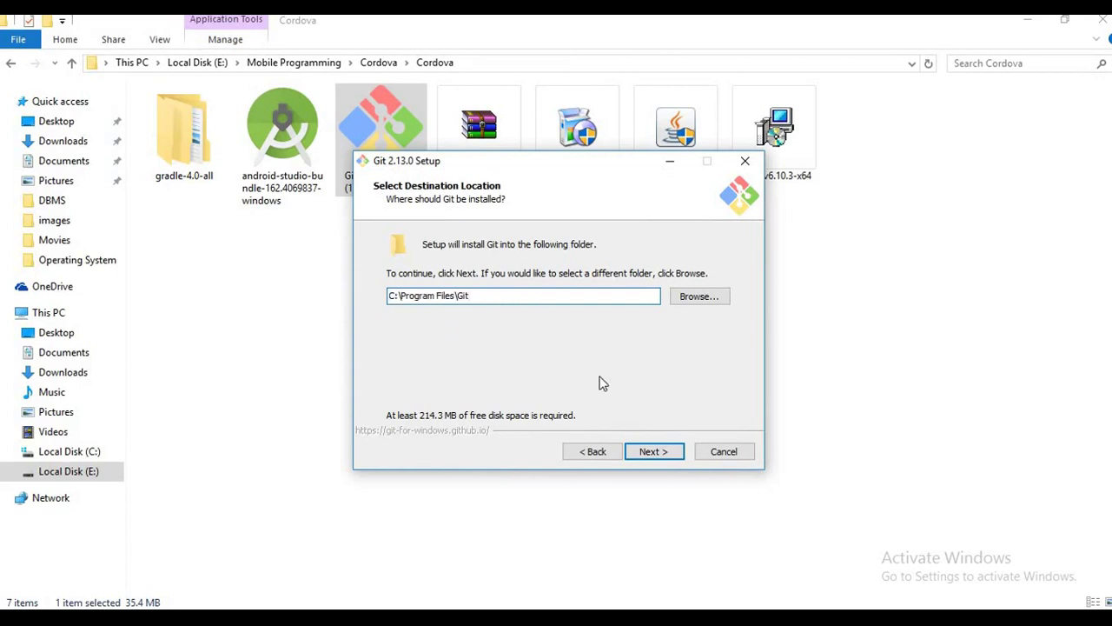
{"action": "left_click", "coordinate": [654, 451]}
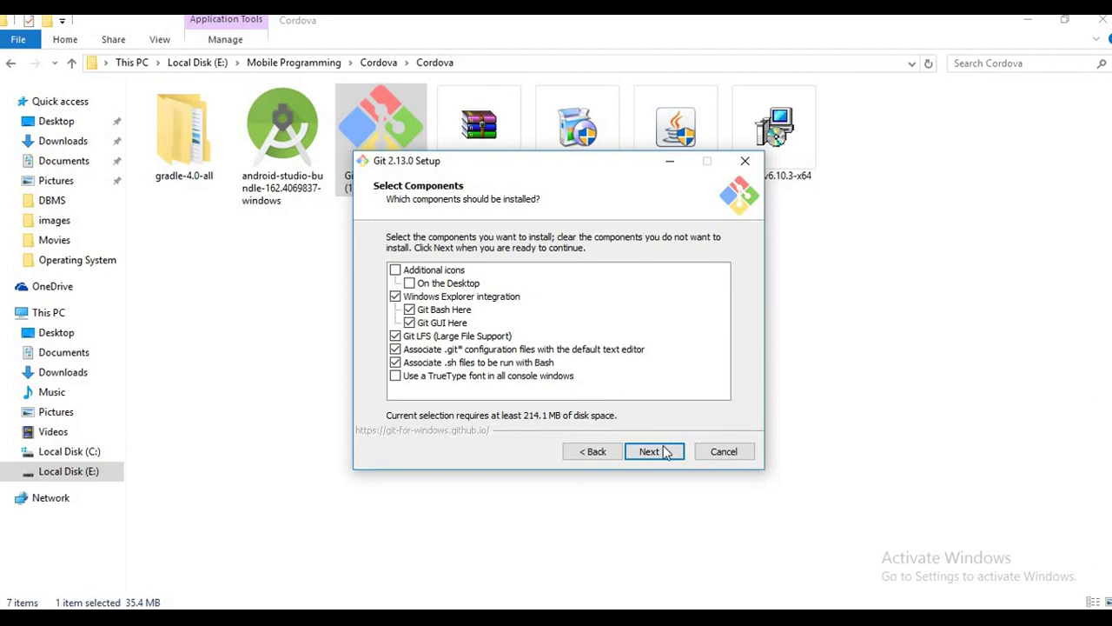
Step: Install Git 2.13.0 with default components, PATH, OpenSSL, line endings and terminal, then close the release notes
{"action": "left_click", "coordinate": [654, 451]}
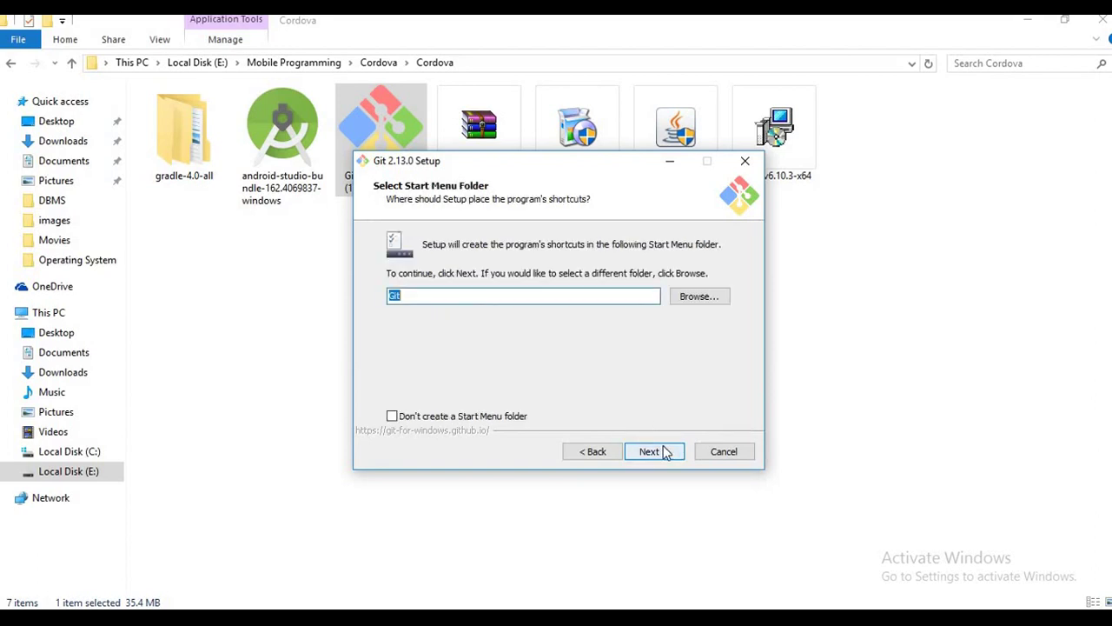
{"action": "left_click", "coordinate": [665, 453]}
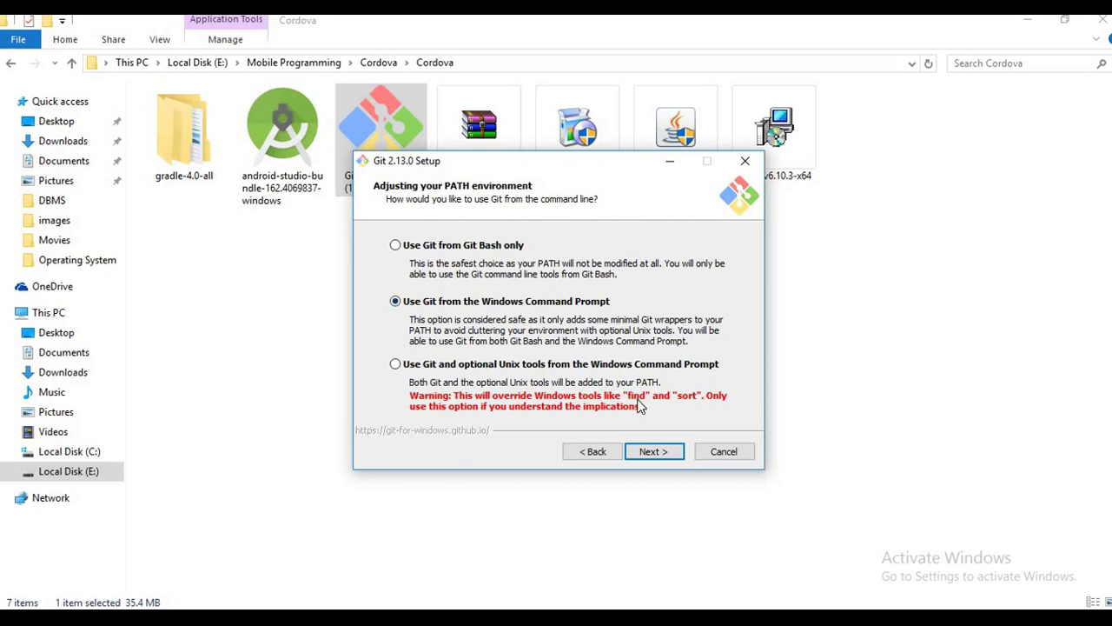
{"action": "left_click", "coordinate": [658, 455]}
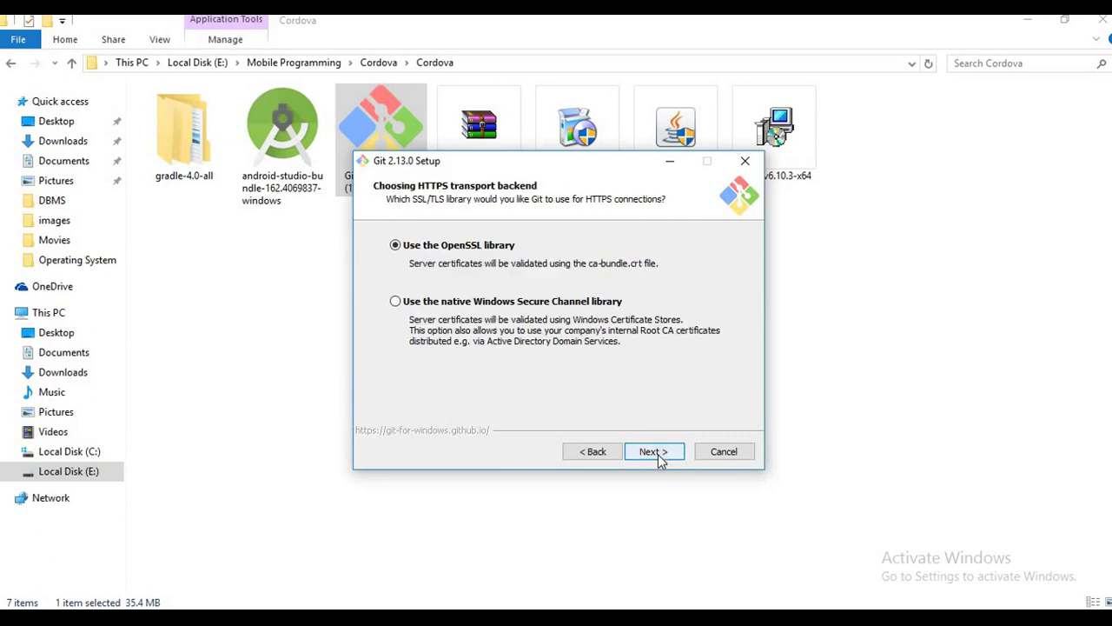
{"action": "left_click", "coordinate": [653, 454]}
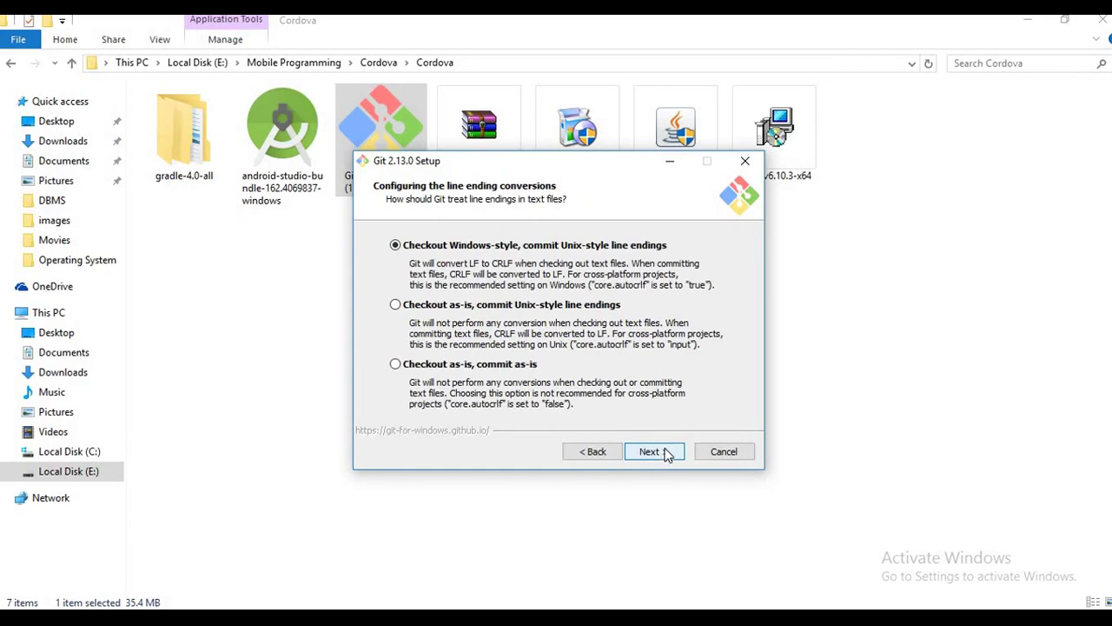
{"action": "left_click", "coordinate": [665, 452]}
{"action": "left_click", "coordinate": [666, 453]}
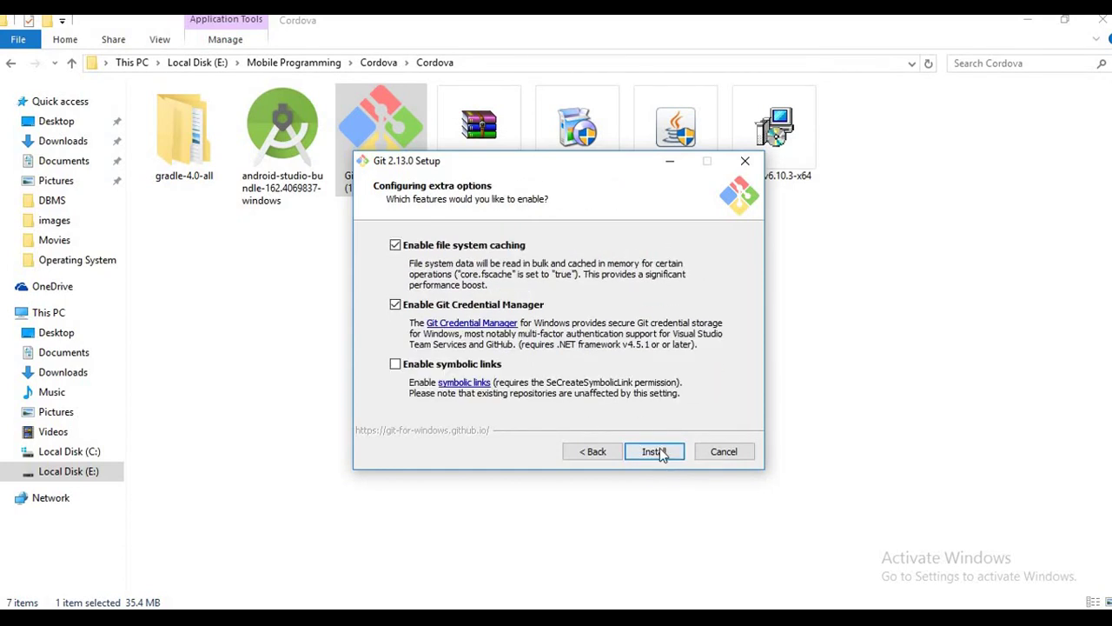
{"action": "left_click", "coordinate": [659, 450]}
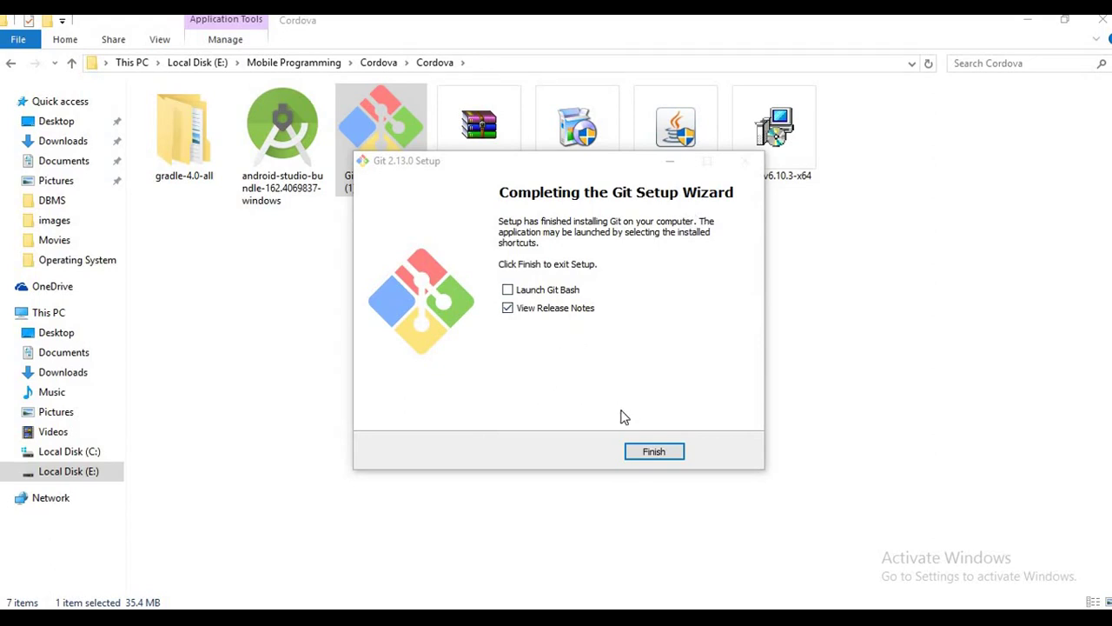
{"action": "left_click", "coordinate": [655, 451]}
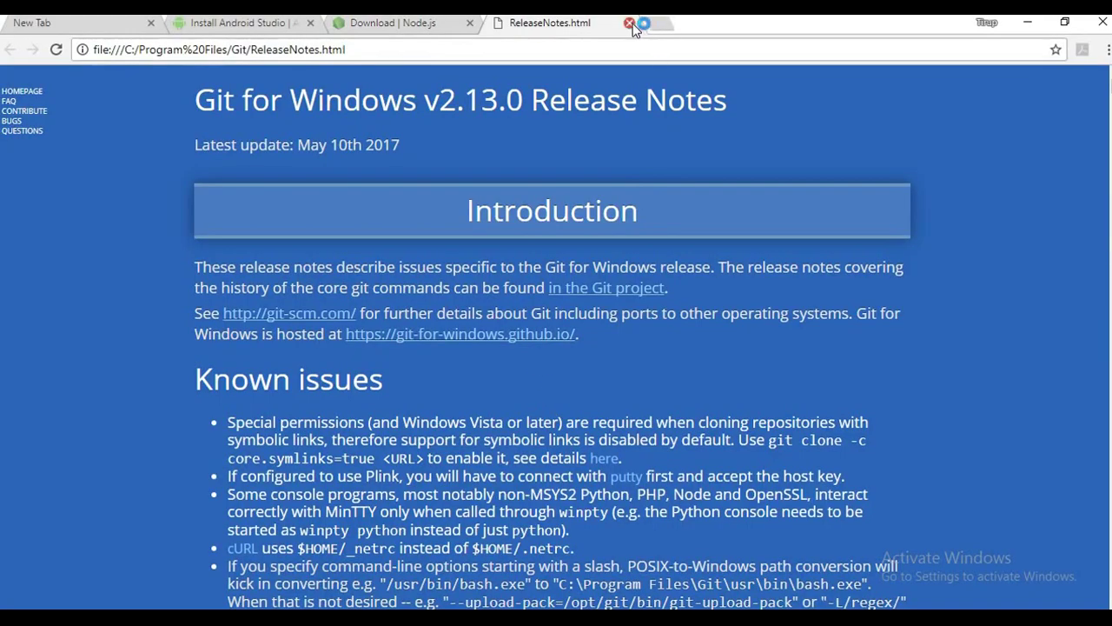
{"action": "left_click", "coordinate": [629, 22]}
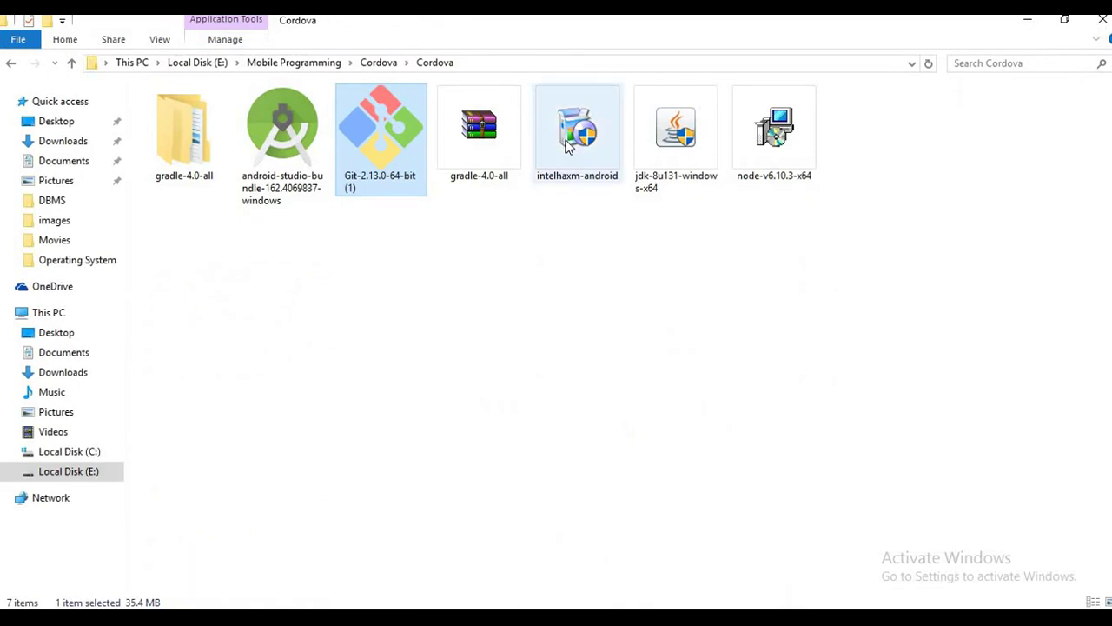
Step: Run the intelhaxm-android installer and install Intel HAXM with the default 2.0 GB memory limit
{"action": "mouse_move", "coordinate": [567, 152]}
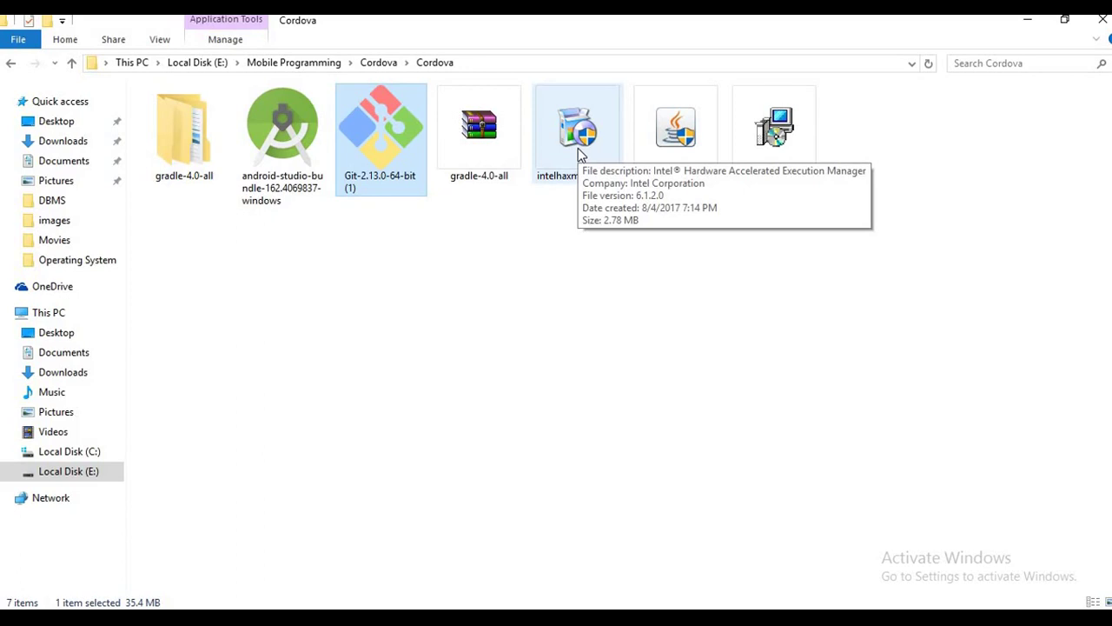
{"action": "left_click", "coordinate": [580, 154]}
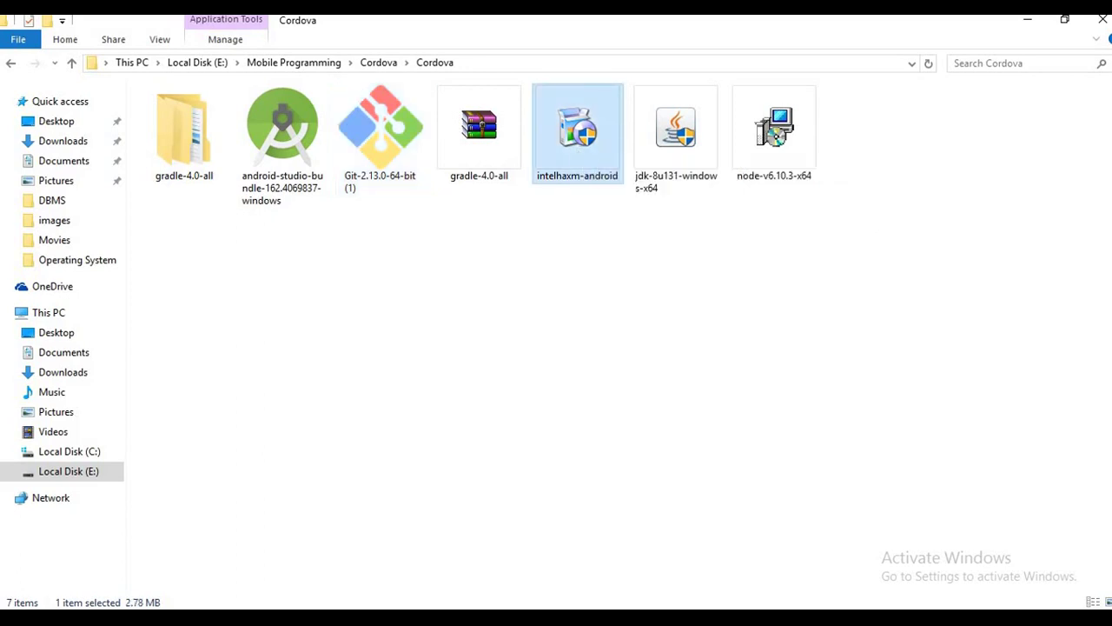
{"action": "key", "text": "Return"}
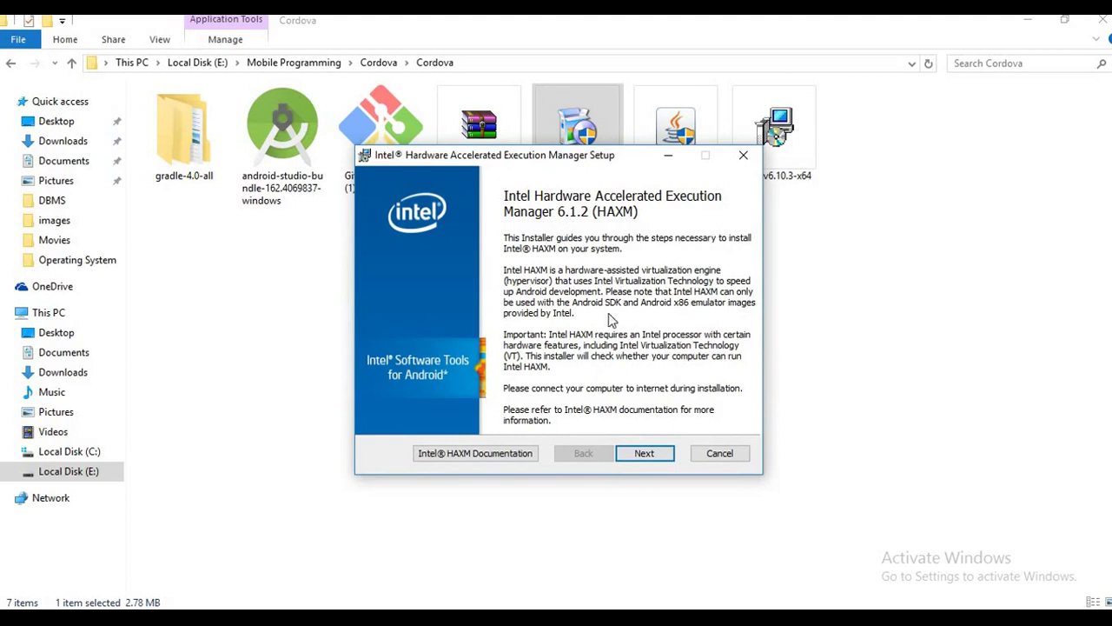
{"action": "left_click", "coordinate": [630, 455]}
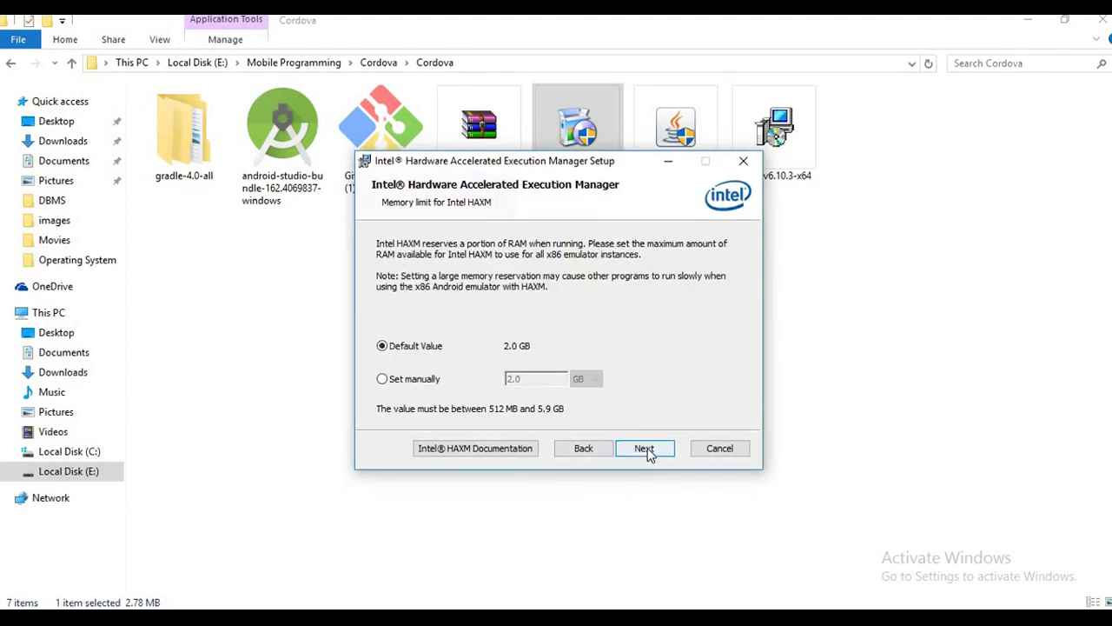
{"action": "left_click", "coordinate": [644, 449]}
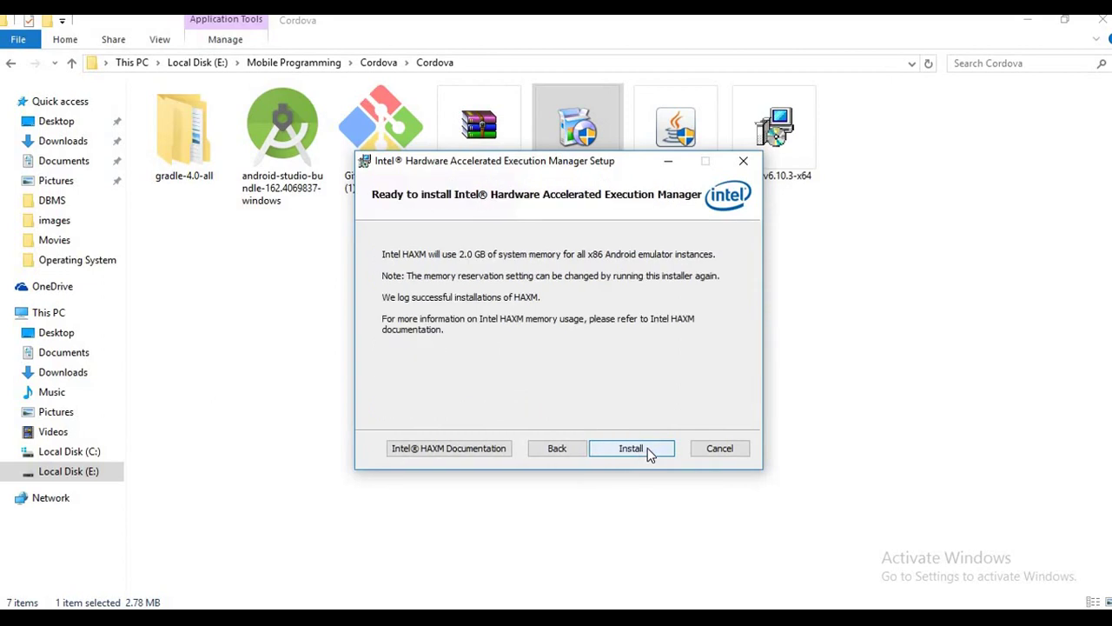
{"action": "left_click", "coordinate": [647, 448]}
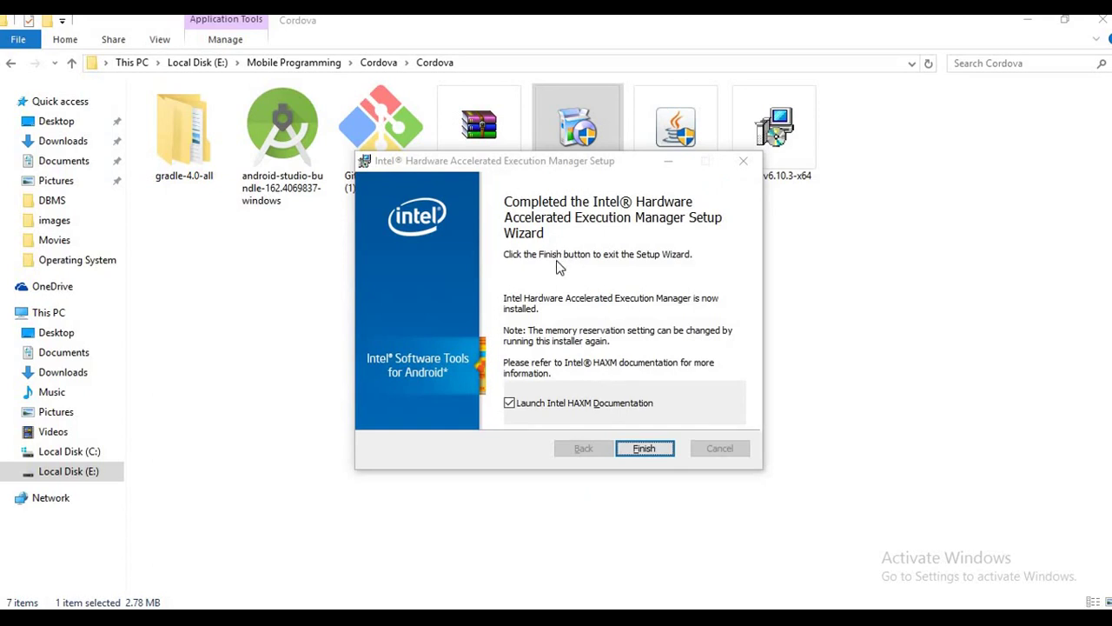
Step: Close the finished HAXM setup and the Intel Android Resources page, returning to the Cordova folder
{"action": "left_click", "coordinate": [653, 450]}
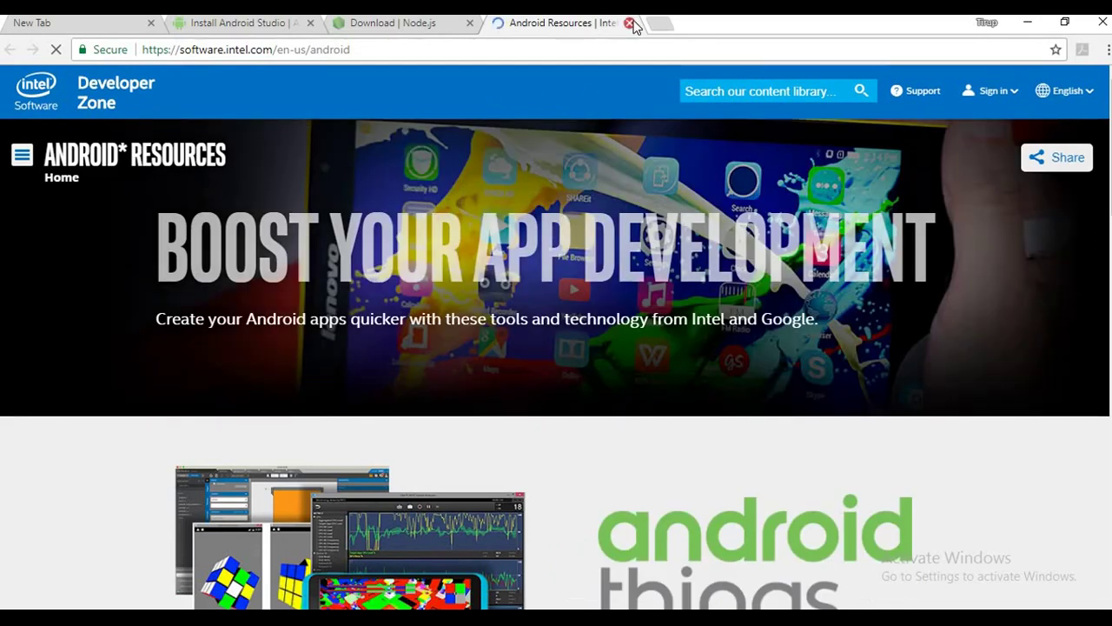
{"action": "left_click", "coordinate": [630, 23]}
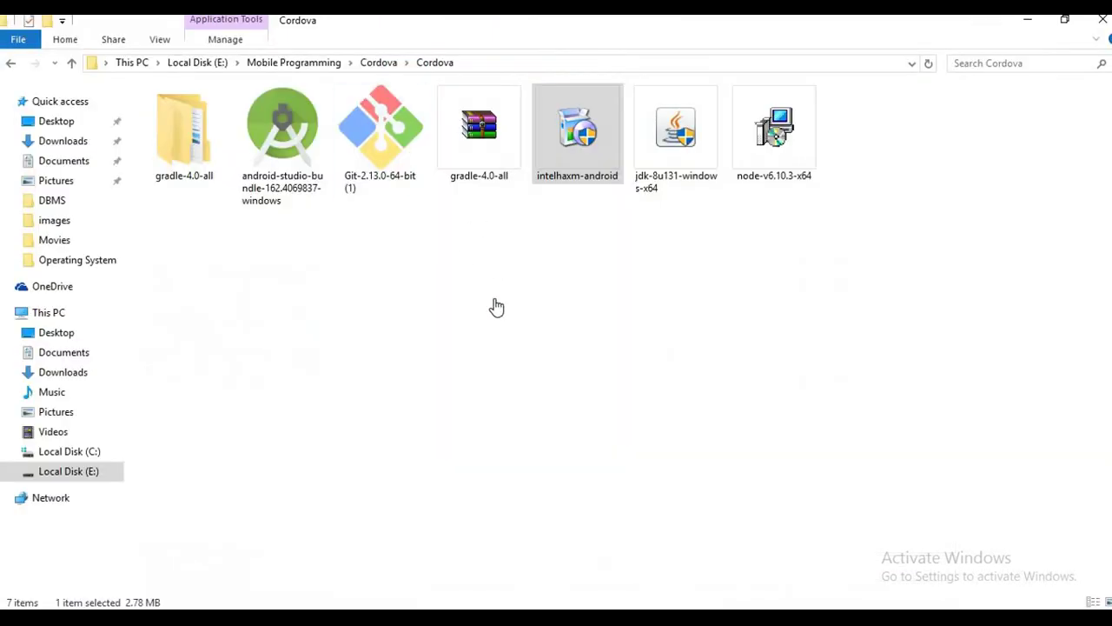
{"action": "left_click", "coordinate": [492, 304]}
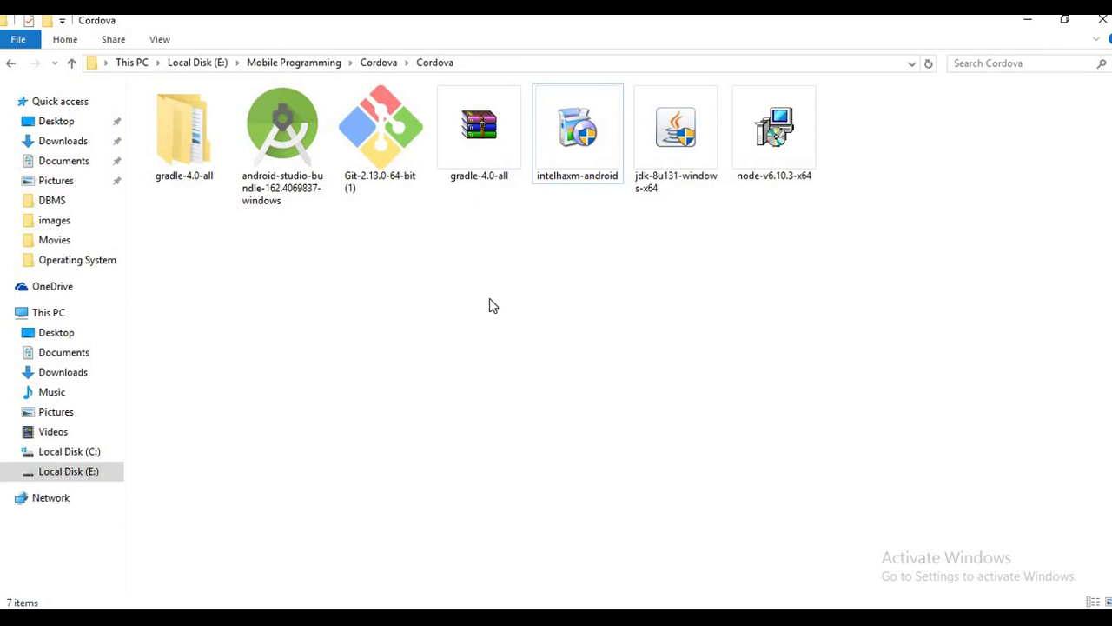
Step: Move the extracted gradle-4.0 folder out of gradle-4.0-all into the root of C:
{"action": "left_click", "coordinate": [477, 139]}
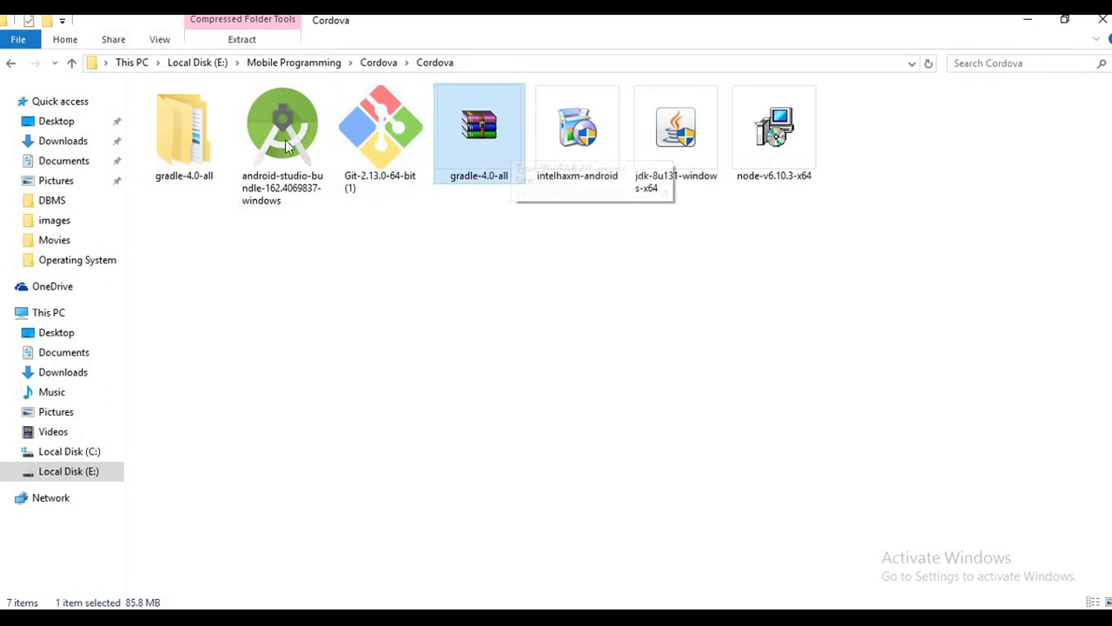
{"action": "double_click", "coordinate": [198, 142]}
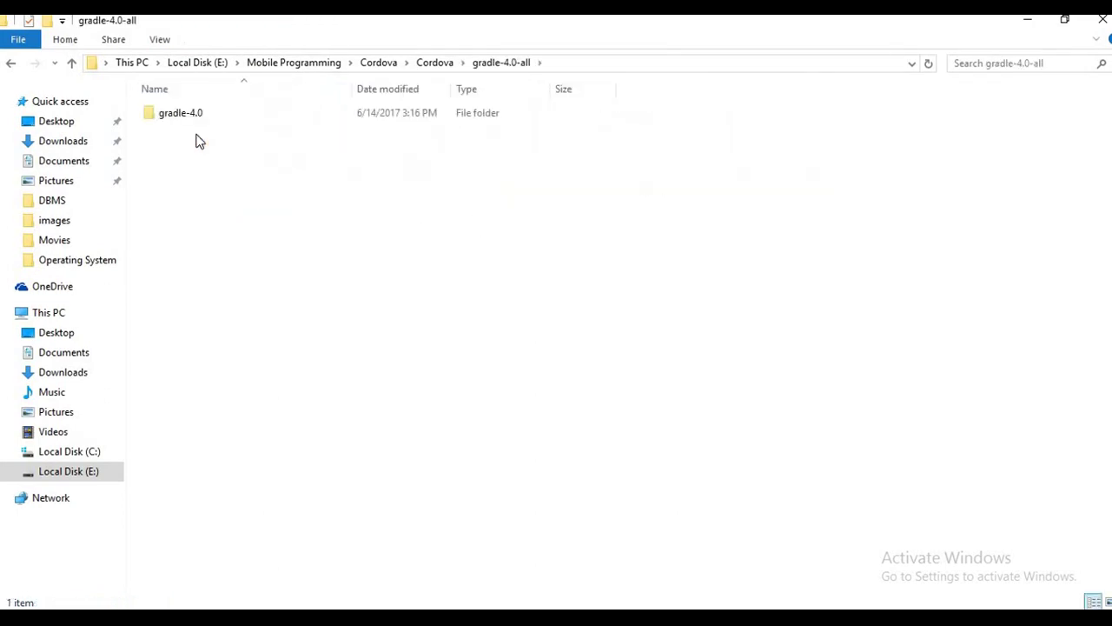
{"action": "left_click", "coordinate": [198, 117]}
{"action": "double_click", "coordinate": [223, 121]}
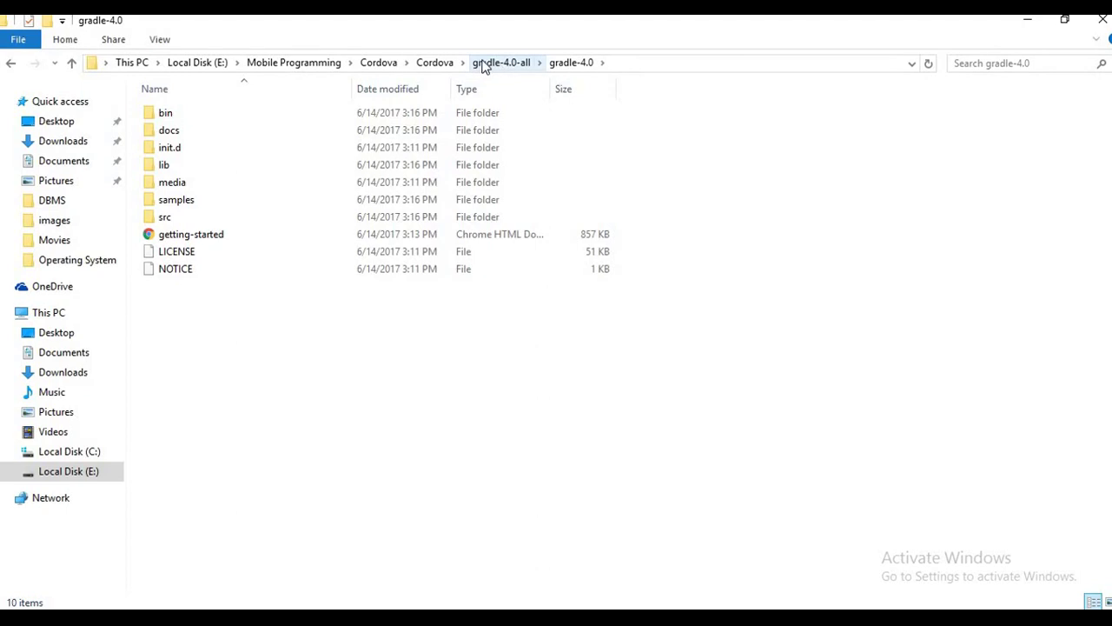
{"action": "left_click", "coordinate": [484, 66]}
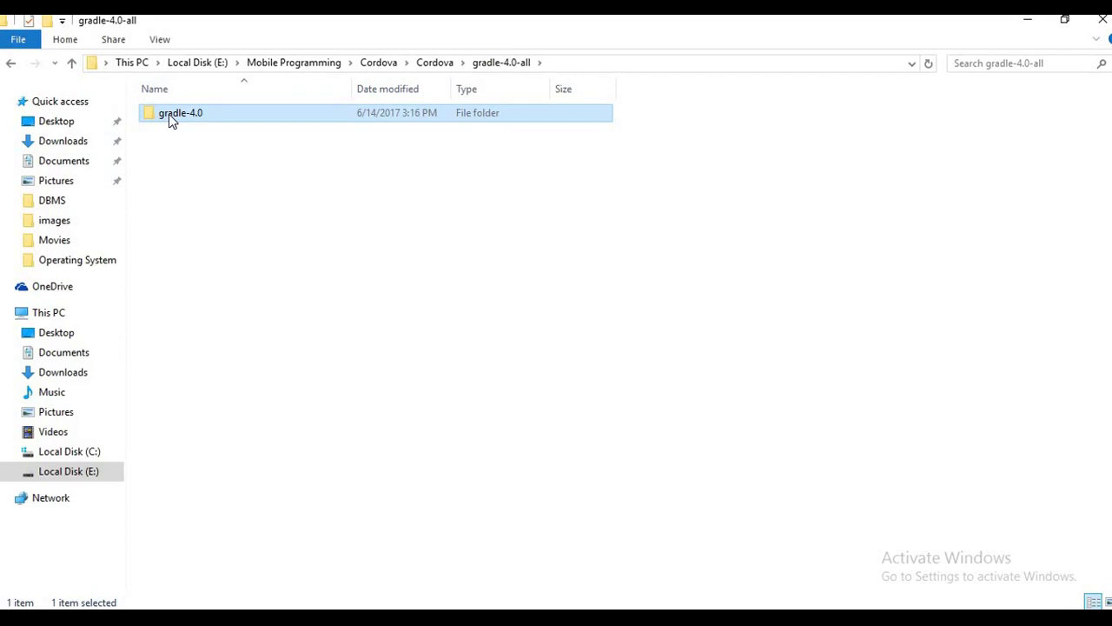
{"action": "left_click", "coordinate": [77, 454]}
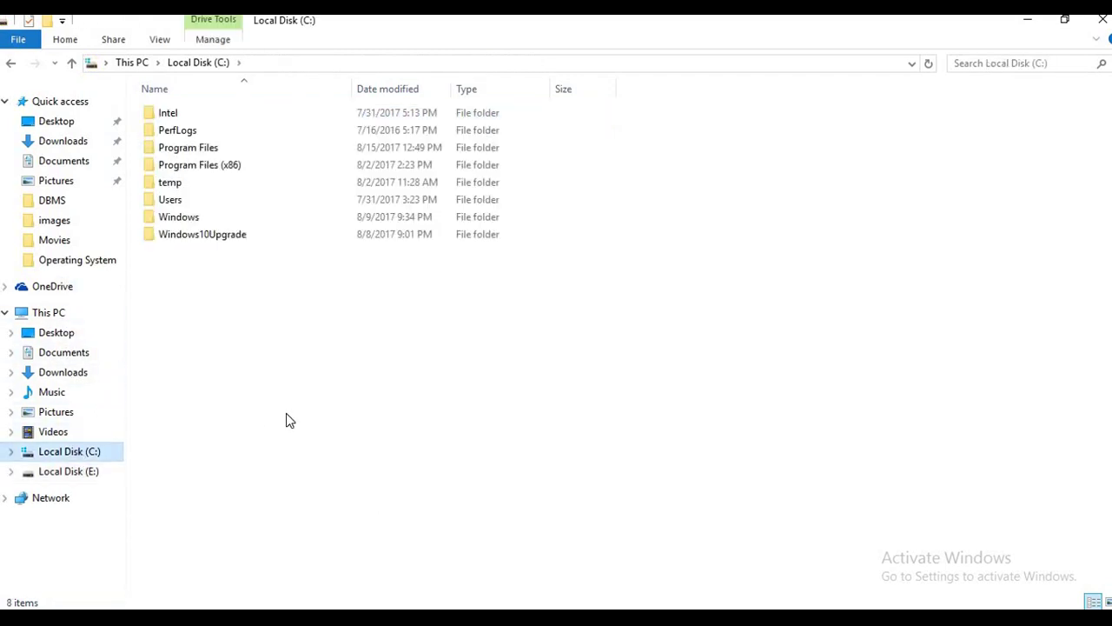
{"action": "key", "text": "ctrl+v"}
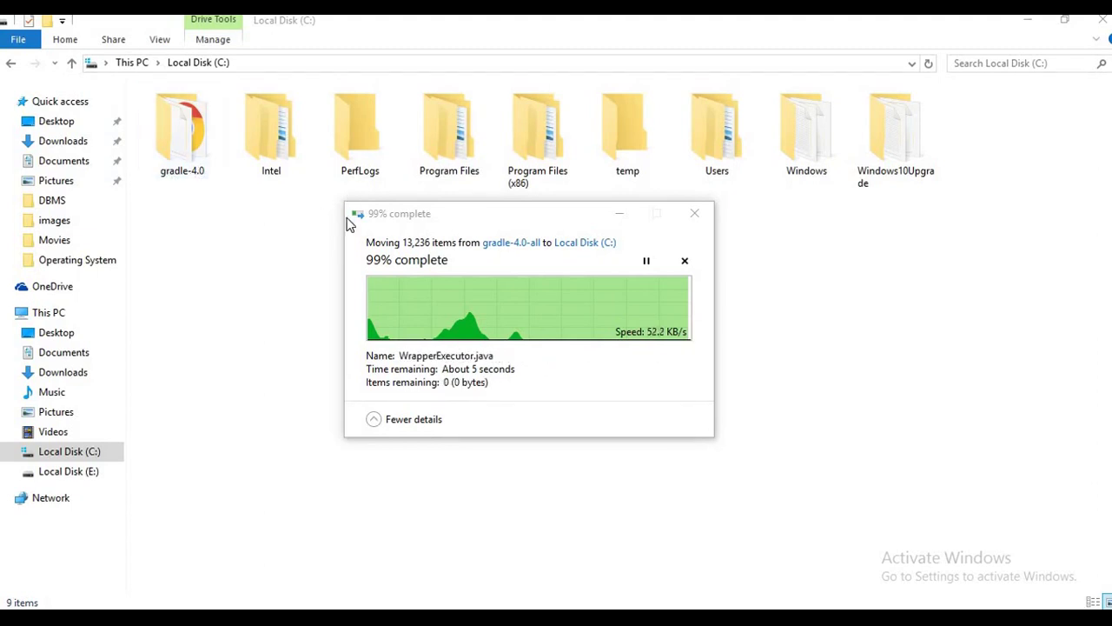
Step: Rename the gradle-4.0 folder on C: to Gradle
{"action": "left_click", "coordinate": [188, 168]}
{"action": "left_click", "coordinate": [183, 171]}
{"action": "left_click", "coordinate": [215, 170]}
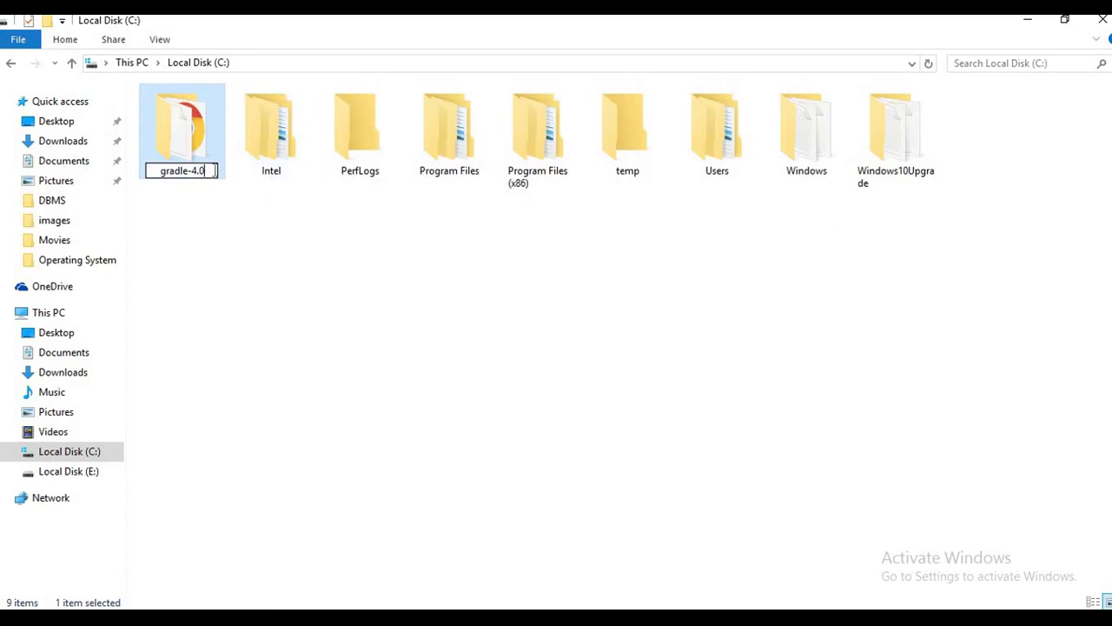
{"action": "key", "text": "BackSpace"}
{"action": "key", "text": "BackSpace"}
{"action": "key", "text": "BackSpace"}
{"action": "key", "text": "BackSpace"}
{"action": "key", "text": "Home"}
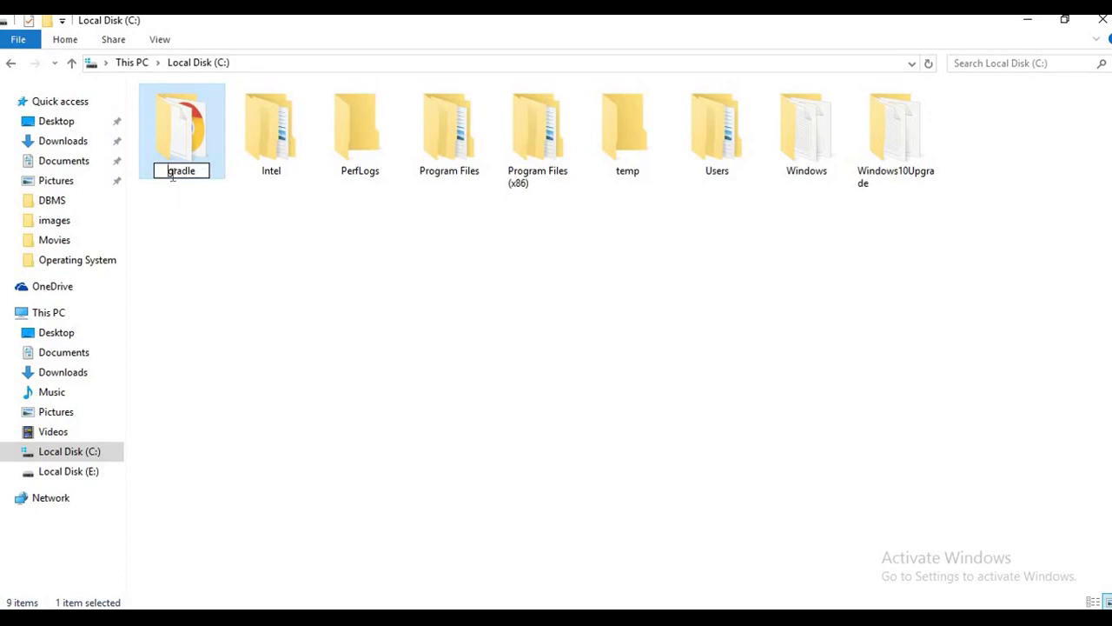
{"action": "key", "text": "Delete"}
{"action": "type", "text": "G"}
{"action": "key", "text": "Return"}
Step: Refresh the C: listing, then return to the Cordova installers folder
{"action": "right_click", "coordinate": [240, 228]}
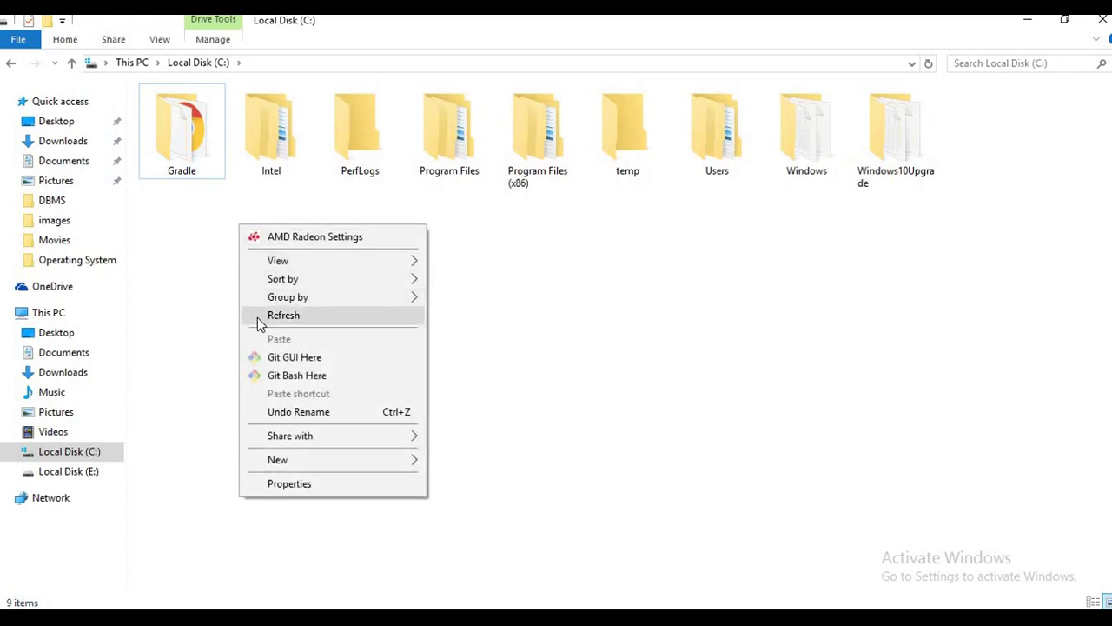
{"action": "left_click", "coordinate": [259, 320]}
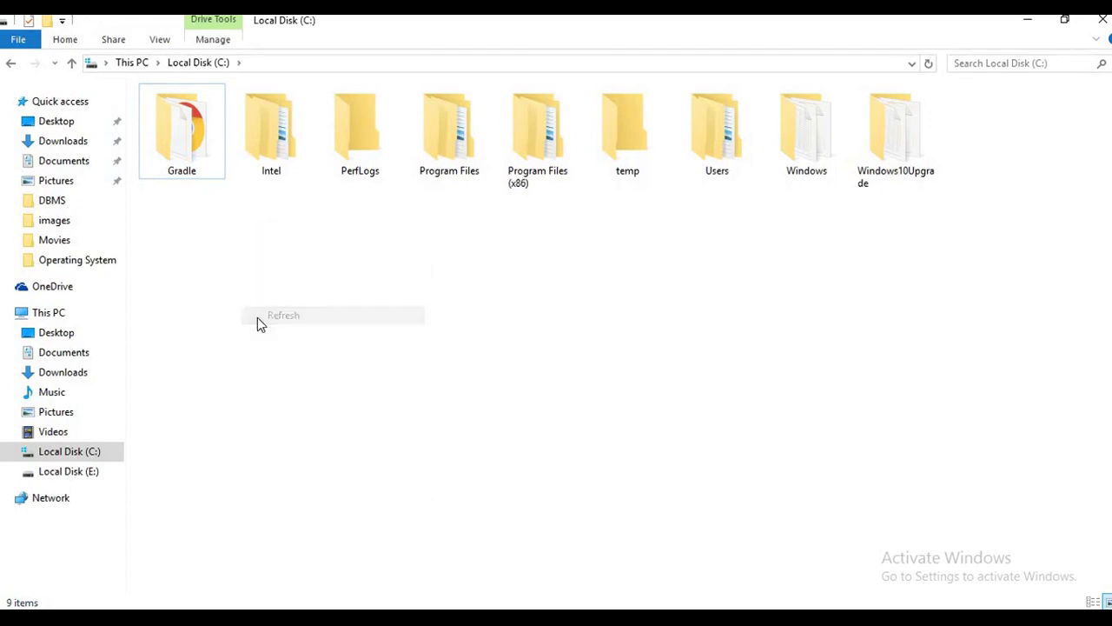
{"action": "right_click", "coordinate": [282, 241]}
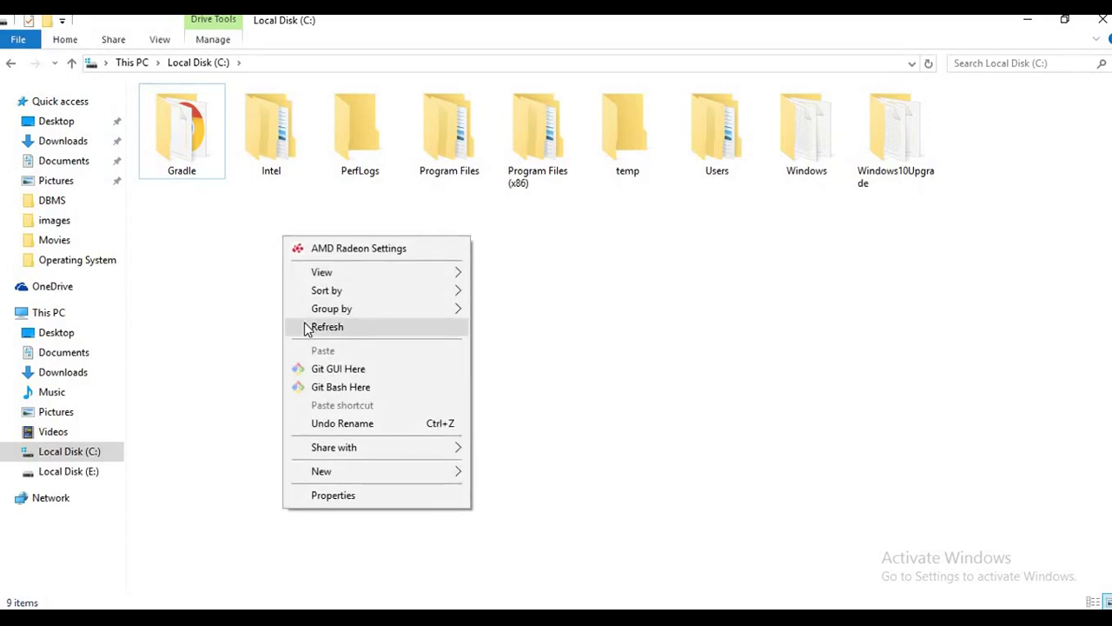
{"action": "left_click", "coordinate": [306, 327]}
{"action": "right_click", "coordinate": [305, 226]}
{"action": "left_click", "coordinate": [316, 316]}
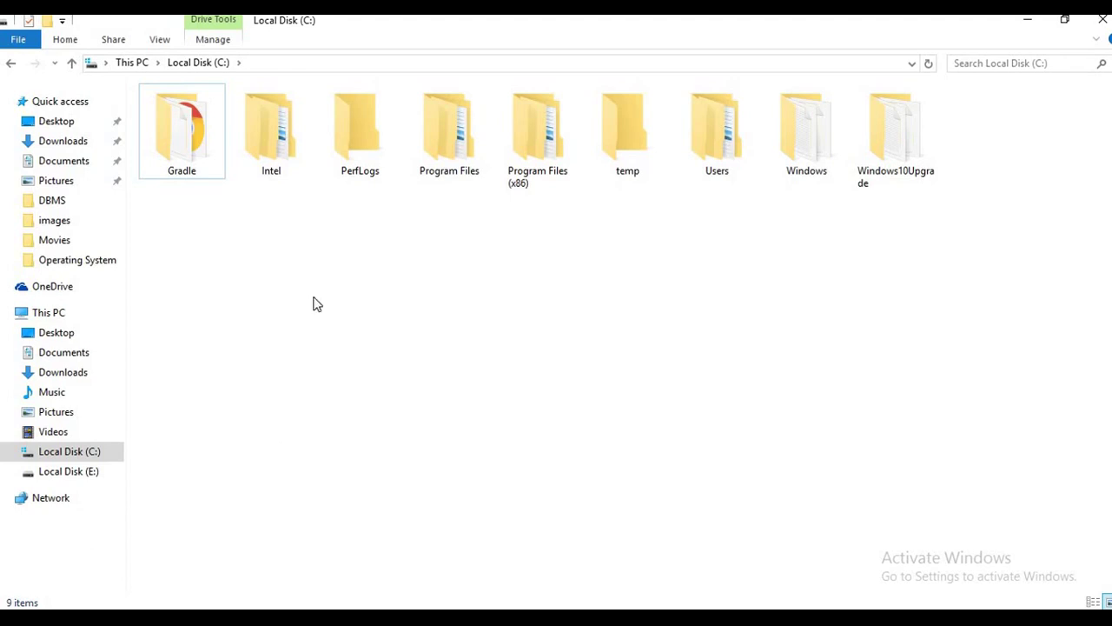
{"action": "key", "text": "alt+Left"}
{"action": "left_click", "coordinate": [586, 159]}
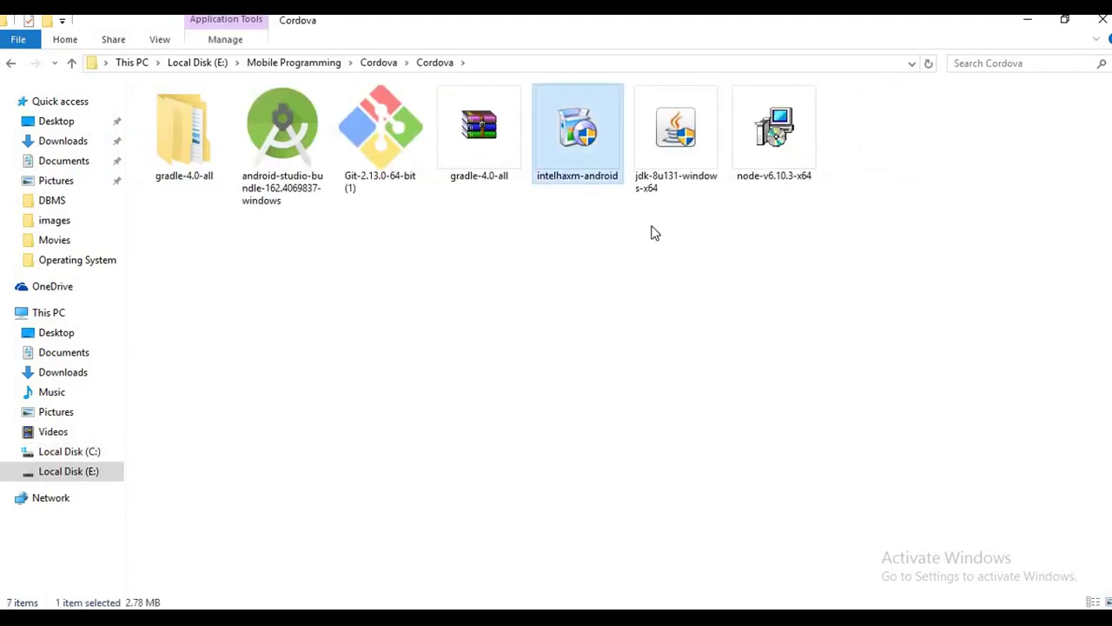
Step: Run the android-studio-bundle-162.4069837-windows installer from the Cordova folder
{"action": "left_click", "coordinate": [711, 152]}
{"action": "left_click", "coordinate": [794, 152]}
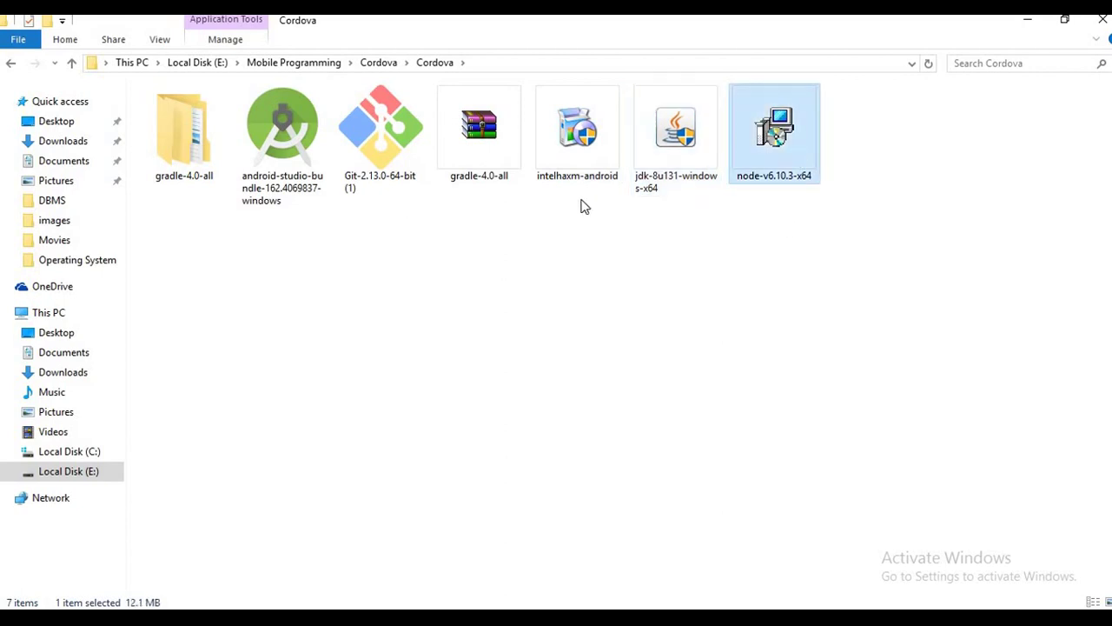
{"action": "left_click", "coordinate": [385, 153]}
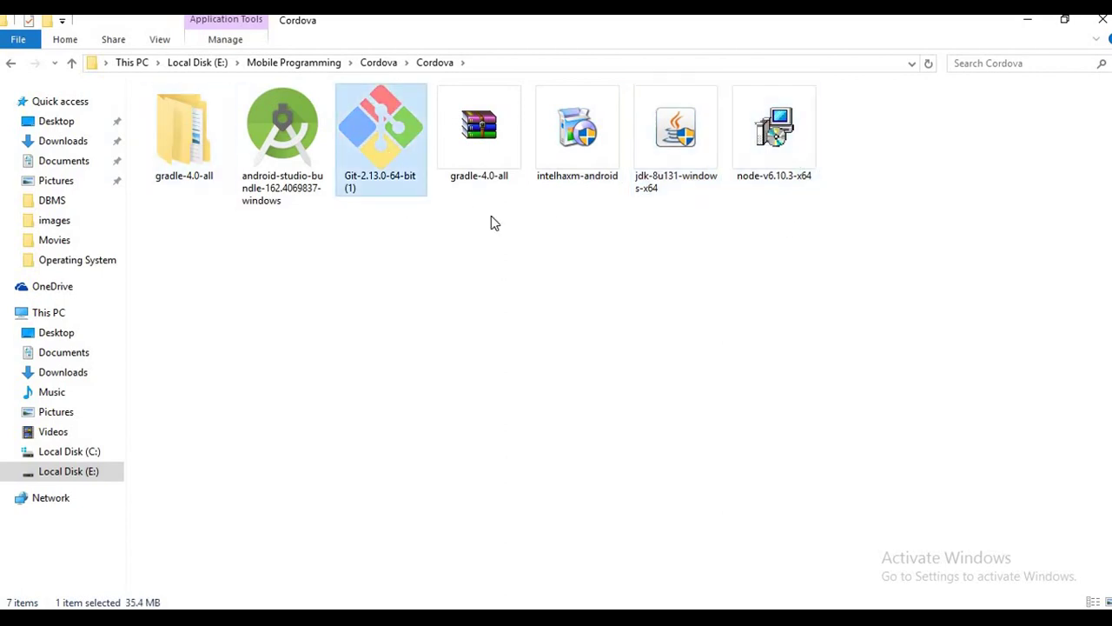
{"action": "double_click", "coordinate": [288, 124]}
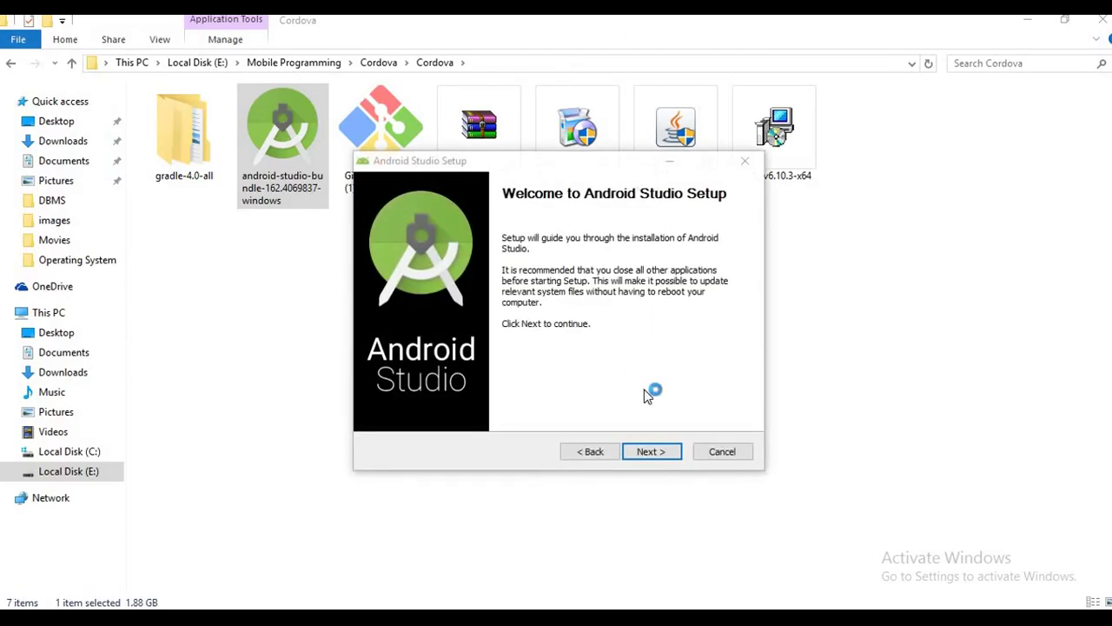
Step: Accept the licence and keep the default components and C:\Android\sdk install locations
{"action": "left_click", "coordinate": [651, 452]}
{"action": "left_click", "coordinate": [652, 452]}
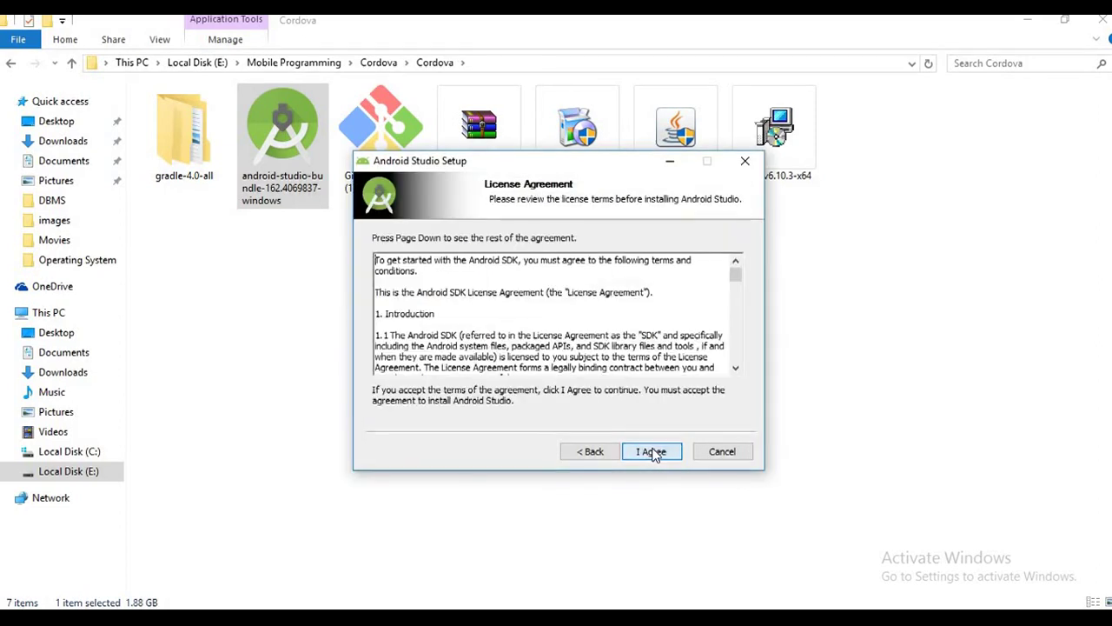
{"action": "left_click", "coordinate": [653, 452]}
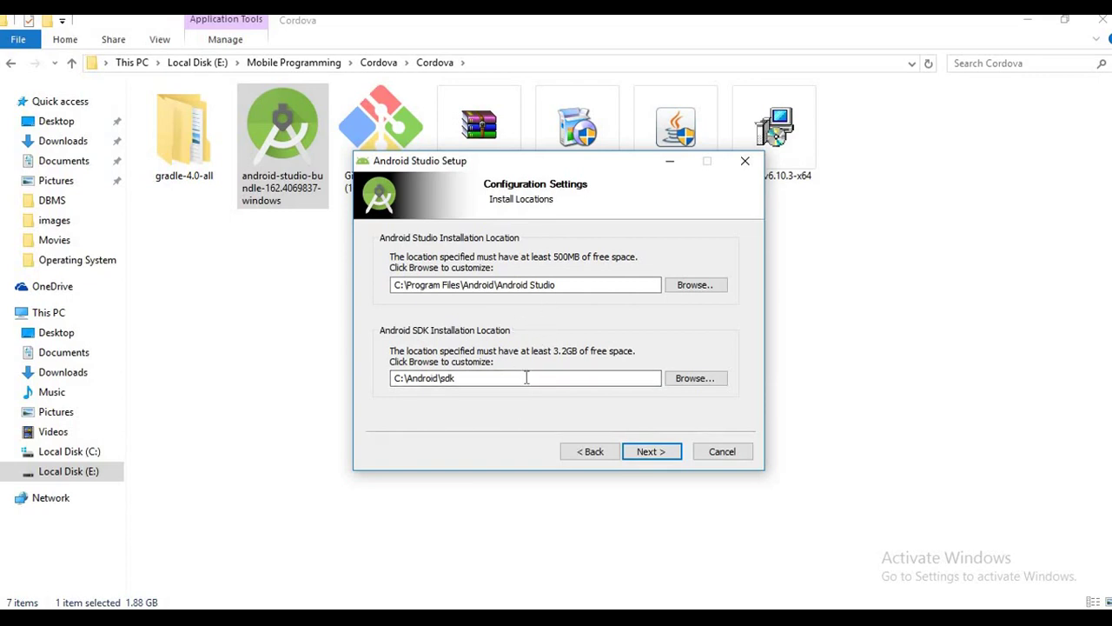
{"action": "left_click", "coordinate": [647, 452]}
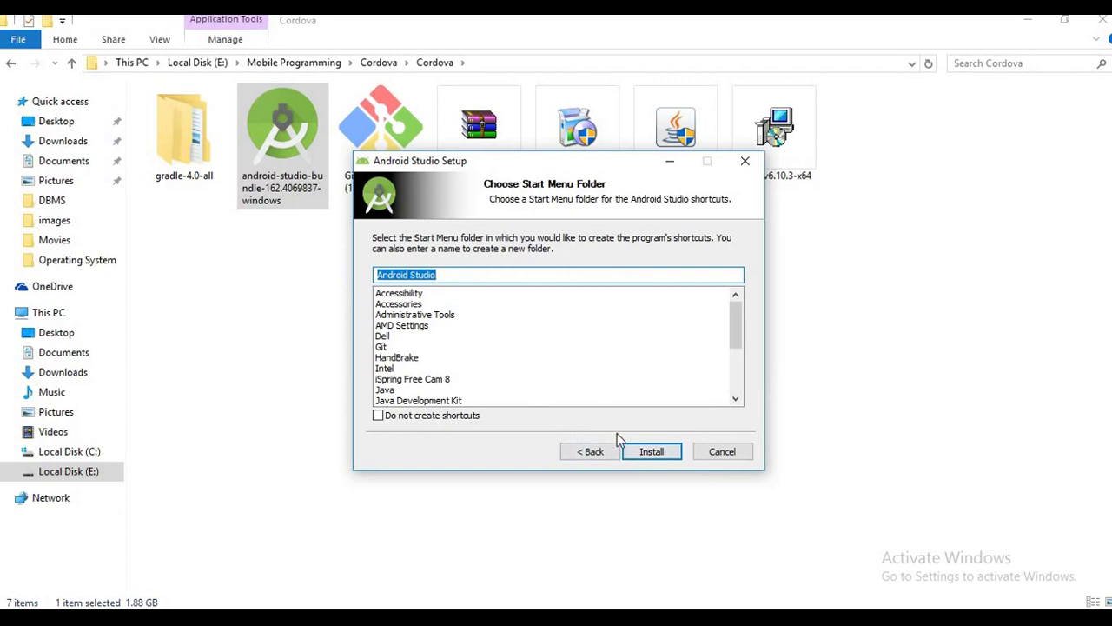
Step: Install Android Studio and advance to the Completing page once installation finishes
{"action": "left_click", "coordinate": [659, 451]}
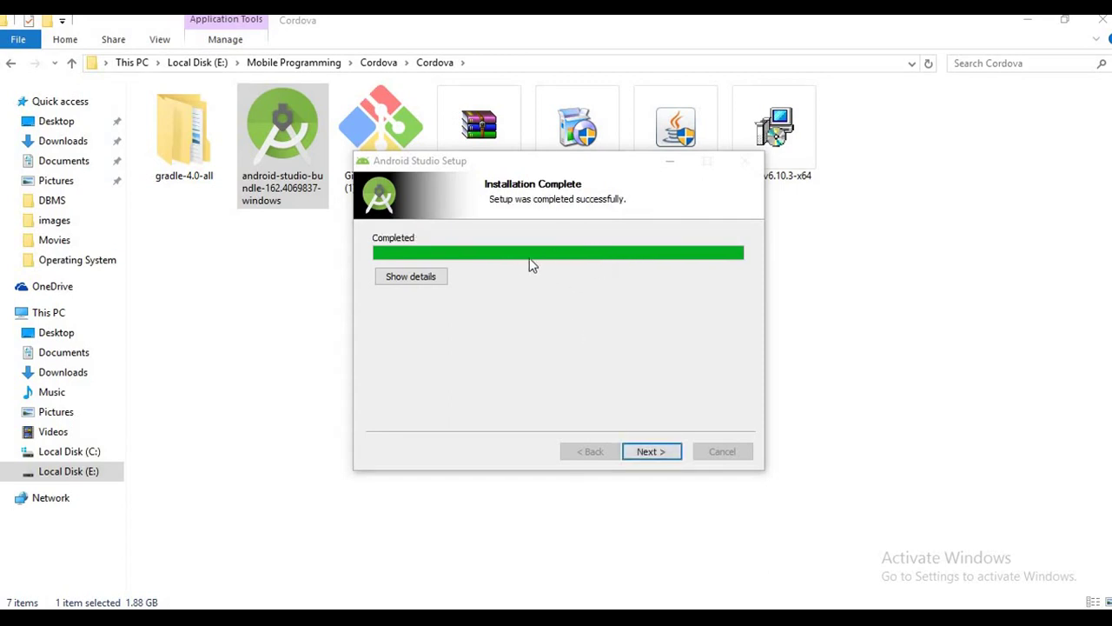
{"action": "left_click", "coordinate": [658, 454]}
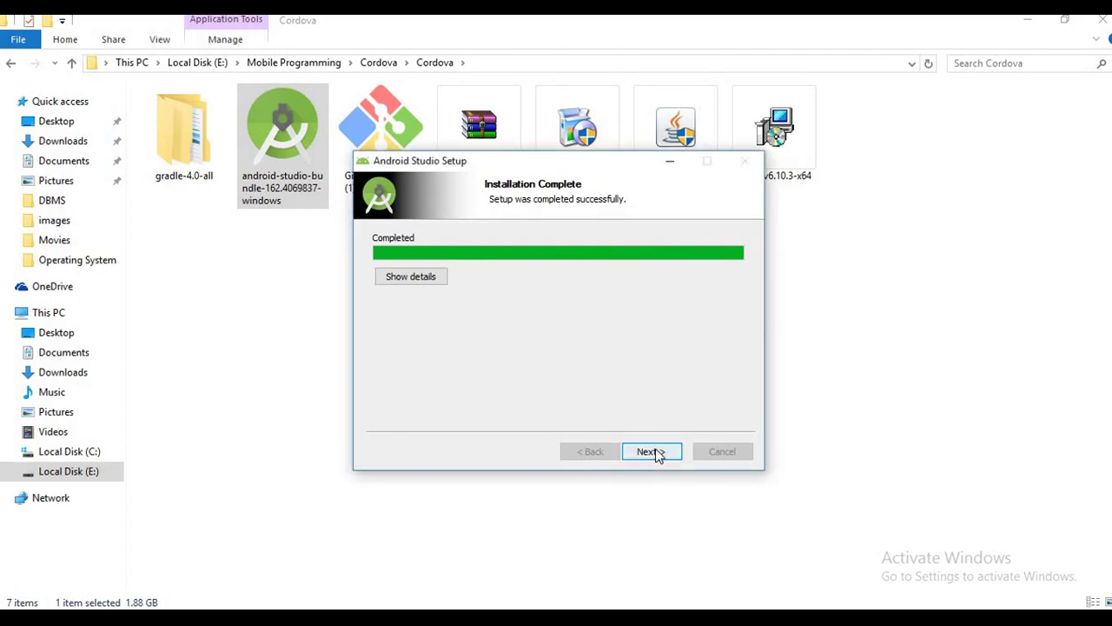
{"action": "left_click", "coordinate": [658, 453]}
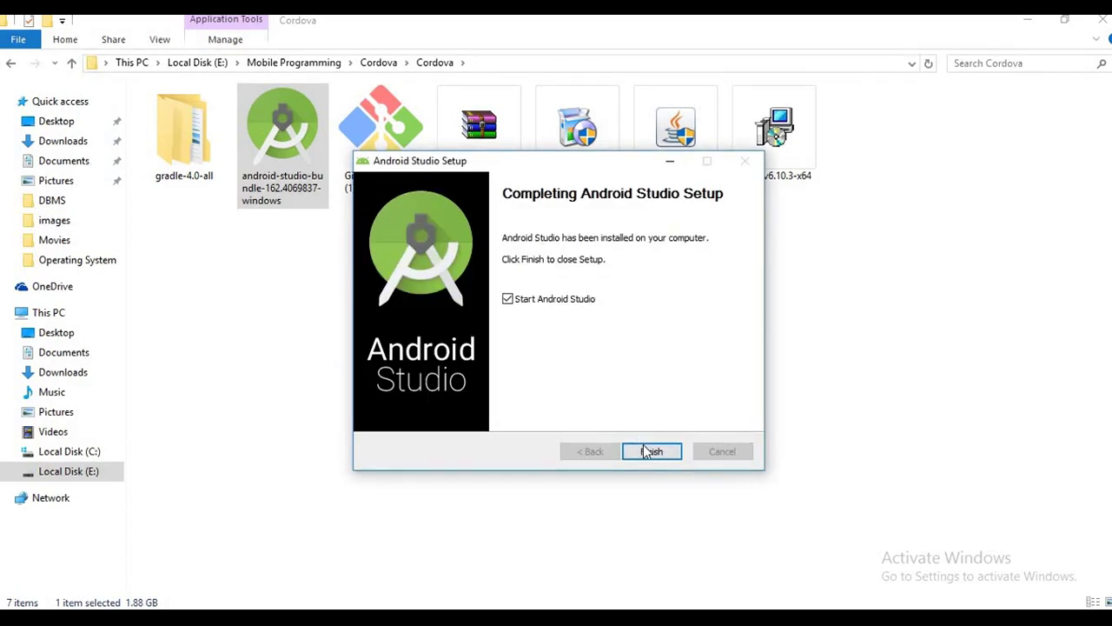
Step: Finish setup to launch Android Studio, choosing not to import previous settings
{"action": "left_click", "coordinate": [658, 452]}
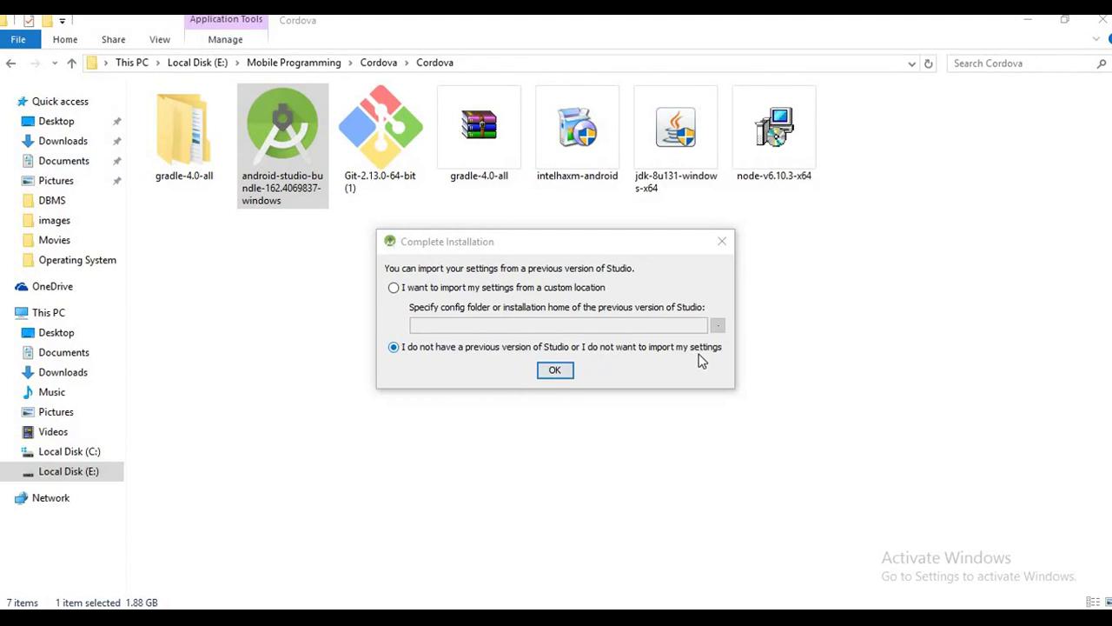
{"action": "left_click", "coordinate": [556, 371]}
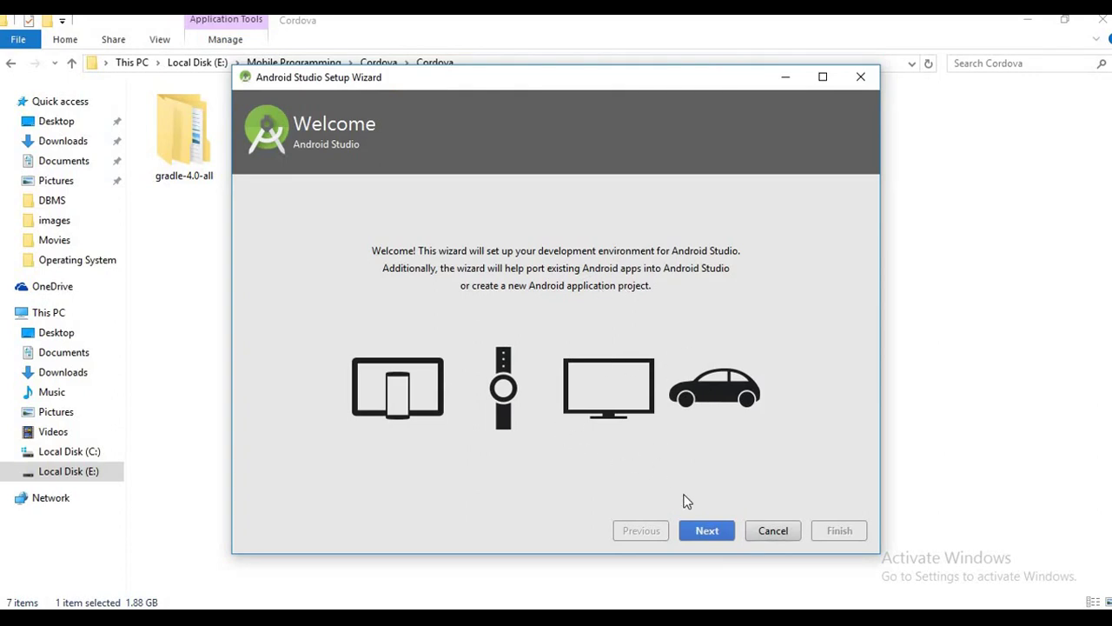
Step: Choose the Standard install type with default SDK components and start the 948 MB download
{"action": "left_click", "coordinate": [715, 527]}
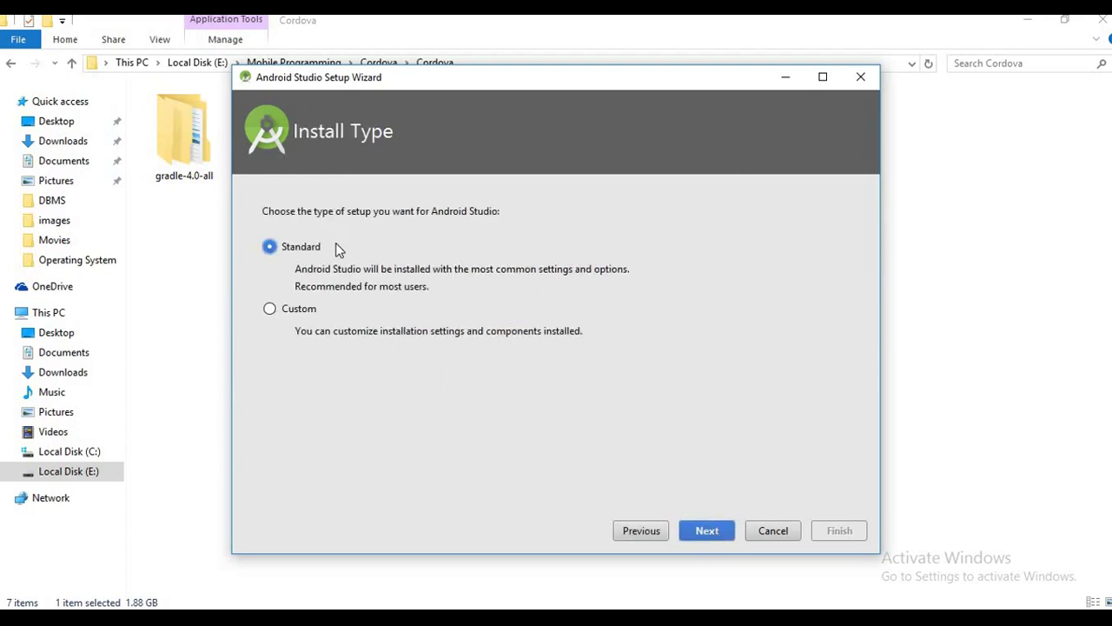
{"action": "left_click", "coordinate": [708, 527]}
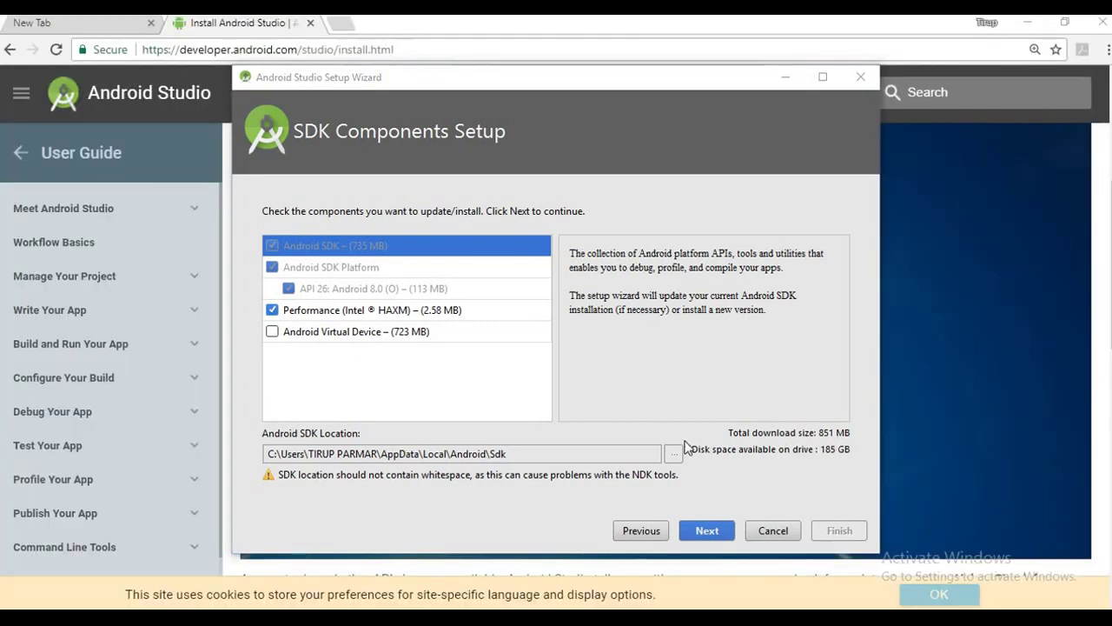
{"action": "left_click", "coordinate": [714, 532]}
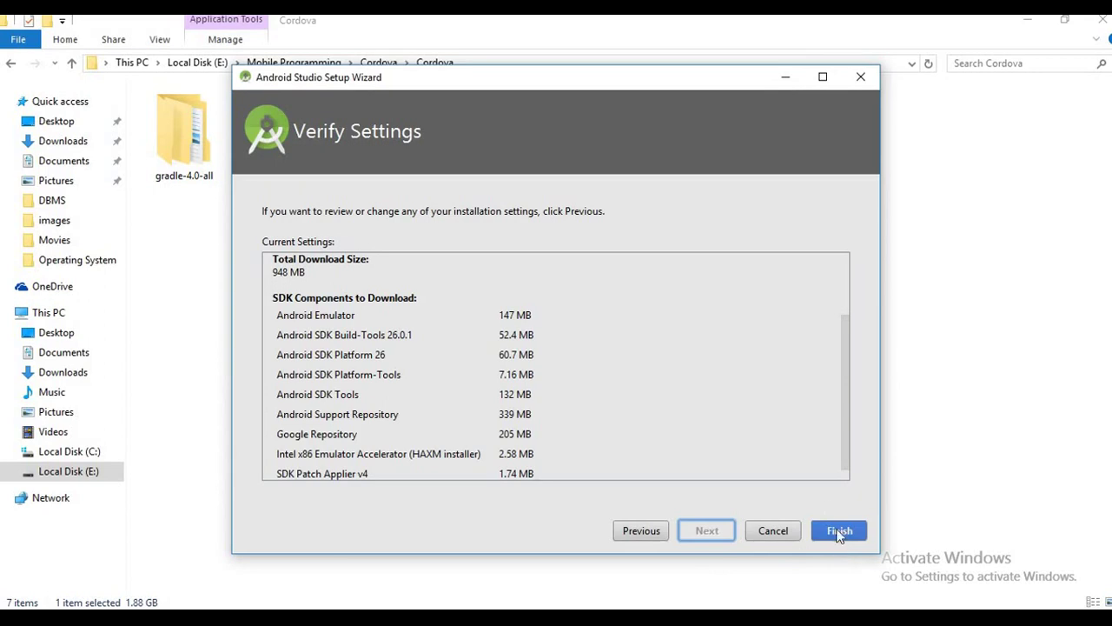
{"action": "left_click", "coordinate": [850, 533]}
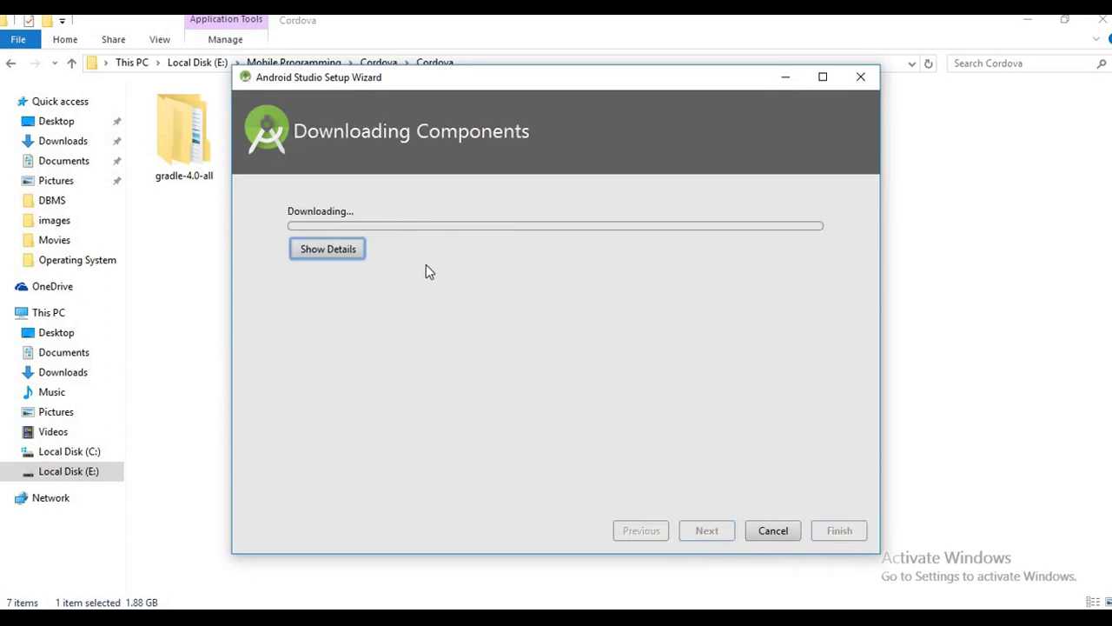
Step: Watch the detailed download log until Intel HAXM updates successfully, then finish the wizard
{"action": "left_click", "coordinate": [345, 255]}
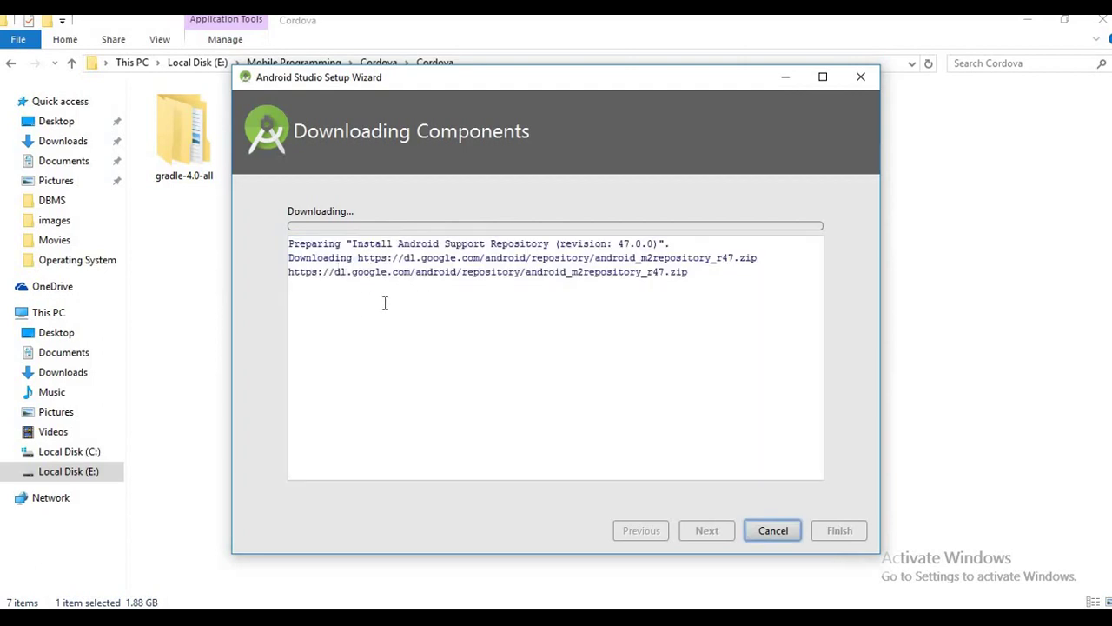
{"action": "left_click_drag", "start_coordinate": [340, 243], "coordinate": [651, 288]}
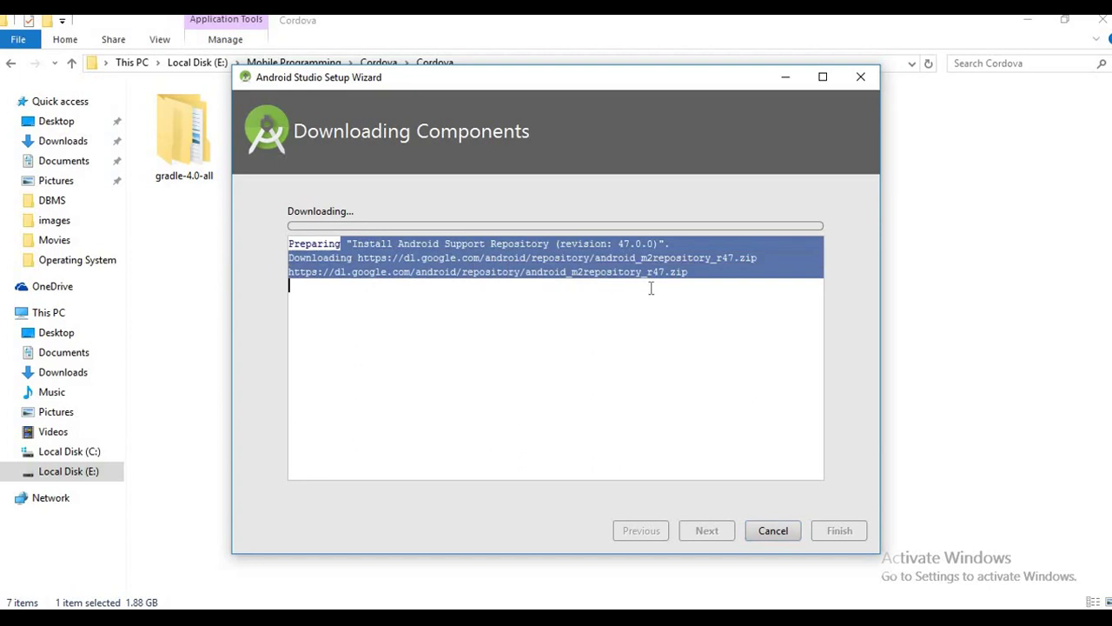
{"action": "left_click", "coordinate": [777, 339]}
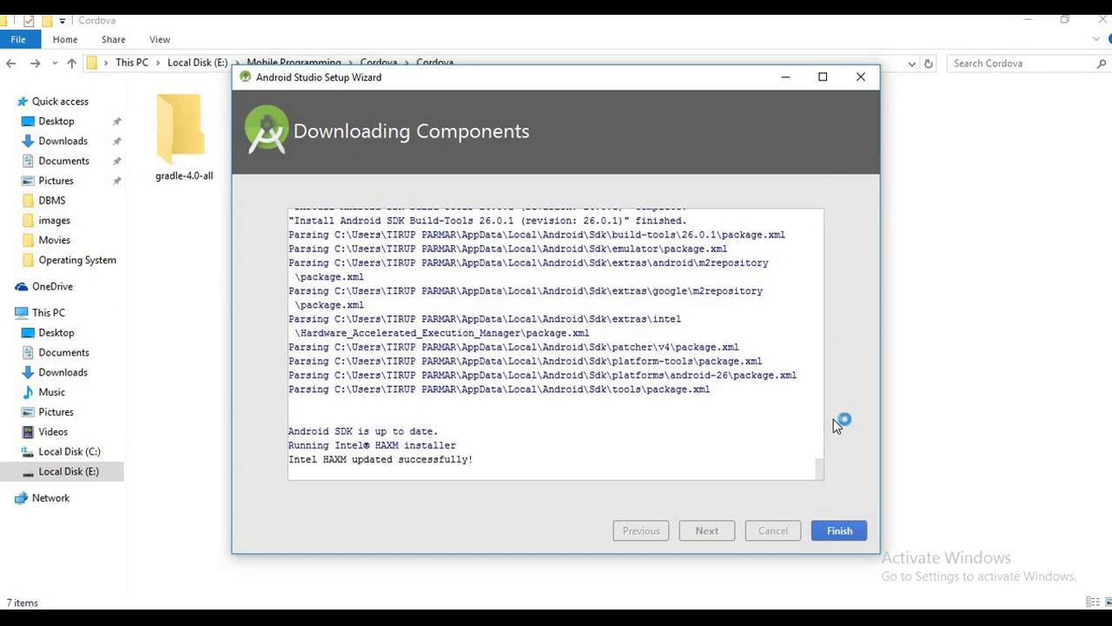
{"action": "left_click", "coordinate": [837, 532]}
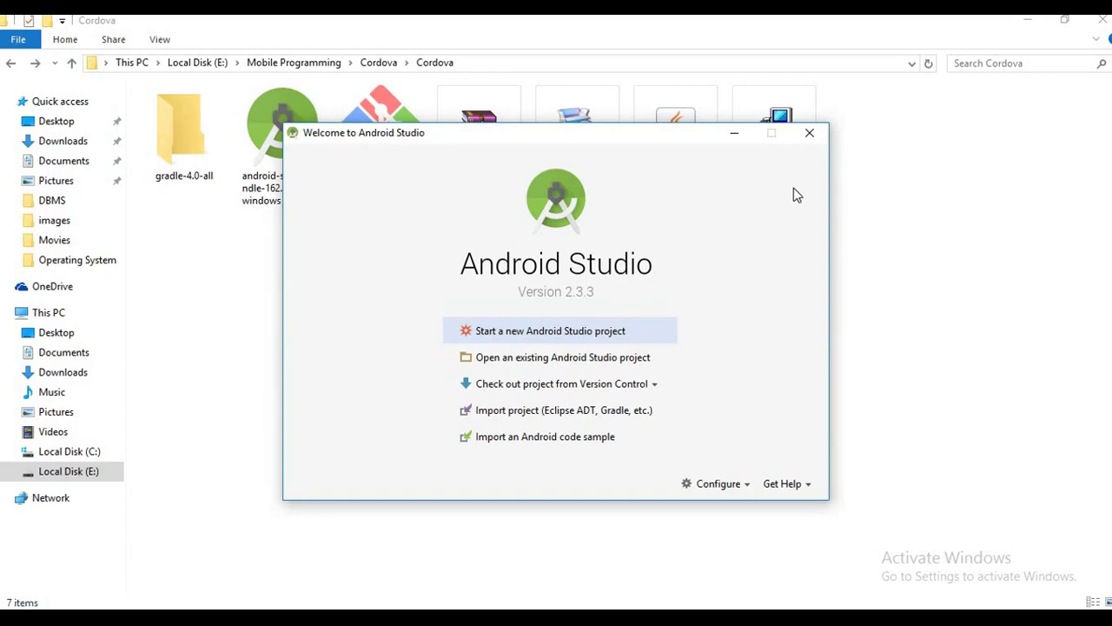
Step: Close the Welcome to Android Studio window
{"action": "left_click", "coordinate": [811, 144]}
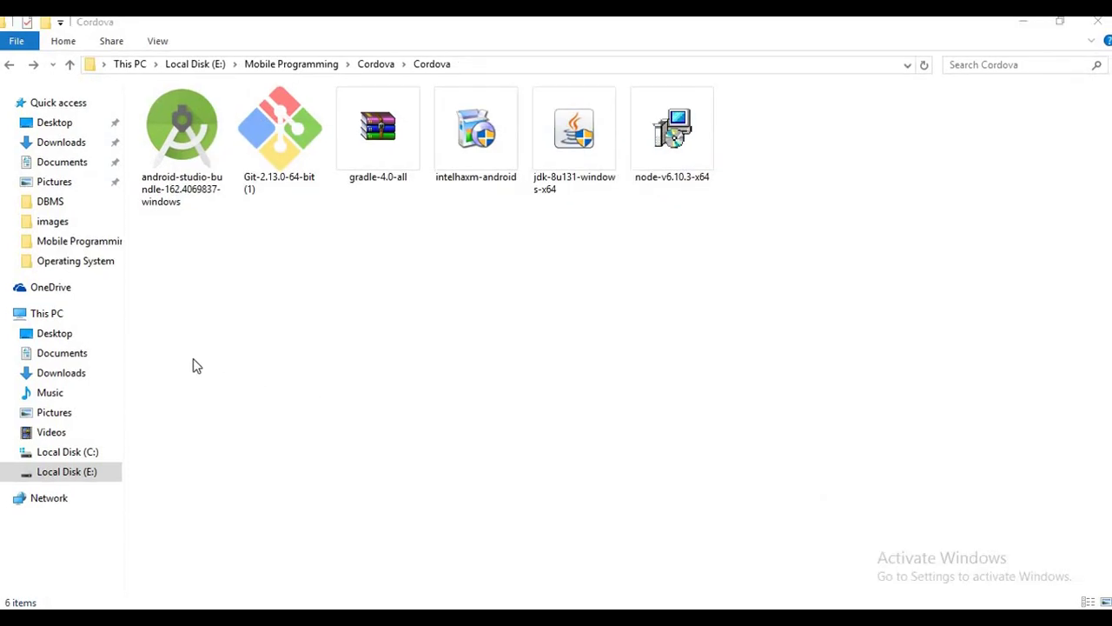
Step: Open Environment Variables via This PC Properties and Advanced system settings
{"action": "right_click", "coordinate": [52, 318]}
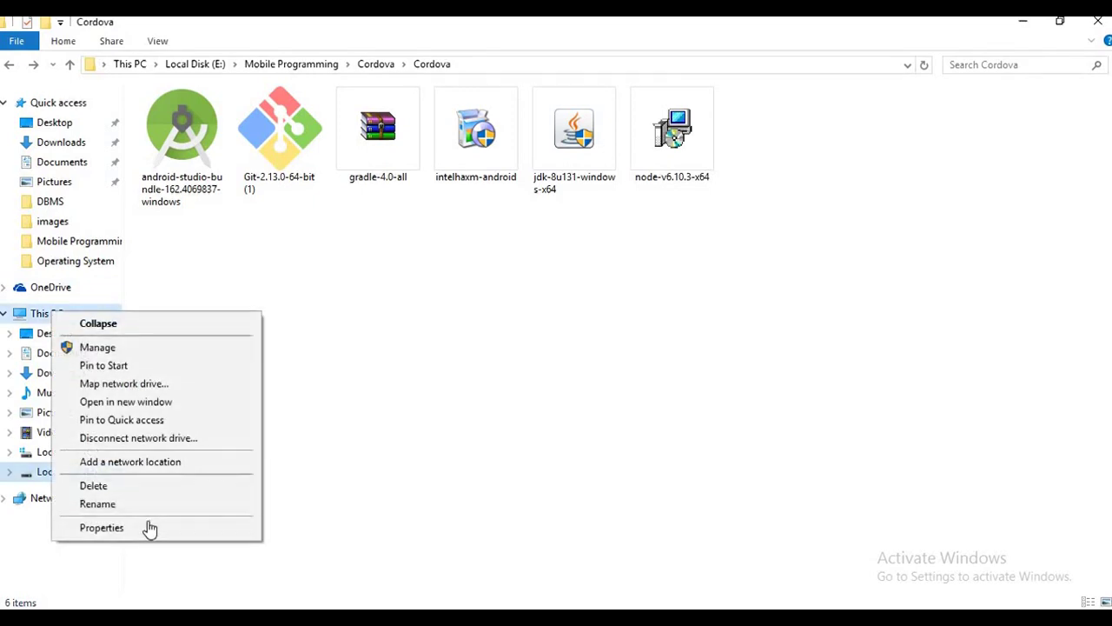
{"action": "left_click", "coordinate": [149, 527]}
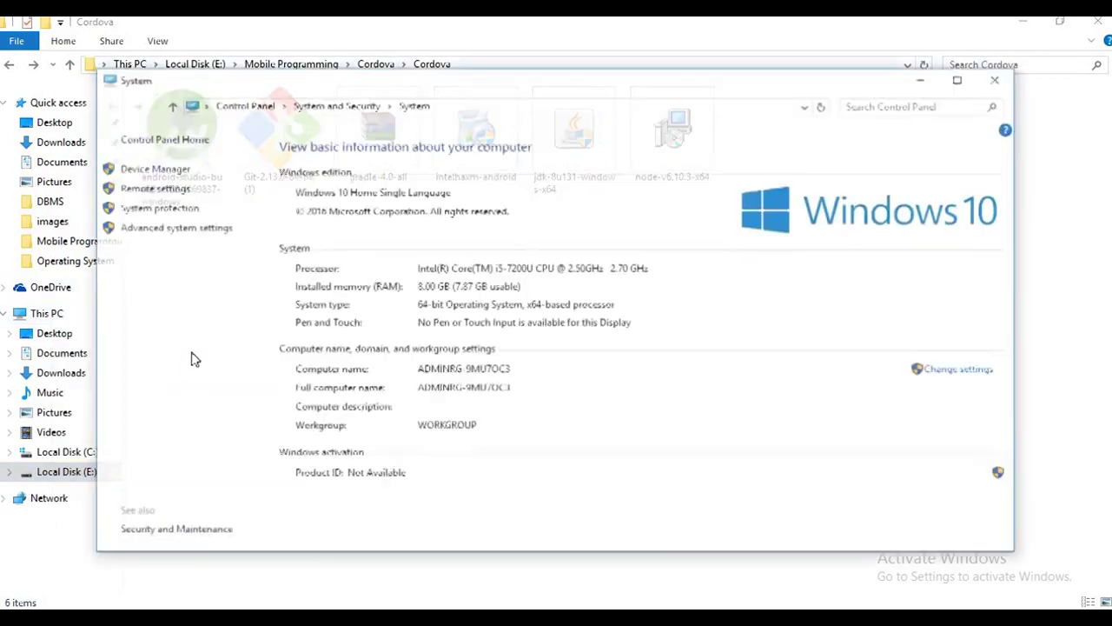
{"action": "left_click", "coordinate": [172, 233]}
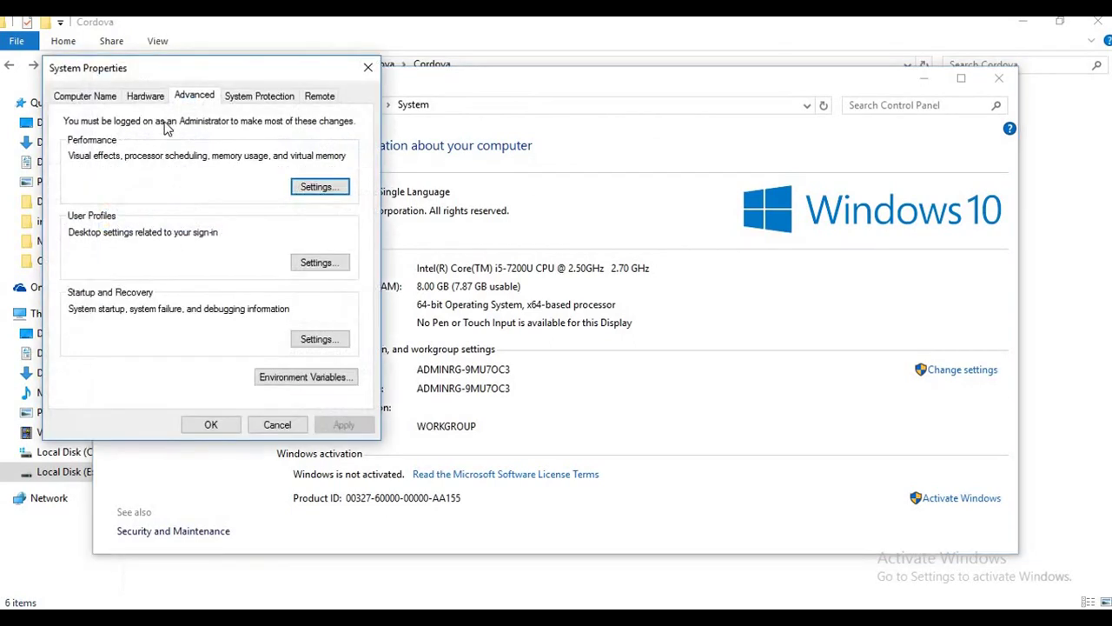
{"action": "left_click_drag", "start_coordinate": [202, 70], "coordinate": [403, 135]}
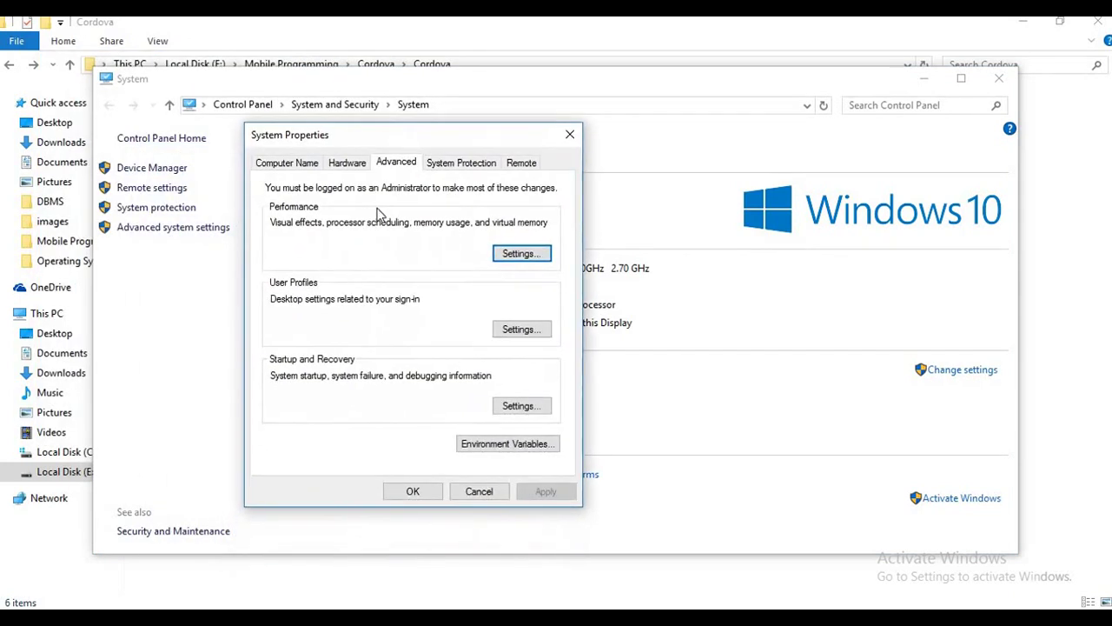
{"action": "left_click", "coordinate": [491, 444]}
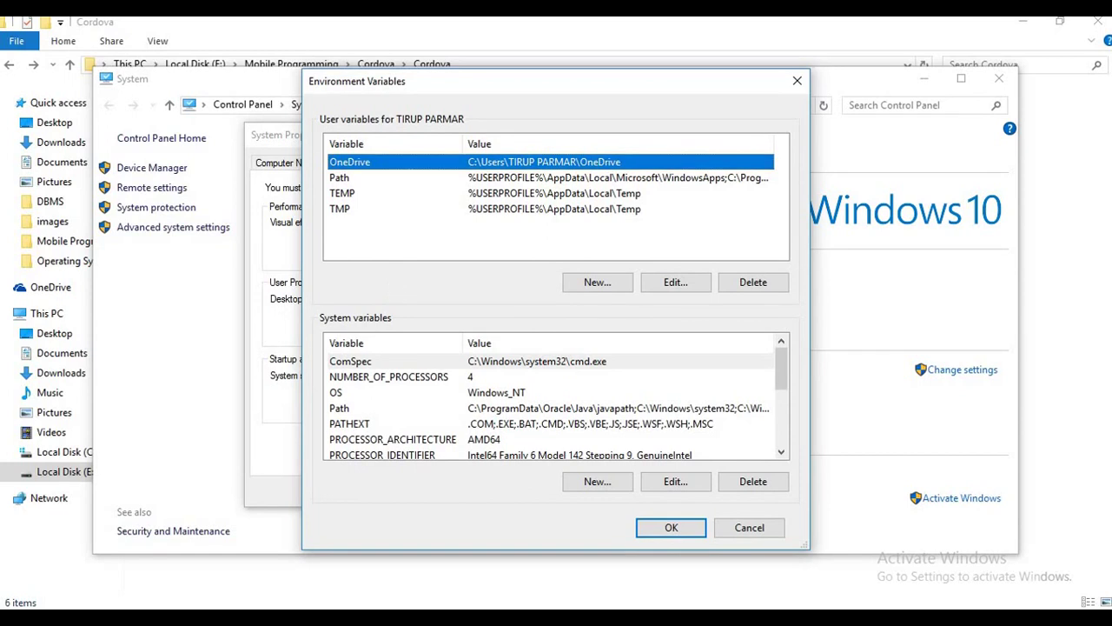
Step: Bring up the Notepad path notes and move through the Git\bin and JAVA_HOME lines
{"action": "key", "text": "alt+Tab"}
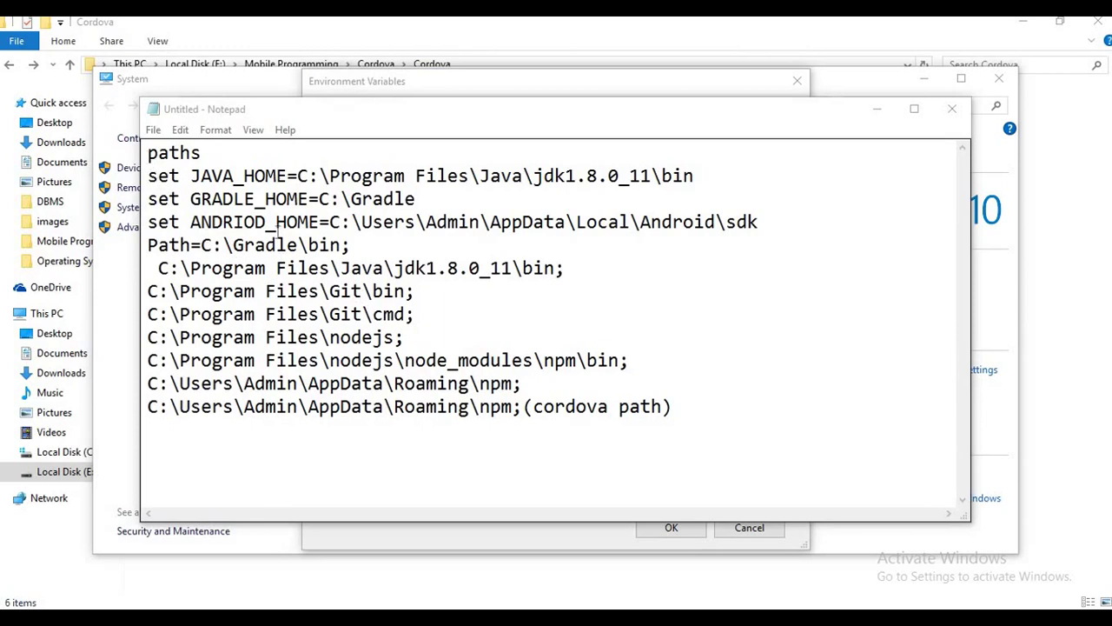
{"action": "left_click", "coordinate": [373, 290]}
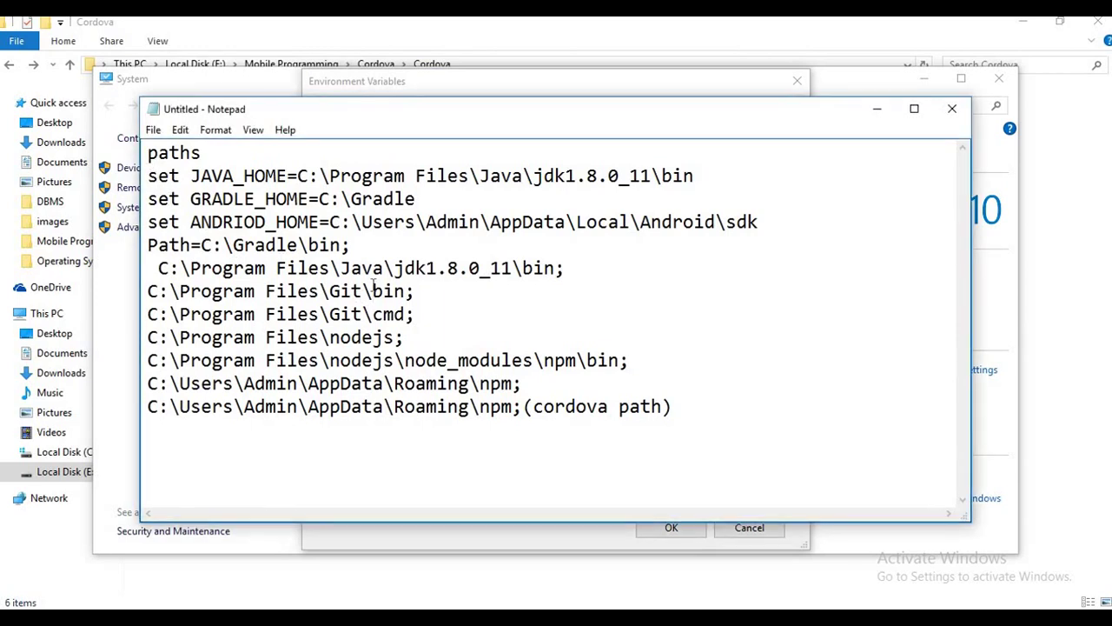
{"action": "key", "text": "Right"}
{"action": "key", "text": "Right"}
{"action": "key", "text": "Right"}
{"action": "key", "text": "Right"}
{"action": "left_click", "coordinate": [190, 175]}
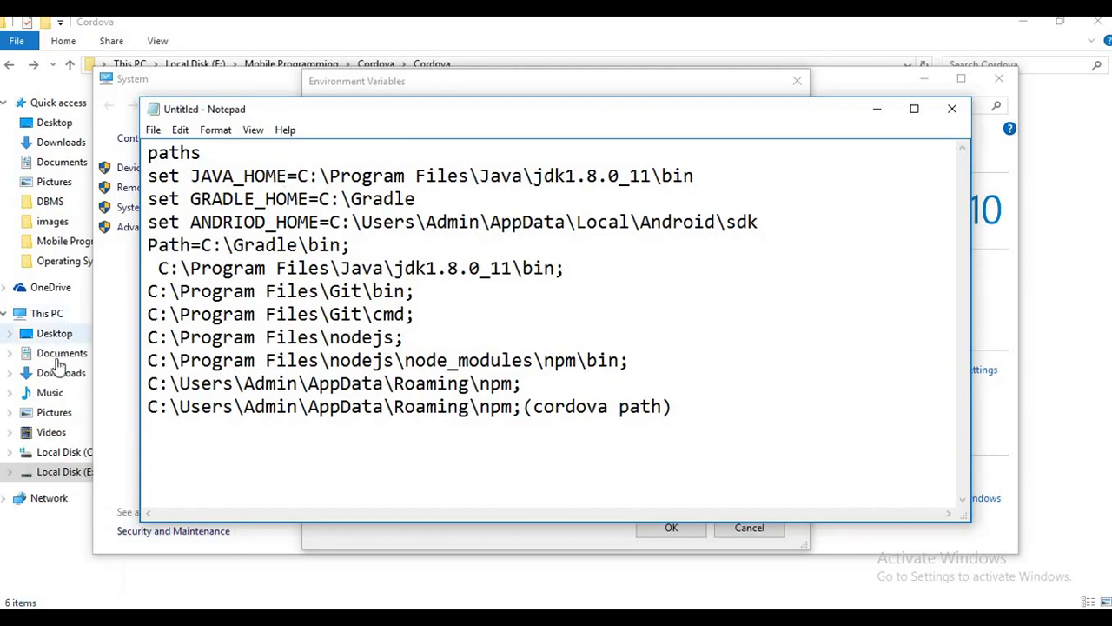
Step: Browse to C:\Program Files\Java\jdk1.8.0_131\bin and copy its full path from the address bar
{"action": "left_click", "coordinate": [66, 454]}
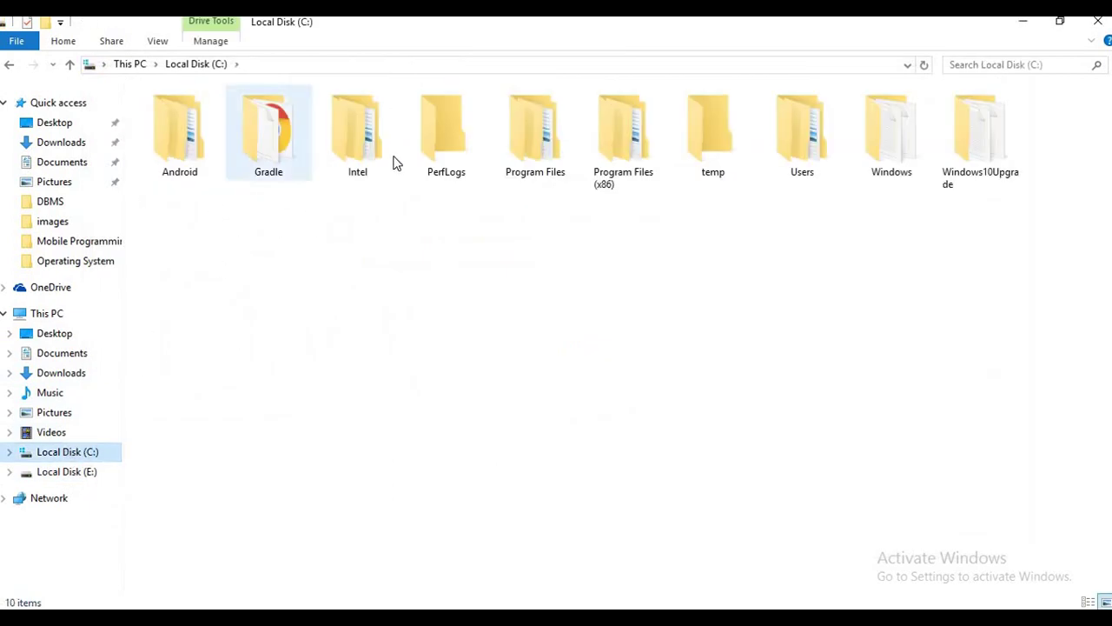
{"action": "double_click", "coordinate": [556, 149]}
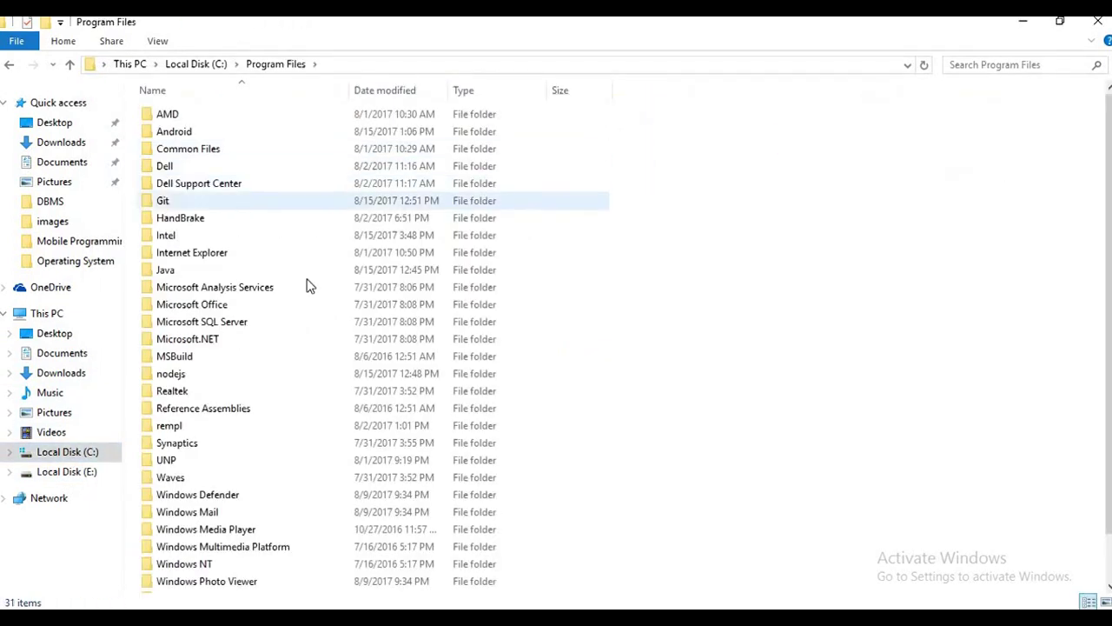
{"action": "double_click", "coordinate": [165, 270]}
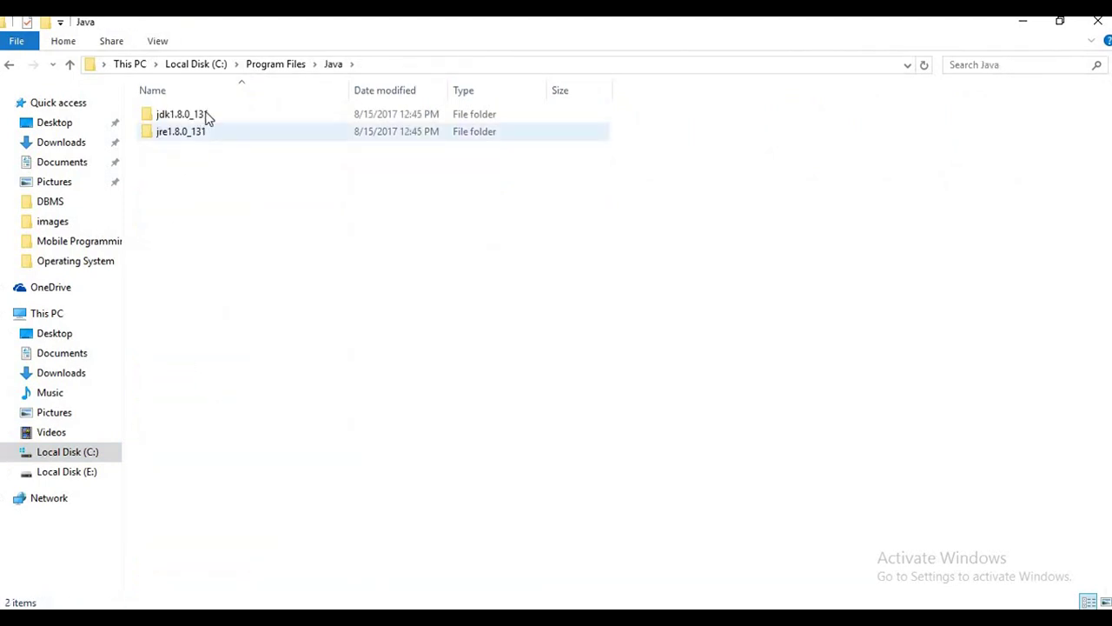
{"action": "double_click", "coordinate": [207, 119]}
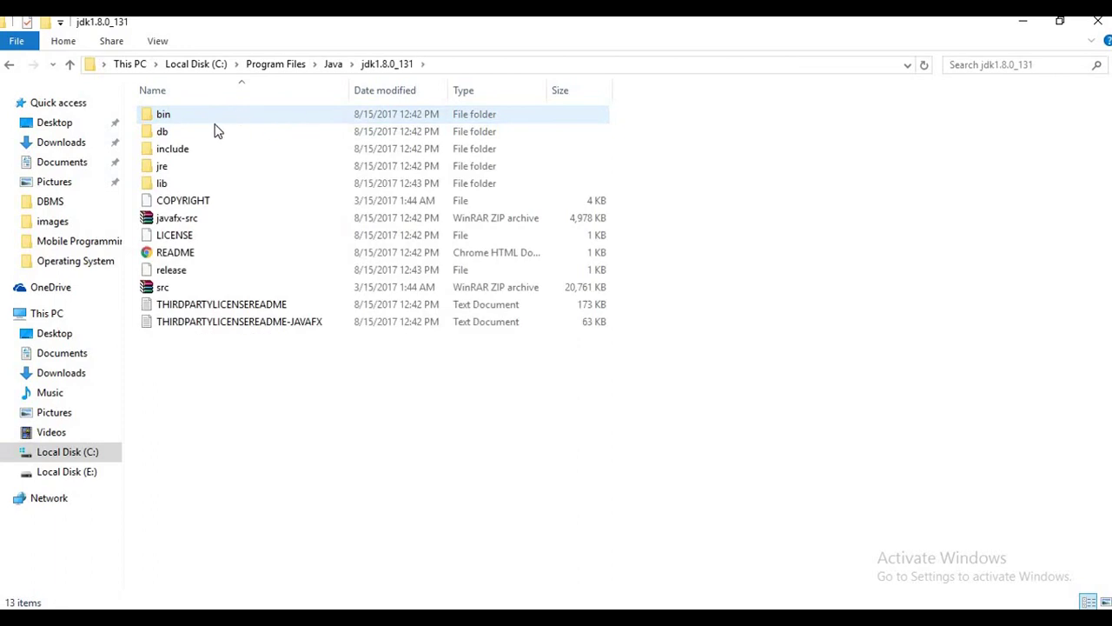
{"action": "left_click", "coordinate": [210, 120]}
{"action": "double_click", "coordinate": [213, 126]}
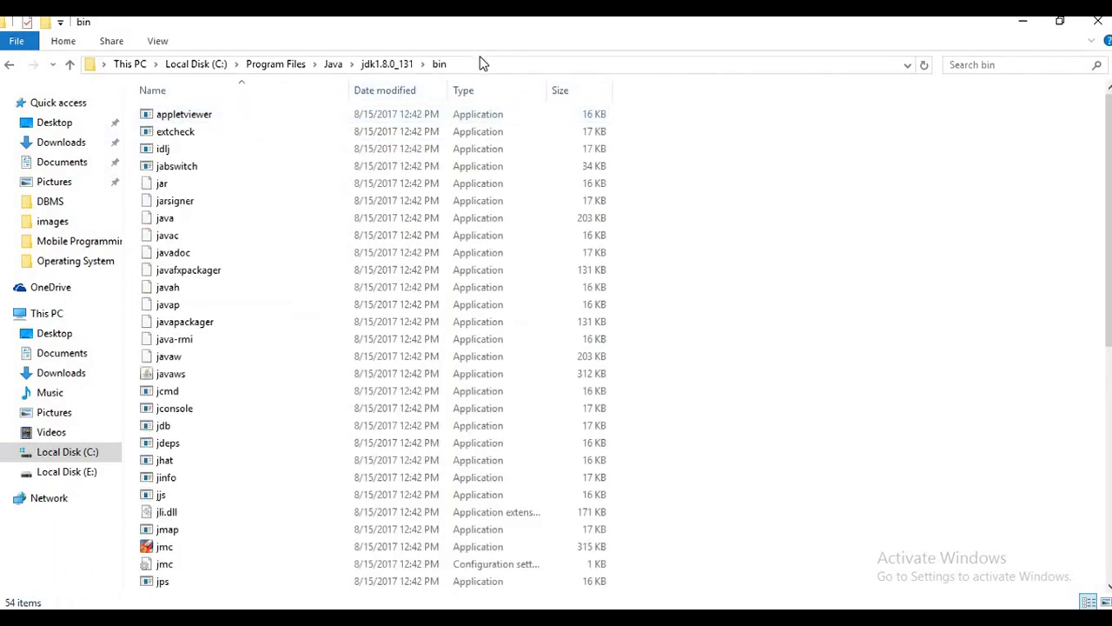
{"action": "left_click", "coordinate": [480, 63]}
{"action": "key", "text": "ctrl+c"}
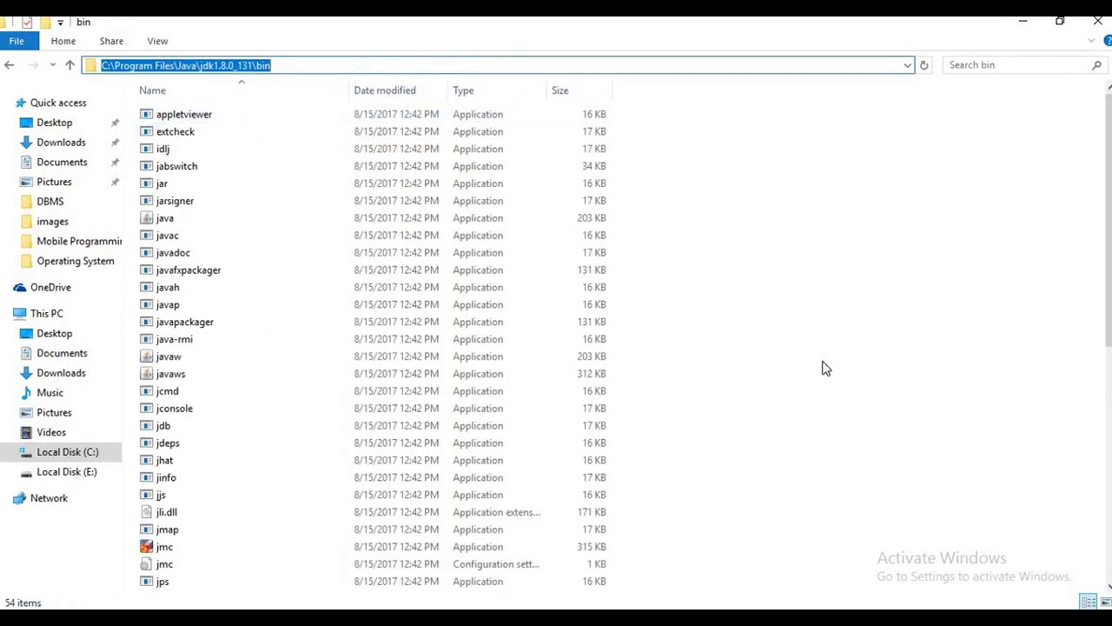
{"action": "left_click", "coordinate": [660, 536]}
{"action": "key", "text": "alt+Tab"}
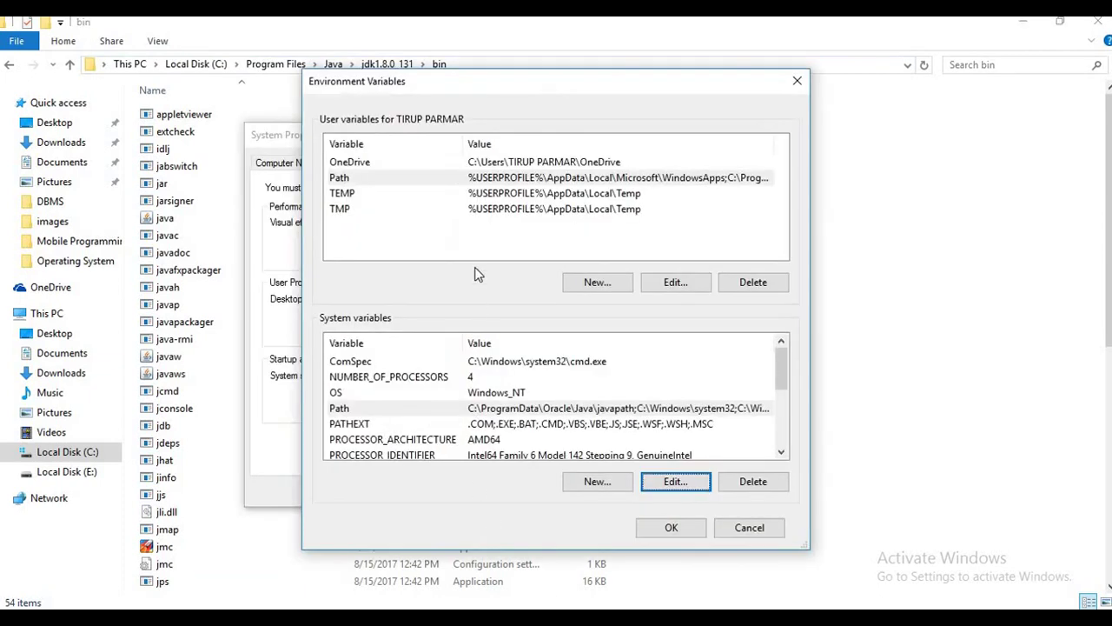
Step: Add user variable JAVA_HOME with value C:\Program Files\Java\jdk1.8.0_131\bin
{"action": "left_click", "coordinate": [599, 285]}
{"action": "type", "text": "J"}
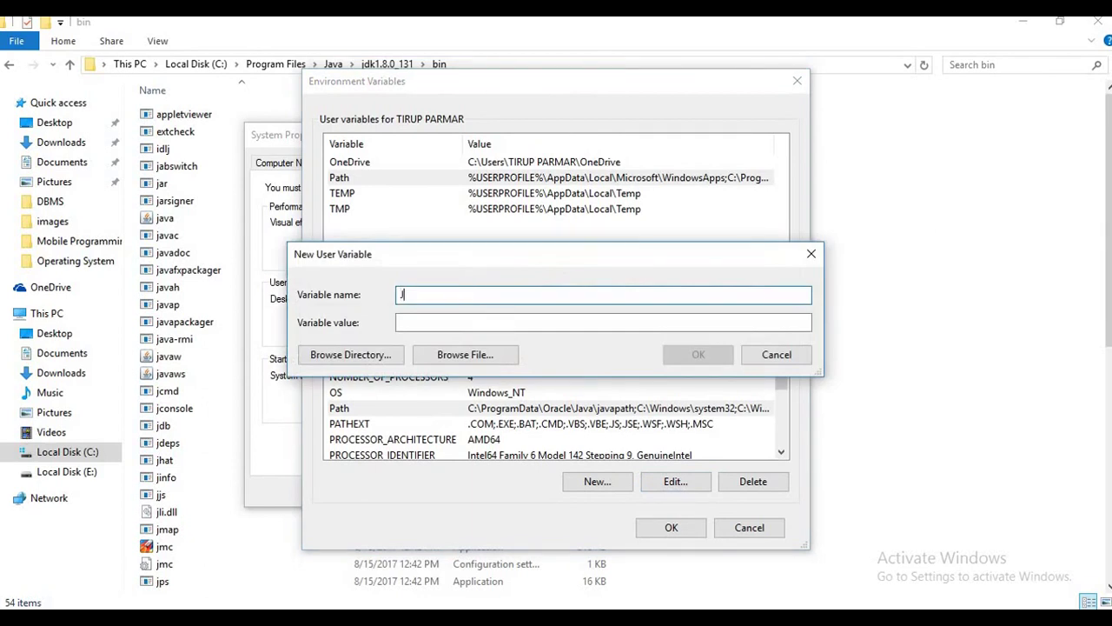
{"action": "type", "text": "AVA_Home"}
{"action": "key", "text": "BackSpace"}
{"action": "key", "text": "BackSpace"}
{"action": "key", "text": "BackSpace"}
{"action": "type", "text": "OME"}
{"action": "left_click", "coordinate": [472, 321]}
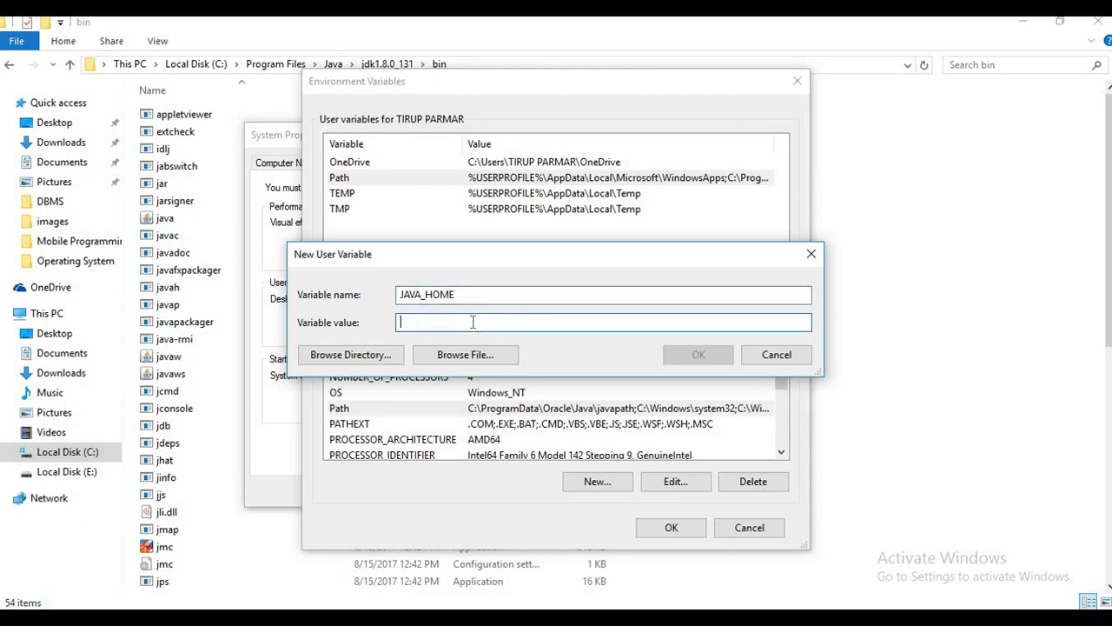
{"action": "key", "text": "ctrl+v"}
{"action": "left_click", "coordinate": [698, 355]}
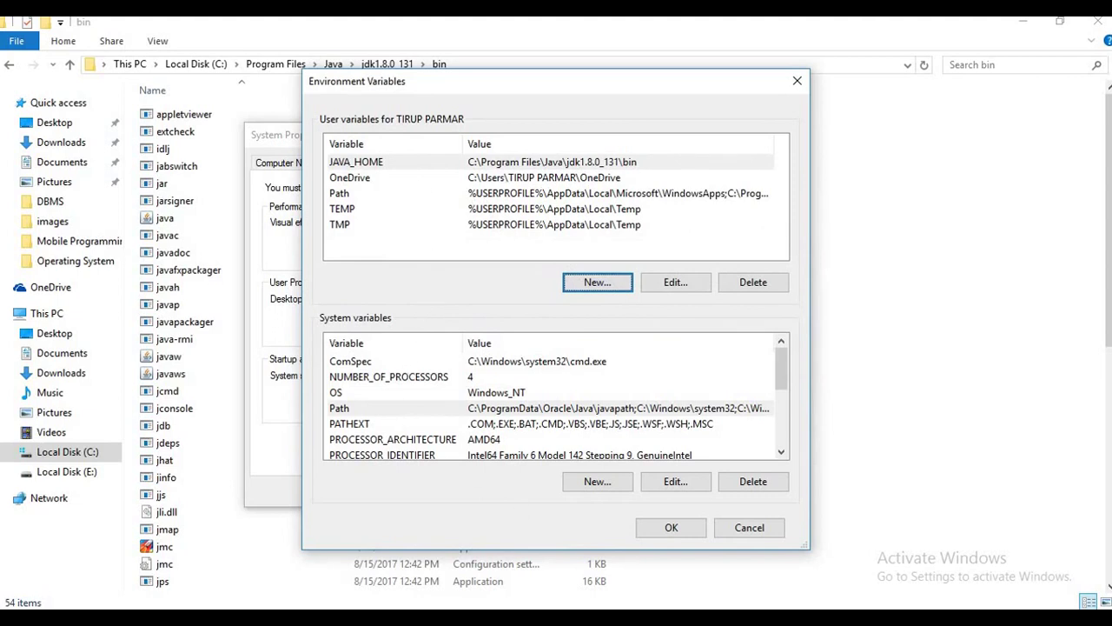
Step: Copy the GRADLE_HOME name from the notes and open the C:\Gradle folder in Explorer
{"action": "key", "text": "alt+Tab"}
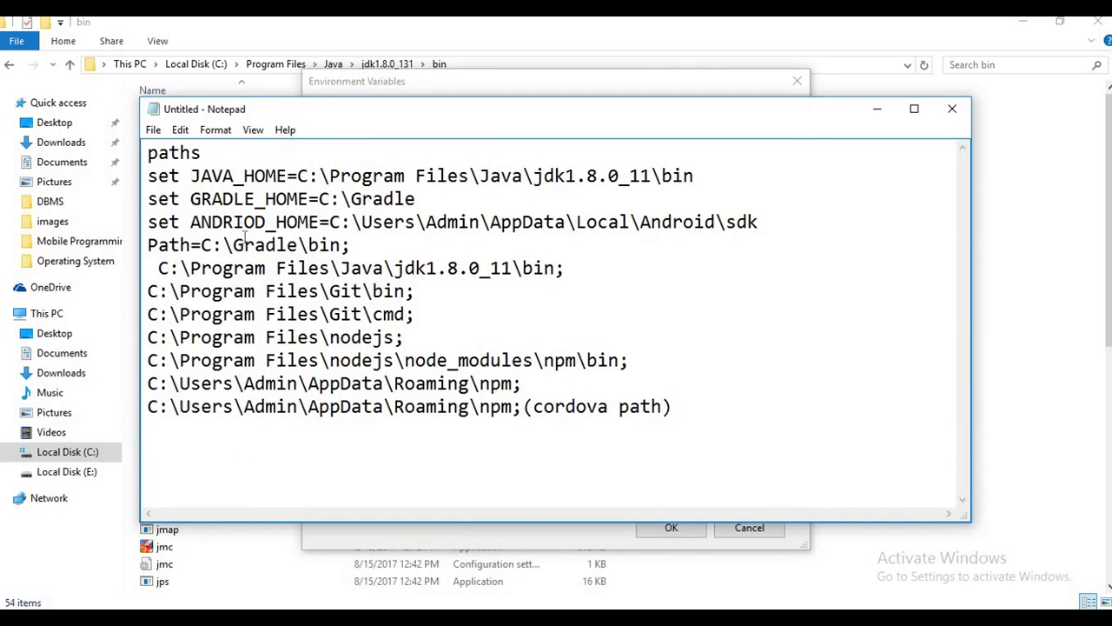
{"action": "left_click_drag", "start_coordinate": [190, 199], "coordinate": [310, 201]}
{"action": "key", "text": "ctrl+c"}
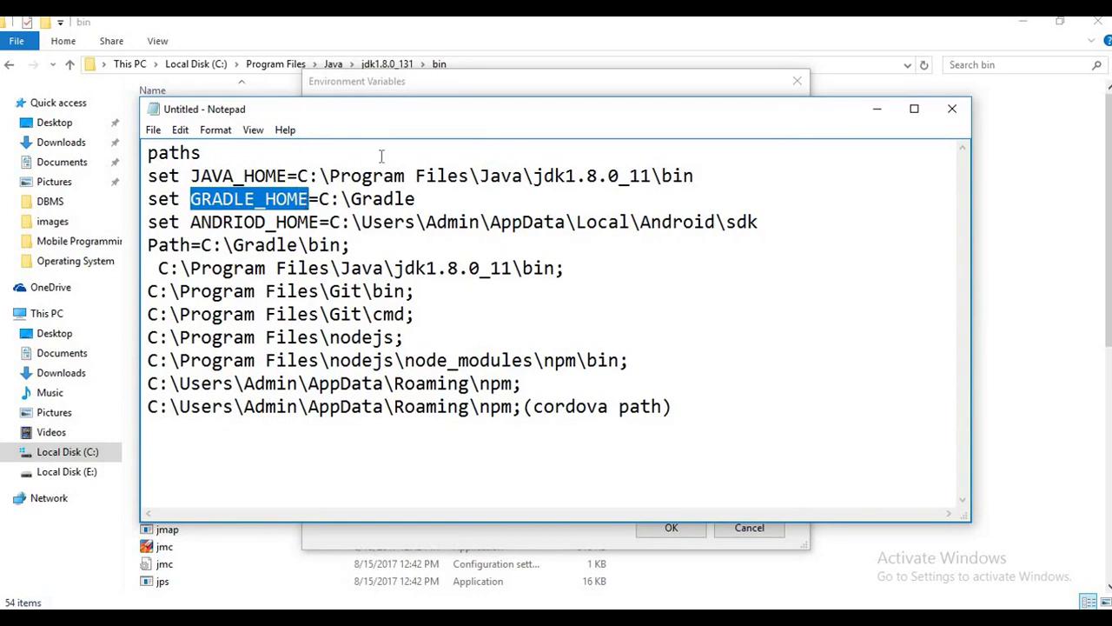
{"action": "left_click", "coordinate": [439, 36]}
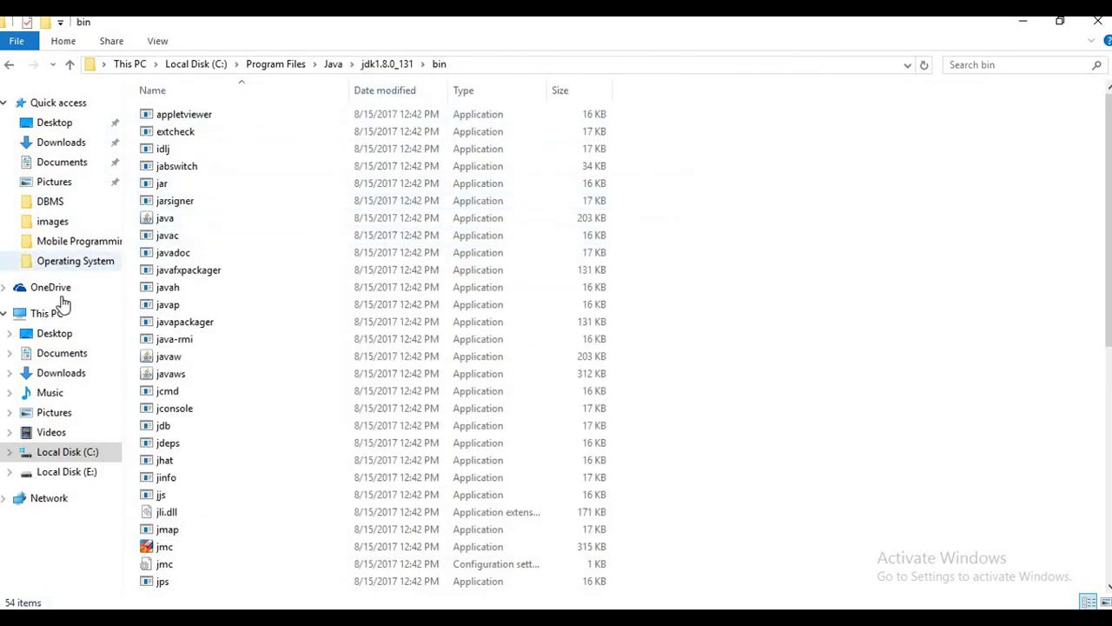
{"action": "left_click", "coordinate": [67, 451]}
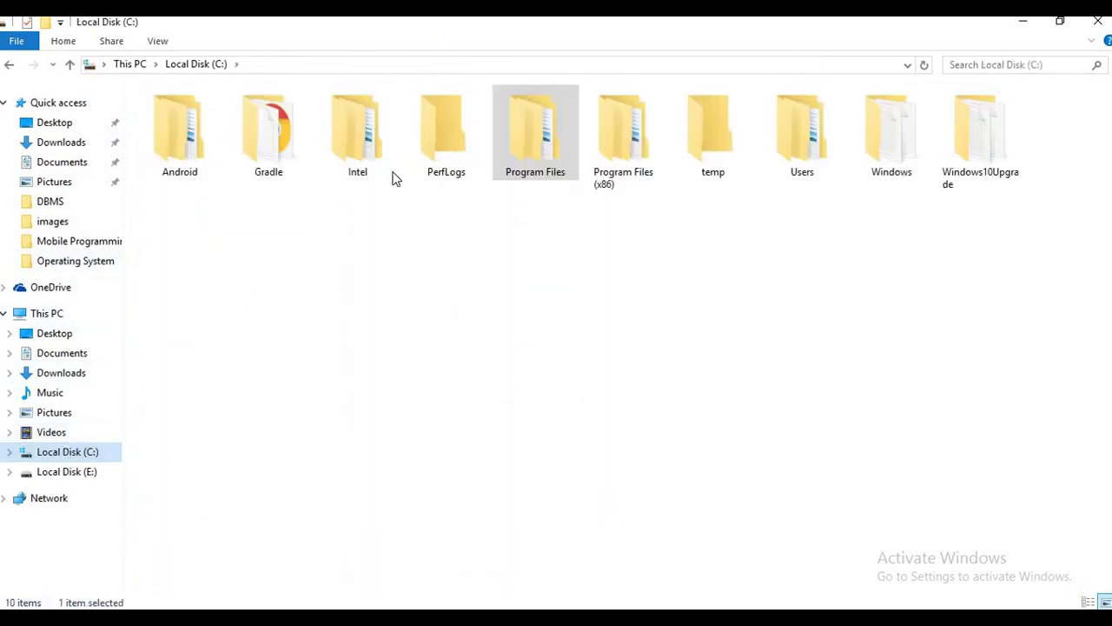
{"action": "double_click", "coordinate": [258, 159]}
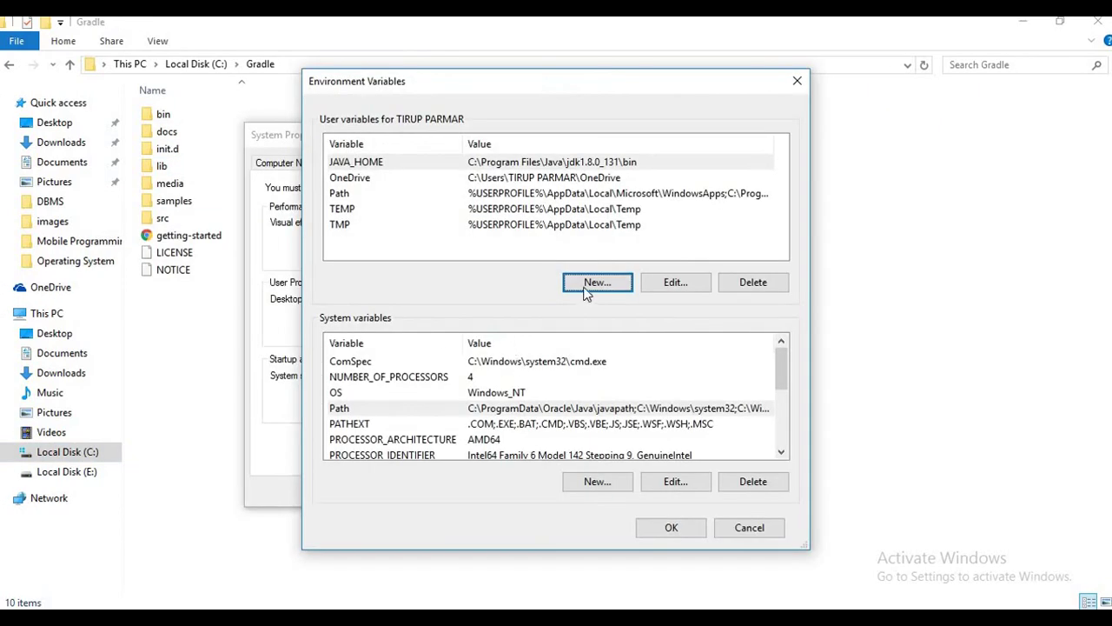
Step: Create user variable GRADLE_HOME, copying C:\Gradle from Explorer's address bar as its value
{"action": "left_click", "coordinate": [563, 282]}
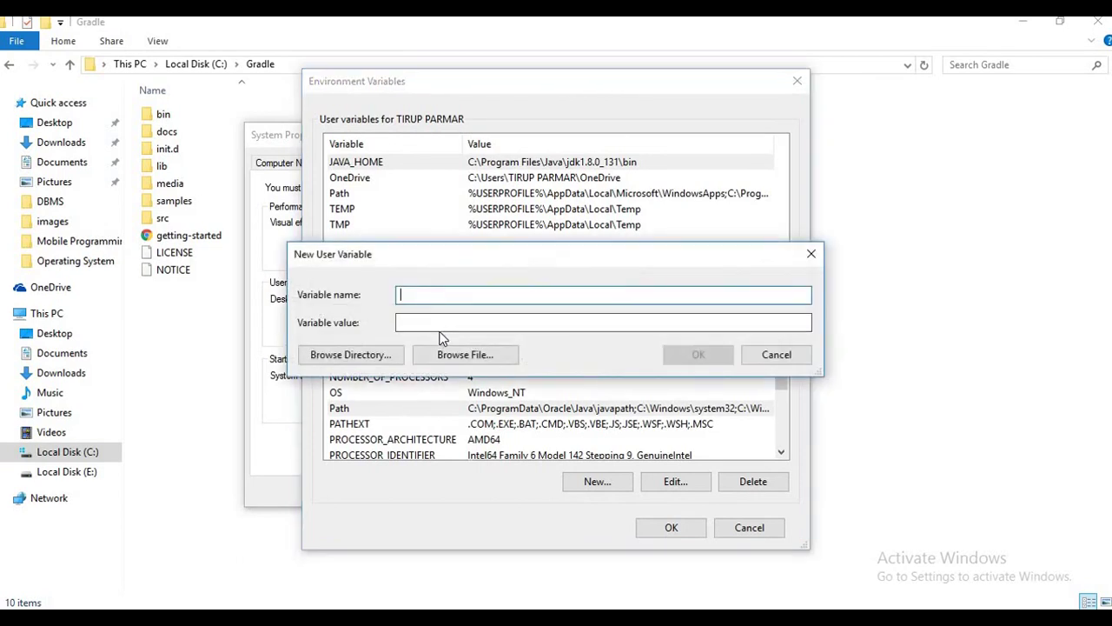
{"action": "key", "text": "ctrl+v"}
{"action": "left_click", "coordinate": [194, 325]}
{"action": "left_click", "coordinate": [299, 63]}
{"action": "key", "text": "ctrl+c"}
{"action": "key", "text": "alt+Tab"}
{"action": "left_click", "coordinate": [486, 320]}
{"action": "key", "text": "ctrl+v"}
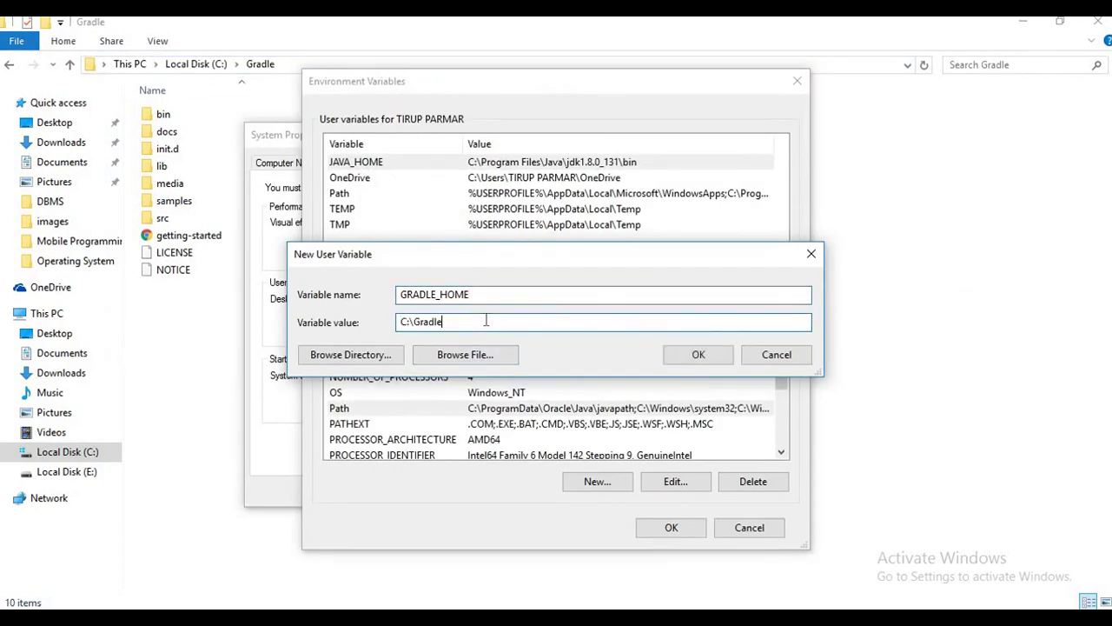
{"action": "left_click", "coordinate": [699, 355]}
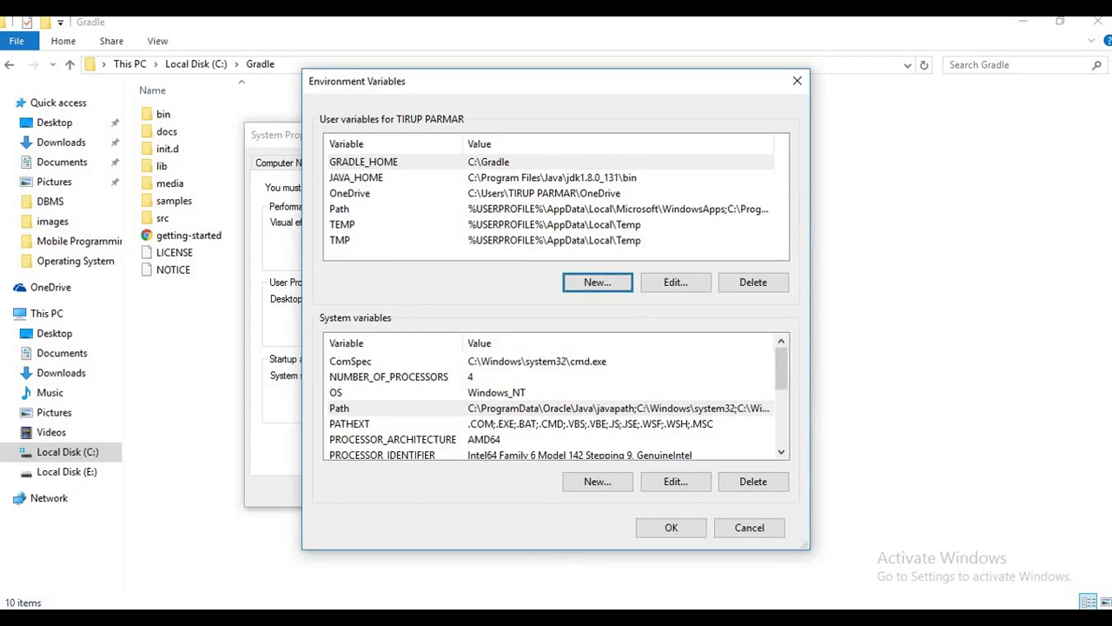
{"action": "key", "text": "alt+Tab"}
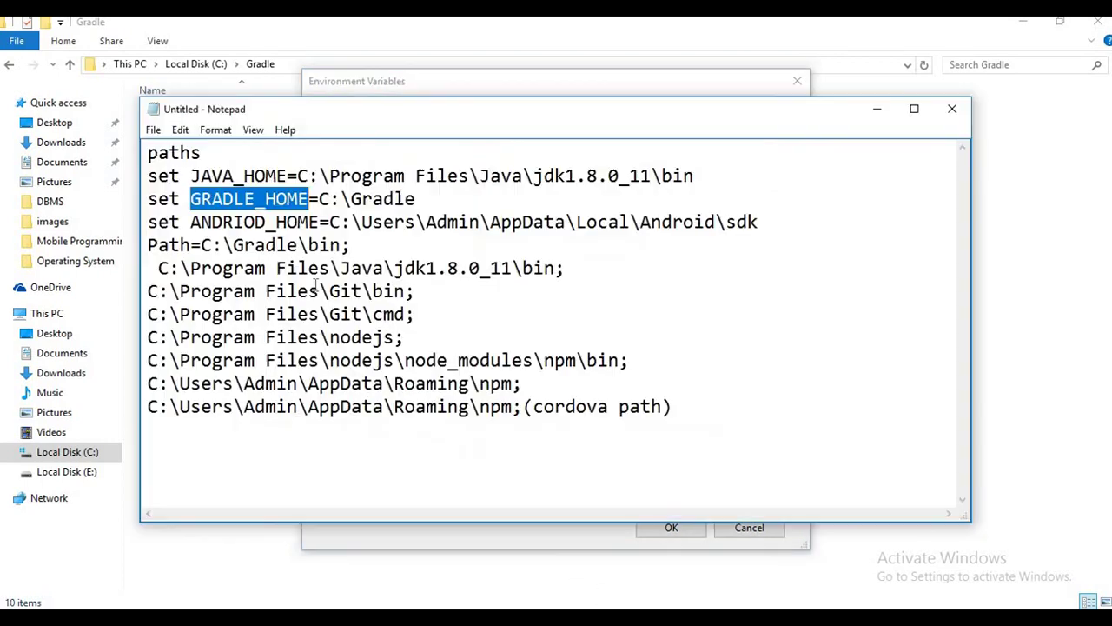
Step: Name a new user variable ANDRIOD_HOME from the notes, then select the Sdk path on that line
{"action": "left_click", "coordinate": [190, 219]}
{"action": "left_click_drag", "start_coordinate": [283, 243], "coordinate": [320, 223]}
{"action": "key", "text": "ctrl+c"}
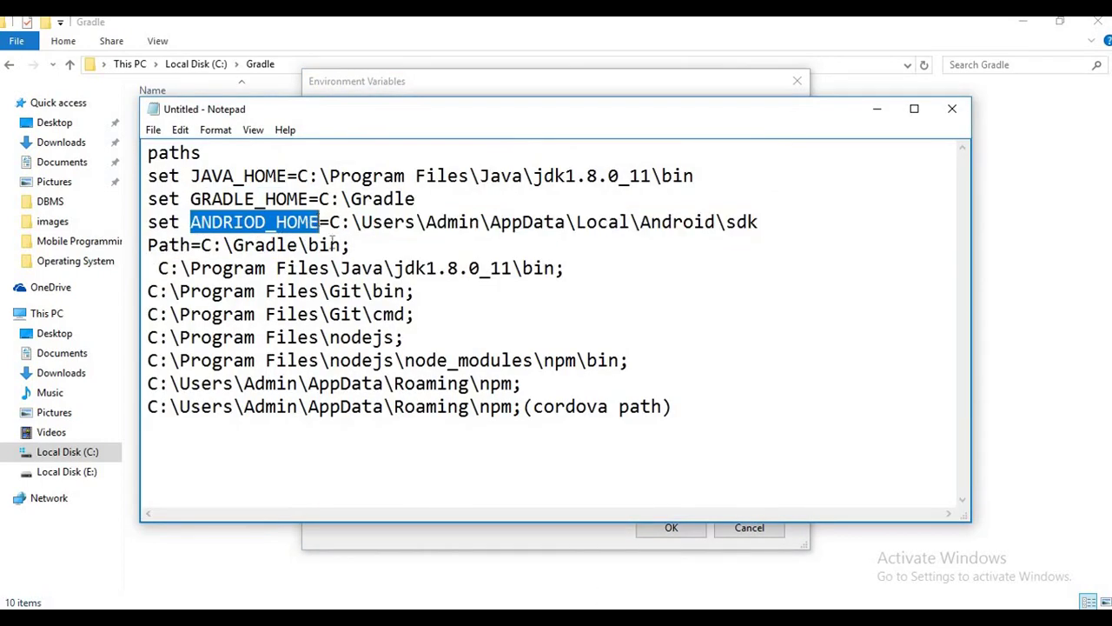
{"action": "left_click", "coordinate": [518, 90]}
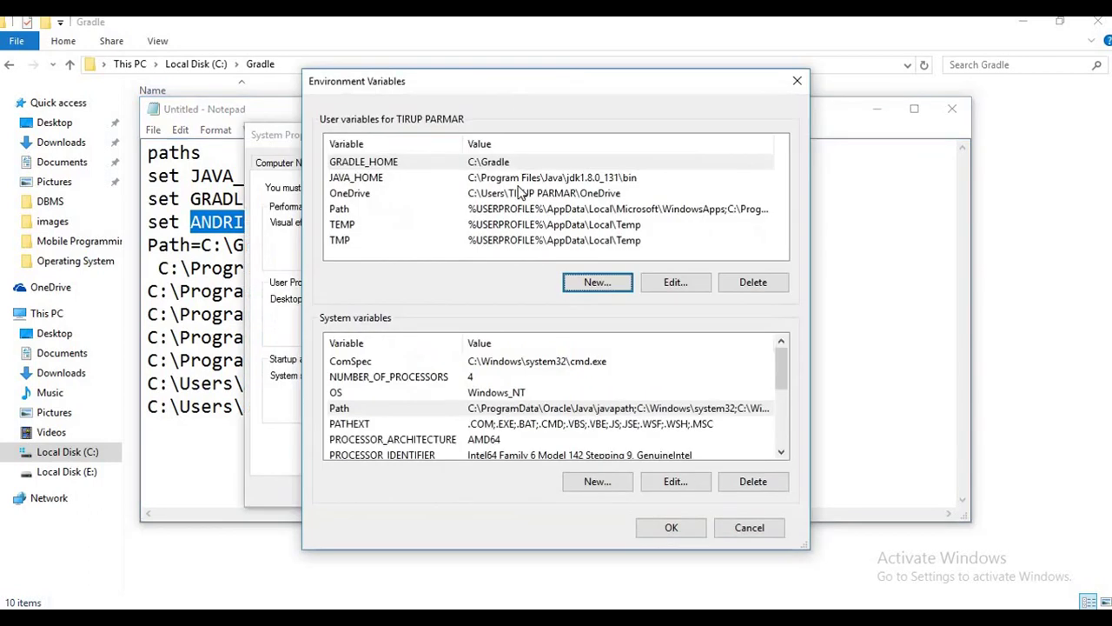
{"action": "left_click", "coordinate": [598, 284]}
{"action": "key", "text": "ctrl+v"}
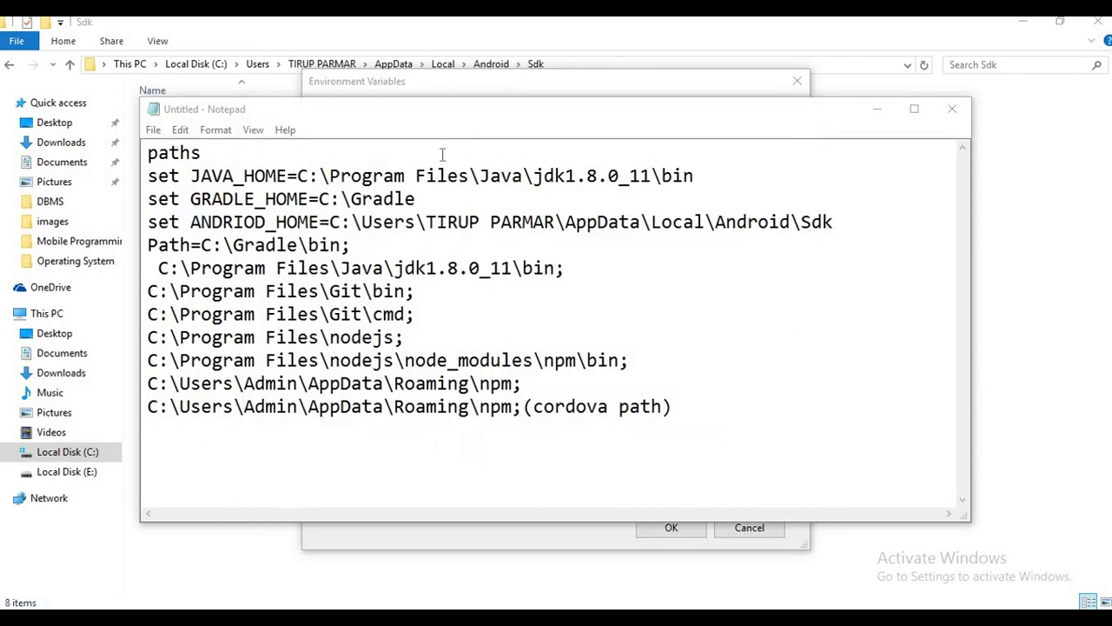
{"action": "left_click", "coordinate": [330, 222]}
{"action": "key", "text": "shift+End"}
{"action": "key", "text": "ctrl+c"}
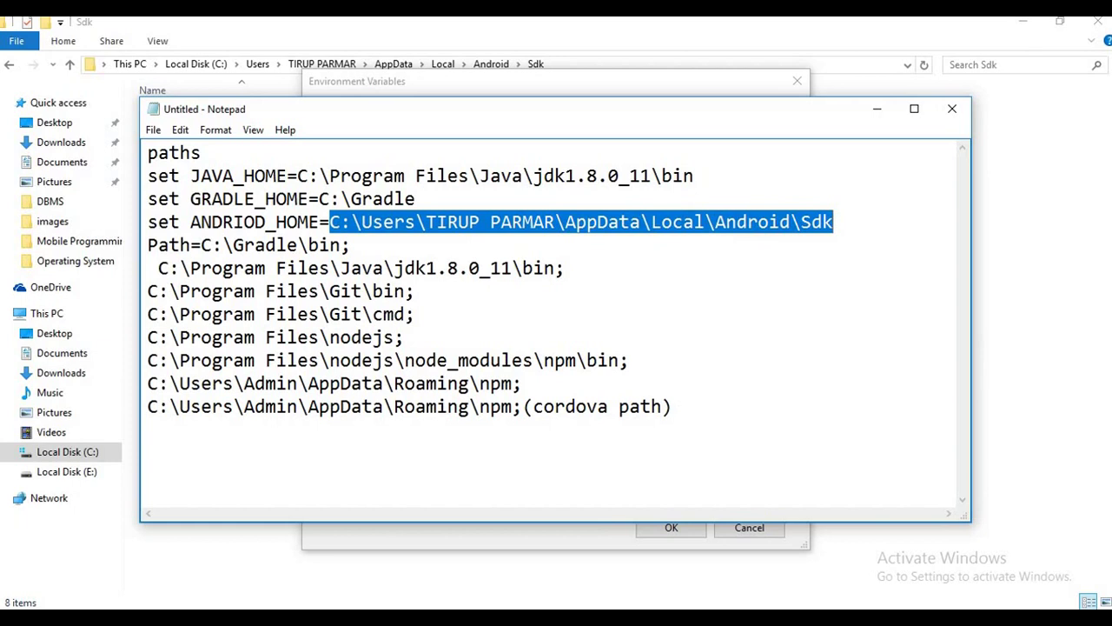
Step: Give the new ANDRIOD_HOME user variable the Android Sdk path as its value and confirm it
{"action": "key", "text": "alt+Tab"}
{"action": "left_click", "coordinate": [486, 324]}
{"action": "key", "text": "ctrl+v"}
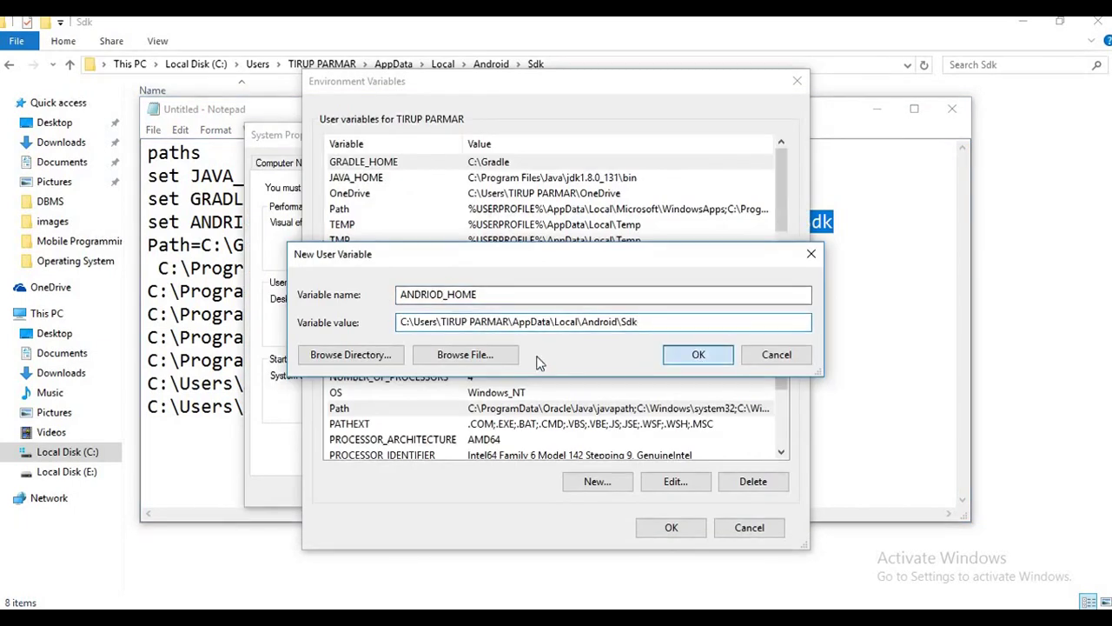
{"action": "left_click", "coordinate": [695, 354]}
Step: Select the JAVA_HOME–ANDRIOD_HOME lines and the C:\Gradle\bin entry in the notes, then the user Path variable
{"action": "left_click", "coordinate": [212, 383]}
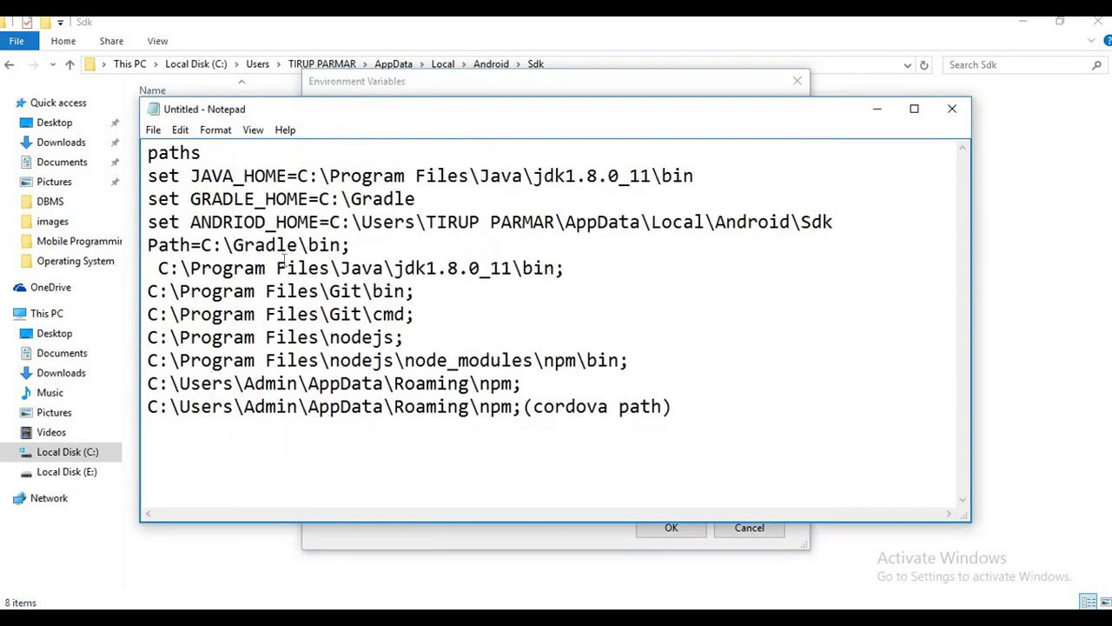
{"action": "left_click_drag", "start_coordinate": [192, 176], "coordinate": [319, 221]}
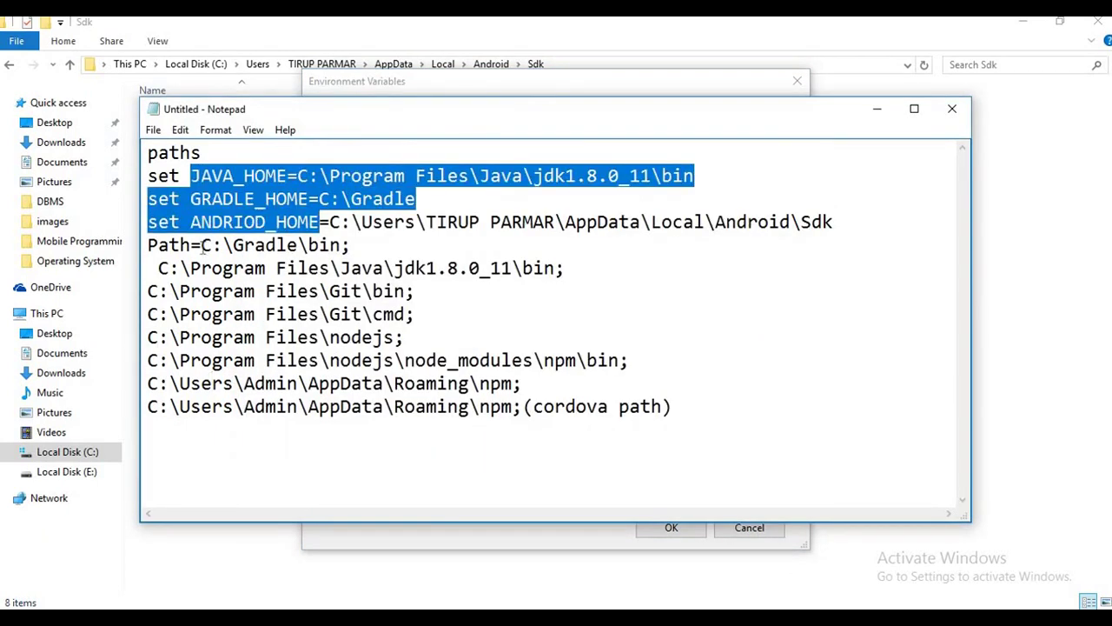
{"action": "left_click_drag", "start_coordinate": [202, 247], "coordinate": [339, 247]}
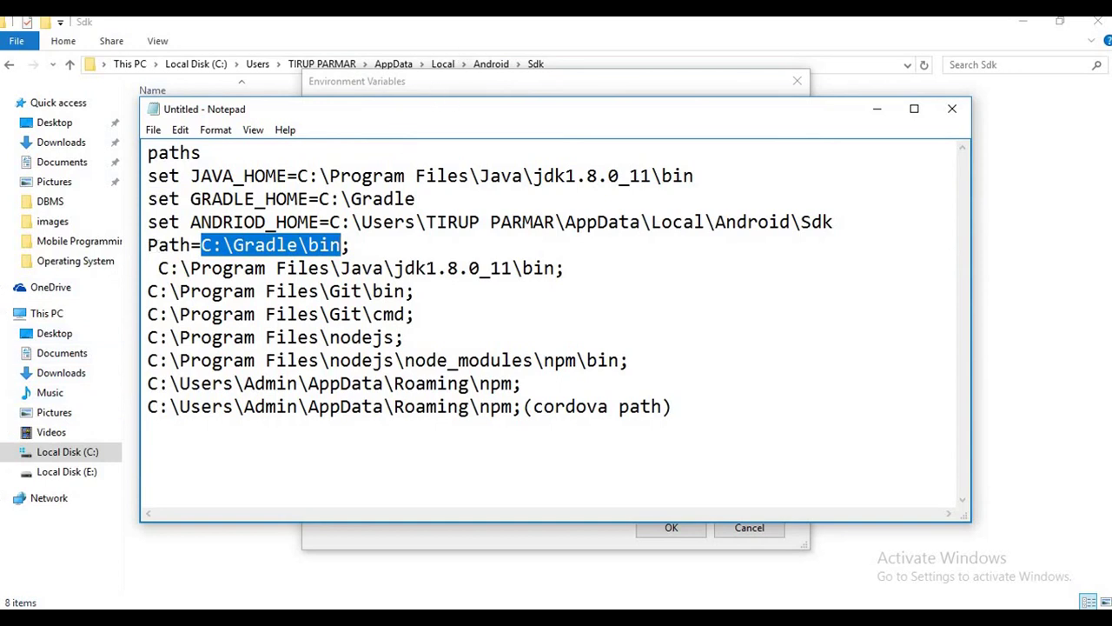
{"action": "left_click", "coordinate": [391, 81]}
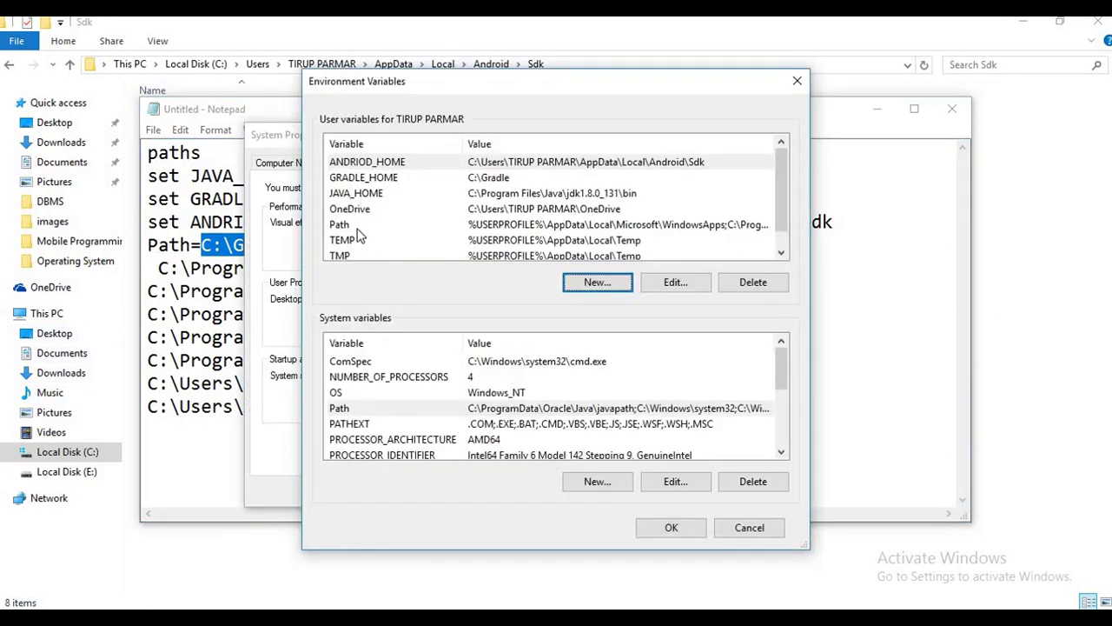
{"action": "left_click", "coordinate": [511, 227]}
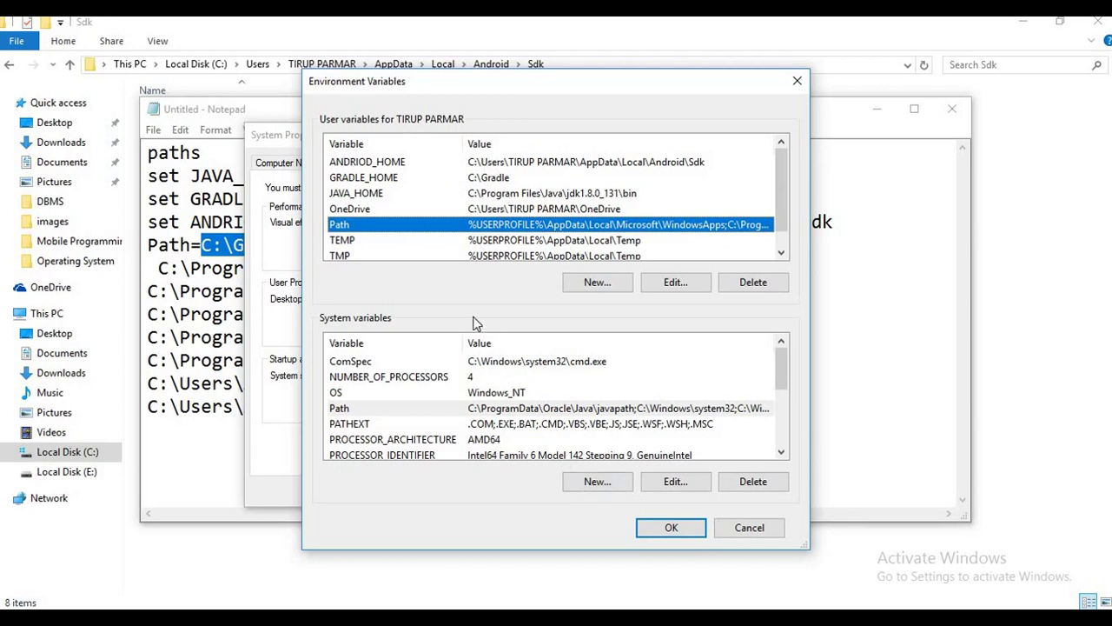
Step: Copy the ANDRIOD_HOME variable name from its edit dialog and cancel without changes
{"action": "left_click", "coordinate": [402, 165]}
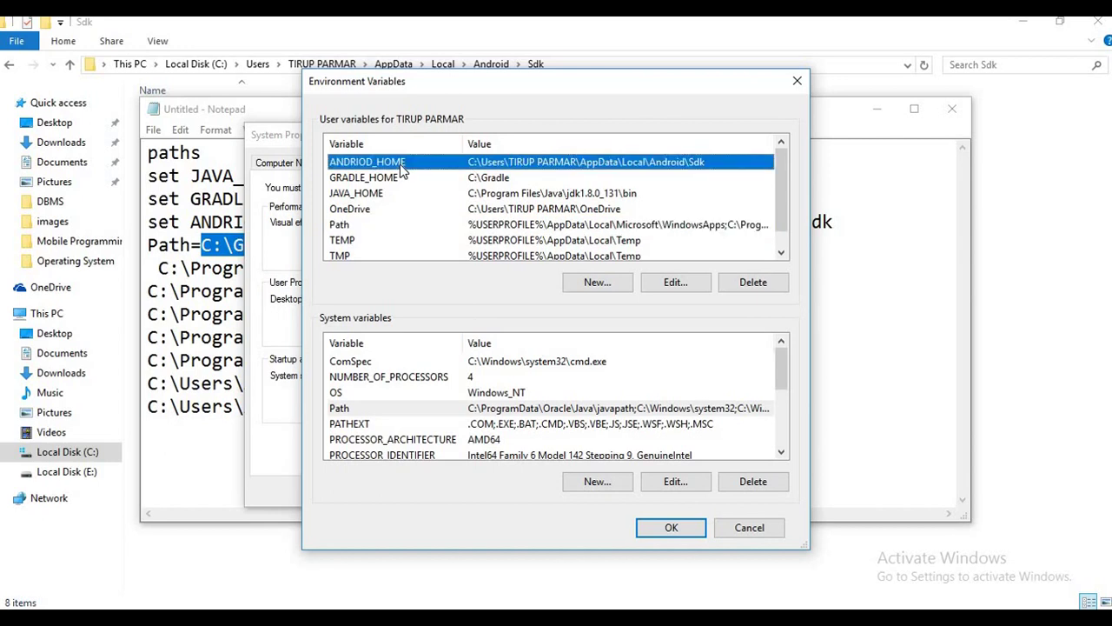
{"action": "left_click", "coordinate": [678, 282]}
{"action": "left_click", "coordinate": [508, 294]}
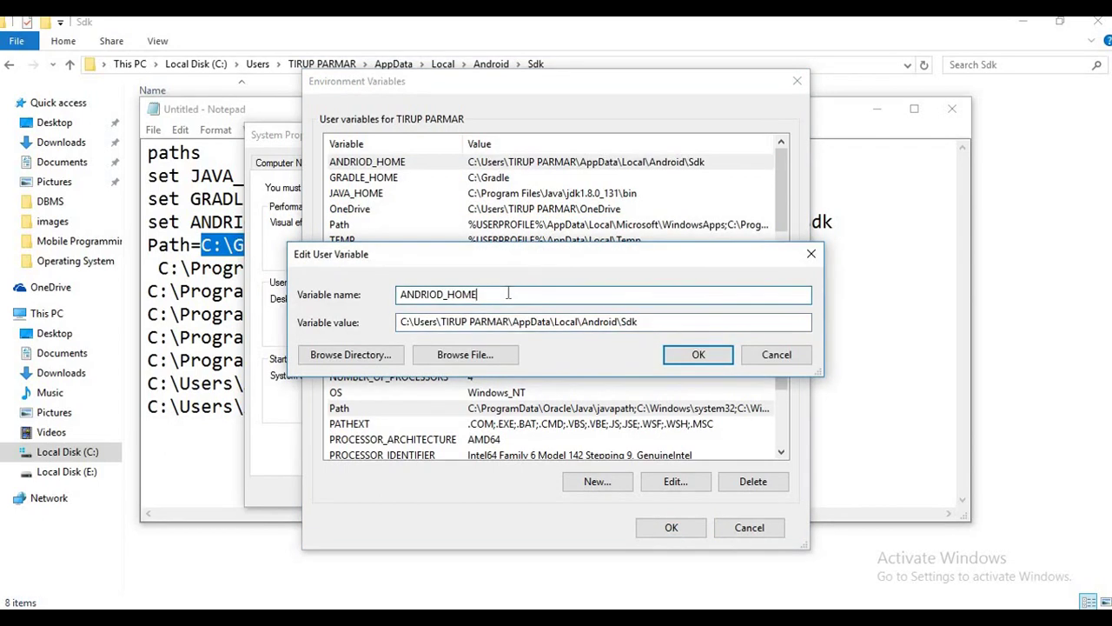
{"action": "key", "text": "ctrl+a"}
{"action": "key", "text": "ctrl+c"}
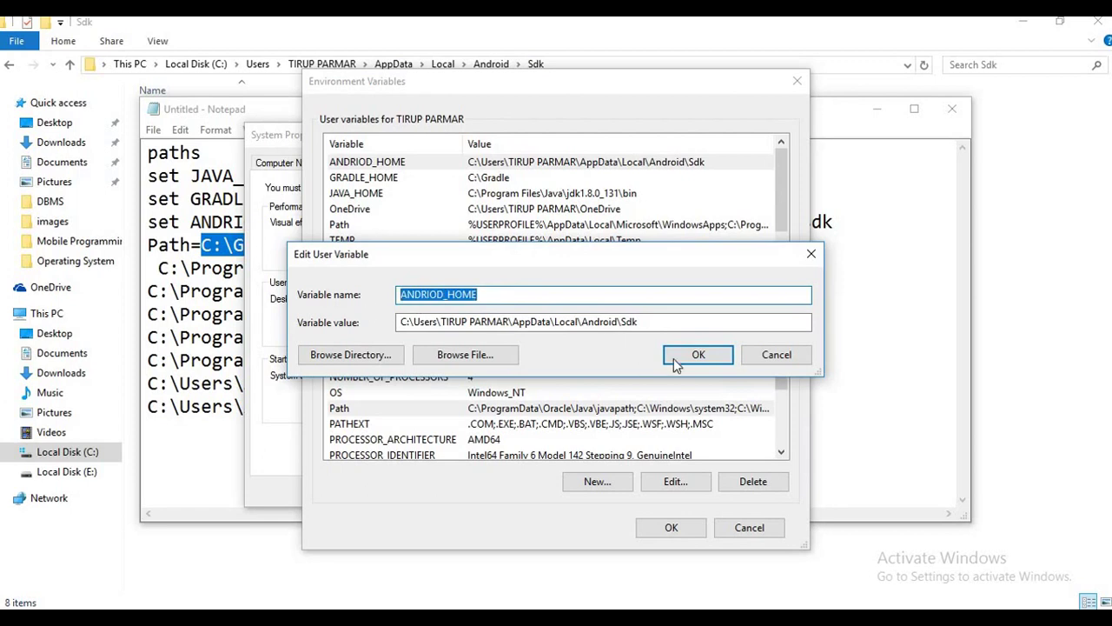
{"action": "left_click", "coordinate": [776, 354]}
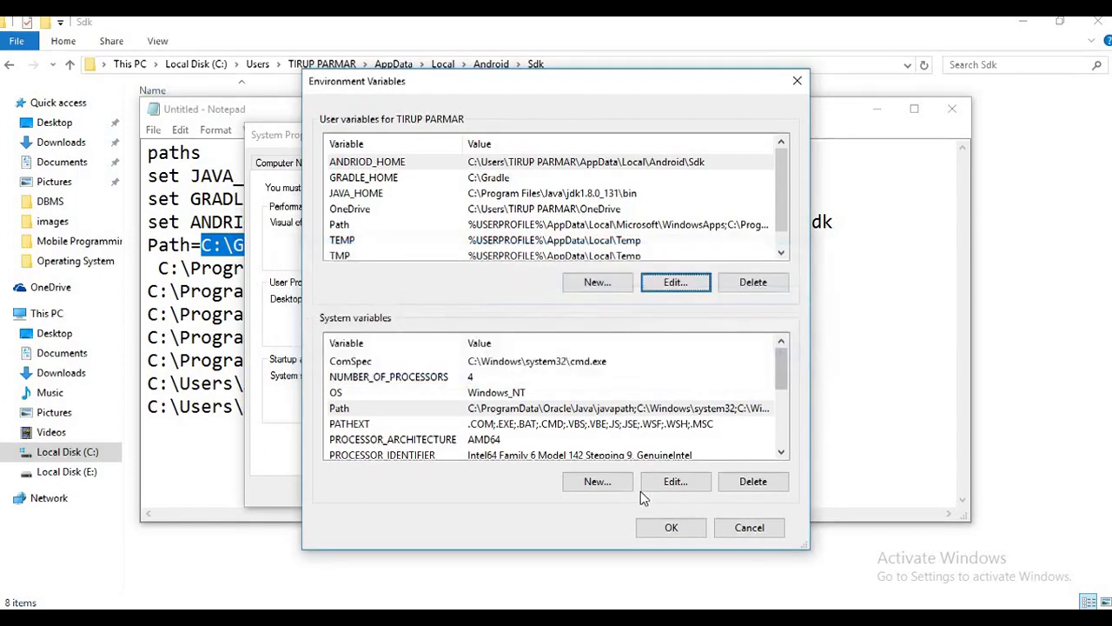
Step: Add system variable ANDRIOD_HOME with the Android Sdk path copied from line 4 of the notes
{"action": "left_click", "coordinate": [597, 482]}
{"action": "key", "text": "ctrl+v"}
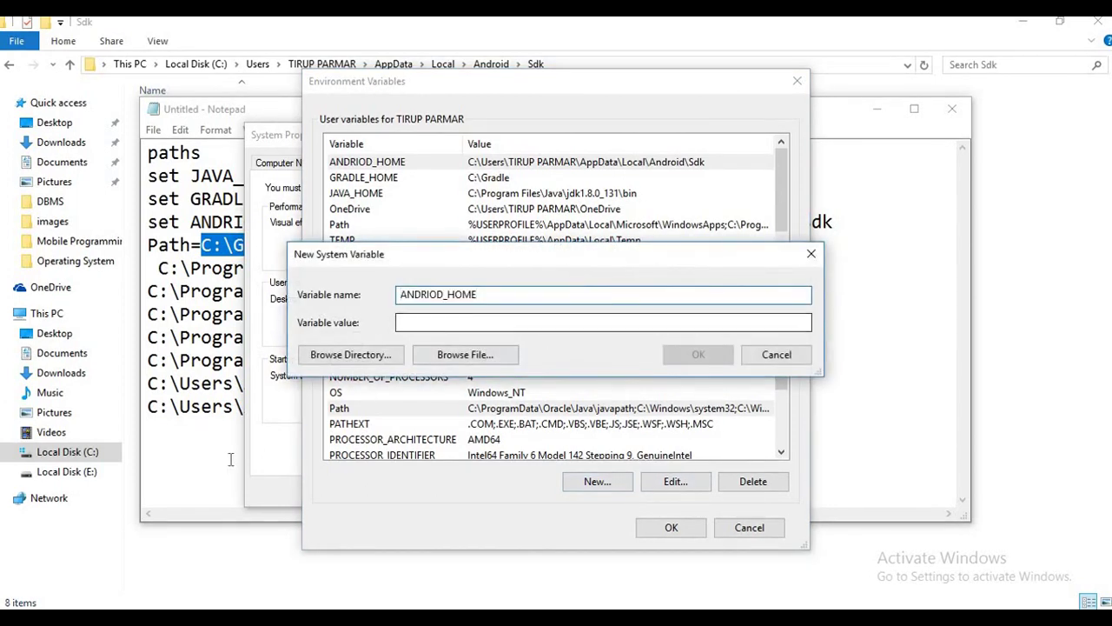
{"action": "left_click", "coordinate": [190, 352]}
{"action": "left_click", "coordinate": [328, 221]}
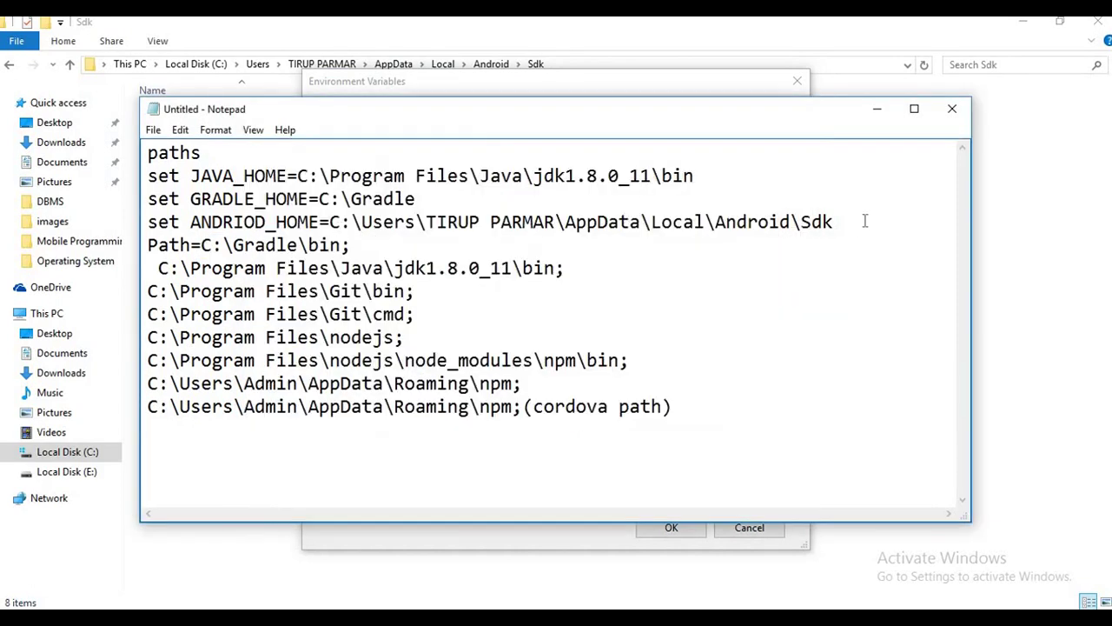
{"action": "left_click_drag", "start_coordinate": [833, 224], "coordinate": [331, 223]}
{"action": "key", "text": "ctrl+c"}
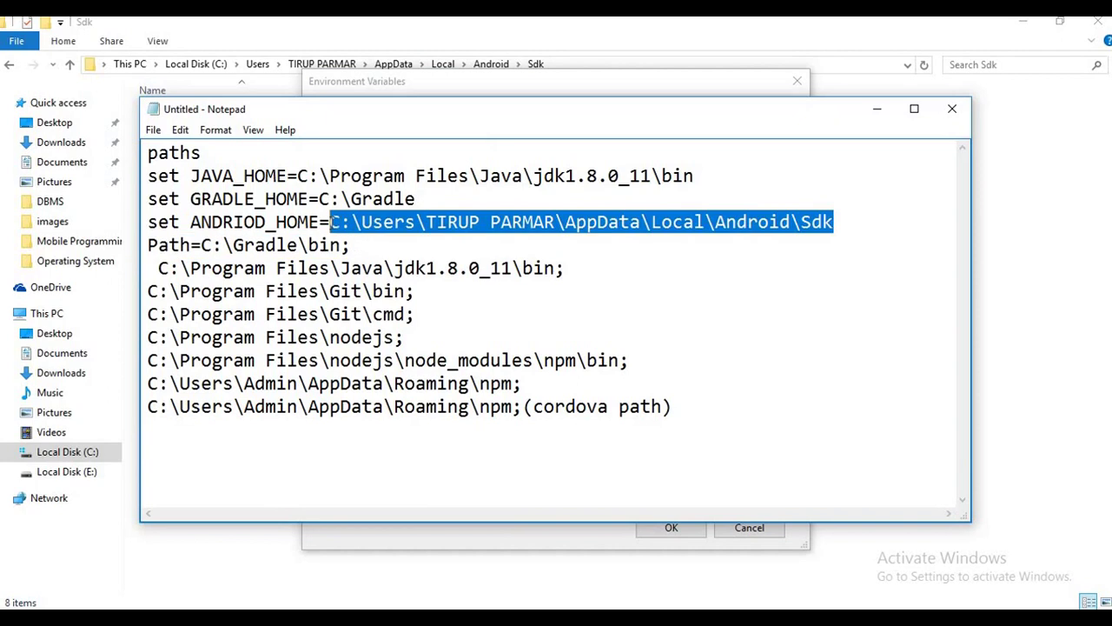
{"action": "key", "text": "alt+Tab"}
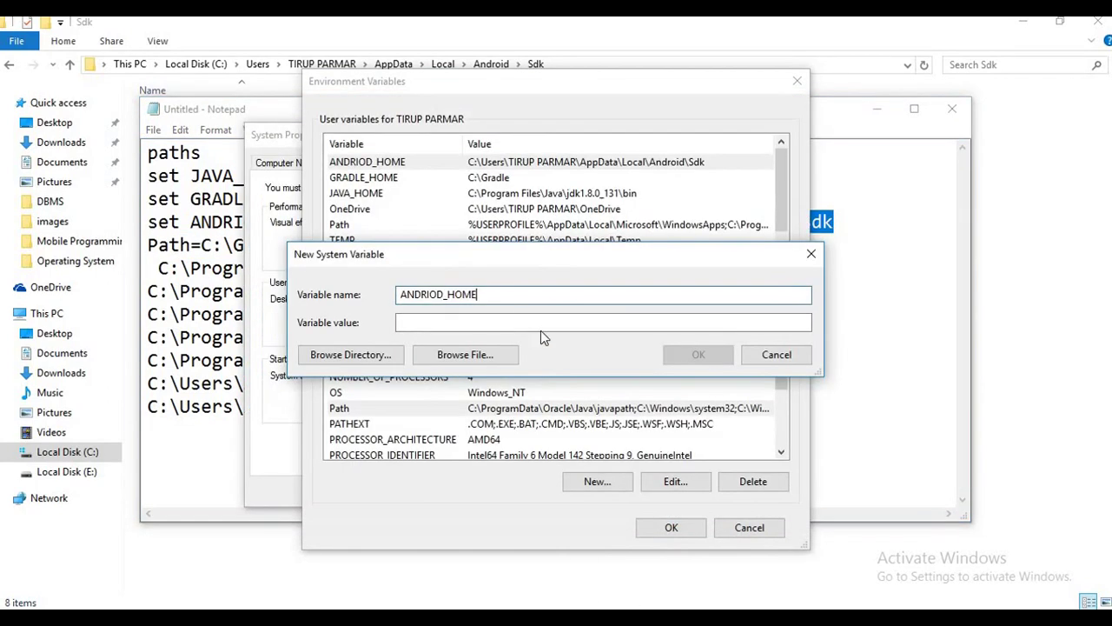
{"action": "left_click", "coordinate": [502, 323]}
{"action": "key", "text": "ctrl+v"}
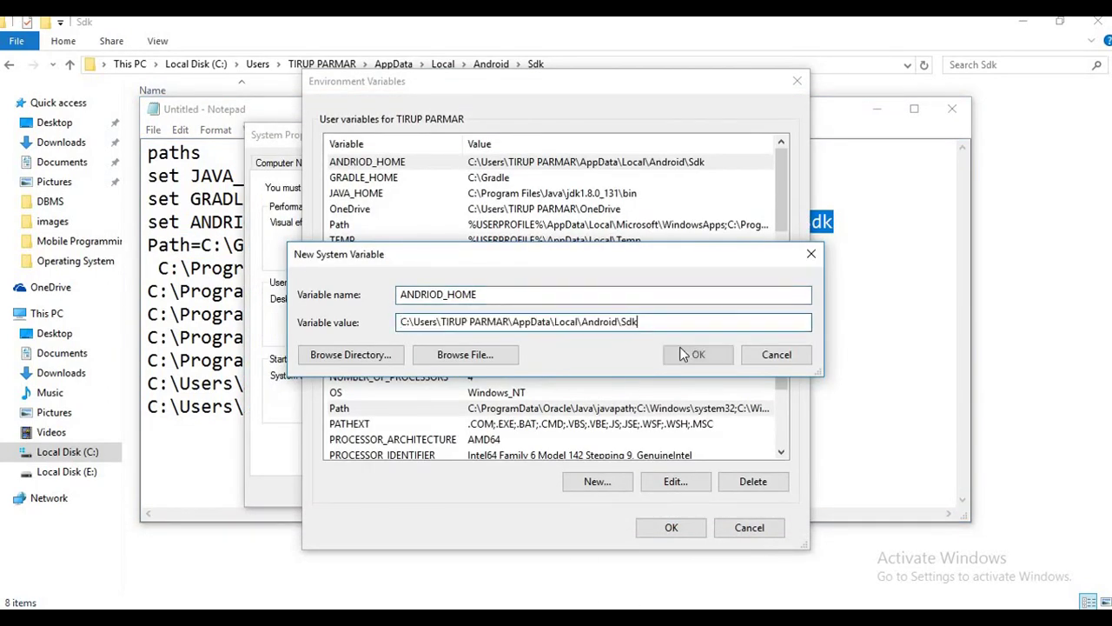
{"action": "left_click", "coordinate": [695, 351]}
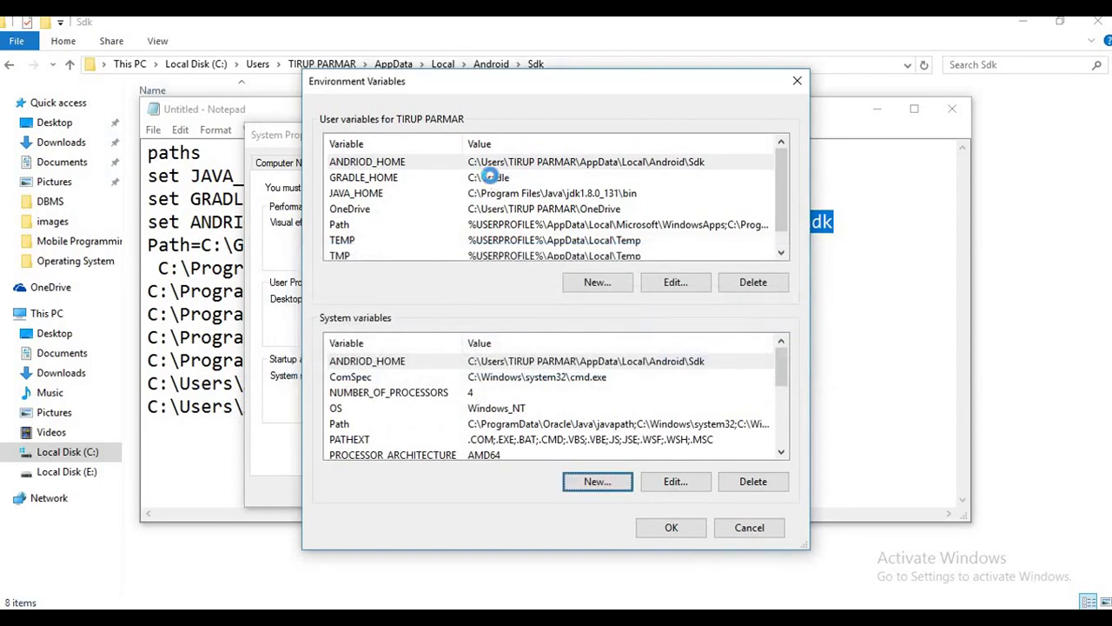
Step: Add system variable GRADLE_HOME with value C:\Gradle
{"action": "double_click", "coordinate": [495, 177]}
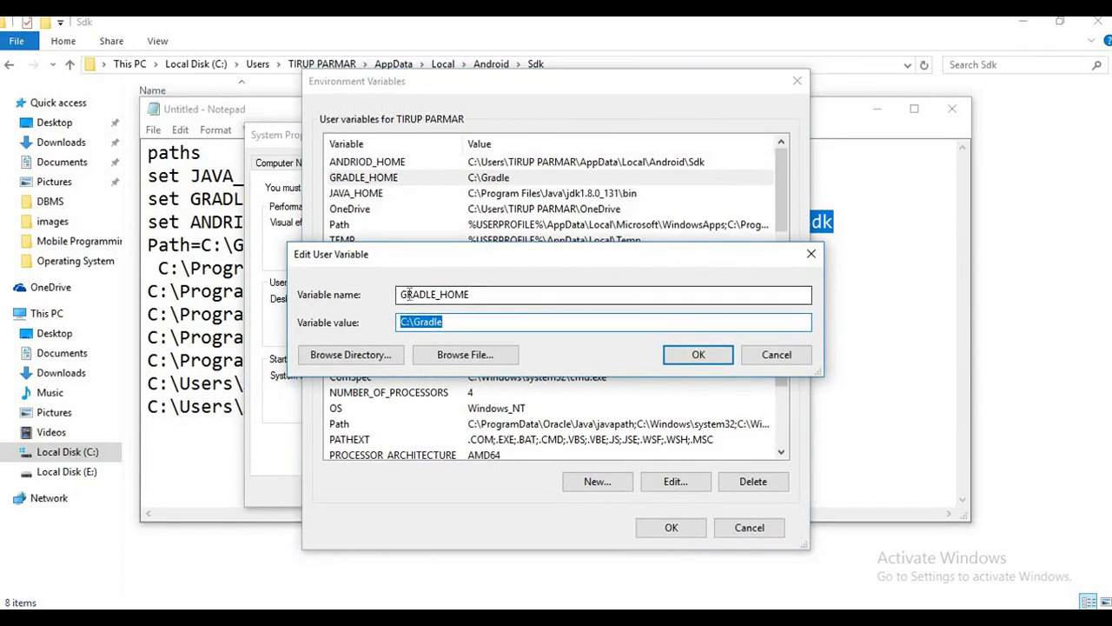
{"action": "left_click_drag", "start_coordinate": [482, 294], "coordinate": [365, 298]}
{"action": "key", "text": "ctrl+c"}
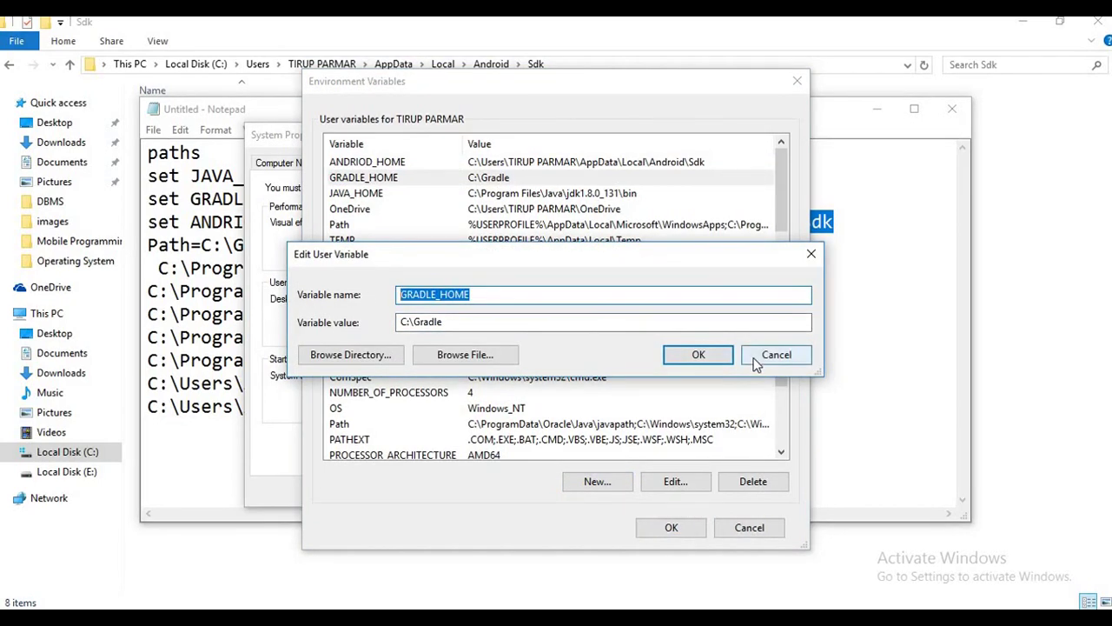
{"action": "left_click", "coordinate": [775, 355]}
{"action": "left_click", "coordinate": [598, 483]}
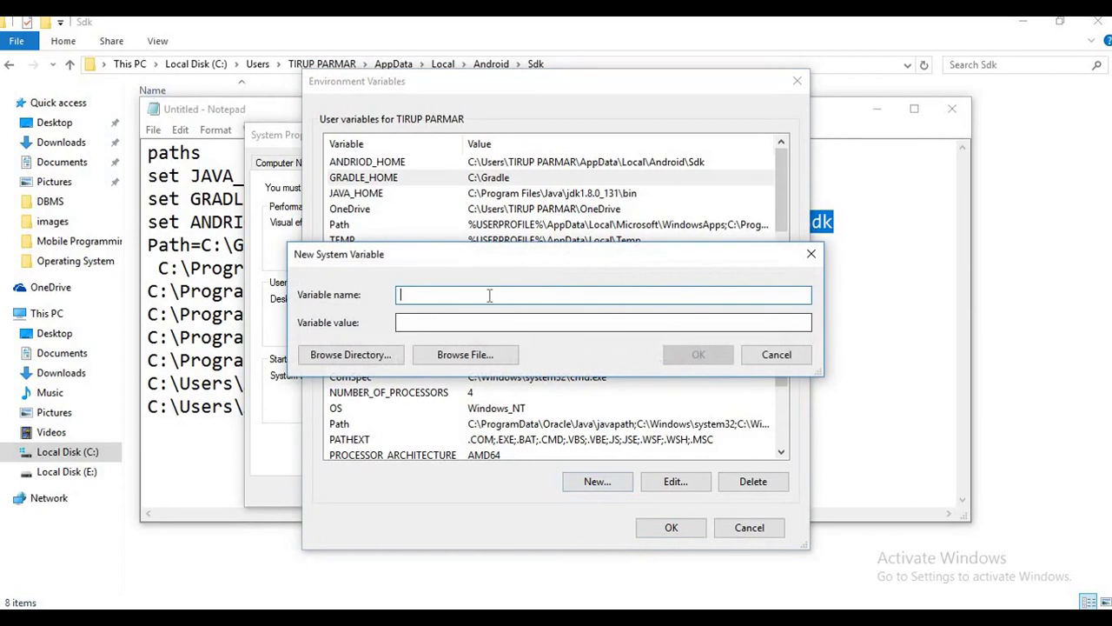
{"action": "key", "text": "ctrl+v"}
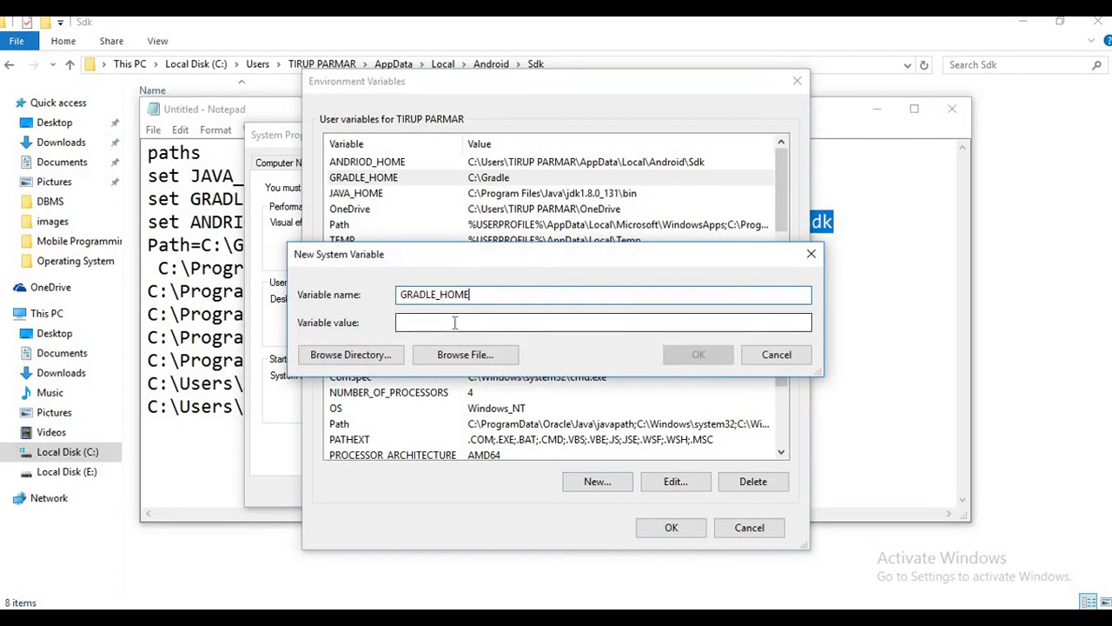
{"action": "key", "text": "alt+Tab"}
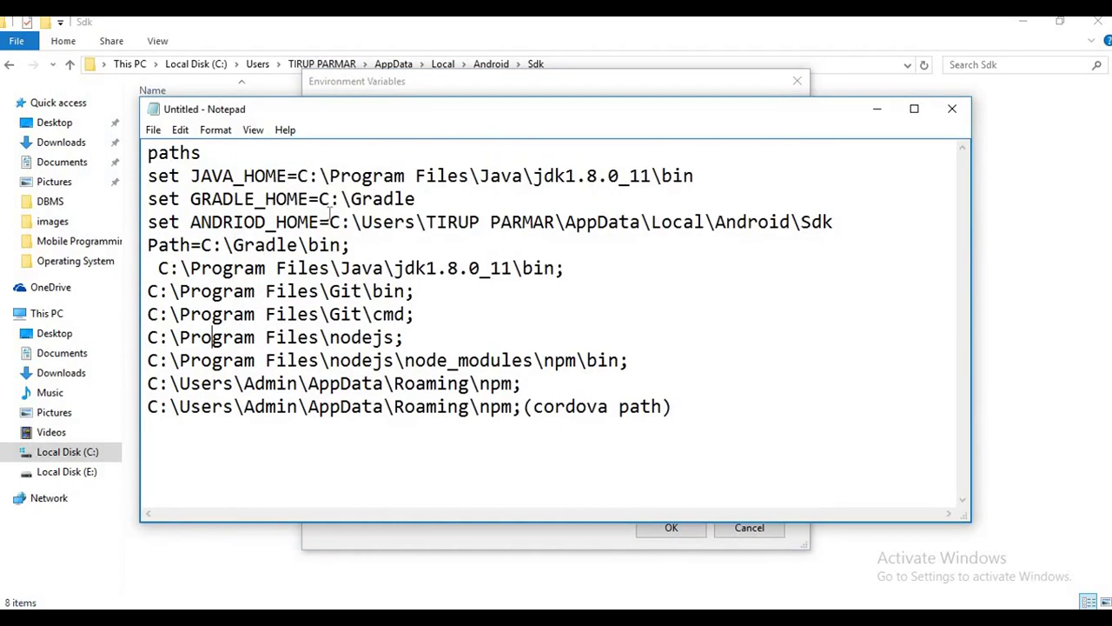
{"action": "left_click_drag", "start_coordinate": [318, 202], "coordinate": [419, 201]}
{"action": "key", "text": "ctrl+c"}
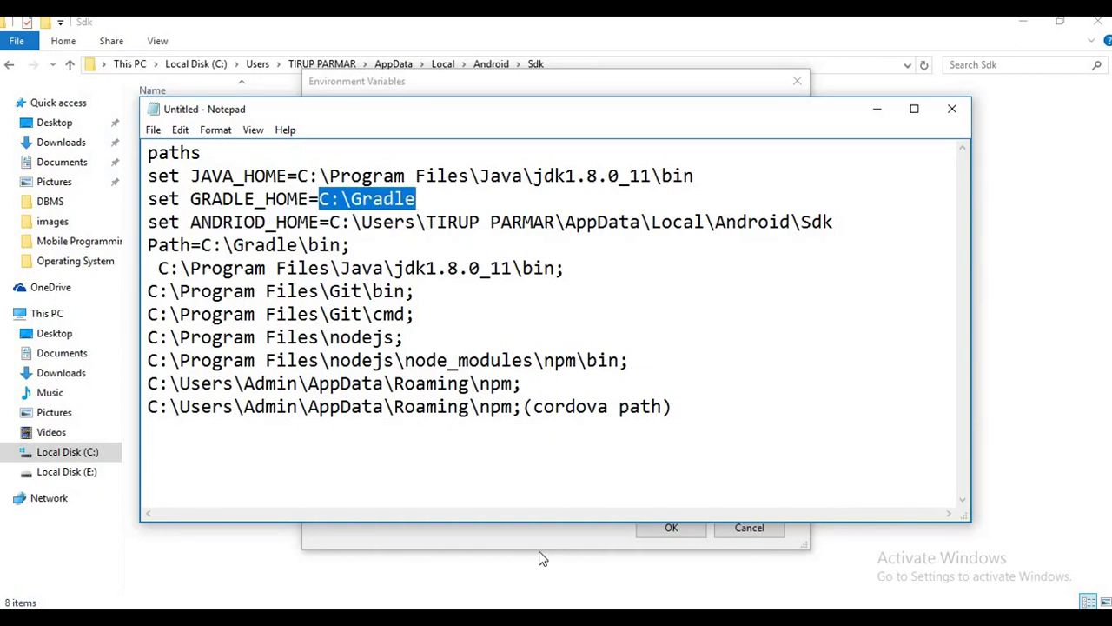
{"action": "key", "text": "alt+Tab"}
{"action": "left_click", "coordinate": [533, 322]}
{"action": "key", "text": "ctrl+v"}
{"action": "left_click", "coordinate": [681, 354]}
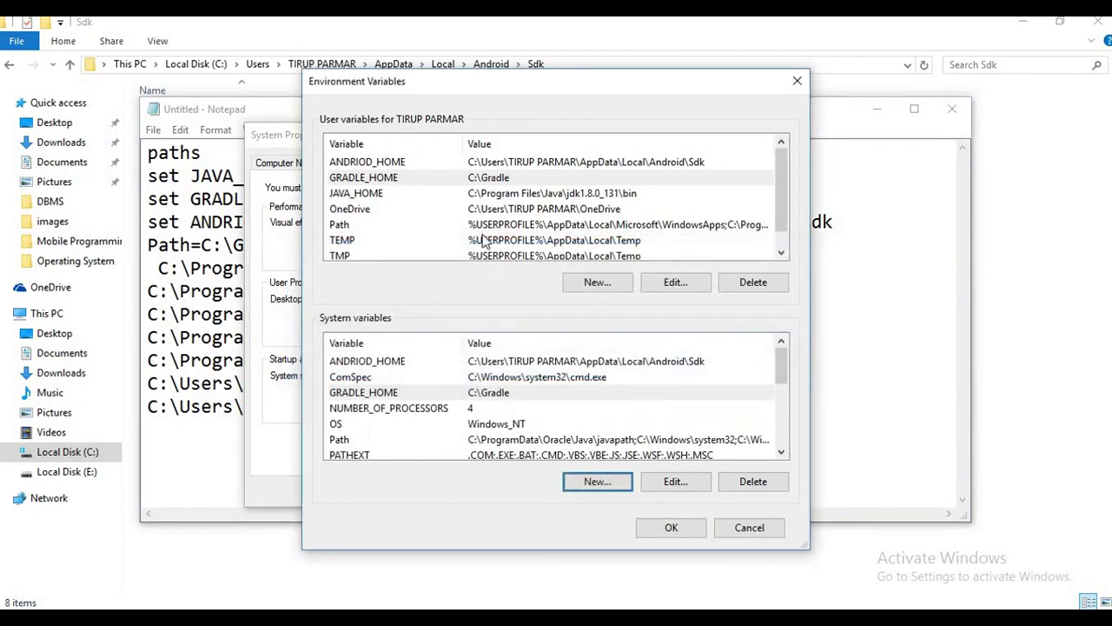
Step: Create system variable ANDRIOD_HOME, pasting the Android Sdk path and typing the name
{"action": "double_click", "coordinate": [478, 162]}
{"action": "key", "text": "ctrl+c"}
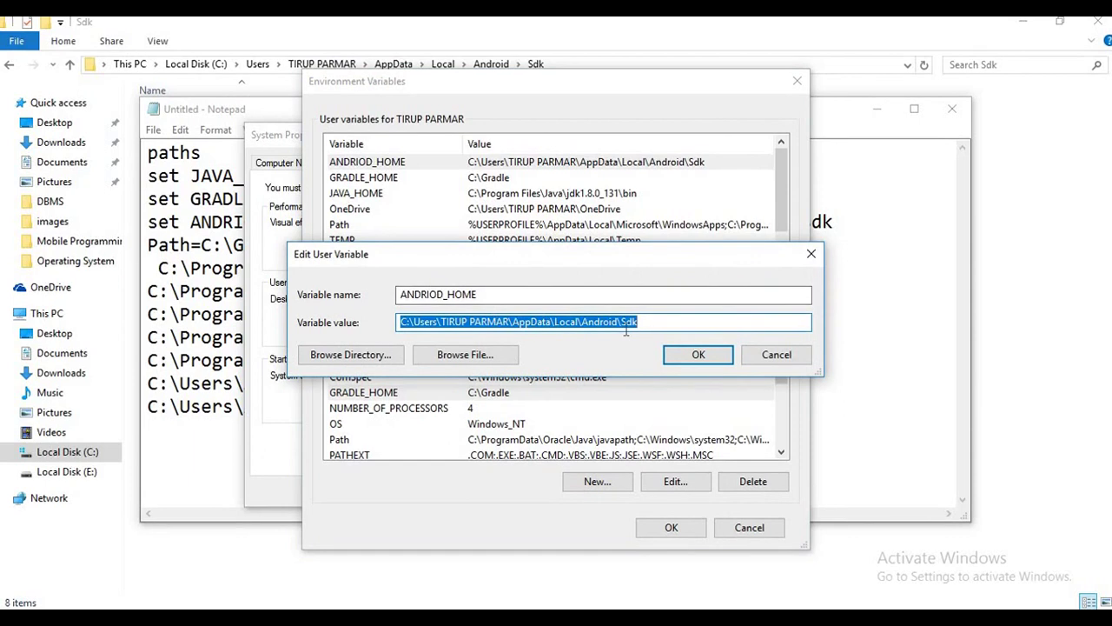
{"action": "left_click", "coordinate": [776, 355]}
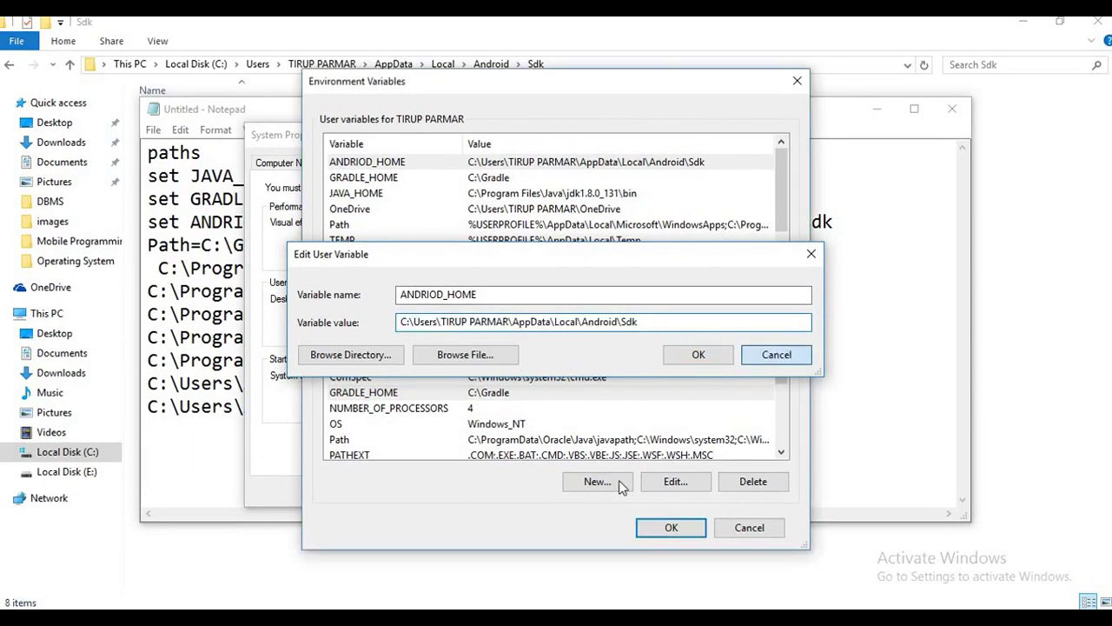
{"action": "left_click", "coordinate": [597, 481]}
{"action": "left_click", "coordinate": [530, 323]}
{"action": "key", "text": "ctrl+v"}
{"action": "left_click", "coordinate": [525, 294]}
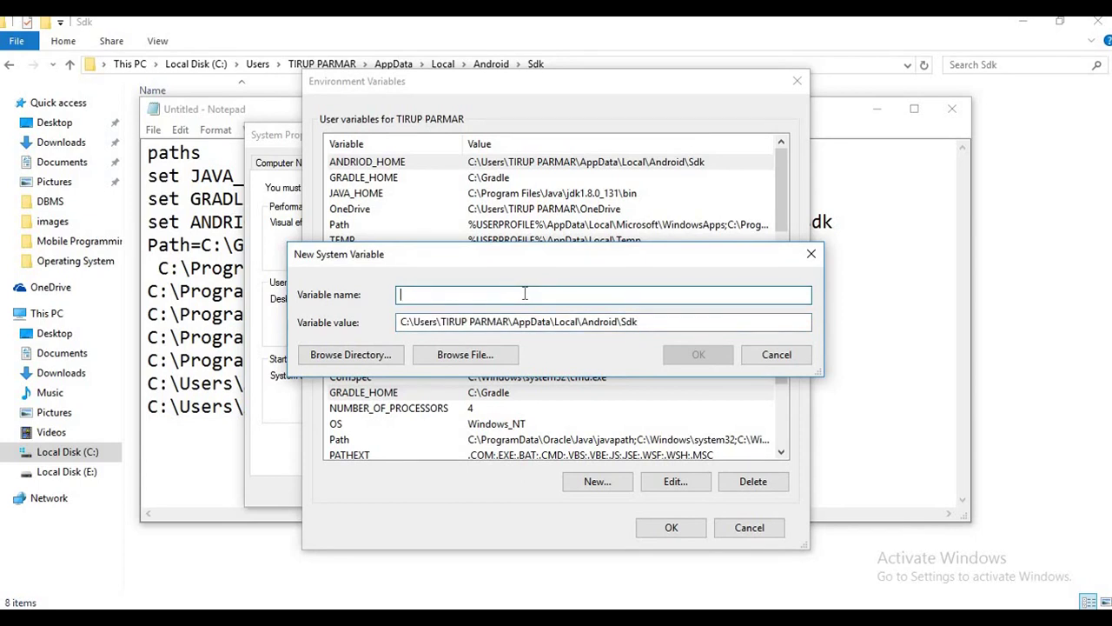
{"action": "type", "text": "ANDRIOD_HOME"}
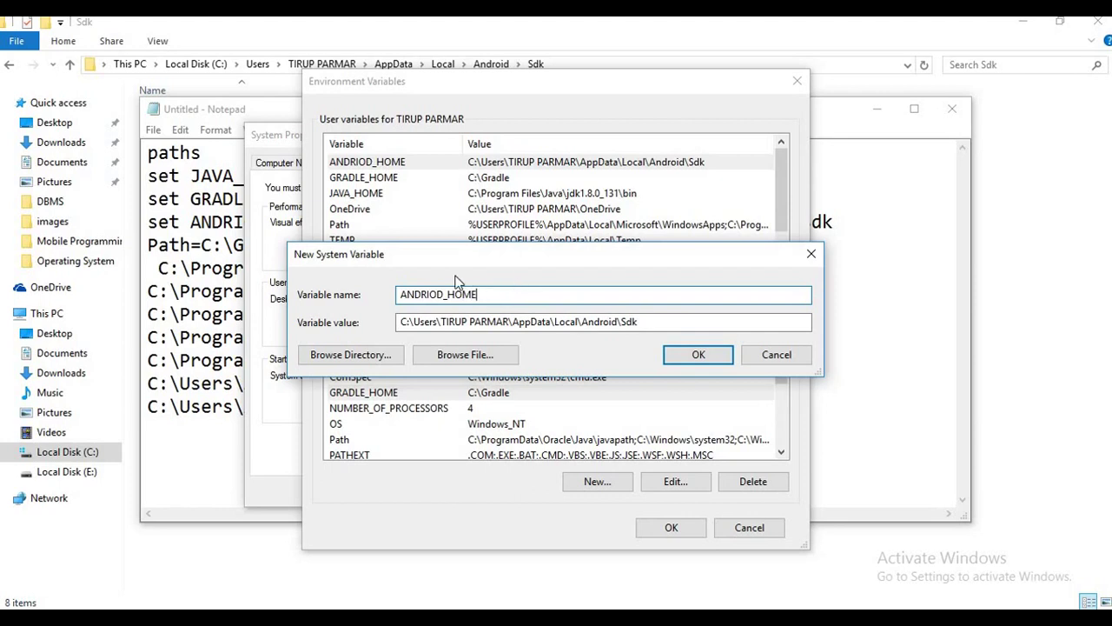
{"action": "left_click", "coordinate": [673, 353]}
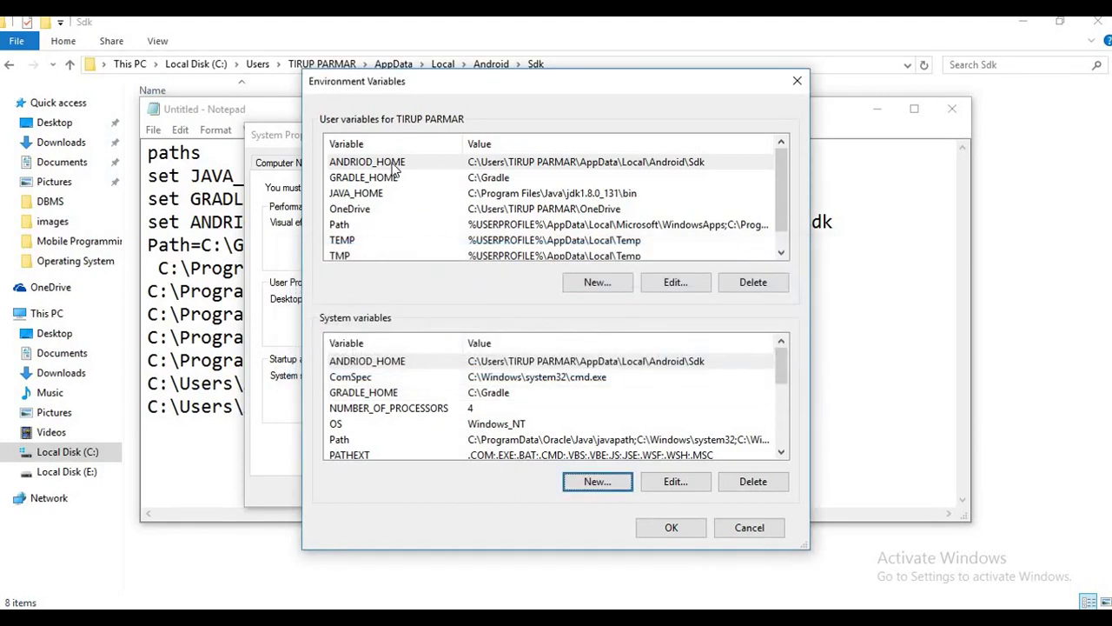
{"action": "left_click", "coordinate": [396, 369]}
{"action": "left_click", "coordinate": [400, 392]}
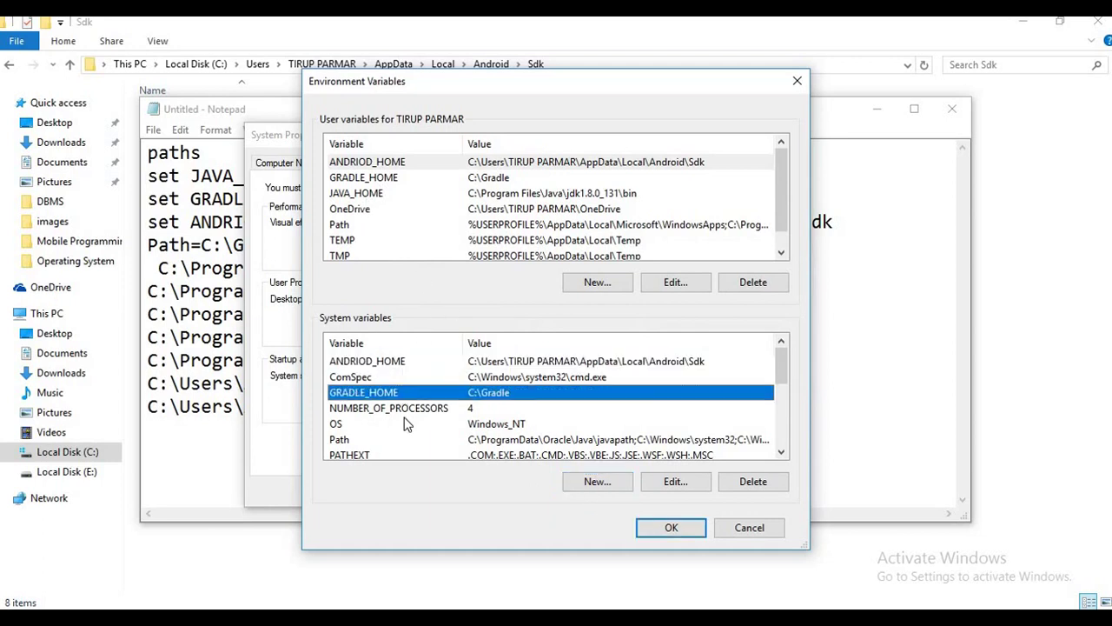
{"action": "scroll", "coordinate": [415, 427], "scroll_direction": "down", "scroll_amount": 1}
{"action": "scroll", "coordinate": [420, 430], "scroll_direction": "down", "scroll_amount": 2}
{"action": "scroll", "coordinate": [428, 427], "scroll_direction": "down", "scroll_amount": 1}
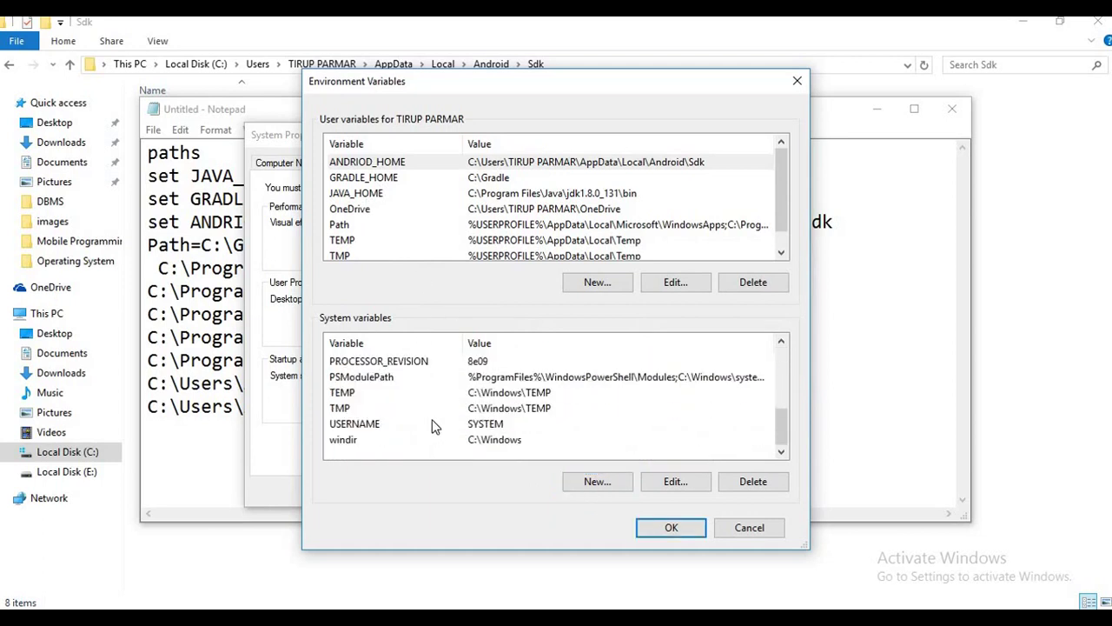
{"action": "scroll", "coordinate": [455, 416], "scroll_direction": "up", "scroll_amount": 1}
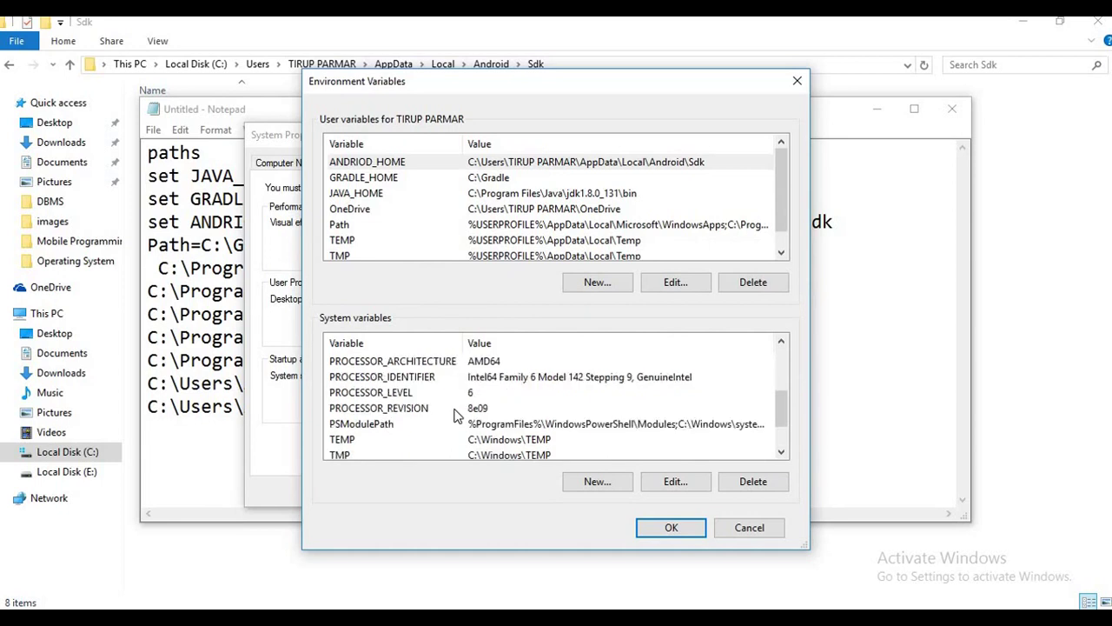
{"action": "scroll", "coordinate": [456, 417], "scroll_direction": "up", "scroll_amount": 3}
{"action": "left_click", "coordinate": [427, 359]}
{"action": "left_click", "coordinate": [419, 393]}
{"action": "scroll", "coordinate": [419, 393], "scroll_direction": "down", "scroll_amount": 3}
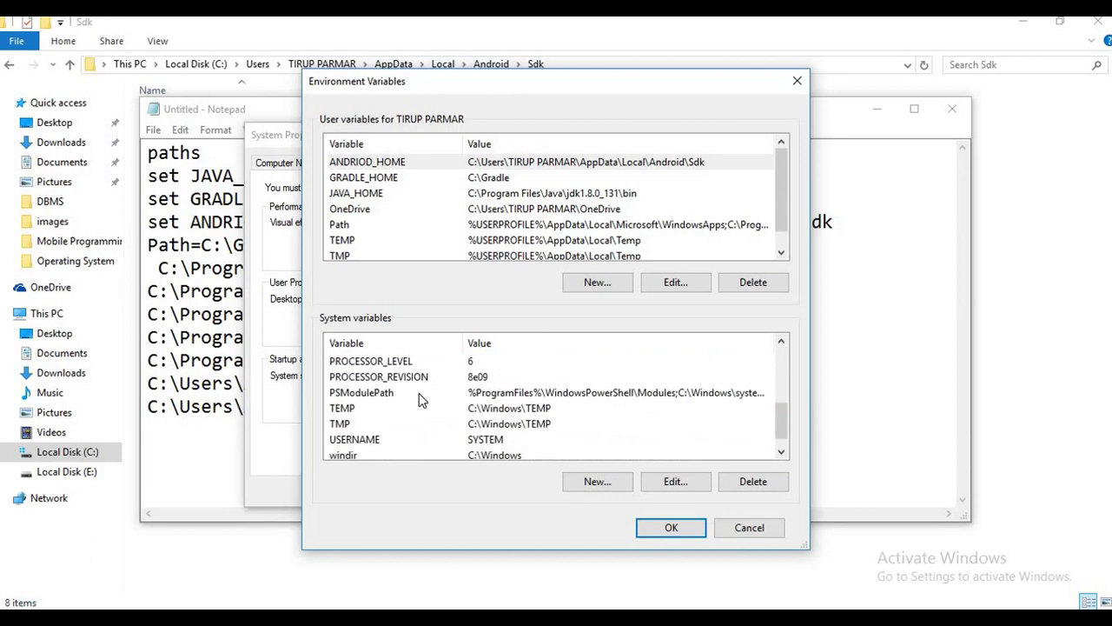
{"action": "scroll", "coordinate": [419, 392], "scroll_direction": "down", "scroll_amount": 1}
{"action": "key", "text": "Return"}
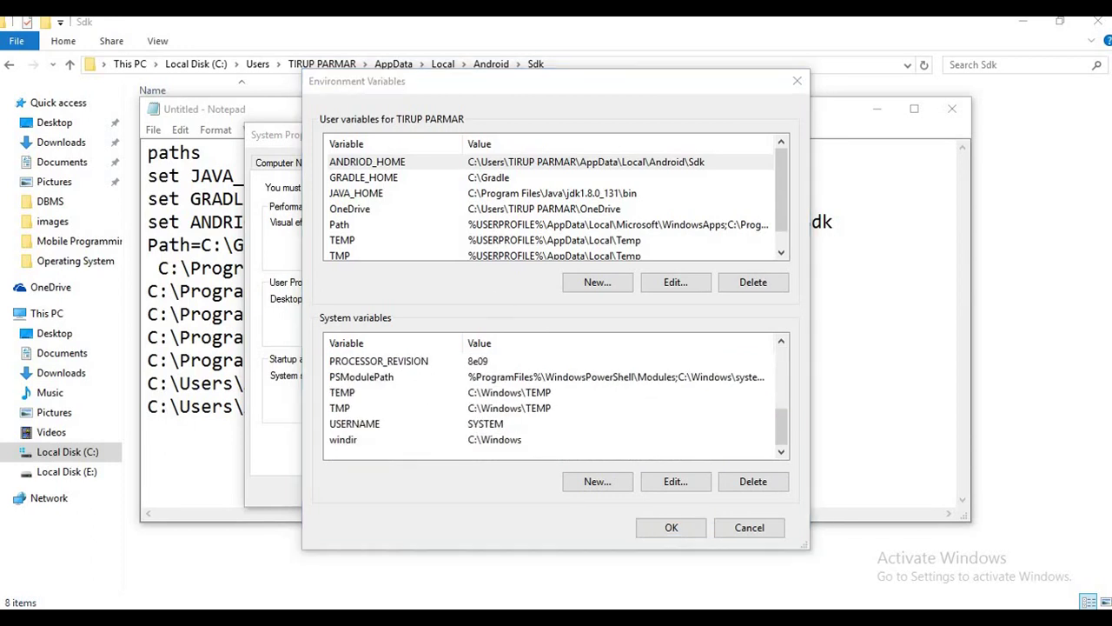
{"action": "left_click", "coordinate": [356, 193]}
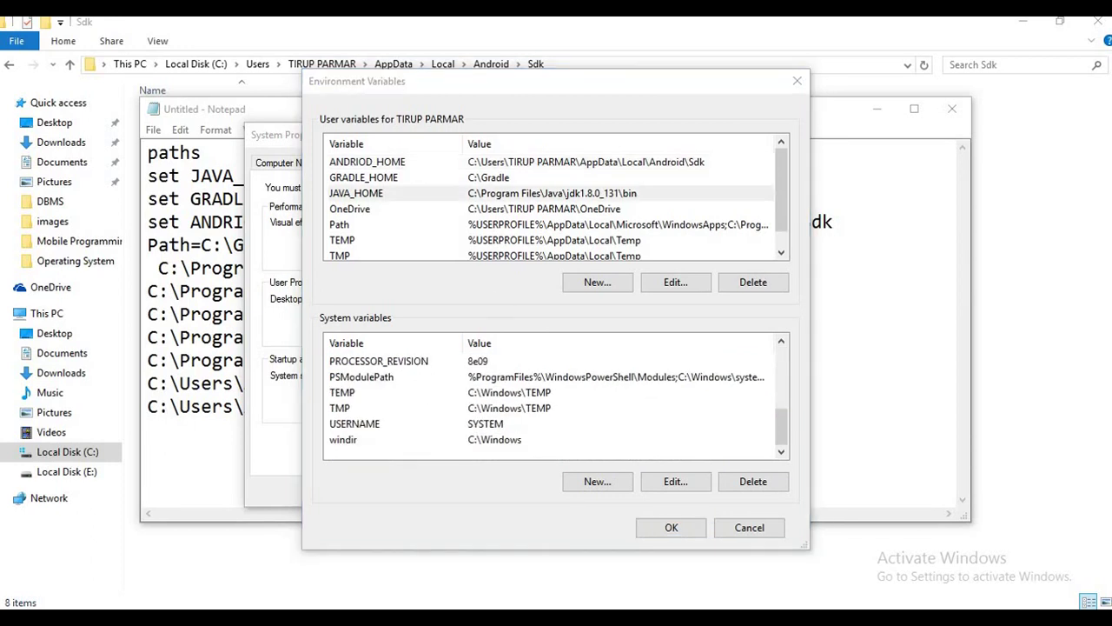
Step: Create system variable JAVA_HOME with the pasted C:\Program Files\Java\jdk1.8.0_131\bin path
{"action": "left_click", "coordinate": [596, 483]}
{"action": "left_click", "coordinate": [492, 318]}
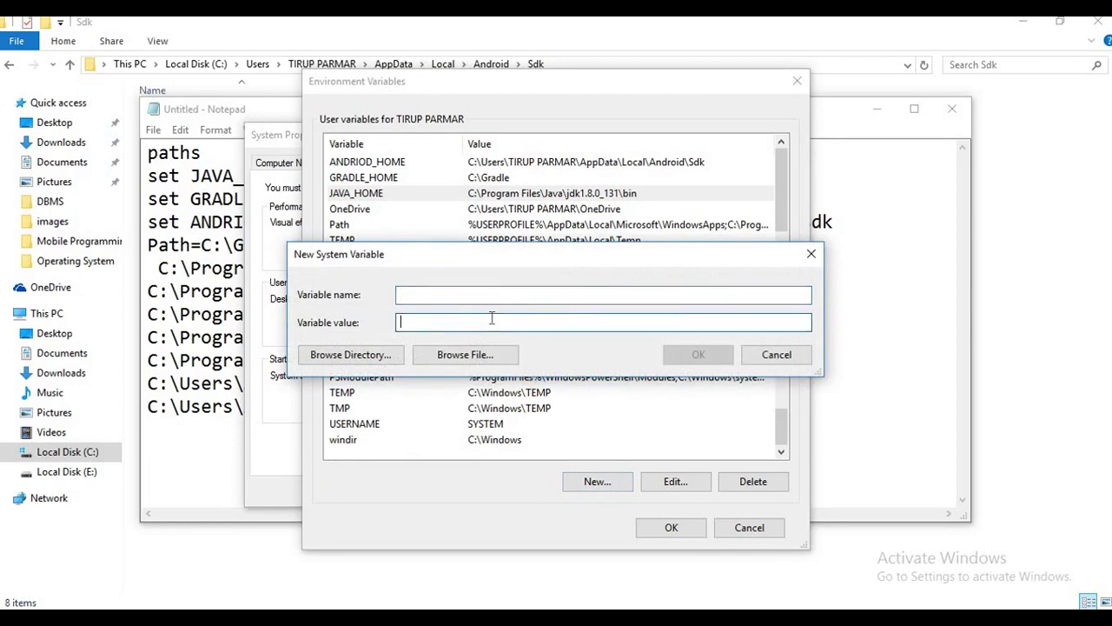
{"action": "type", "text": "C:\\Program Files\\Java\\jdk1.8.0_131\\bin"}
{"action": "left_click", "coordinate": [492, 297]}
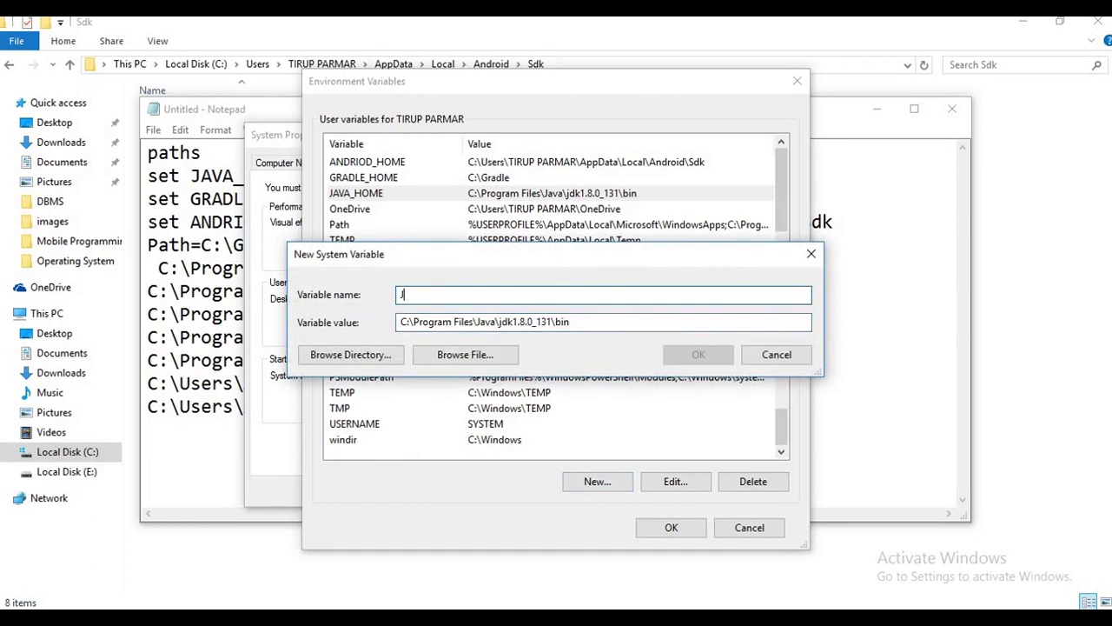
{"action": "type", "text": "JAVA_HOME"}
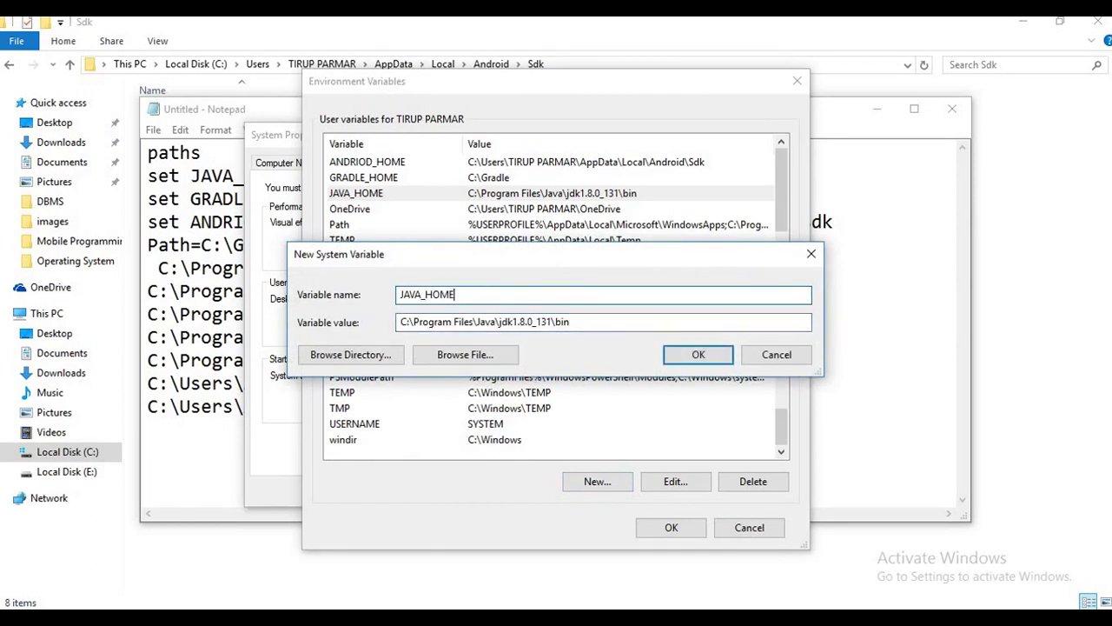
{"action": "left_click", "coordinate": [696, 353]}
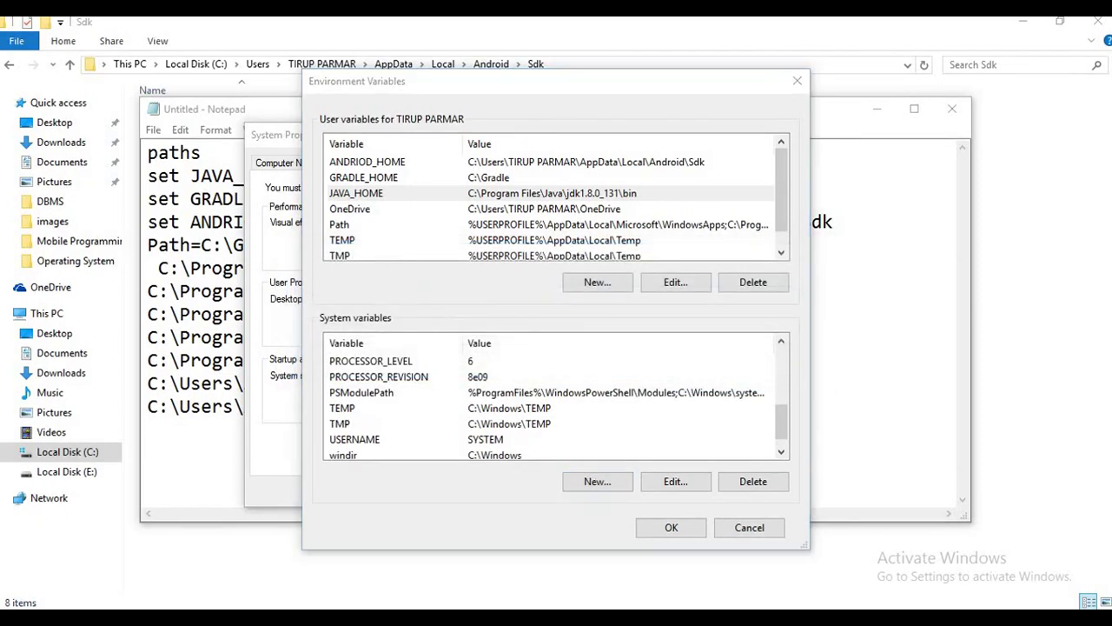
Step: Cut the duplicate npm '(cordova path)' line and review the Gradle-to-nodejs Path entries
{"action": "left_click_drag", "start_coordinate": [148, 406], "coordinate": [687, 424]}
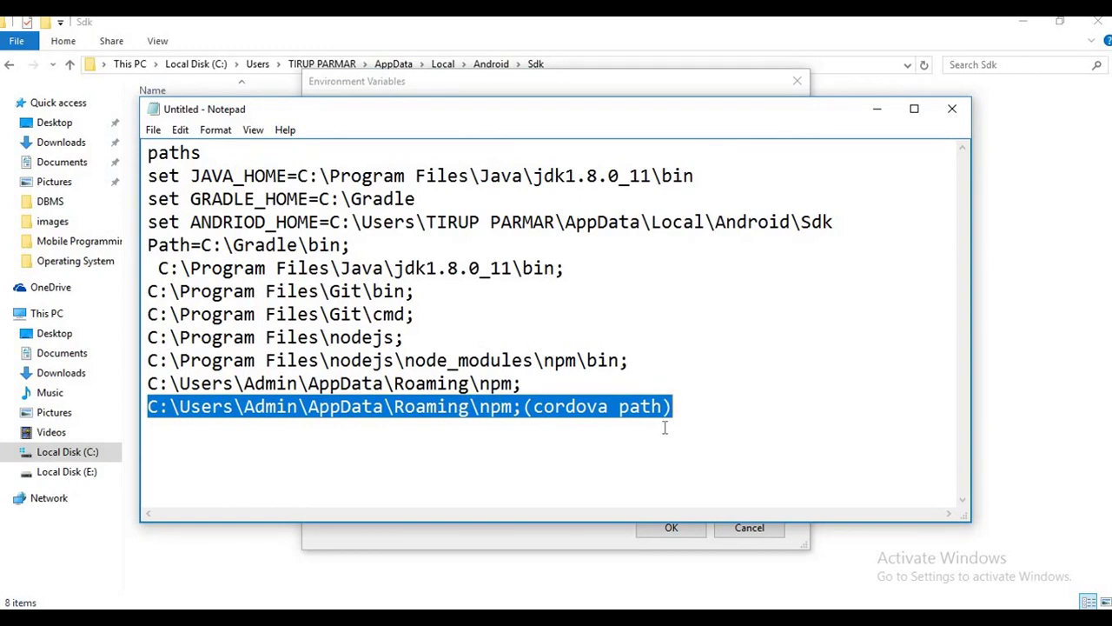
{"action": "key", "text": "ctrl+x"}
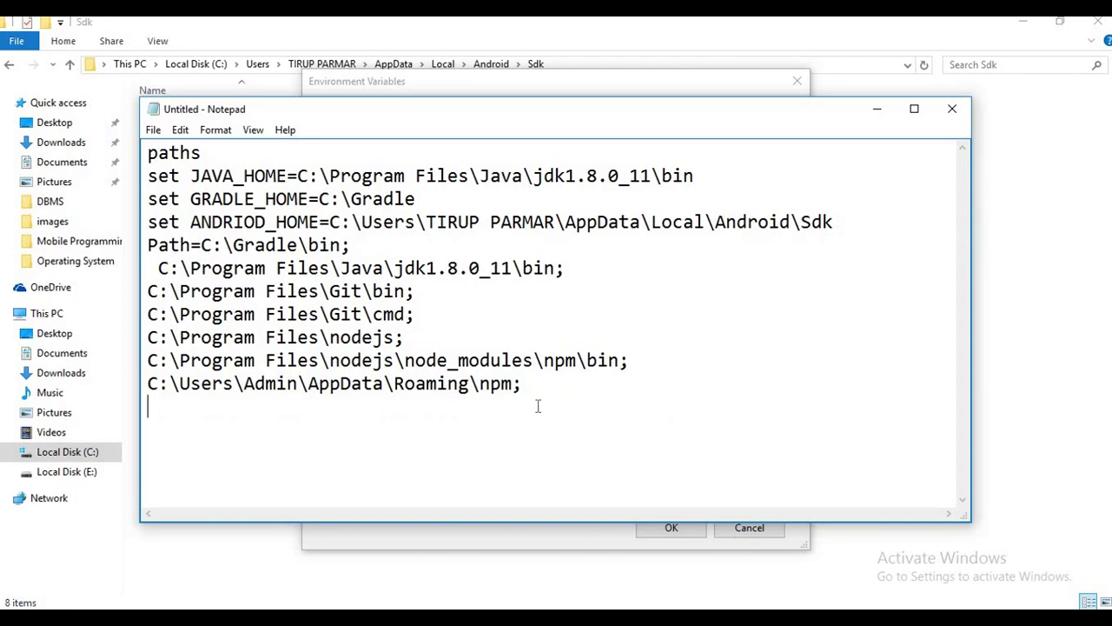
{"action": "left_click_drag", "start_coordinate": [527, 383], "coordinate": [233, 384]}
{"action": "left_click", "coordinate": [182, 396]}
{"action": "left_click_drag", "start_coordinate": [201, 246], "coordinate": [515, 399]}
{"action": "left_click", "coordinate": [400, 417]}
{"action": "key", "text": "alt+Tab"}
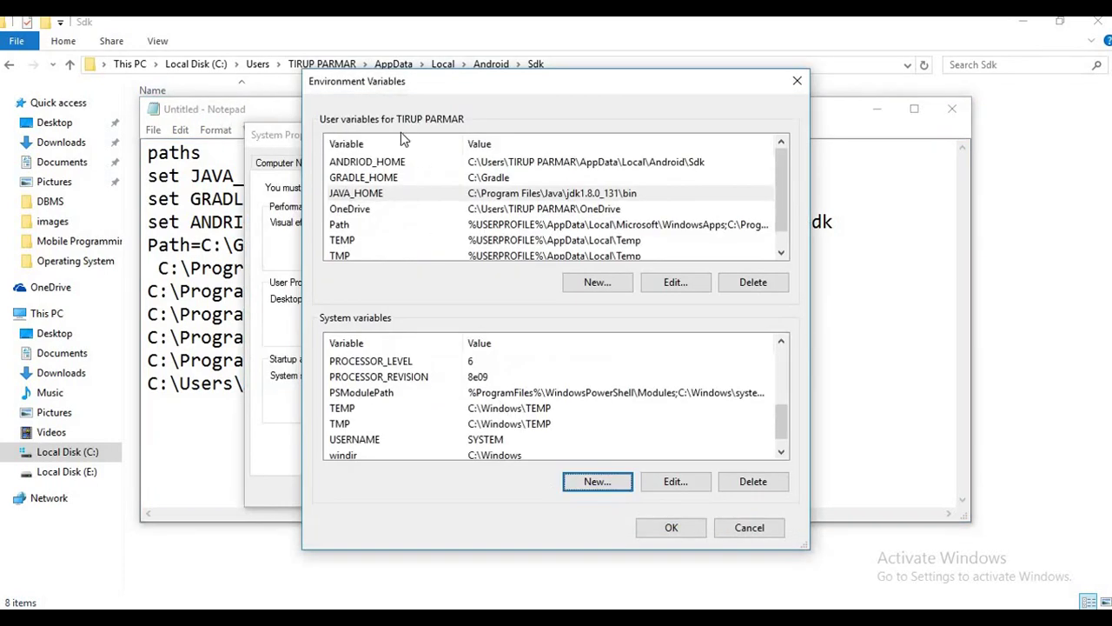
Step: Open the user Path variable's entries and select the last one, the Roaming npm folder
{"action": "left_click_drag", "start_coordinate": [522, 82], "coordinate": [656, 83]}
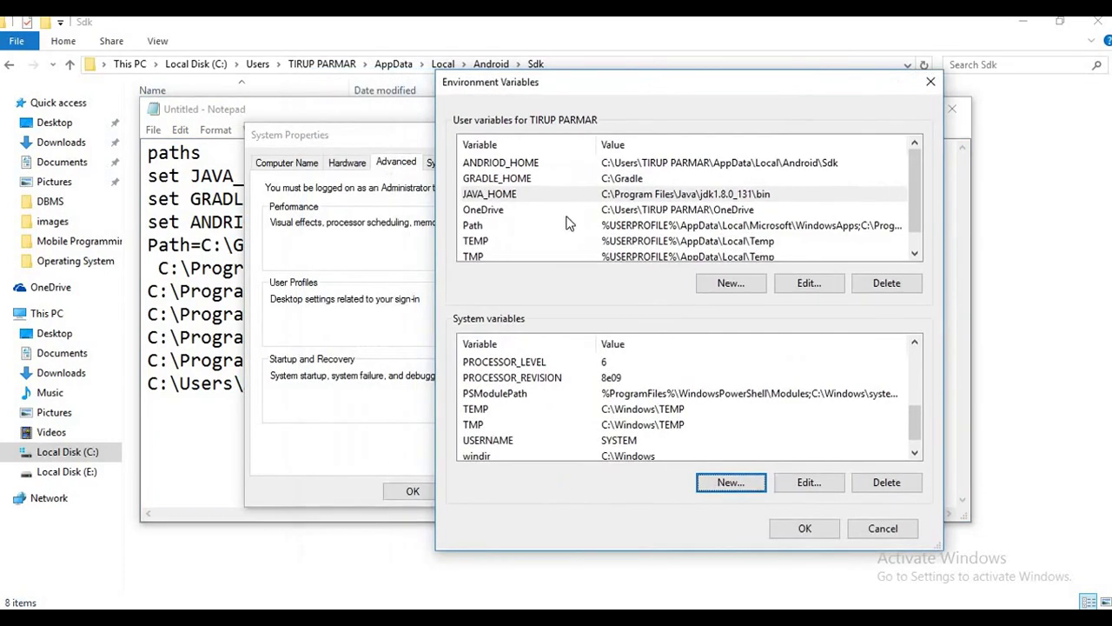
{"action": "double_click", "coordinate": [627, 226]}
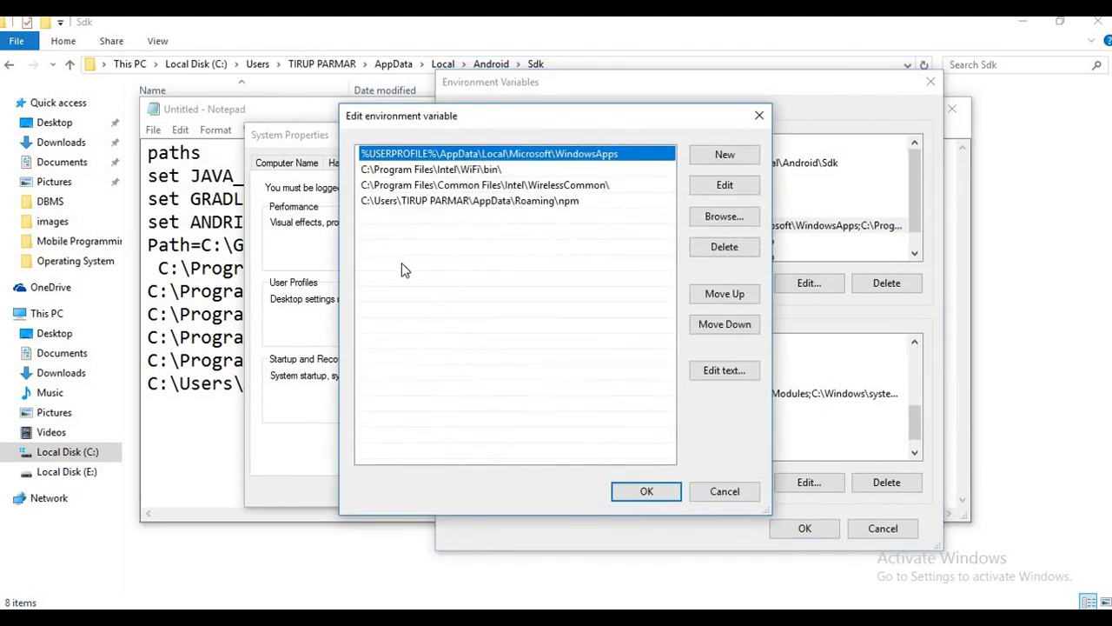
{"action": "left_click", "coordinate": [569, 205]}
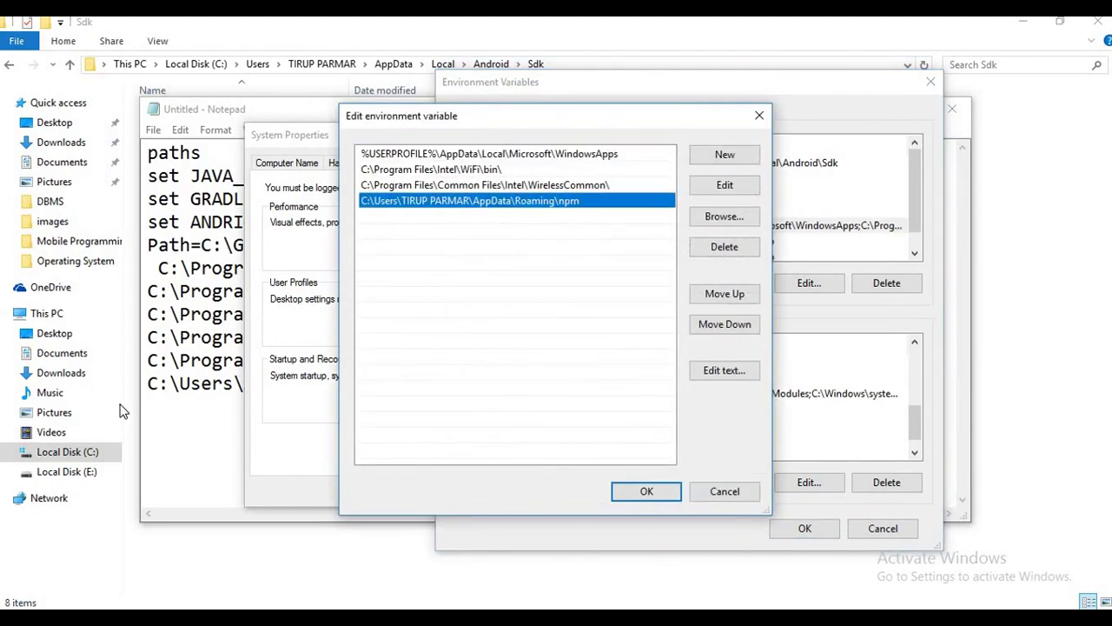
{"action": "left_click", "coordinate": [174, 411]}
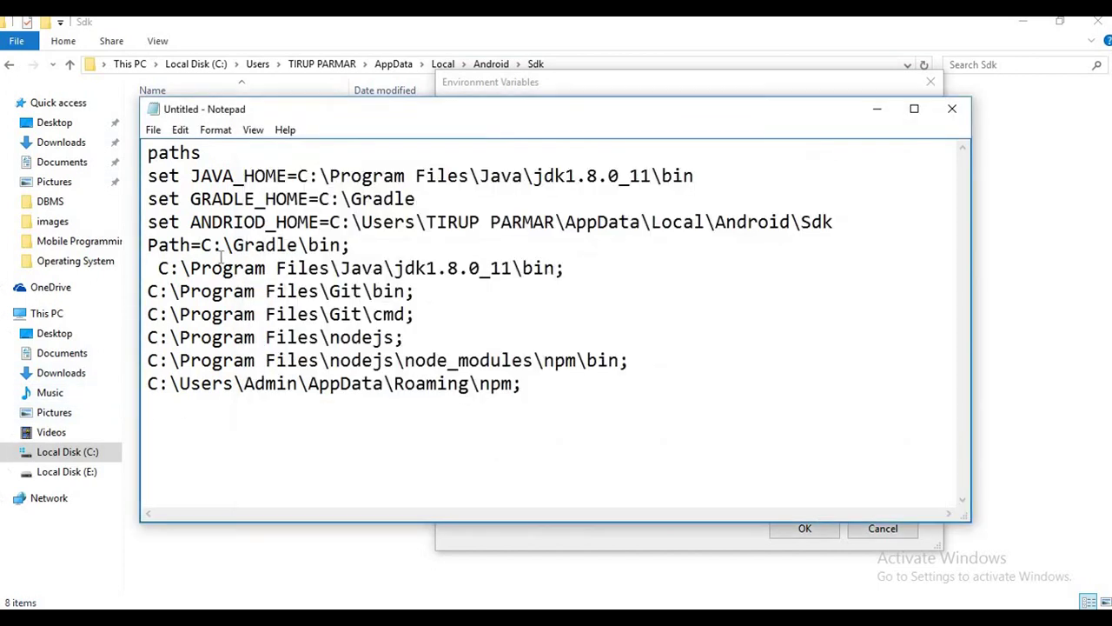
Step: Select the Gradle, Java and Git bin entries in the Notepad notes
{"action": "left_click_drag", "start_coordinate": [201, 245], "coordinate": [415, 291]}
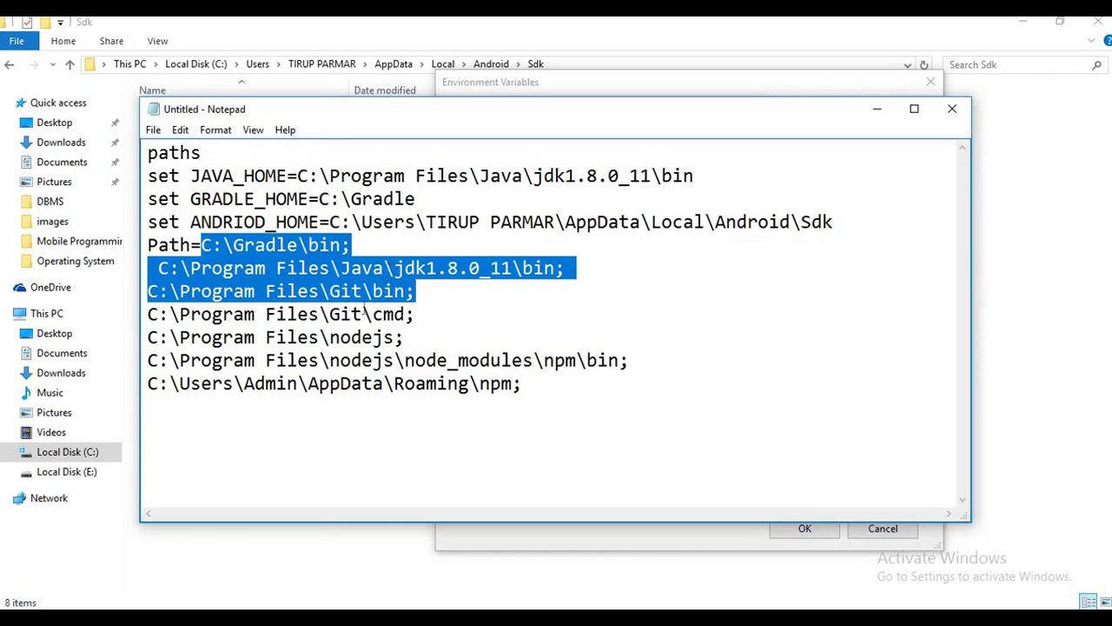
{"action": "left_click", "coordinate": [208, 559]}
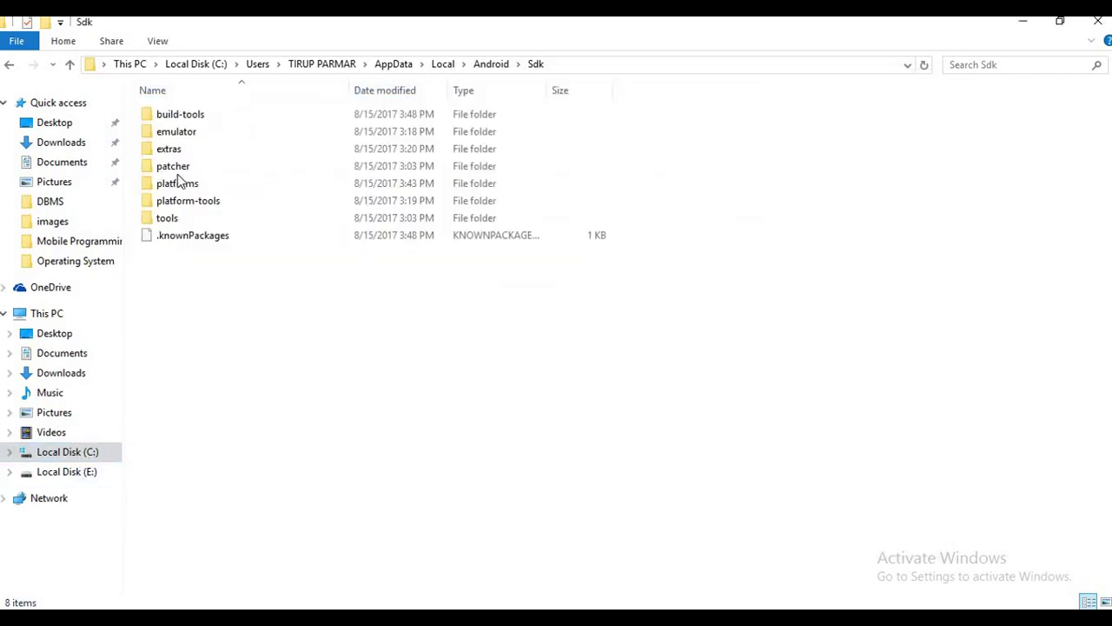
Step: Browse to C:\Program Files\Git\bin to check it against the notes
{"action": "left_click", "coordinate": [90, 453]}
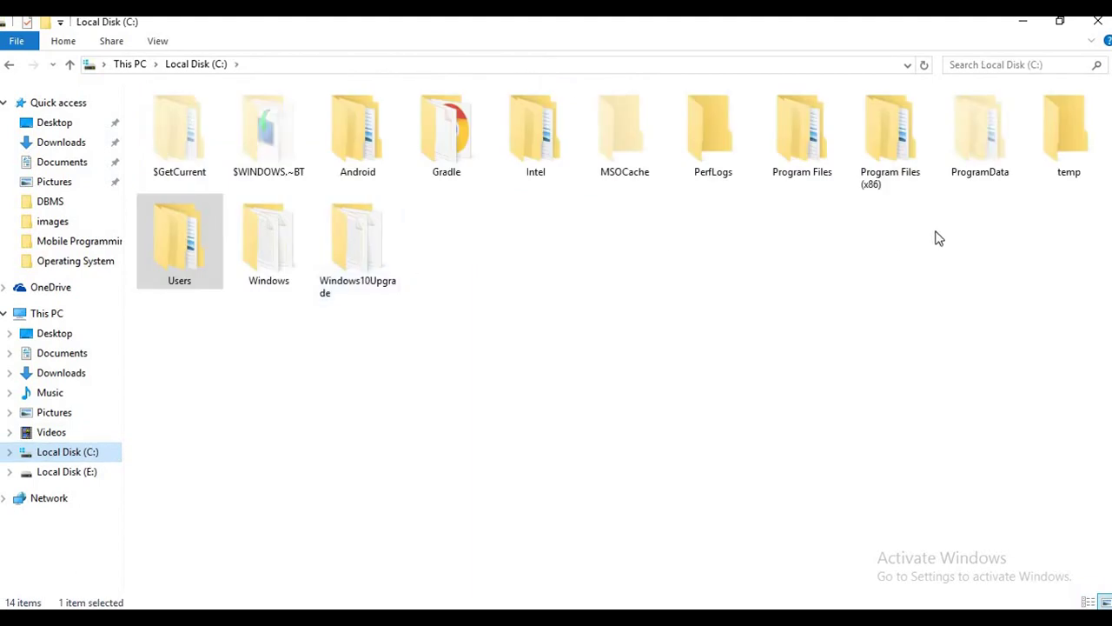
{"action": "double_click", "coordinate": [826, 149]}
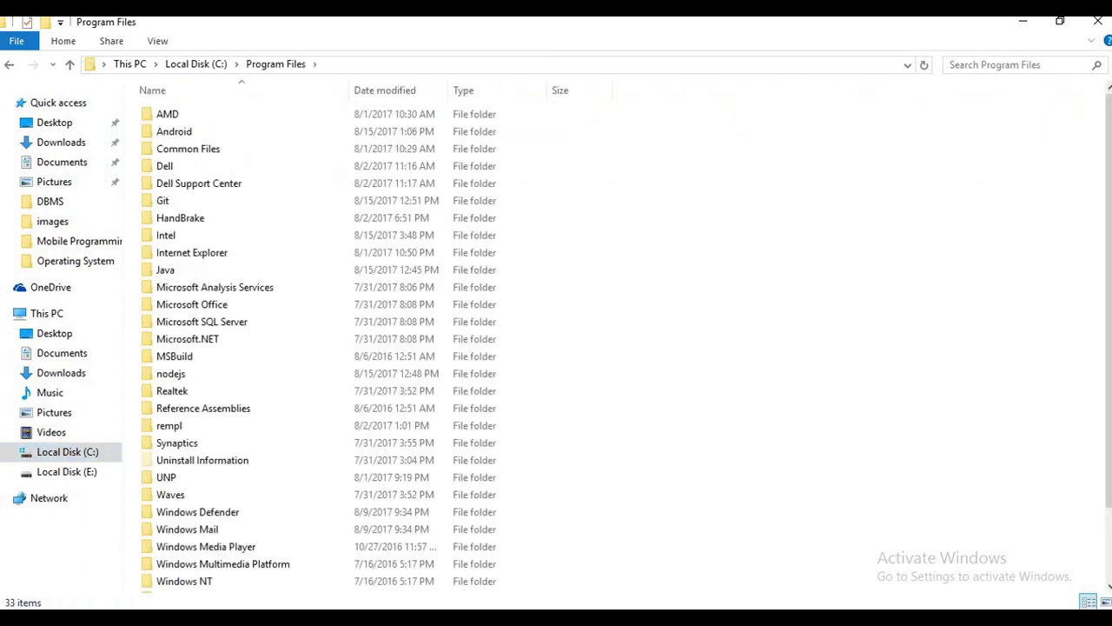
{"action": "key", "text": "alt+Tab"}
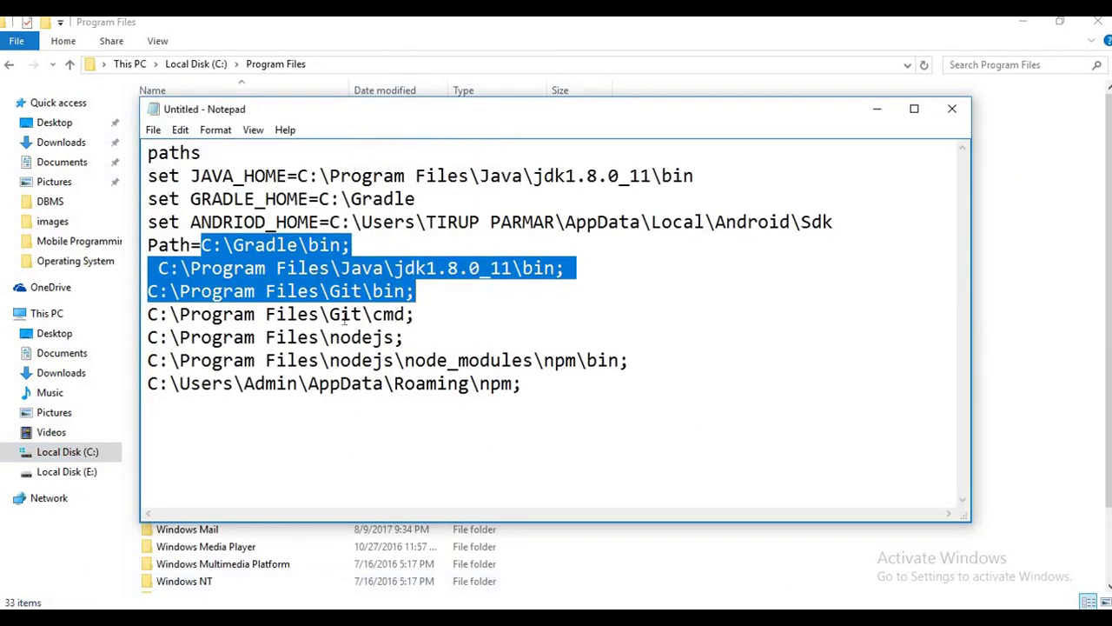
{"action": "left_click", "coordinate": [352, 315]}
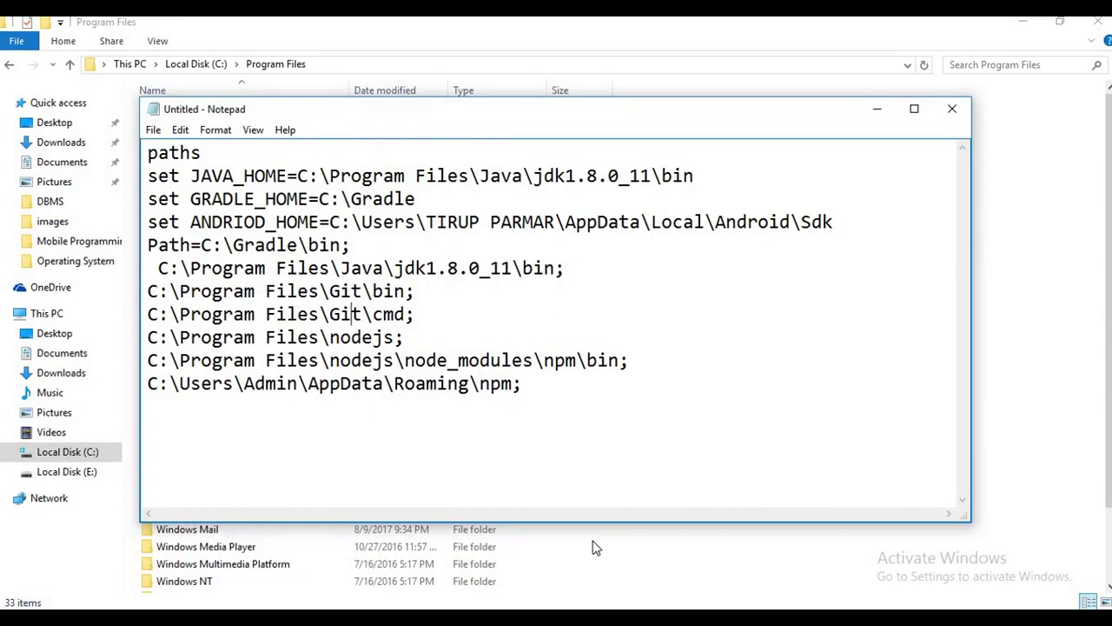
{"action": "left_click", "coordinate": [643, 561]}
{"action": "double_click", "coordinate": [178, 201]}
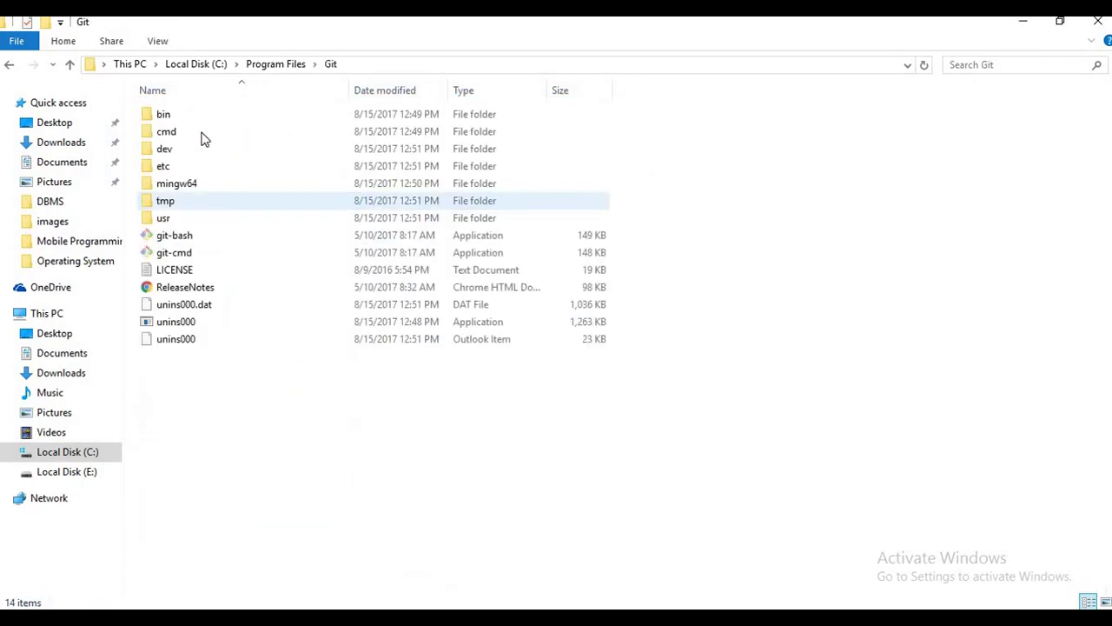
{"action": "left_click", "coordinate": [206, 119]}
{"action": "double_click", "coordinate": [207, 118]}
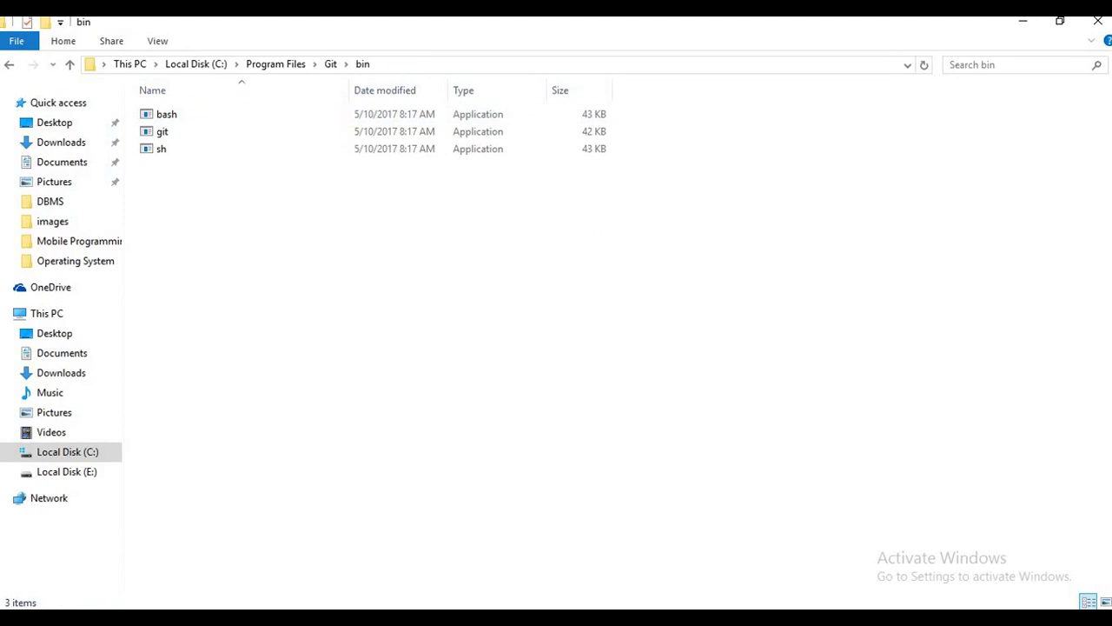
Step: Open C:\Program Files\Java\jdk1.8.0_131\bin to confirm the actual JDK folder name
{"action": "key", "text": "alt+Tab"}
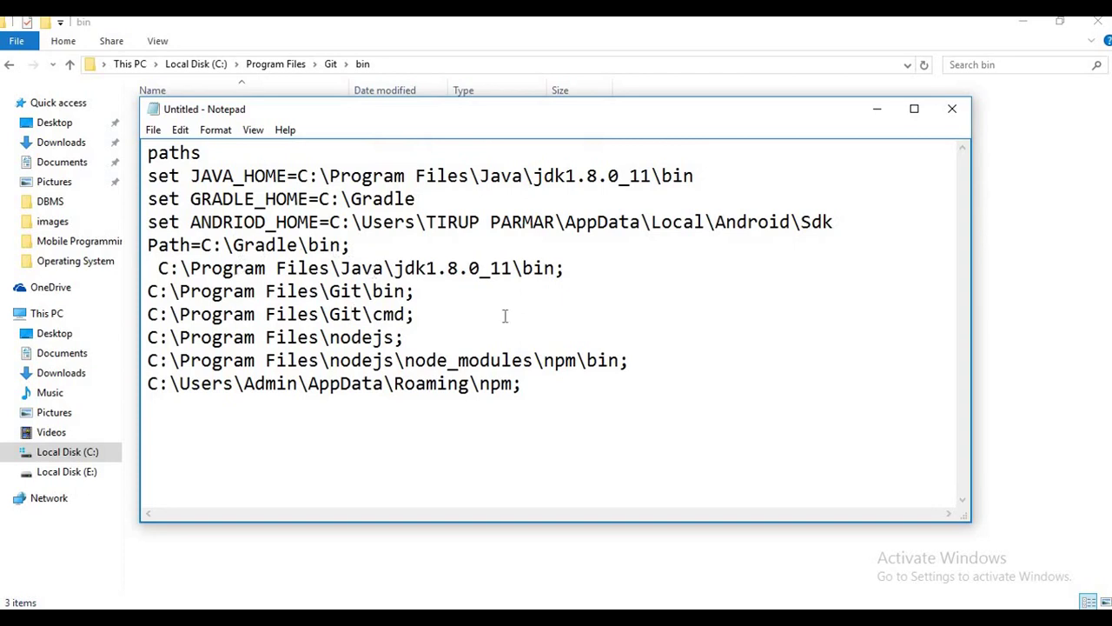
{"action": "left_click", "coordinate": [398, 556]}
{"action": "left_click", "coordinate": [275, 63]}
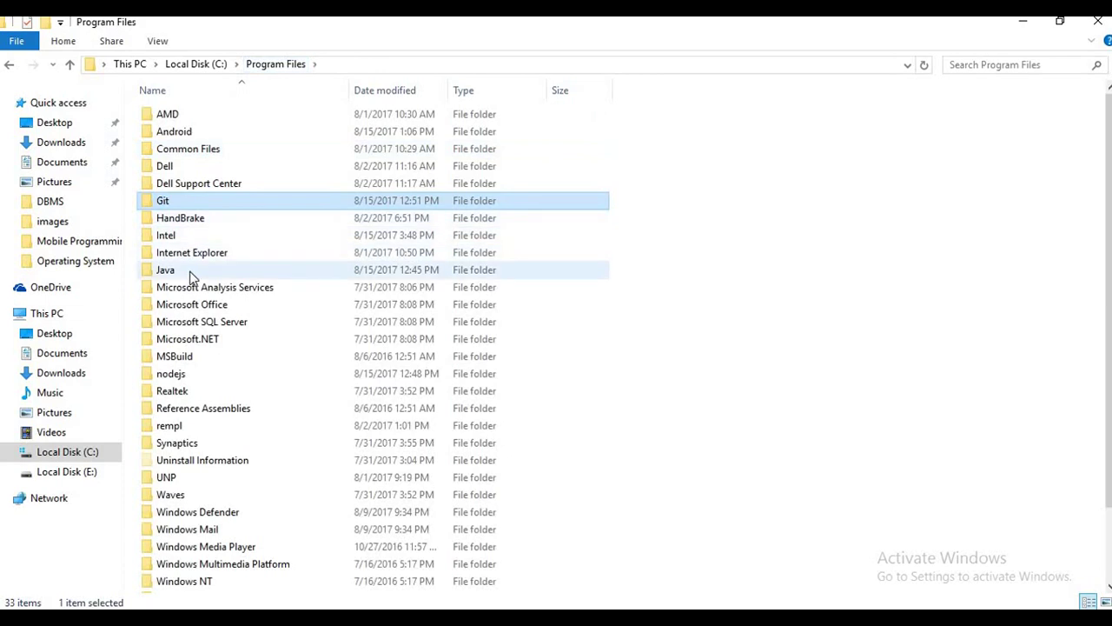
{"action": "double_click", "coordinate": [187, 277]}
{"action": "double_click", "coordinate": [224, 123]}
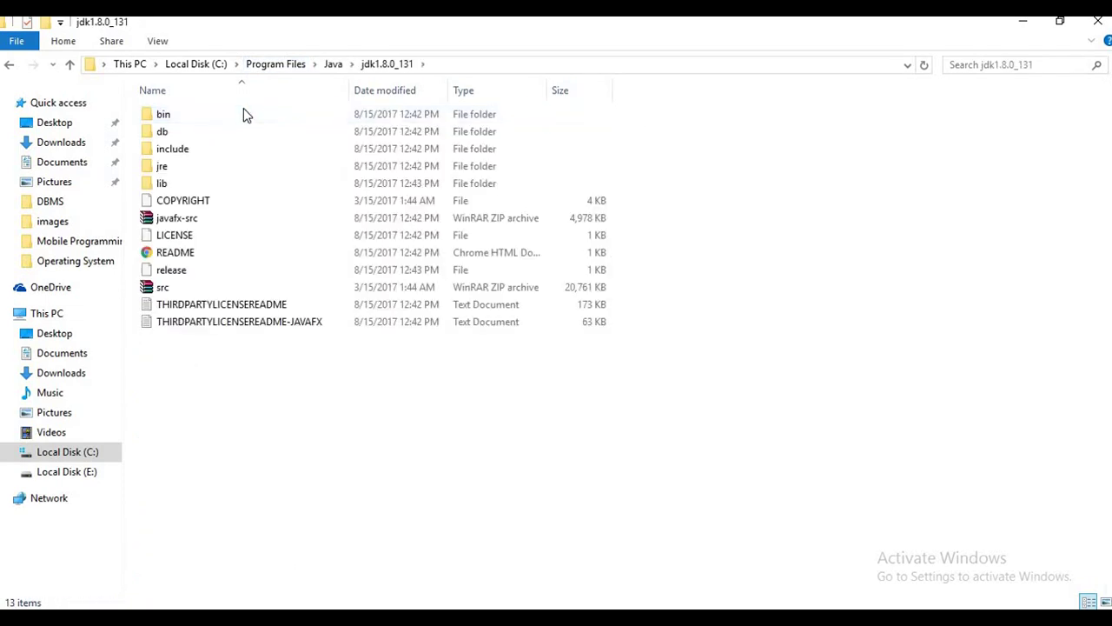
{"action": "double_click", "coordinate": [244, 113]}
Step: Paste the jdk1.8.0_131\bin path over the outdated jdk1.8.0_11 line in Notepad
{"action": "left_click", "coordinate": [470, 65]}
{"action": "key", "text": "ctrl+c"}
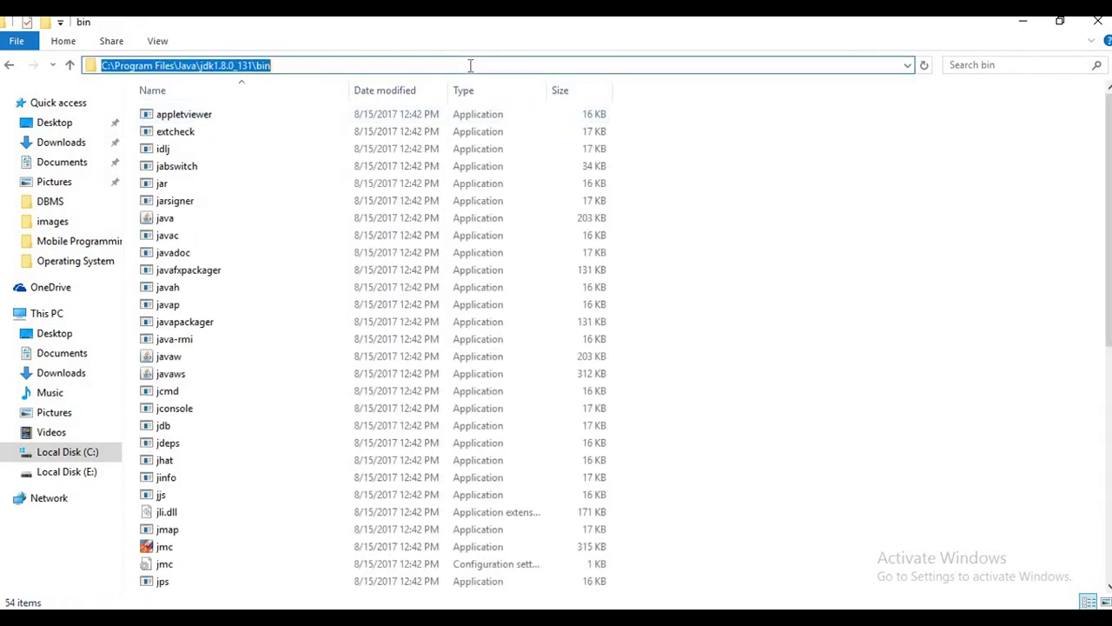
{"action": "left_click", "coordinate": [873, 365]}
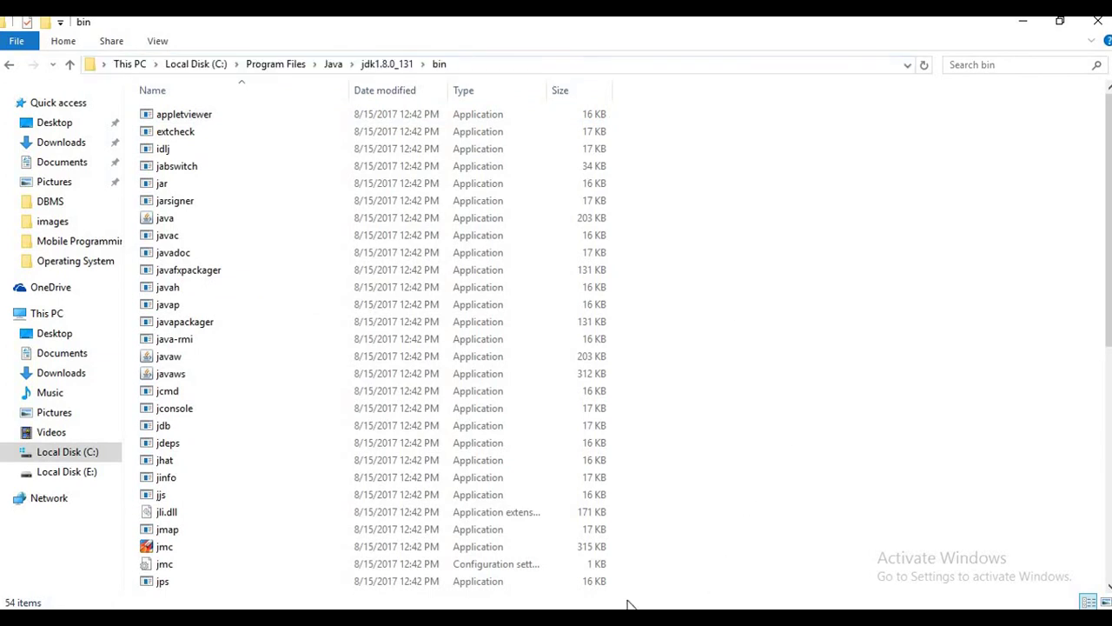
{"action": "key", "text": "alt+Tab"}
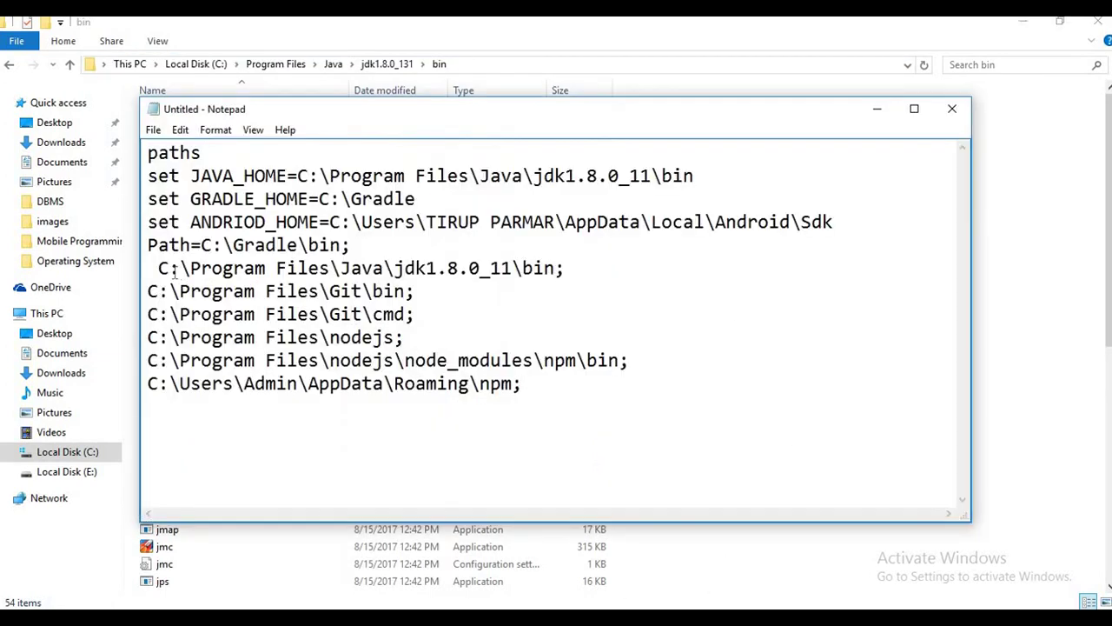
{"action": "left_click_drag", "start_coordinate": [158, 270], "coordinate": [583, 272]}
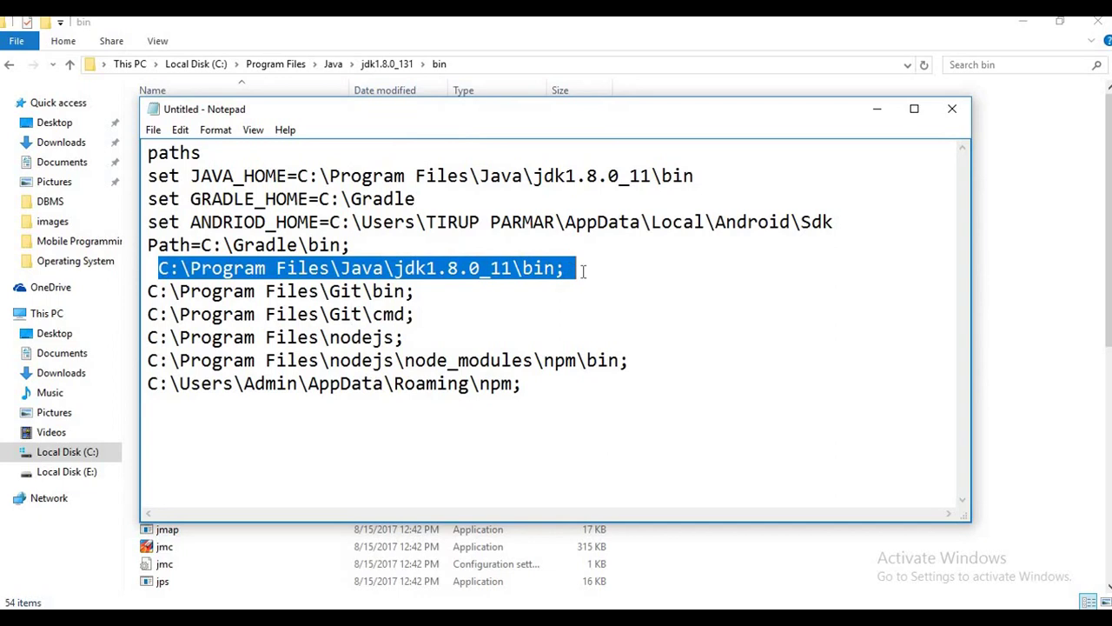
{"action": "key", "text": "ctrl+v"}
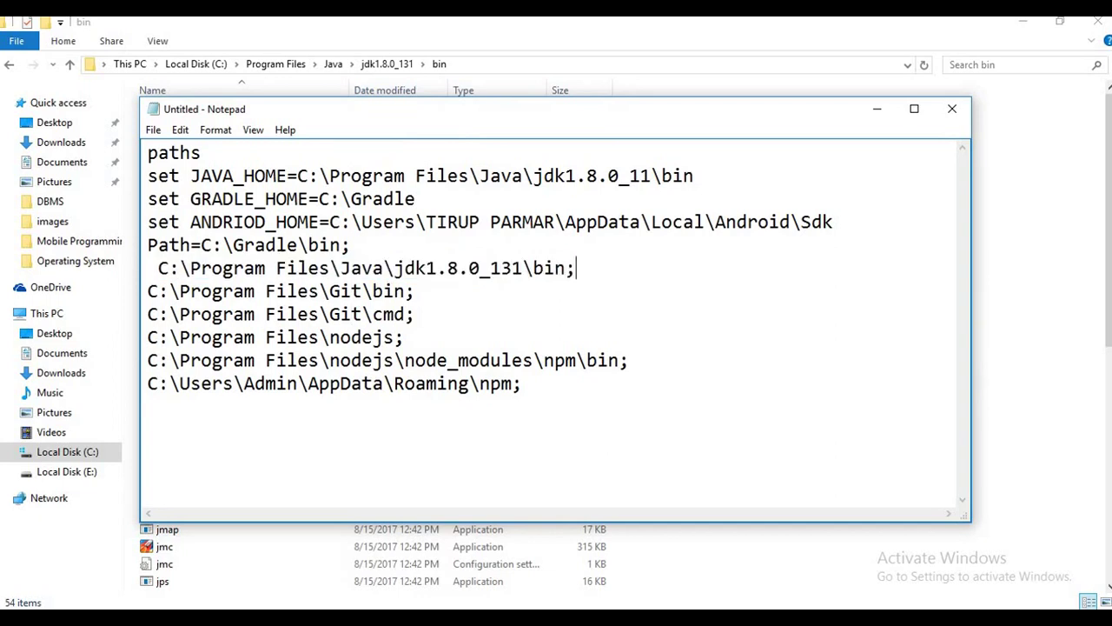
{"action": "left_click_drag", "start_coordinate": [416, 291], "coordinate": [351, 291]}
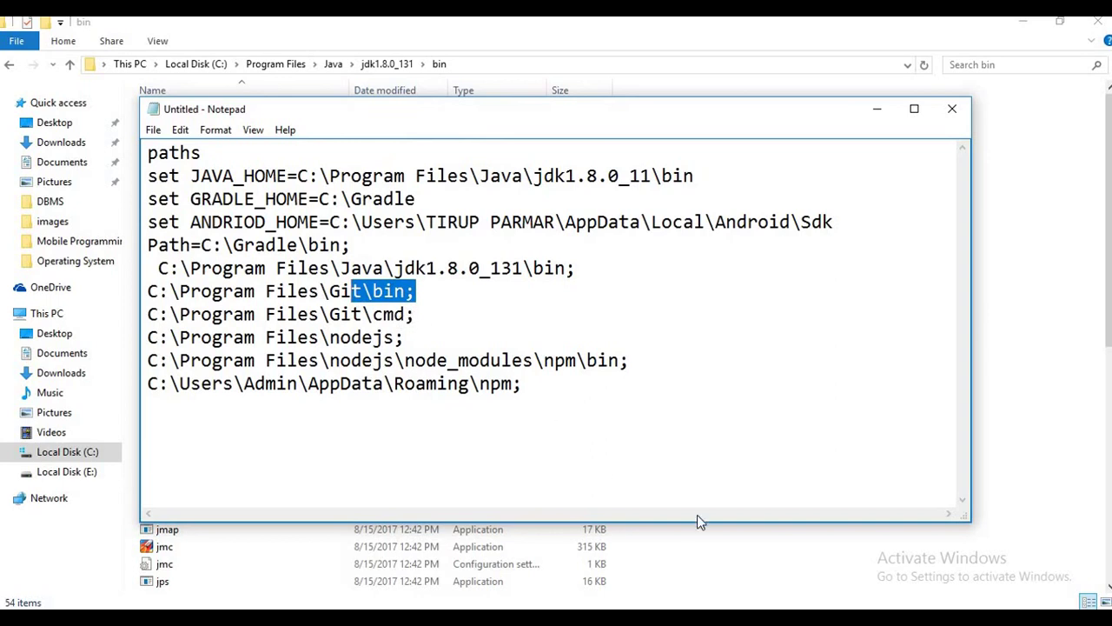
{"action": "left_click", "coordinate": [708, 570]}
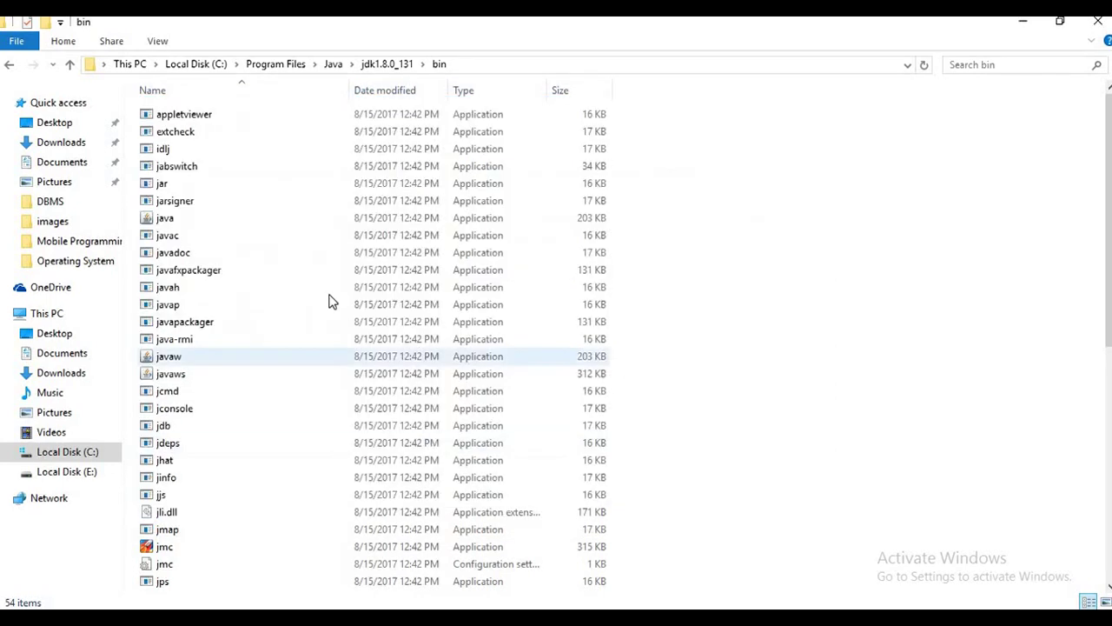
Step: Confirm C:\Program Files\Git\cmd exists as listed in the notes
{"action": "left_click", "coordinate": [276, 64]}
{"action": "double_click", "coordinate": [164, 200]}
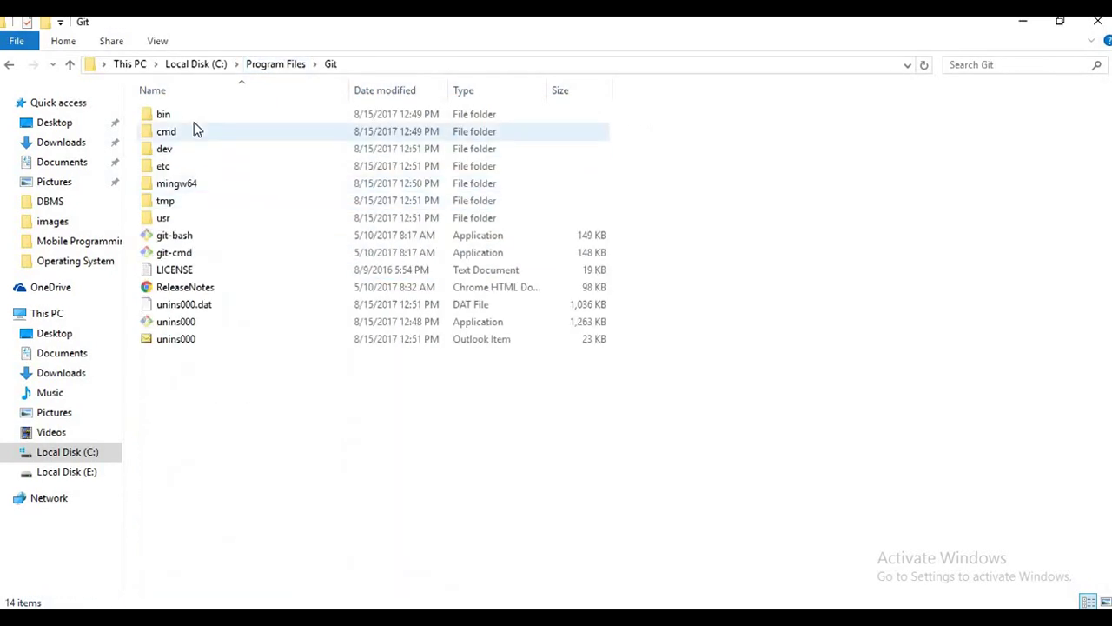
{"action": "double_click", "coordinate": [183, 136]}
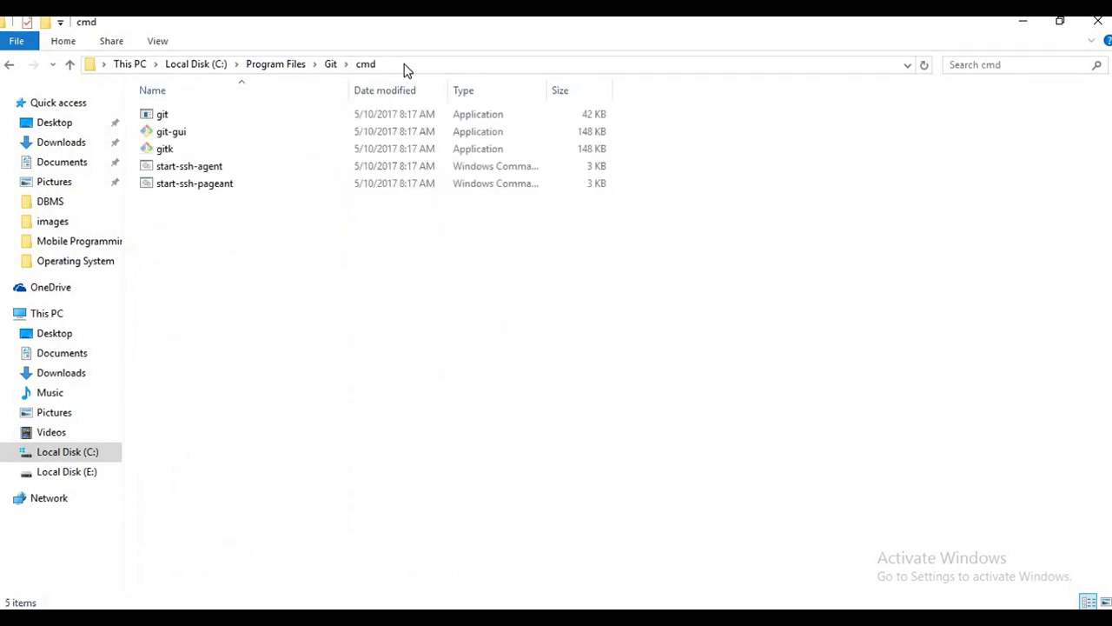
{"action": "key", "text": "alt+Tab"}
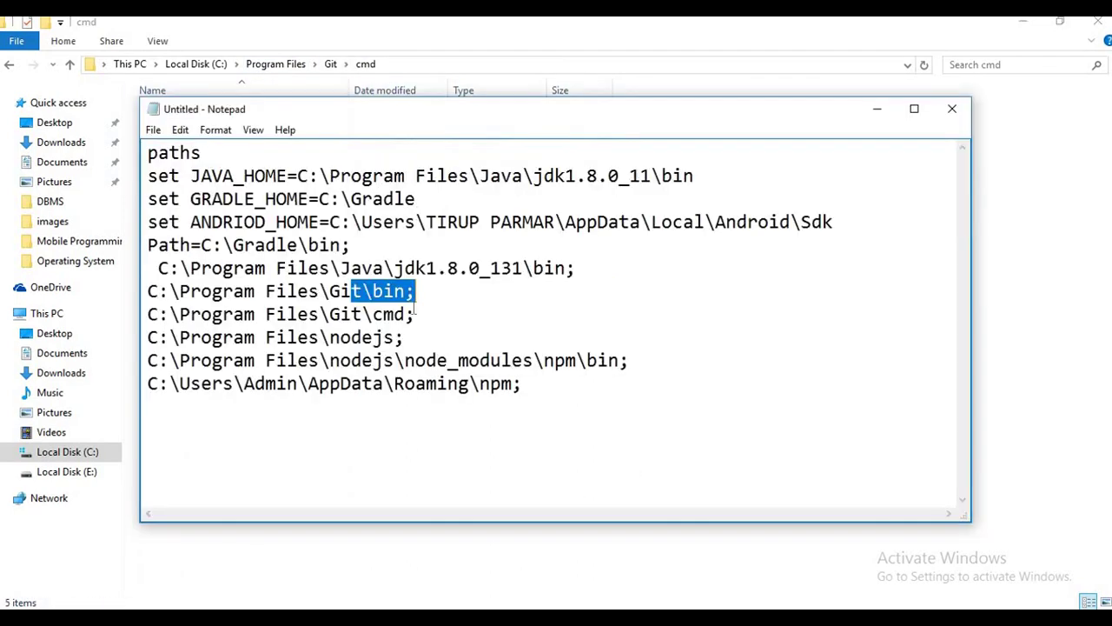
{"action": "left_click", "coordinate": [417, 346]}
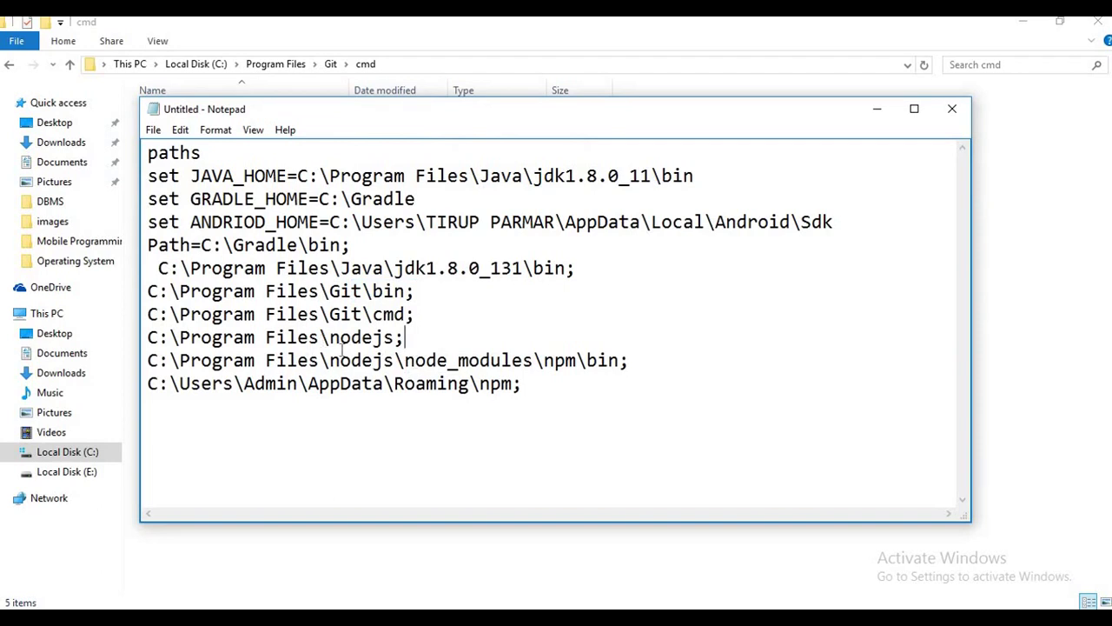
{"action": "left_click", "coordinate": [335, 591]}
Step: Browse into Program Files\nodejs\node_modules\npm, comparing with the notes
{"action": "left_click", "coordinate": [265, 65]}
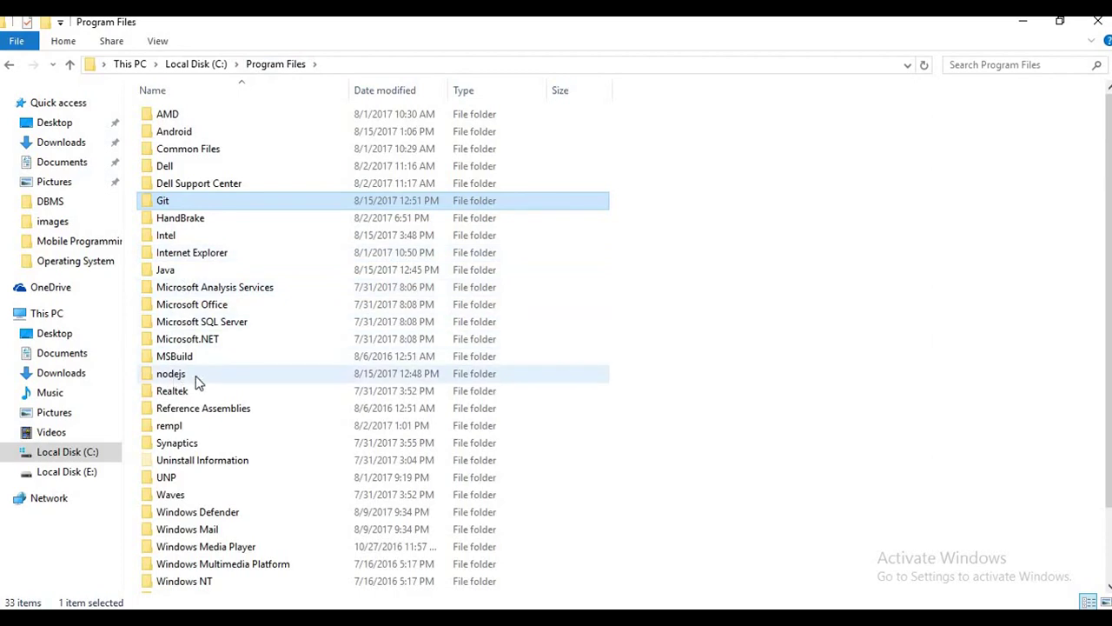
{"action": "left_click", "coordinate": [201, 379]}
{"action": "double_click", "coordinate": [206, 380]}
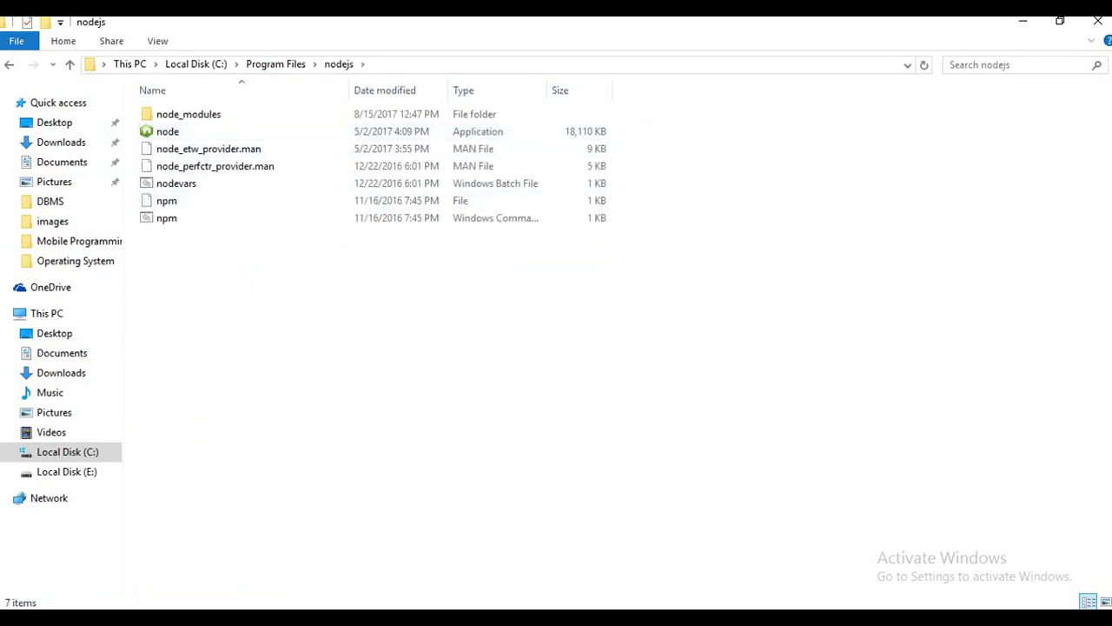
{"action": "left_click", "coordinate": [620, 539]}
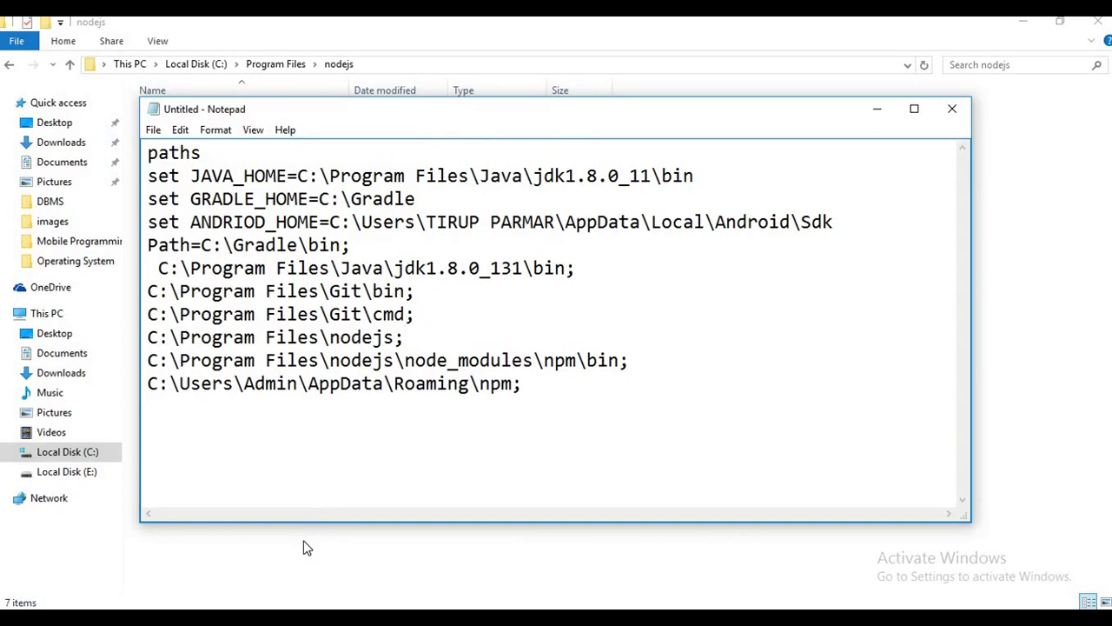
{"action": "left_click", "coordinate": [278, 532]}
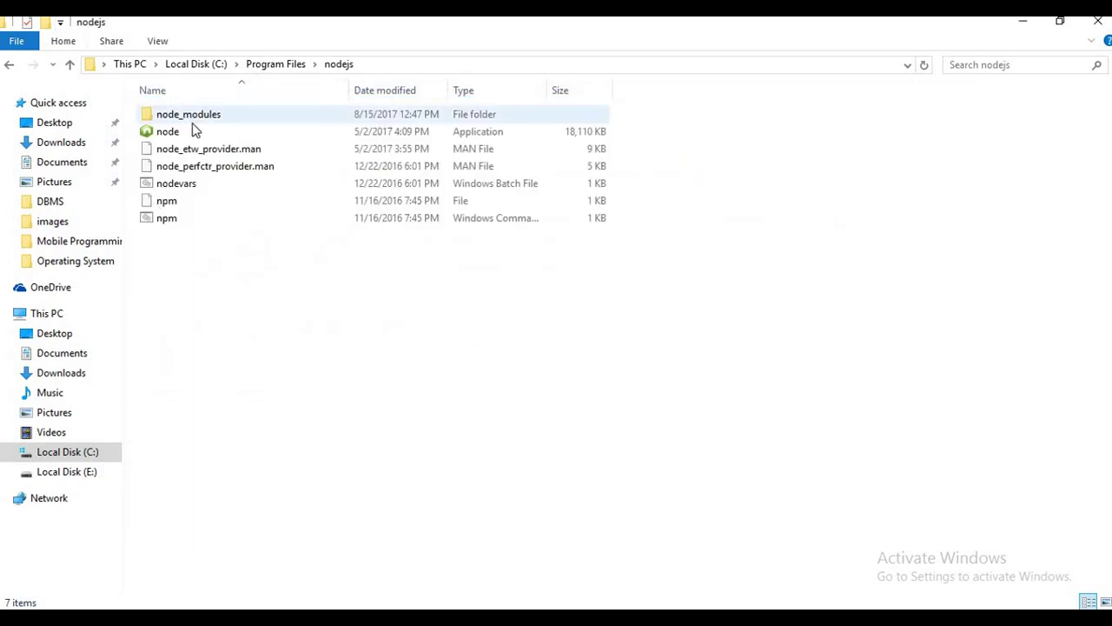
{"action": "double_click", "coordinate": [207, 119]}
{"action": "double_click", "coordinate": [190, 115]}
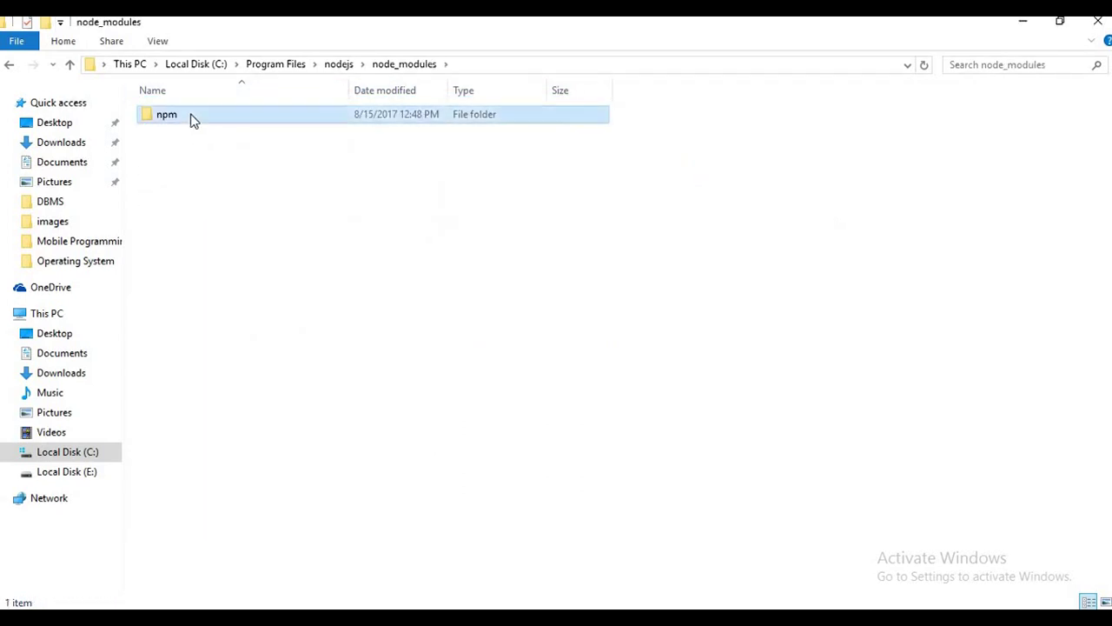
Step: Verify npm's bin folder matches the notes, then return to the Local Disk (C:) root
{"action": "key", "text": "alt+Tab"}
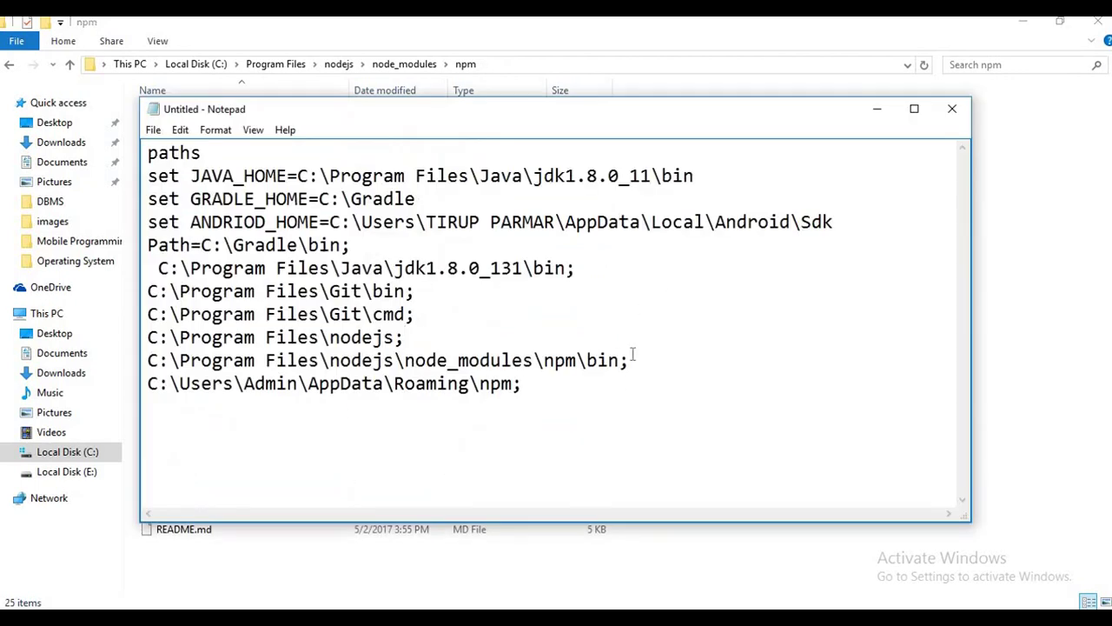
{"action": "left_click", "coordinate": [807, 562]}
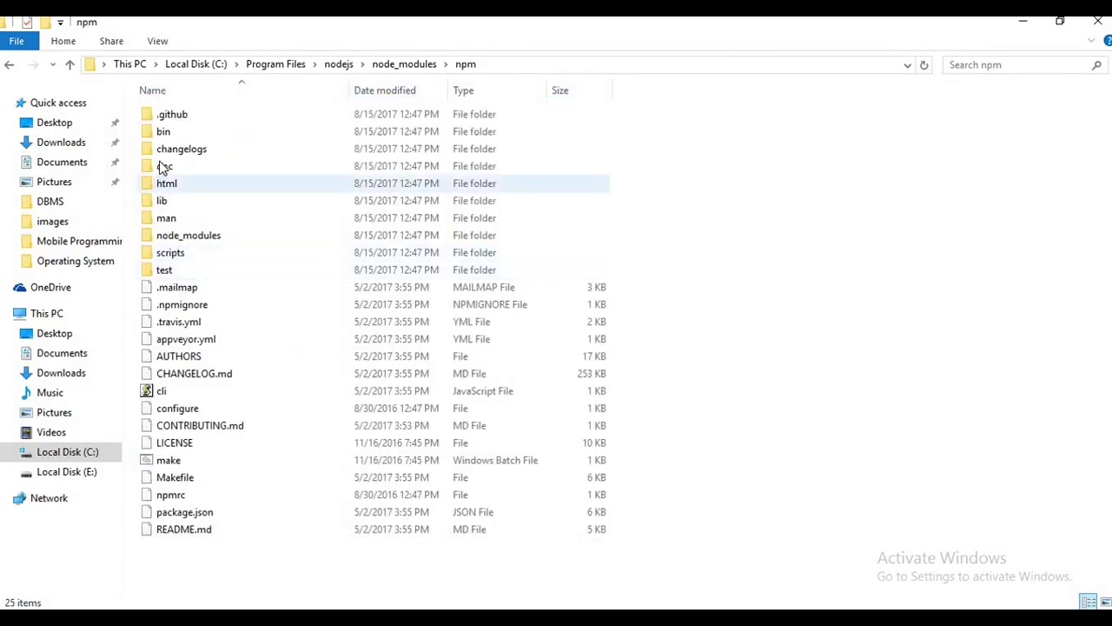
{"action": "left_click", "coordinate": [167, 133]}
{"action": "double_click", "coordinate": [167, 133]}
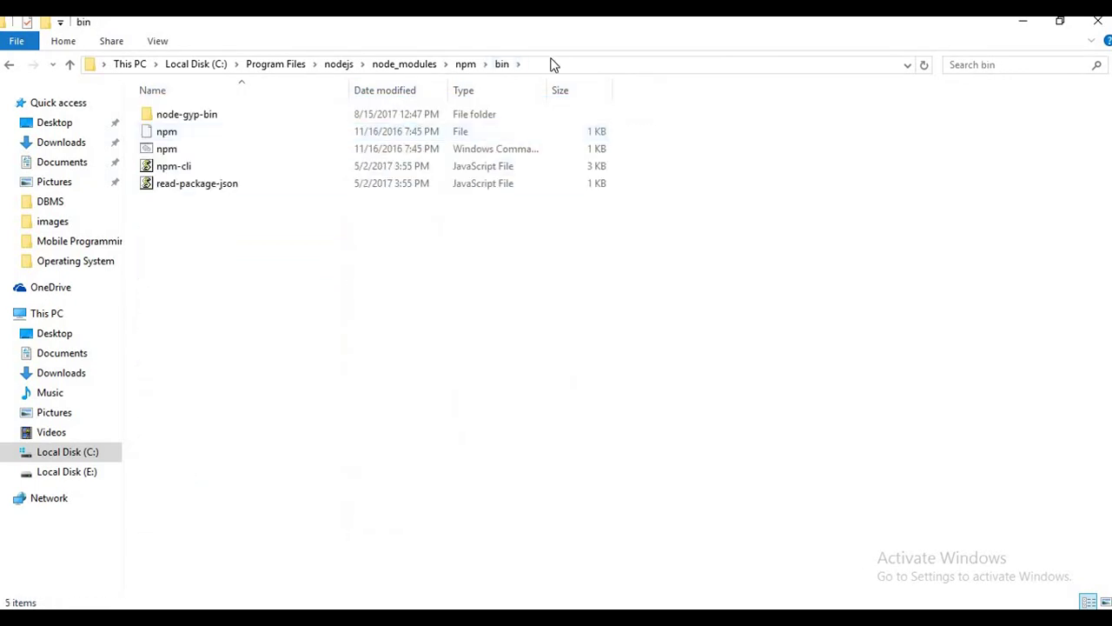
{"action": "key", "text": "alt+Tab"}
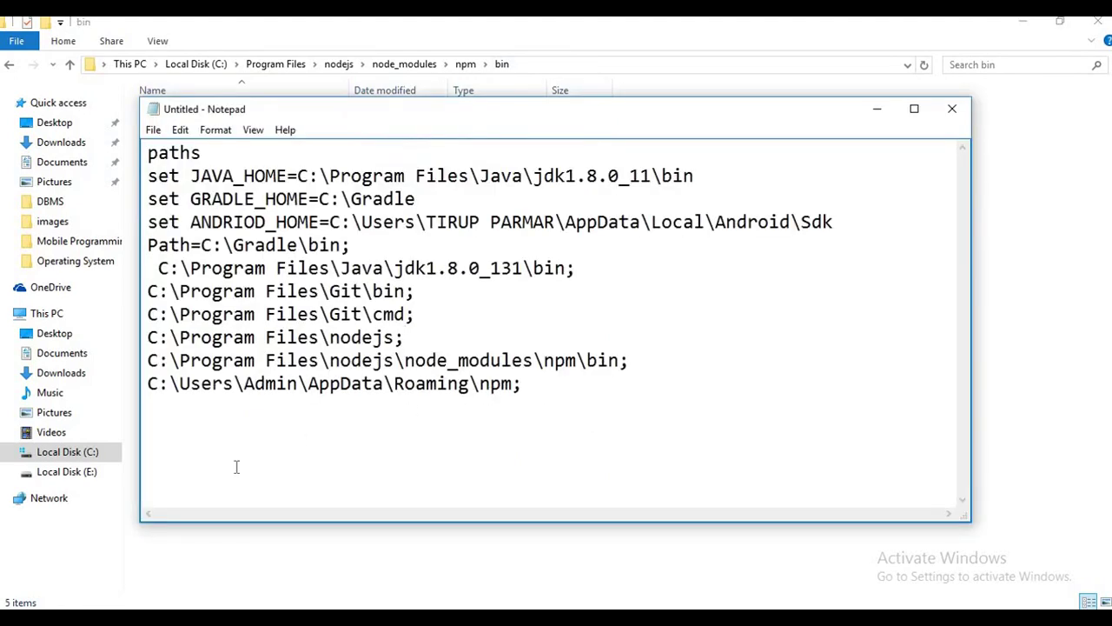
{"action": "key", "text": "alt+Tab"}
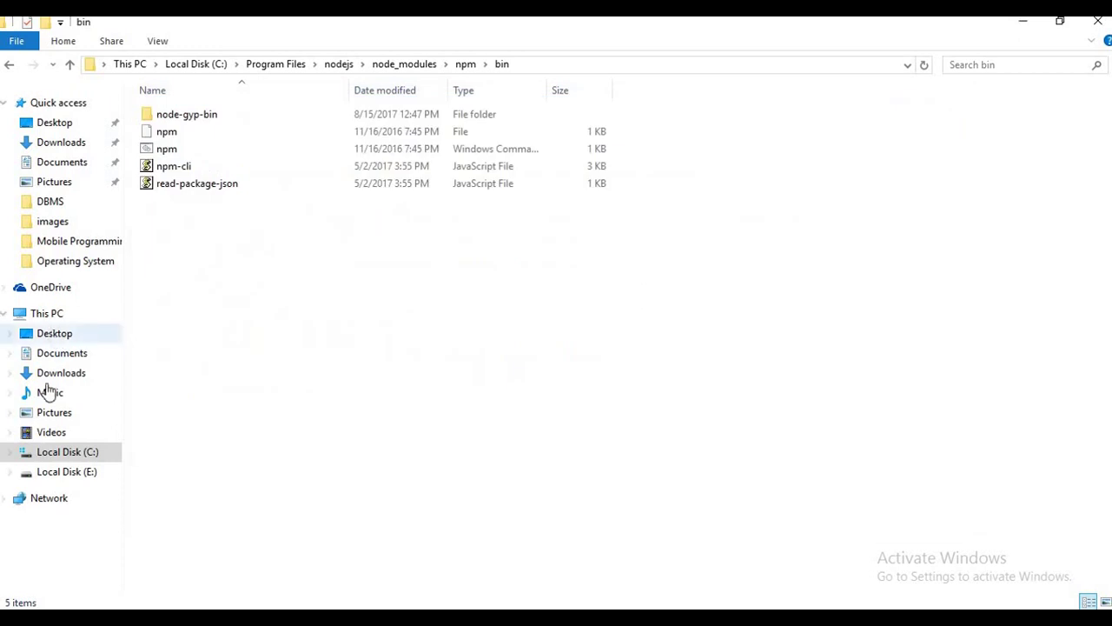
{"action": "left_click", "coordinate": [73, 452]}
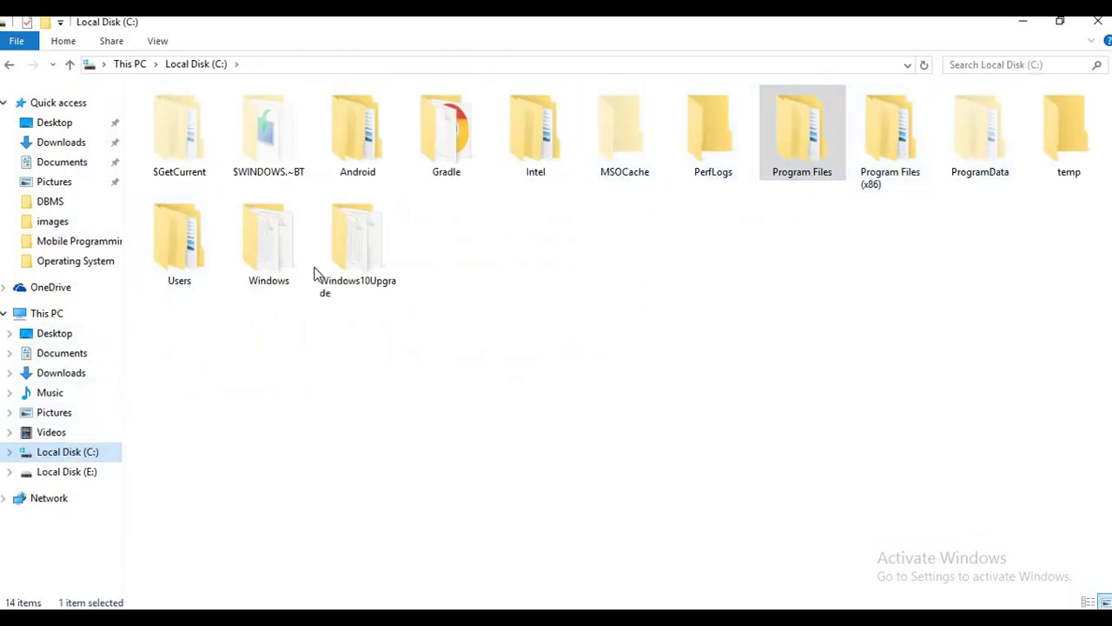
{"action": "double_click", "coordinate": [217, 273]}
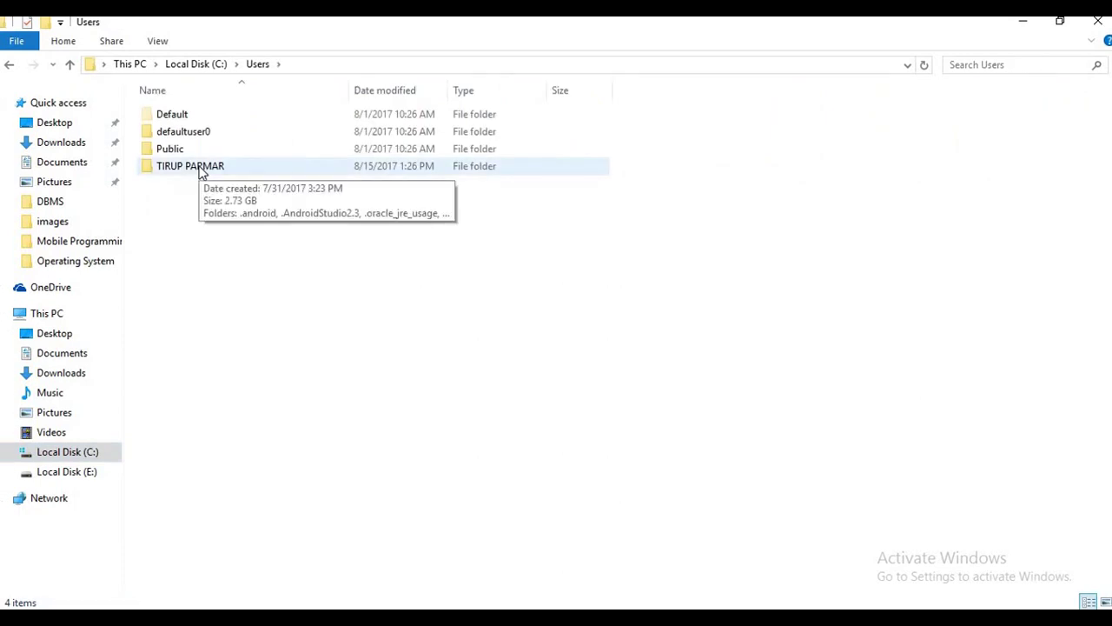
{"action": "double_click", "coordinate": [200, 168]}
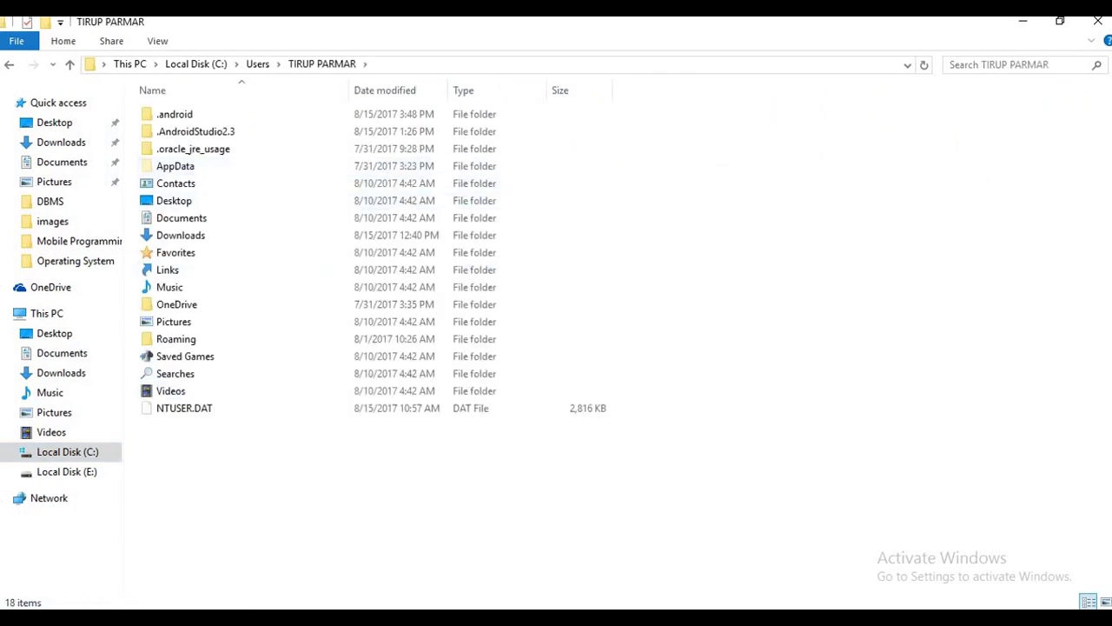
{"action": "key", "text": "alt+Tab"}
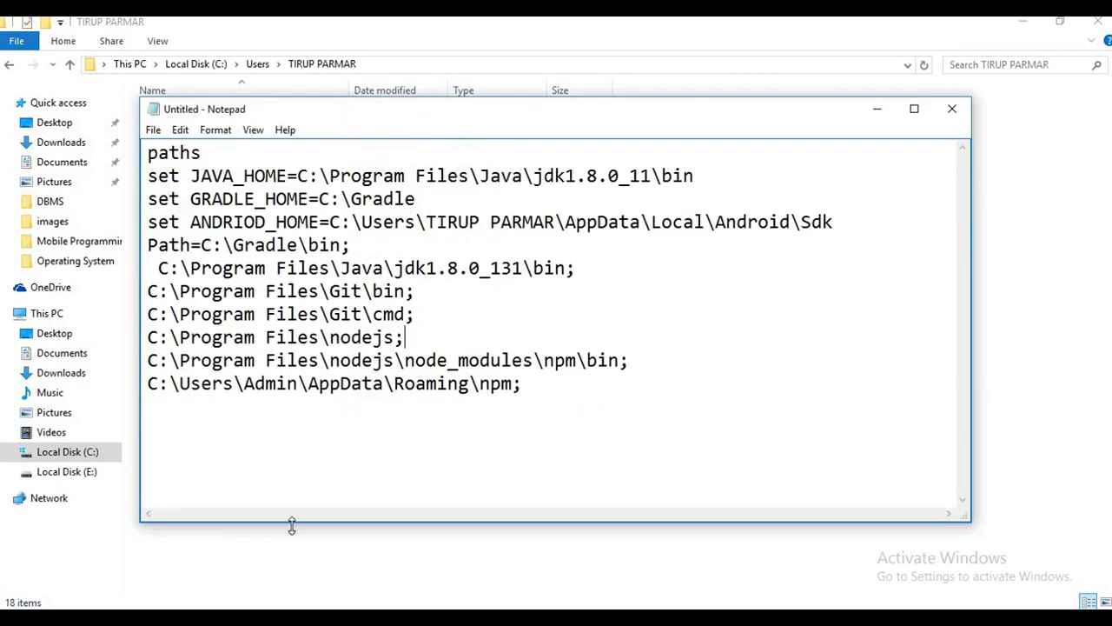
{"action": "left_click", "coordinate": [281, 550]}
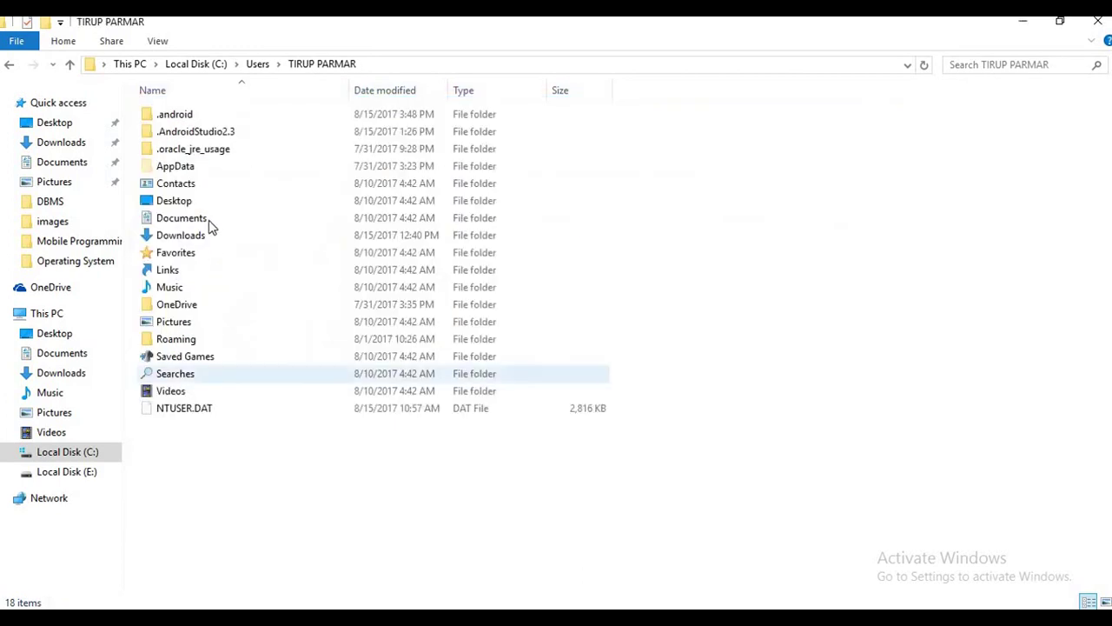
{"action": "double_click", "coordinate": [186, 167]}
{"action": "left_click", "coordinate": [323, 65]}
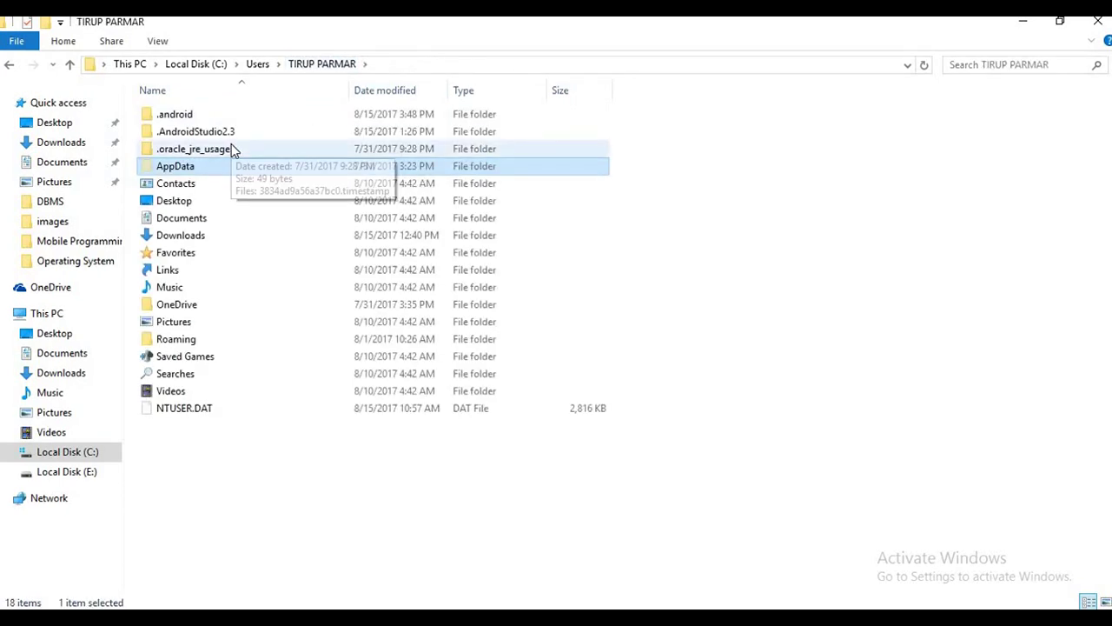
{"action": "left_click", "coordinate": [17, 40]}
{"action": "mouse_move", "coordinate": [31, 68]}
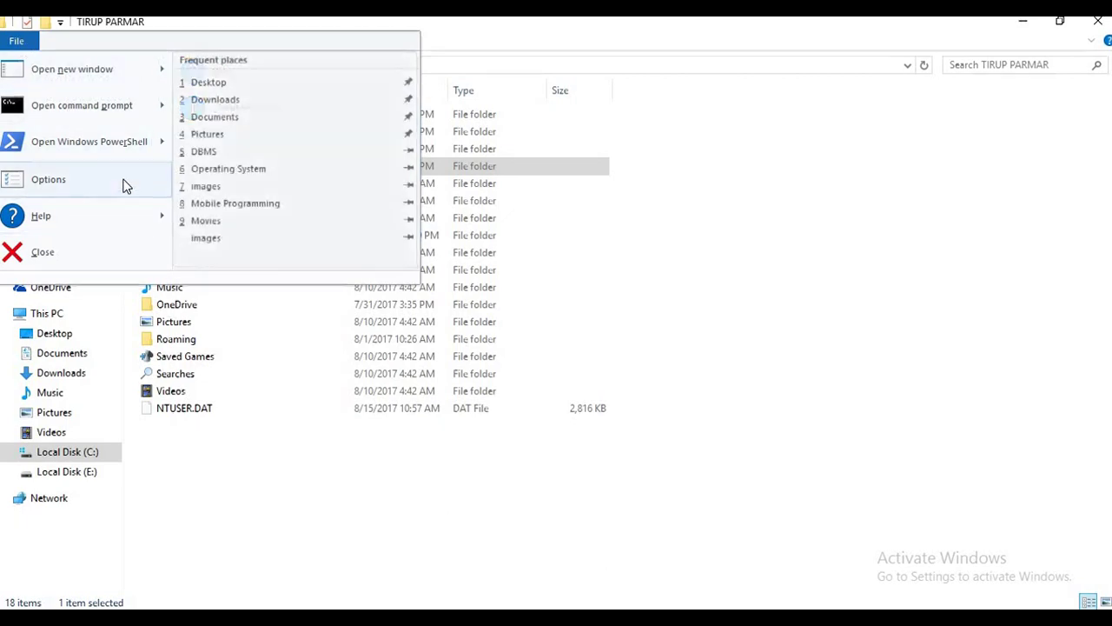
{"action": "mouse_move", "coordinate": [171, 77]}
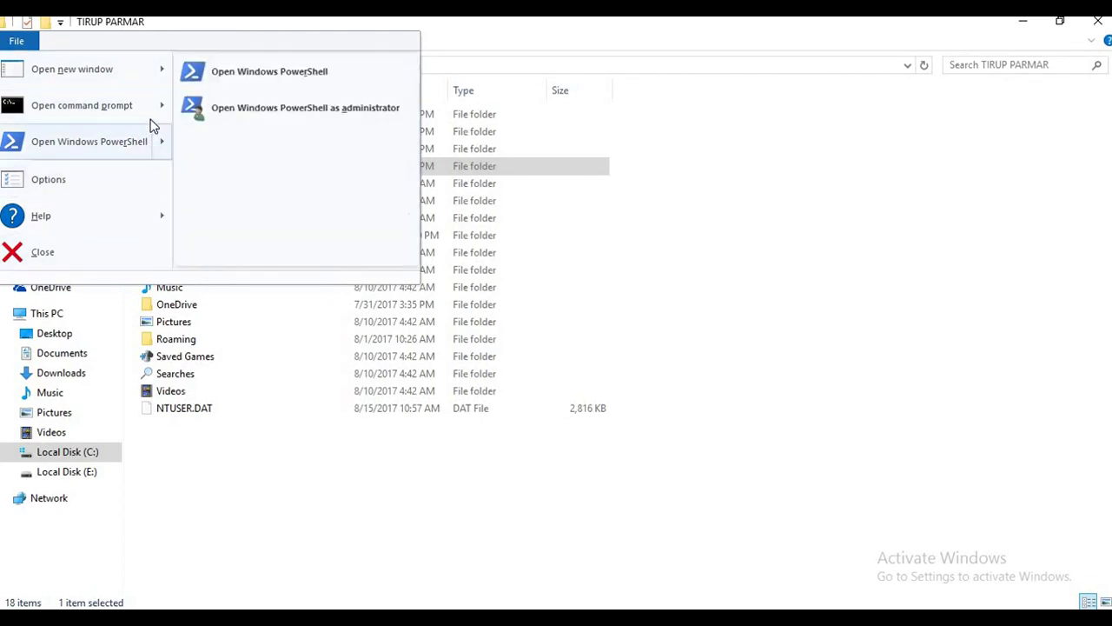
{"action": "mouse_move", "coordinate": [85, 76]}
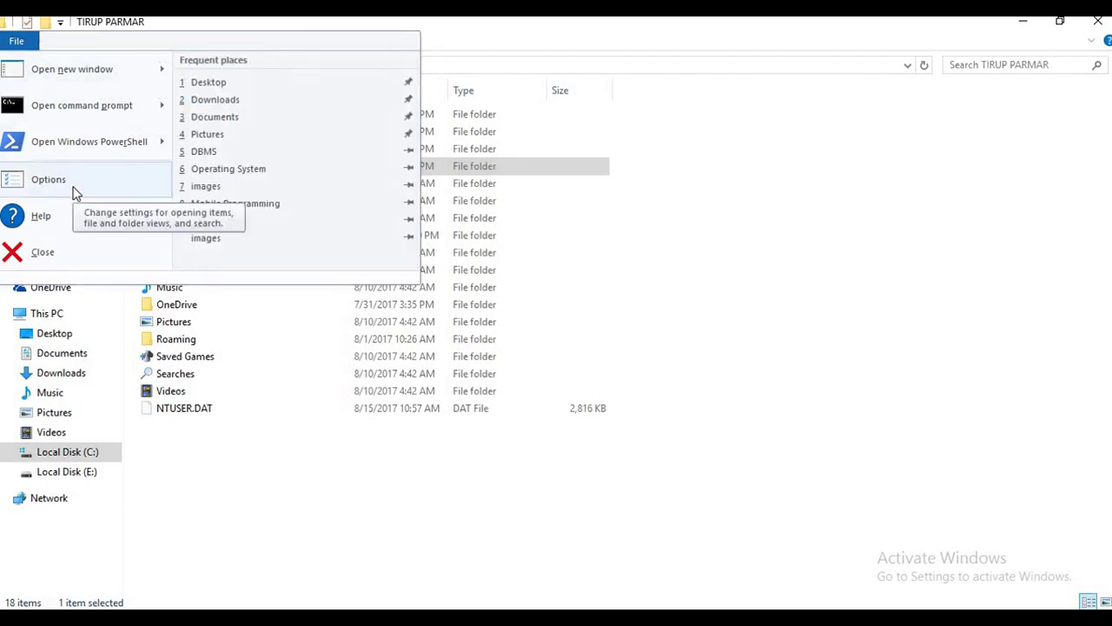
{"action": "key", "text": "Escape"}
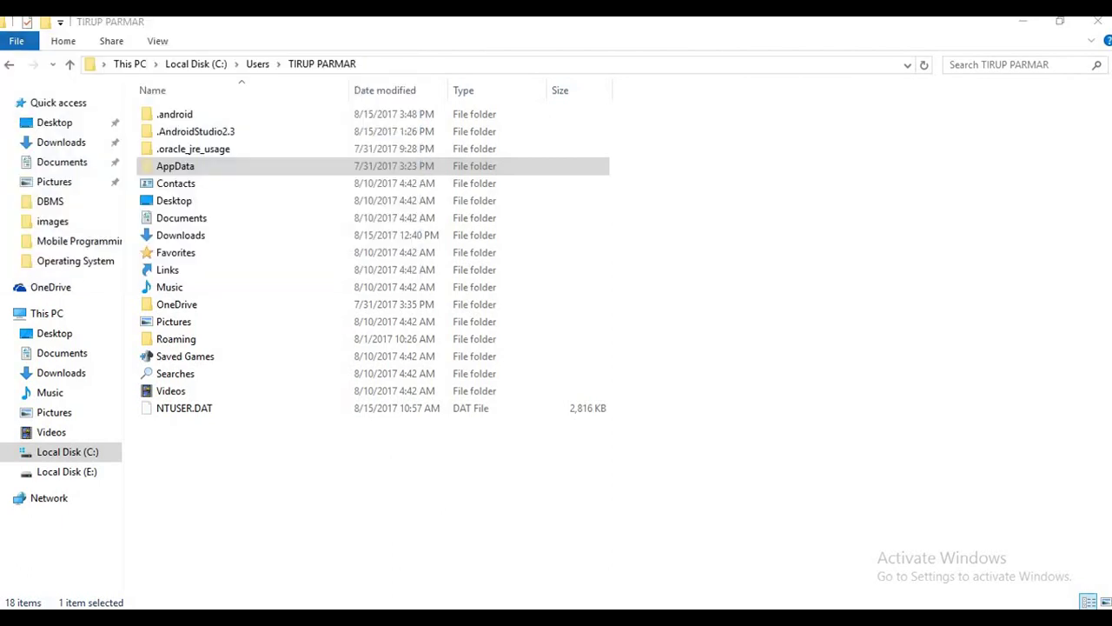
{"action": "left_click", "coordinate": [159, 42]}
Step: Turn on 'Show hidden files, folders, and drives' in Folder Options and confirm with OK
{"action": "left_click", "coordinate": [159, 42]}
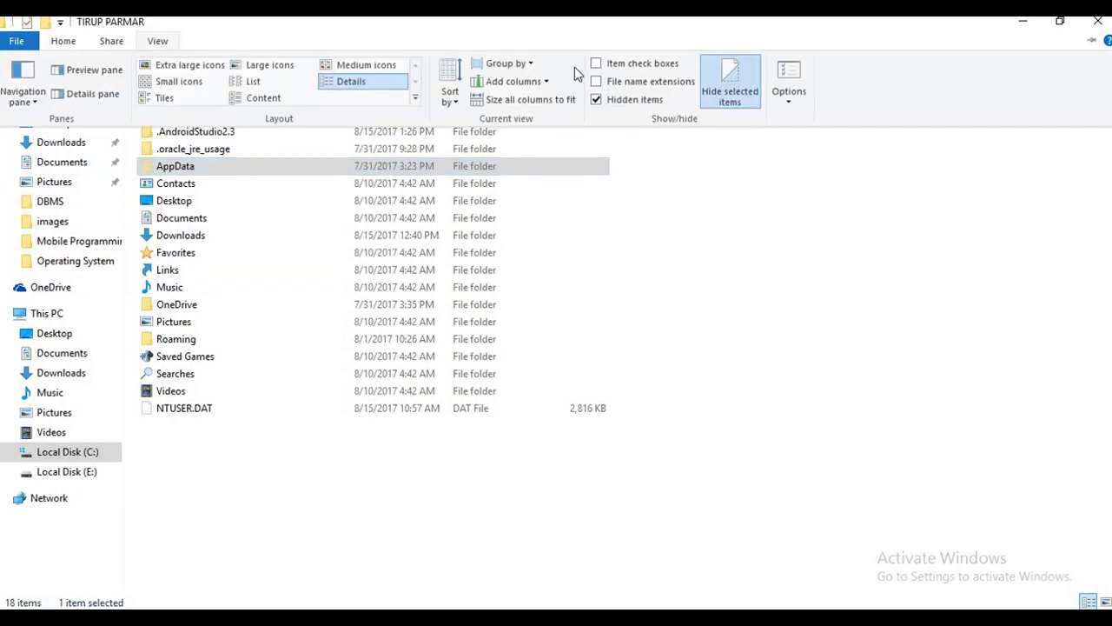
{"action": "left_click", "coordinate": [788, 102]}
{"action": "left_click", "coordinate": [869, 119]}
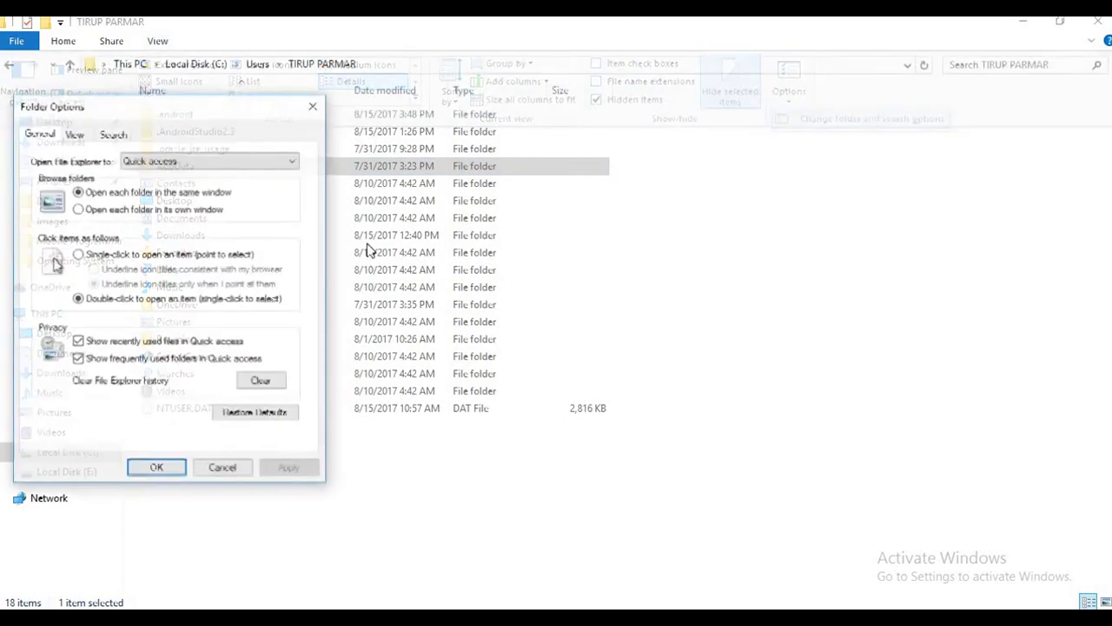
{"action": "left_click_drag", "start_coordinate": [137, 111], "coordinate": [509, 107]}
{"action": "left_click", "coordinate": [446, 131]}
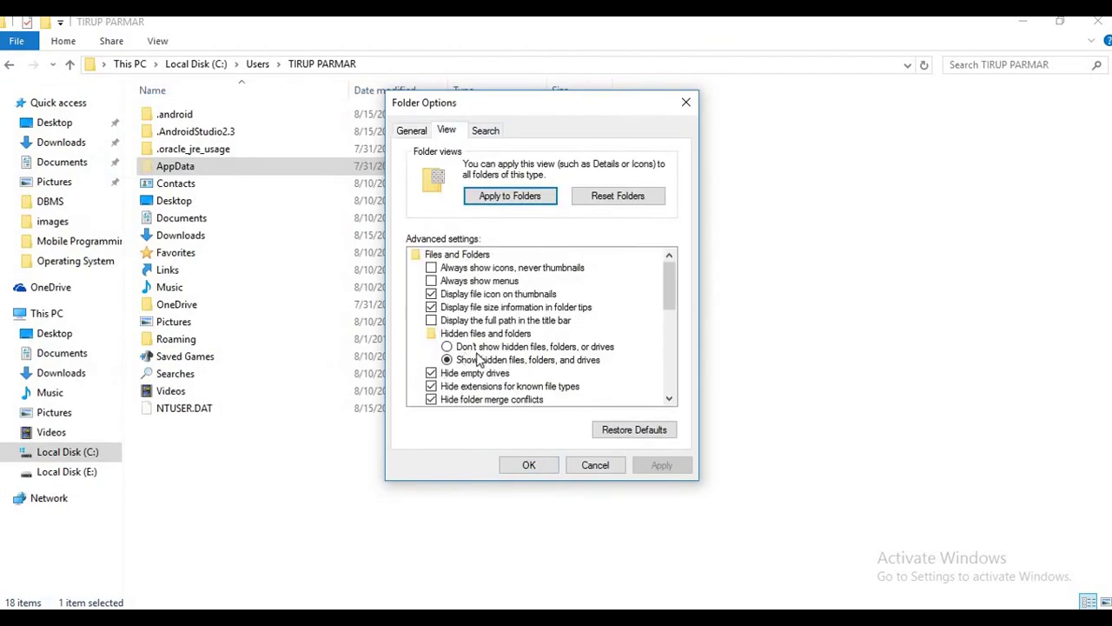
{"action": "left_click", "coordinate": [541, 464]}
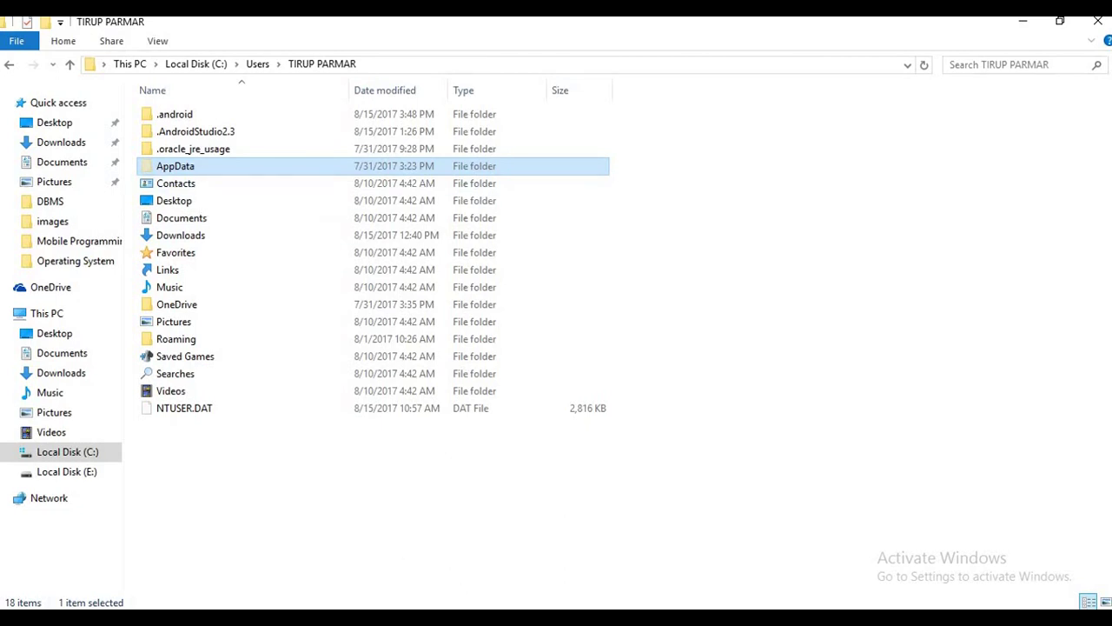
Step: Minimize Notepad and File Explorer to reach the Path list and deselect its npm entry
{"action": "key", "text": "alt+Tab"}
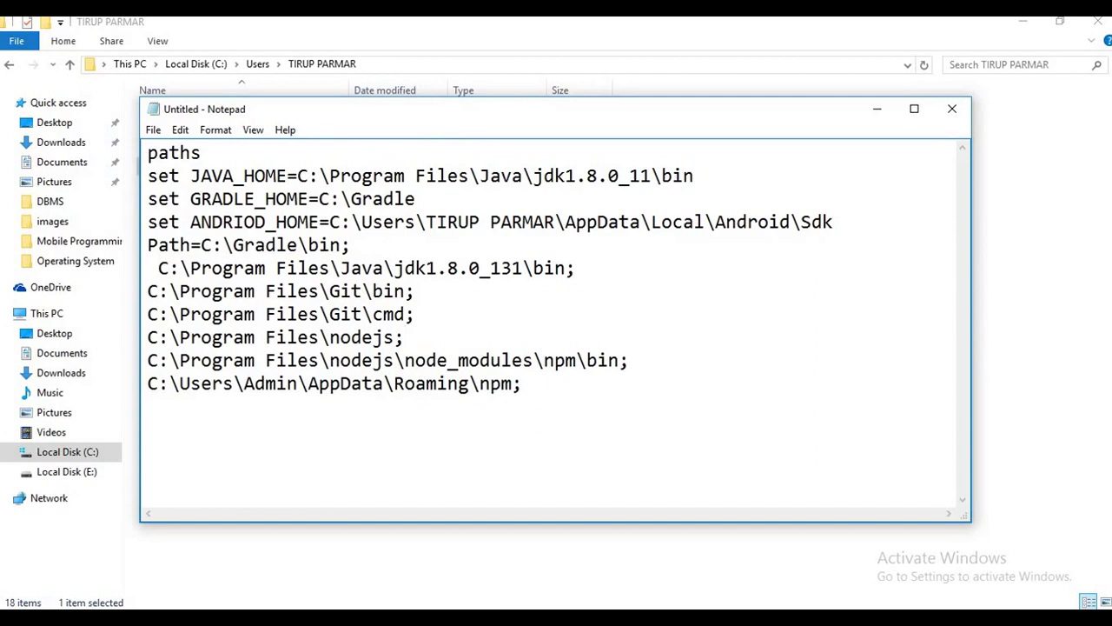
{"action": "left_click", "coordinate": [878, 109]}
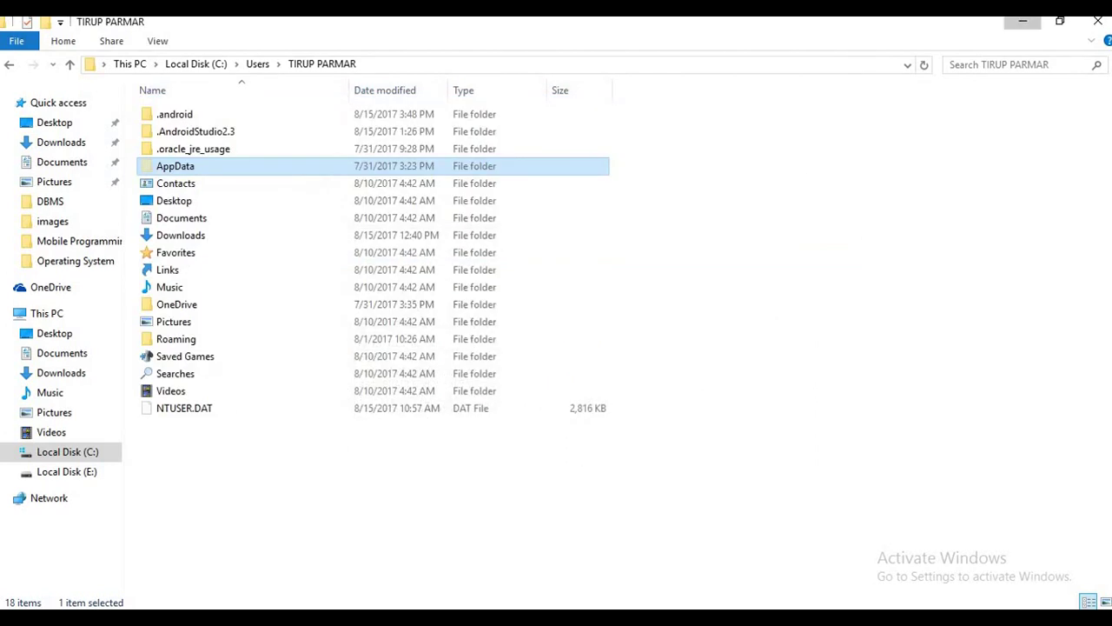
{"action": "left_click", "coordinate": [1022, 21]}
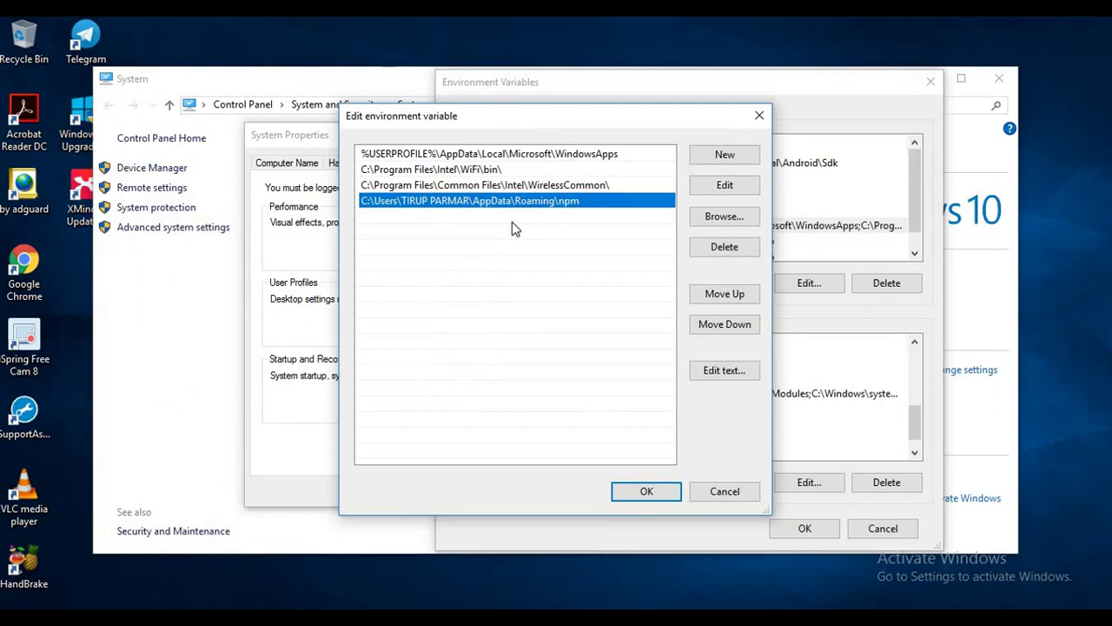
{"action": "left_click", "coordinate": [513, 299]}
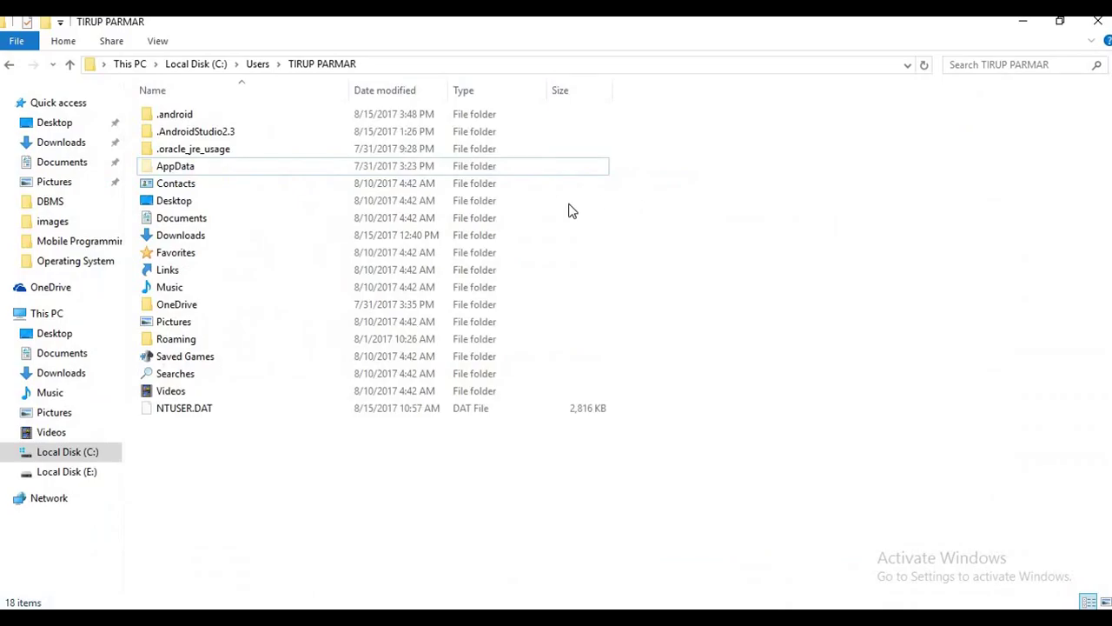
Step: Open AppData\Roaming\npm in the user profile and show its full path
{"action": "double_click", "coordinate": [171, 167]}
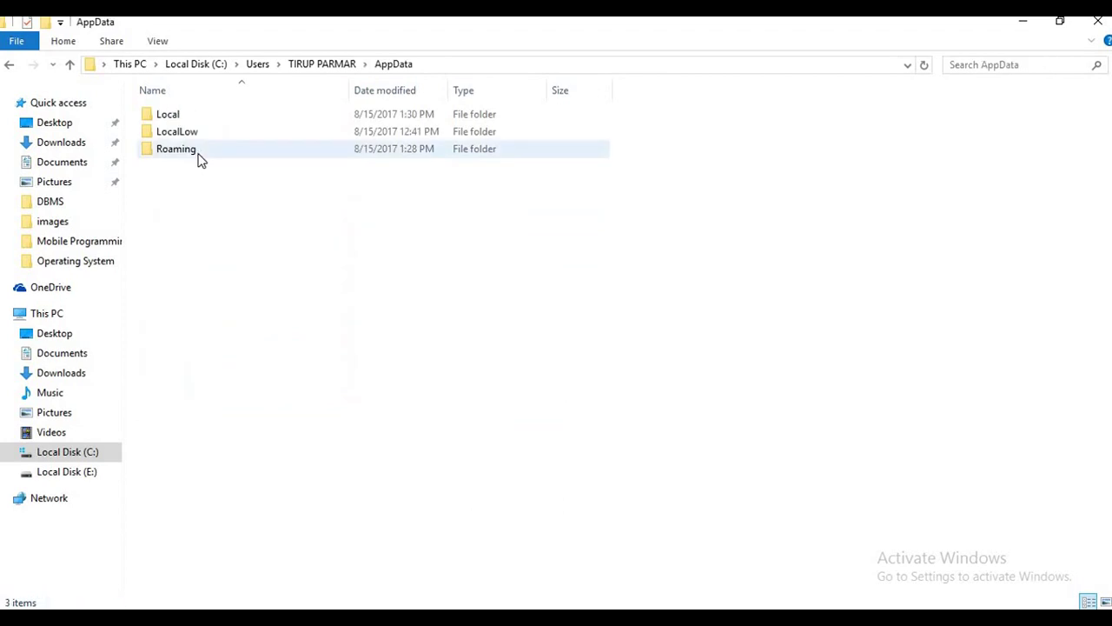
{"action": "double_click", "coordinate": [199, 160]}
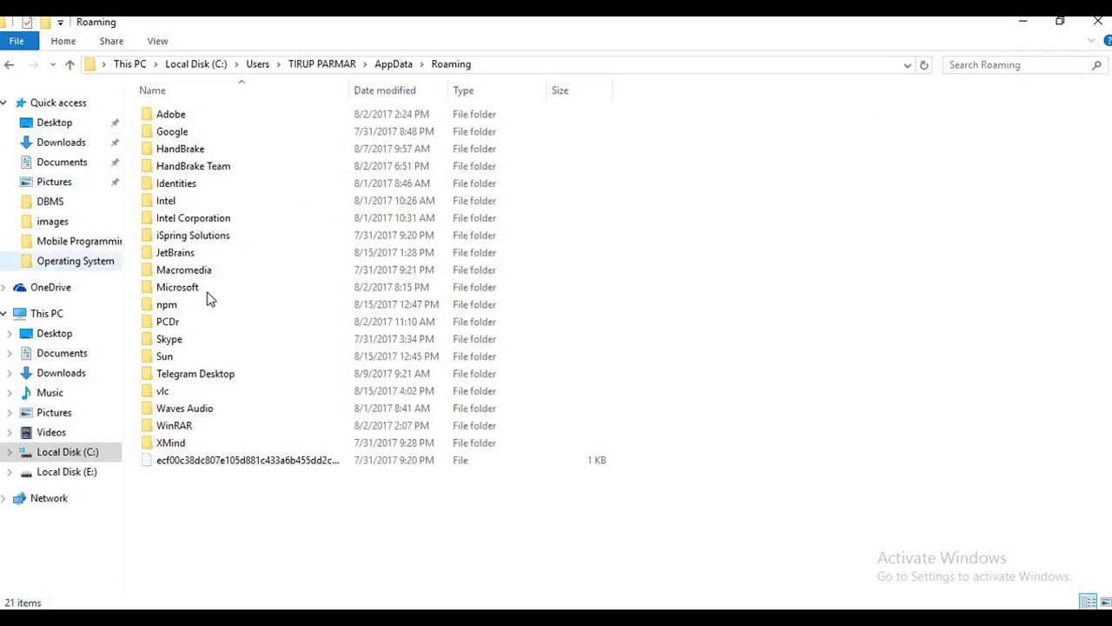
{"action": "left_click", "coordinate": [166, 304]}
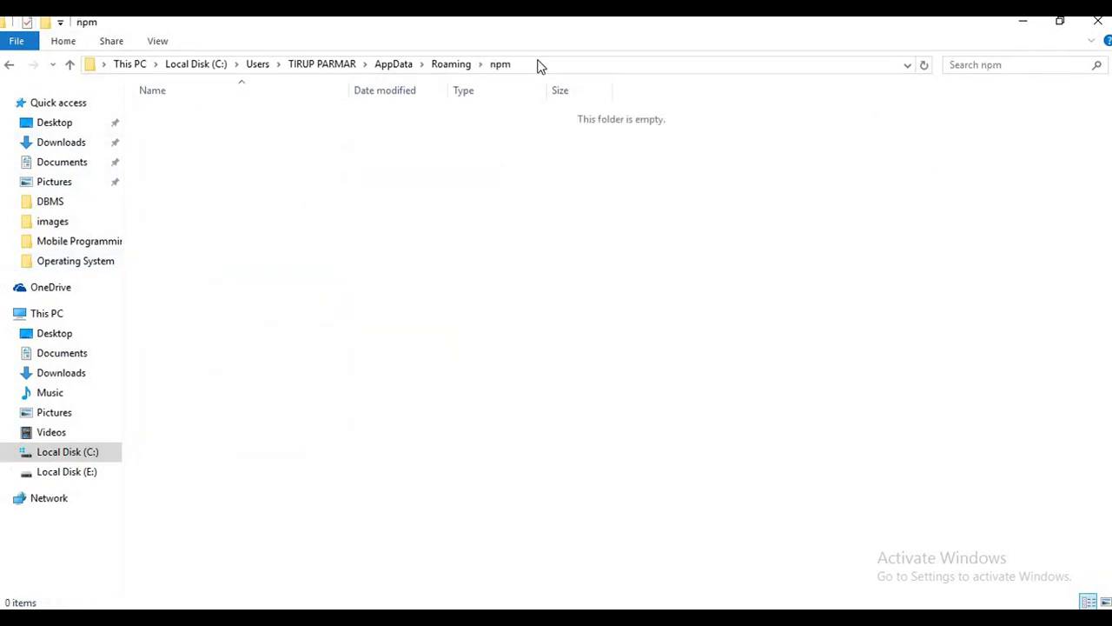
{"action": "left_click", "coordinate": [538, 64]}
{"action": "key", "text": "ctrl+c"}
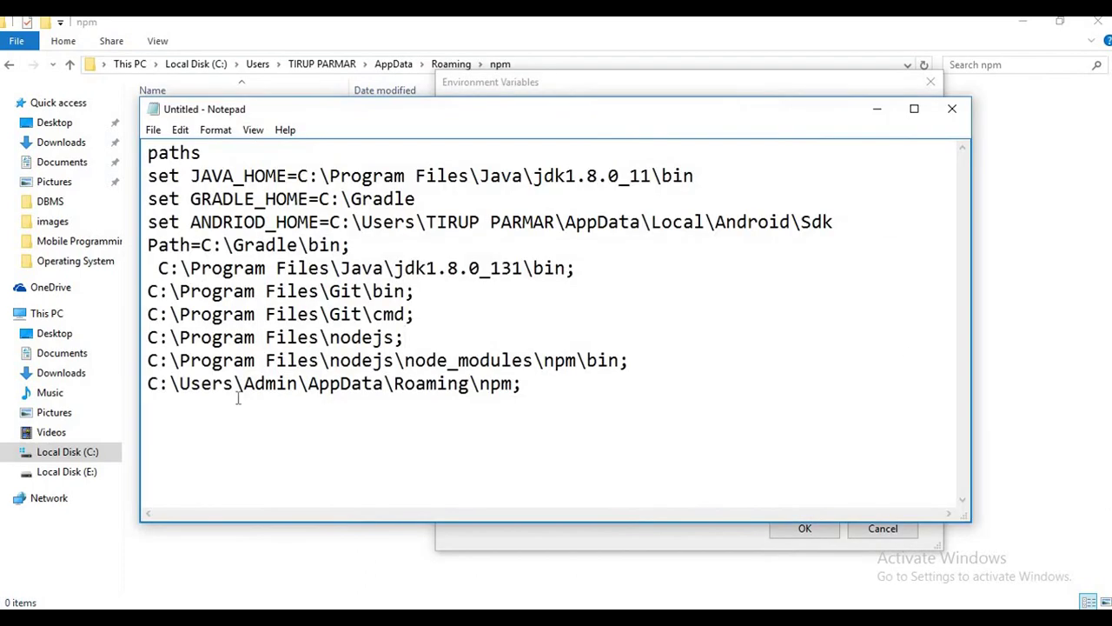
Step: Replace the Roaming npm line with the correct profile path plus ';', then select all entries
{"action": "left_click_drag", "start_coordinate": [145, 358], "coordinate": [650, 356]}
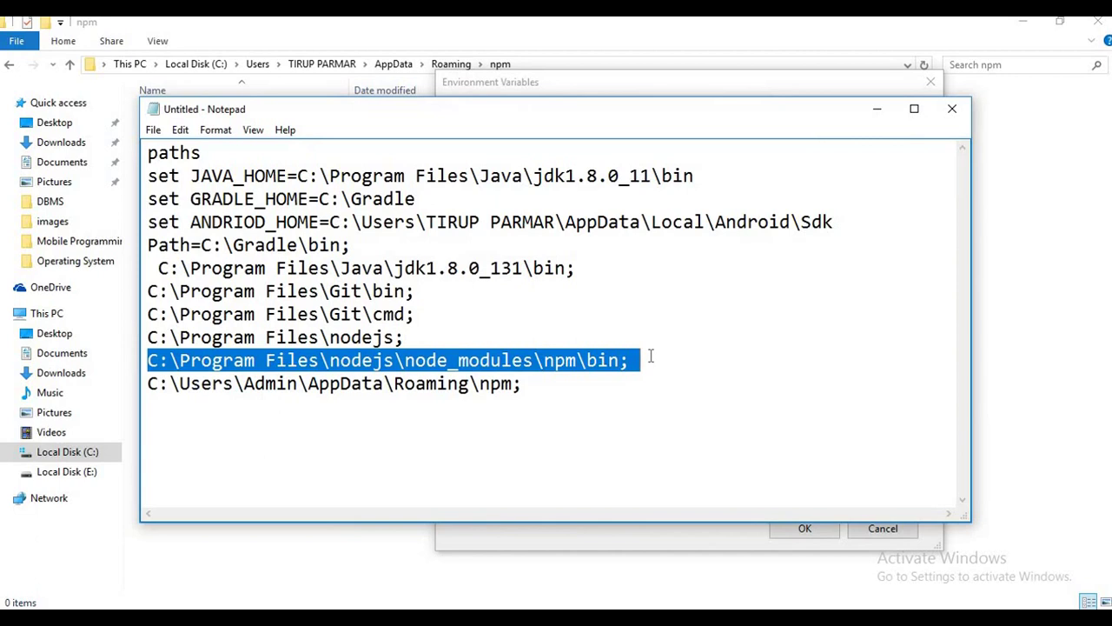
{"action": "left_click_drag", "start_coordinate": [528, 384], "coordinate": [125, 390]}
{"action": "key", "text": "ctrl+v"}
{"action": "type", "text": ";"}
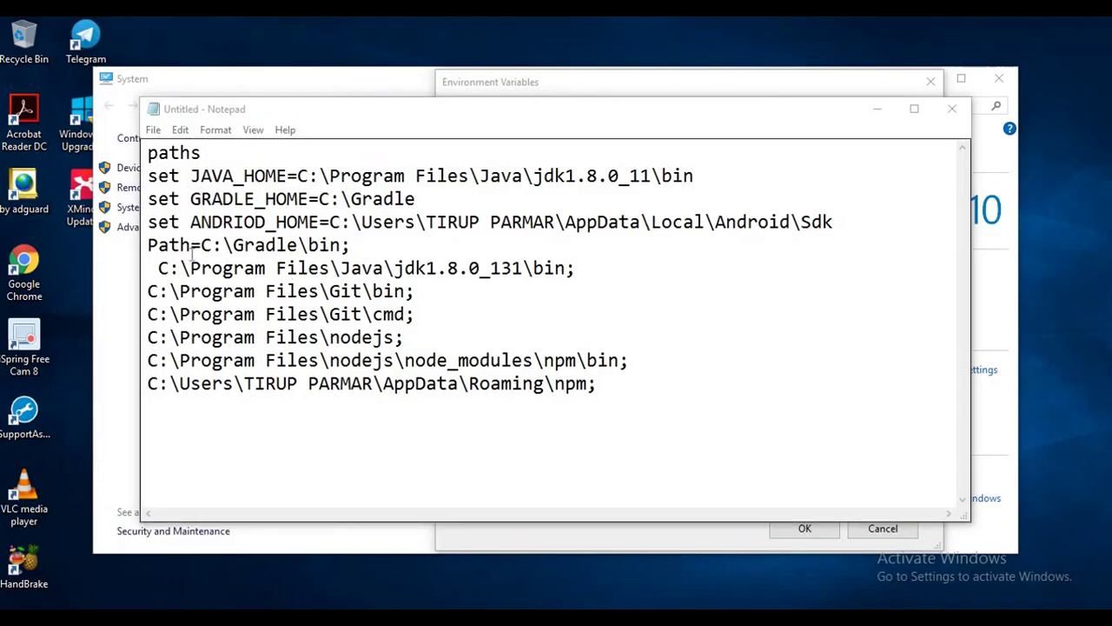
{"action": "left_click_drag", "start_coordinate": [205, 245], "coordinate": [604, 385]}
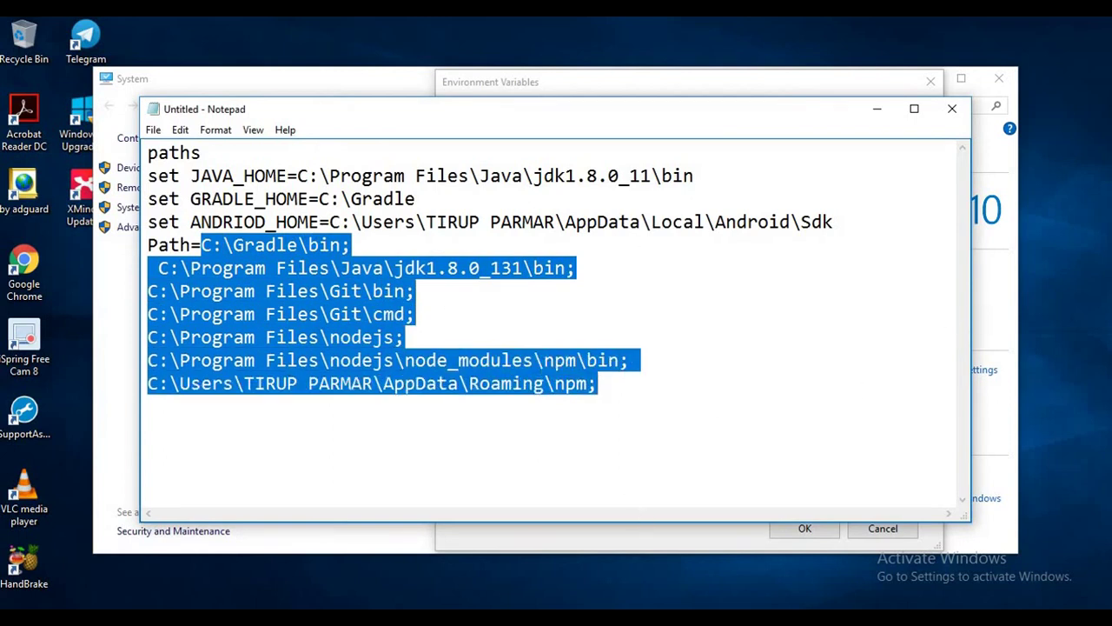
{"action": "key", "text": "alt+Tab"}
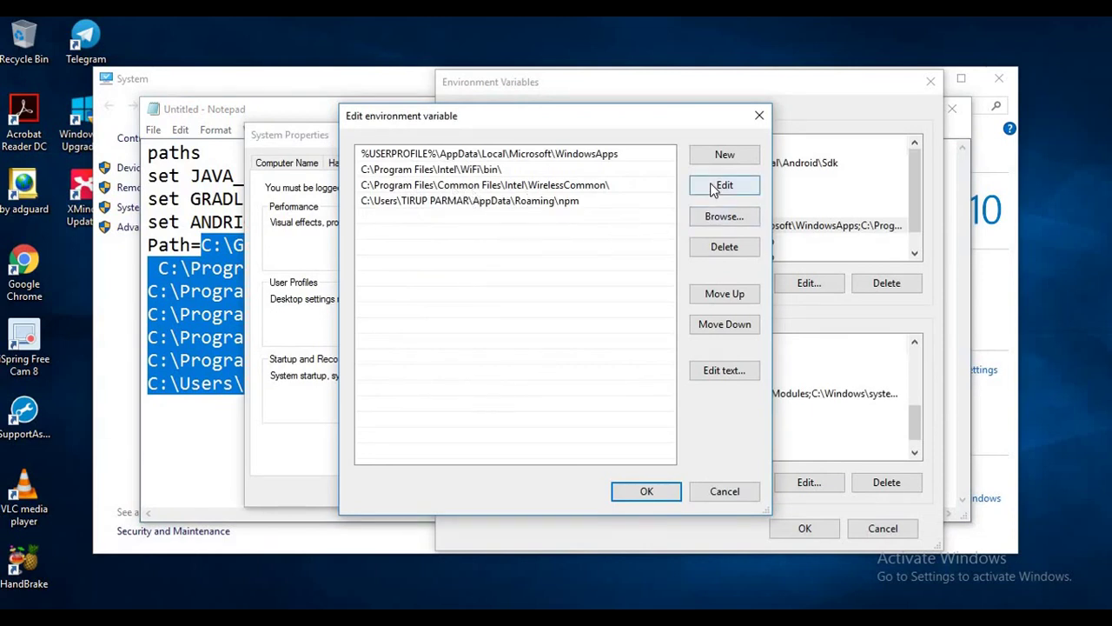
Step: Switch the user Path to text editing and append ';' plus the pasted entries after npm
{"action": "left_click", "coordinate": [647, 203]}
{"action": "left_click", "coordinate": [608, 218]}
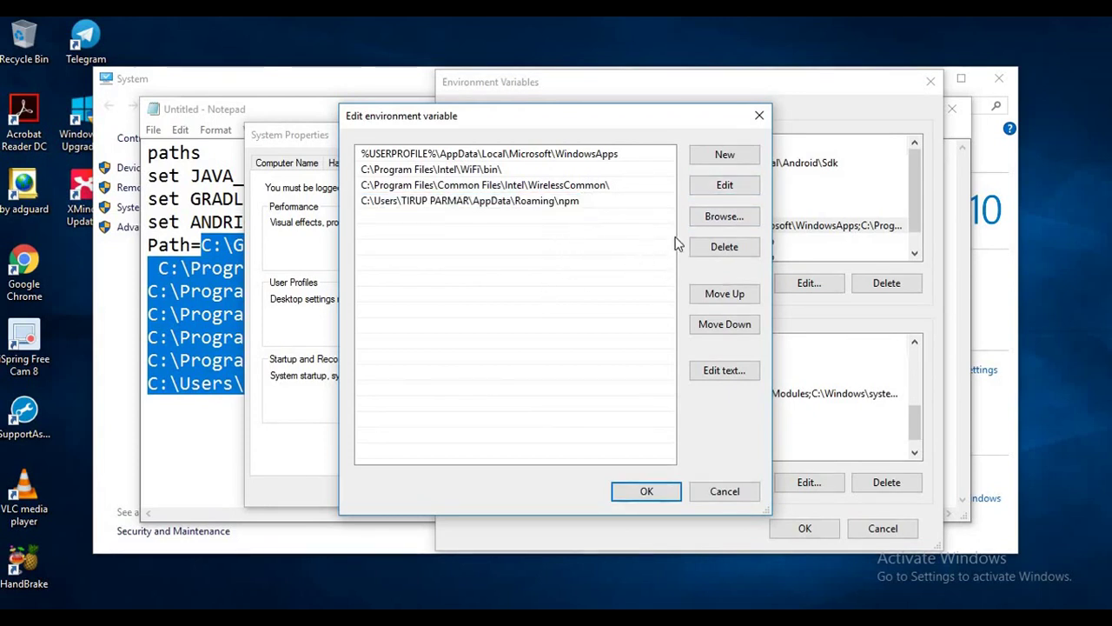
{"action": "left_click", "coordinate": [711, 372]}
{"action": "left_click", "coordinate": [715, 322]}
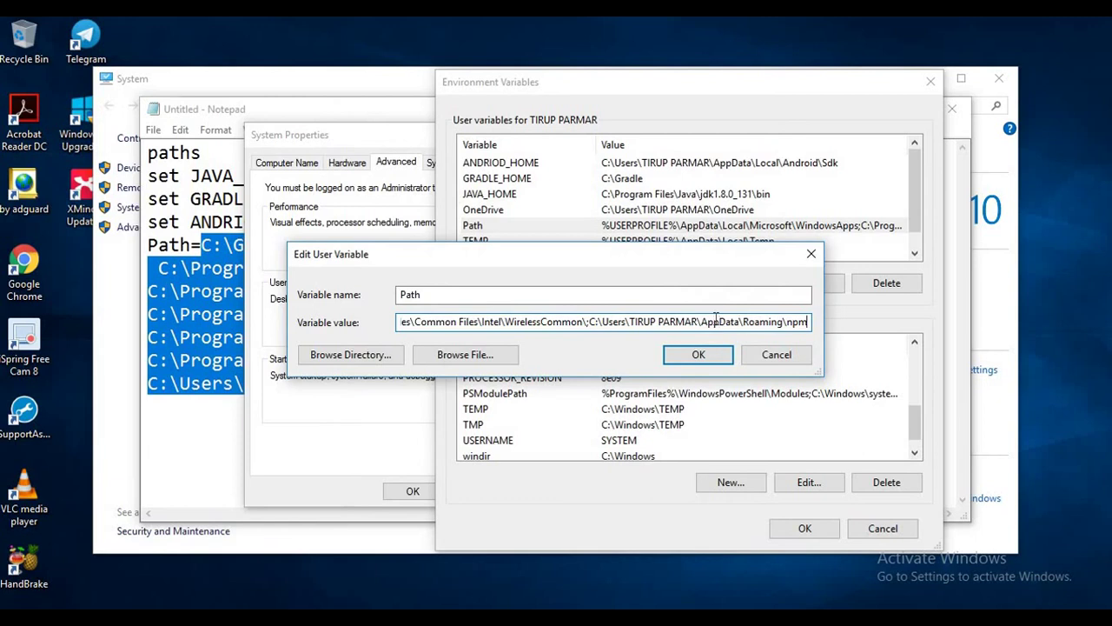
{"action": "type", "text": ";"}
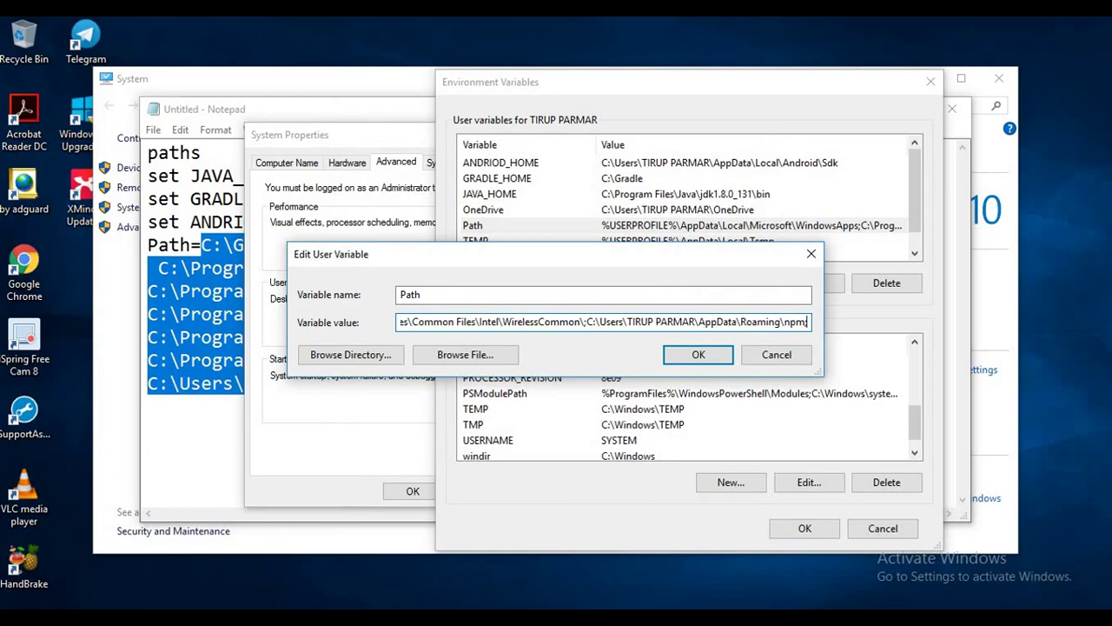
{"action": "type", "text": "C:\\Gradle\\bin;"}
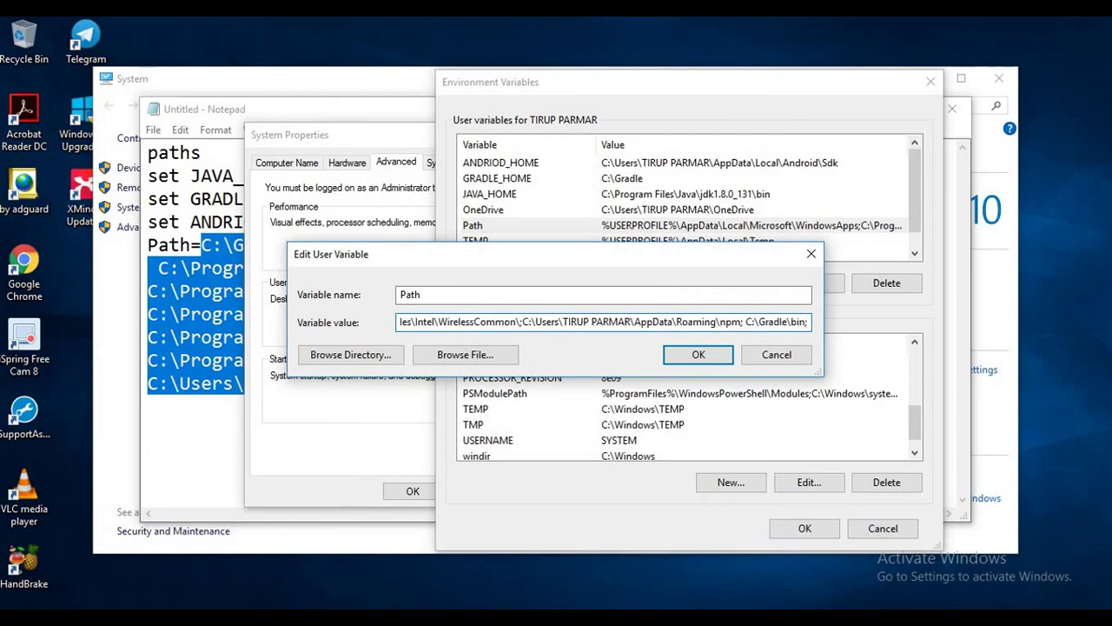
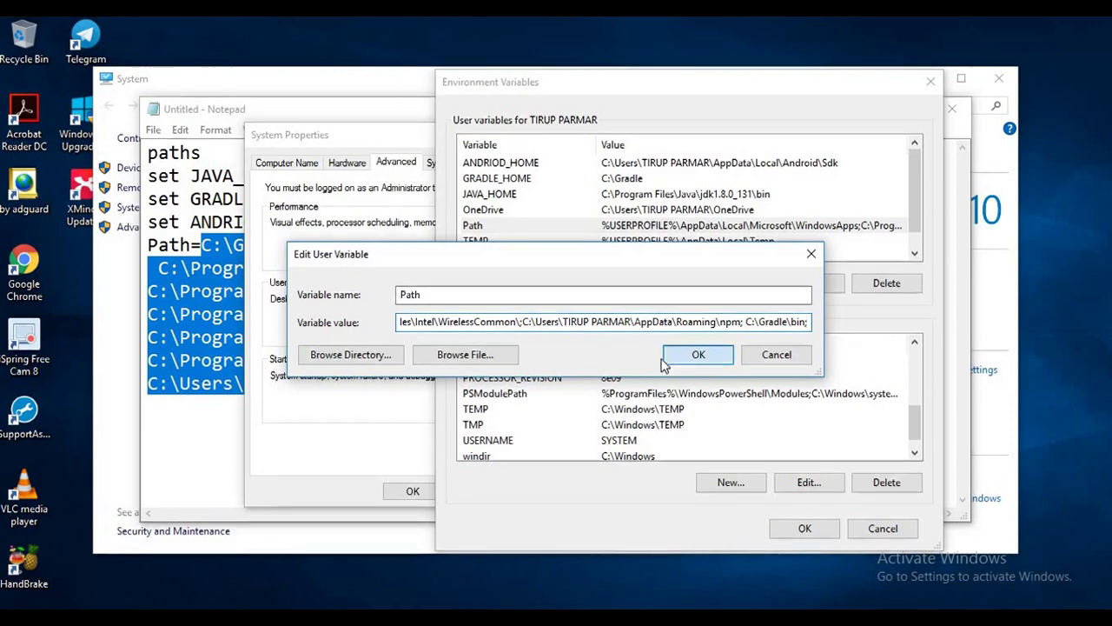
Step: Add the Java, Git, Node.js and npm folders to the user Path, moving C:\Gradle\bin down, and save
{"action": "left_click", "coordinate": [698, 354]}
{"action": "double_click", "coordinate": [660, 226]}
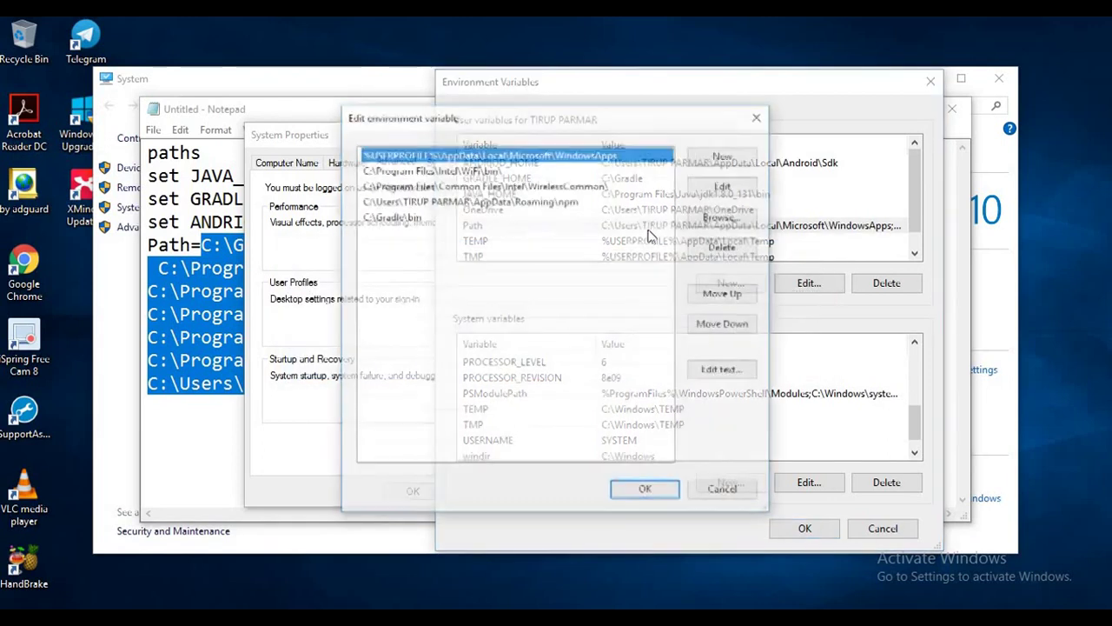
{"action": "left_click", "coordinate": [452, 218]}
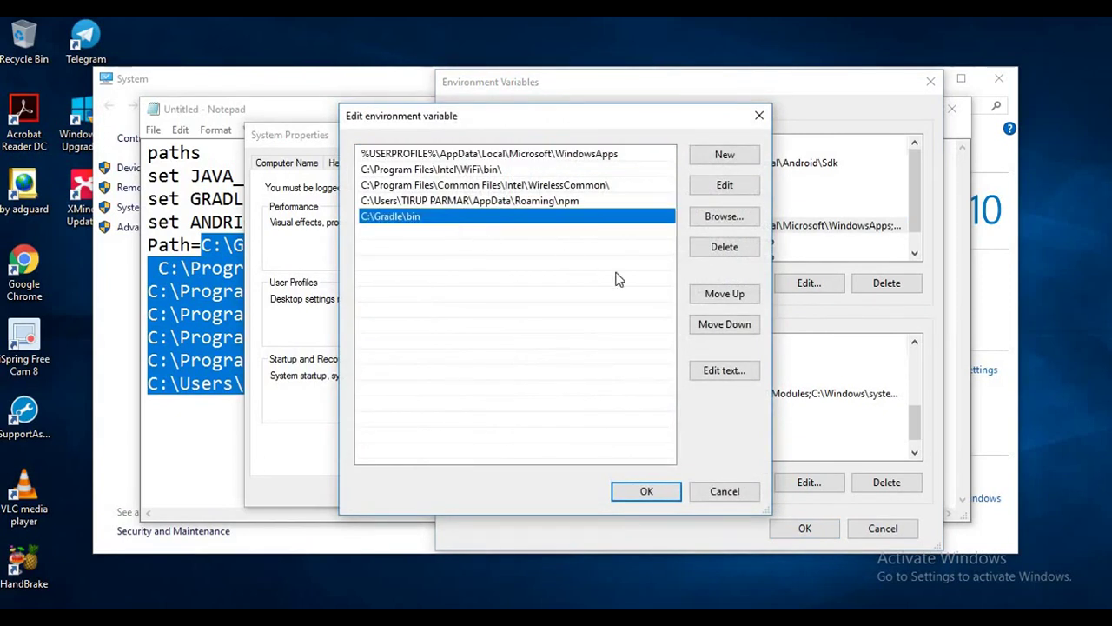
{"action": "left_click", "coordinate": [721, 324]}
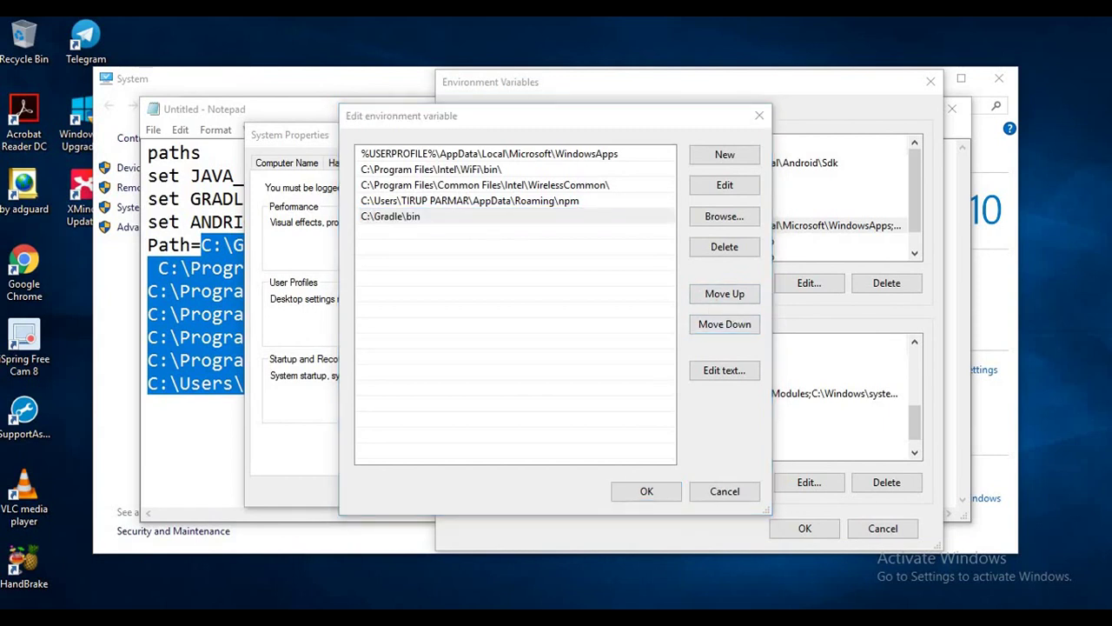
{"action": "key", "text": "alt+Tab"}
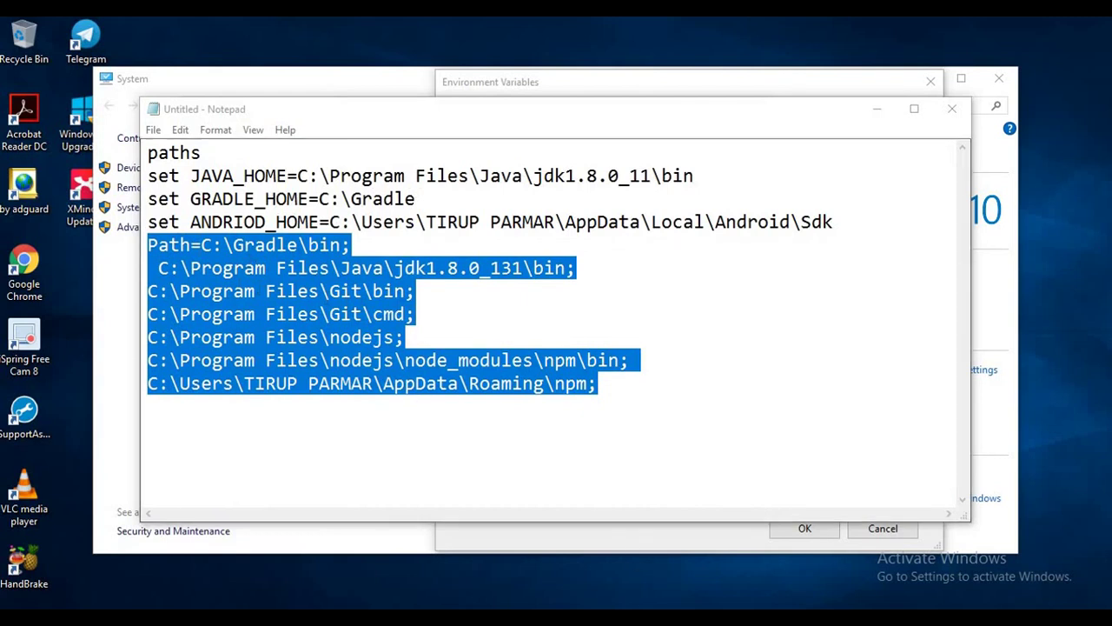
{"action": "key", "text": "alt+Tab"}
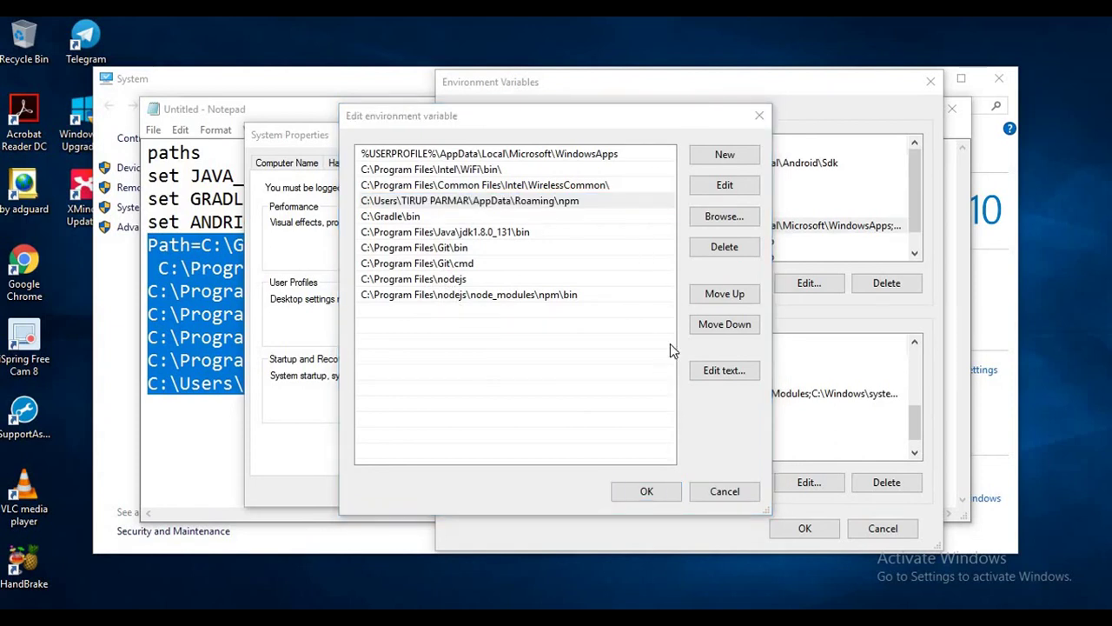
{"action": "left_click", "coordinate": [648, 491]}
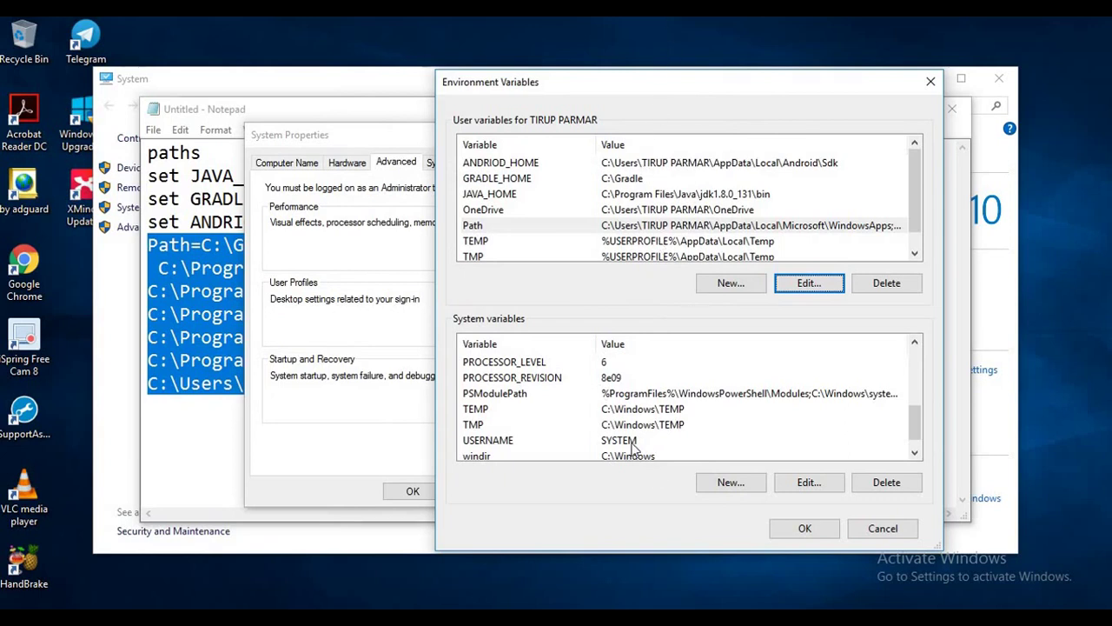
{"action": "left_click", "coordinate": [611, 409]}
{"action": "scroll", "coordinate": [612, 416], "scroll_direction": "down", "scroll_amount": 1}
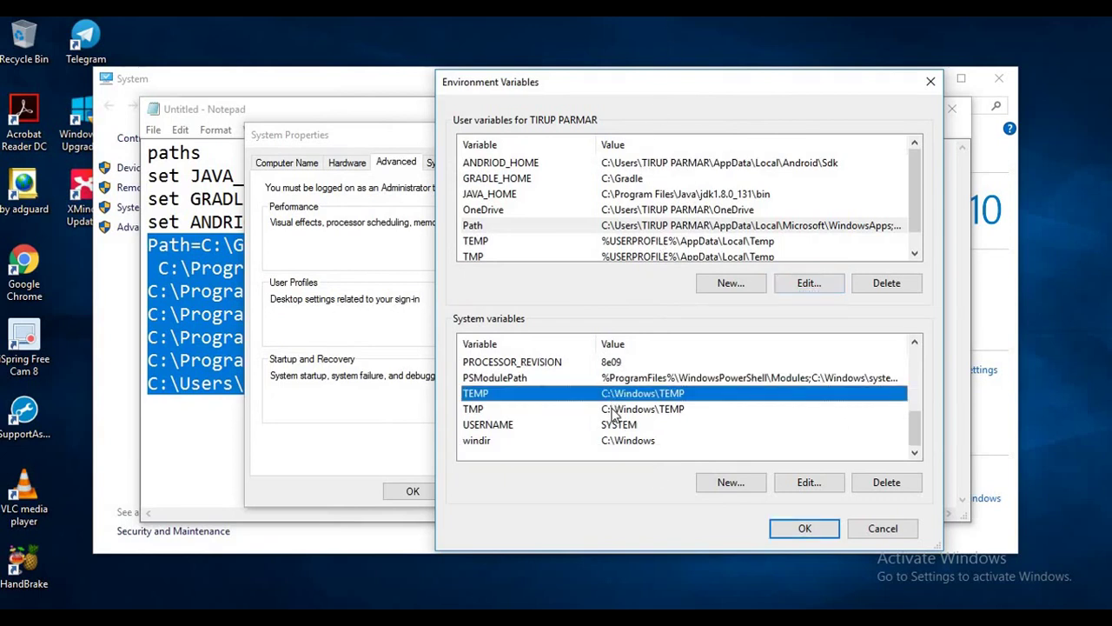
{"action": "scroll", "coordinate": [613, 416], "scroll_direction": "up", "scroll_amount": 3}
{"action": "double_click", "coordinate": [652, 424]}
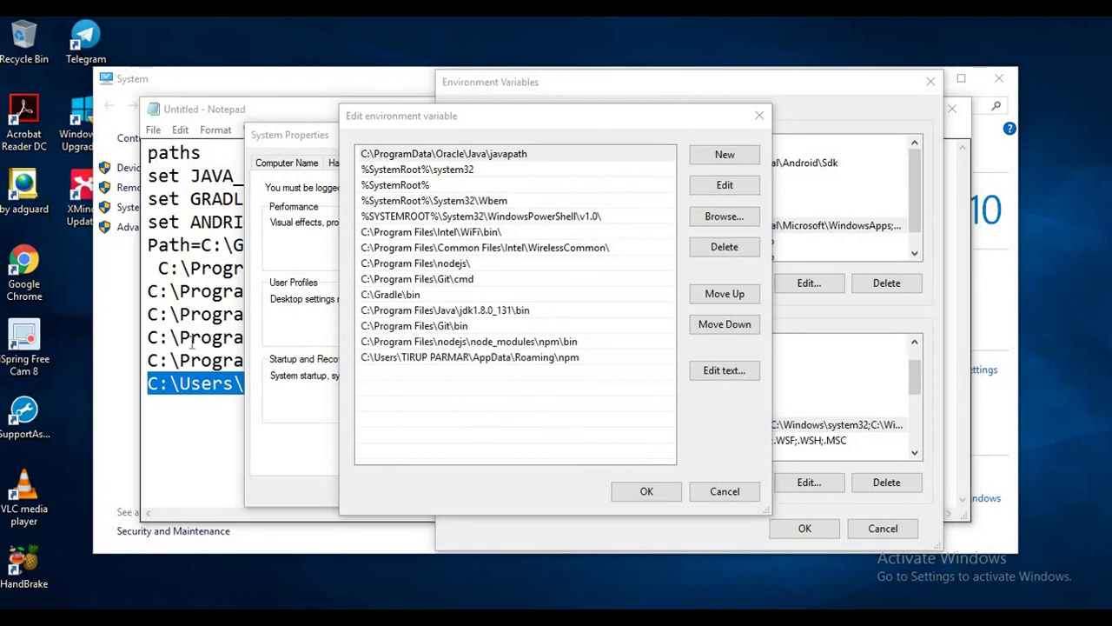
{"action": "left_click", "coordinate": [193, 345]}
{"action": "left_click_drag", "start_coordinate": [202, 244], "coordinate": [603, 384]}
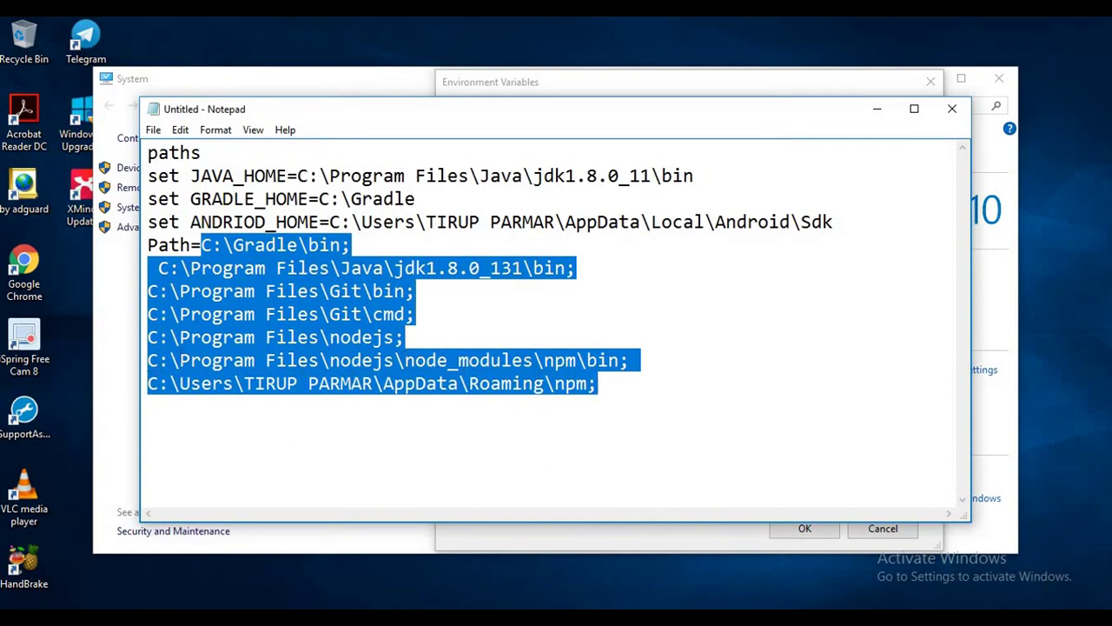
{"action": "key", "text": "alt+Tab"}
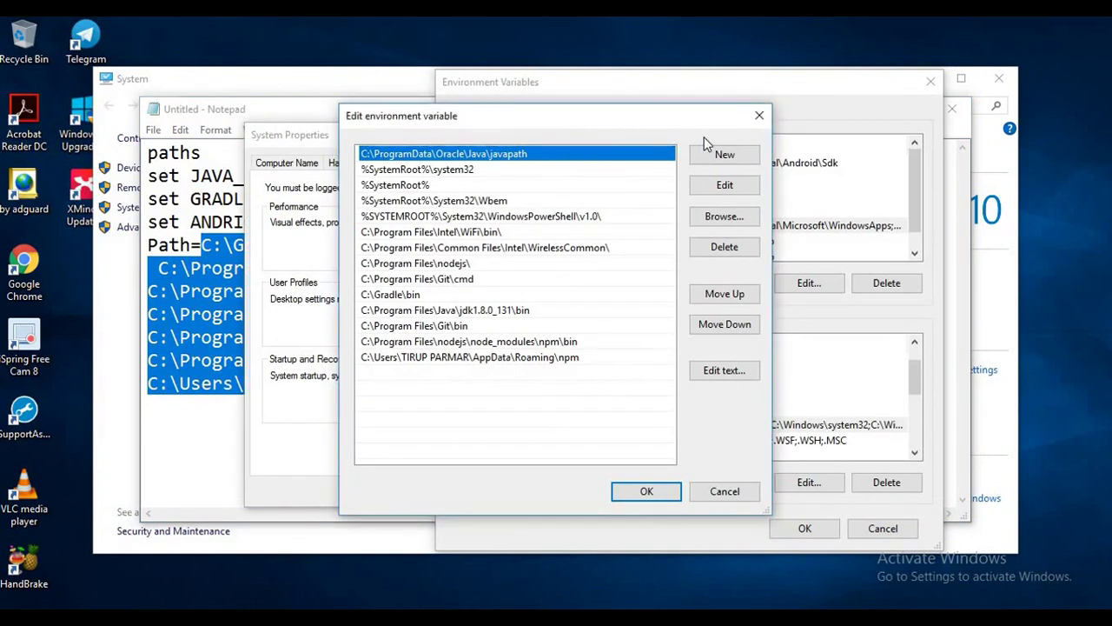
{"action": "left_click", "coordinate": [236, 126]}
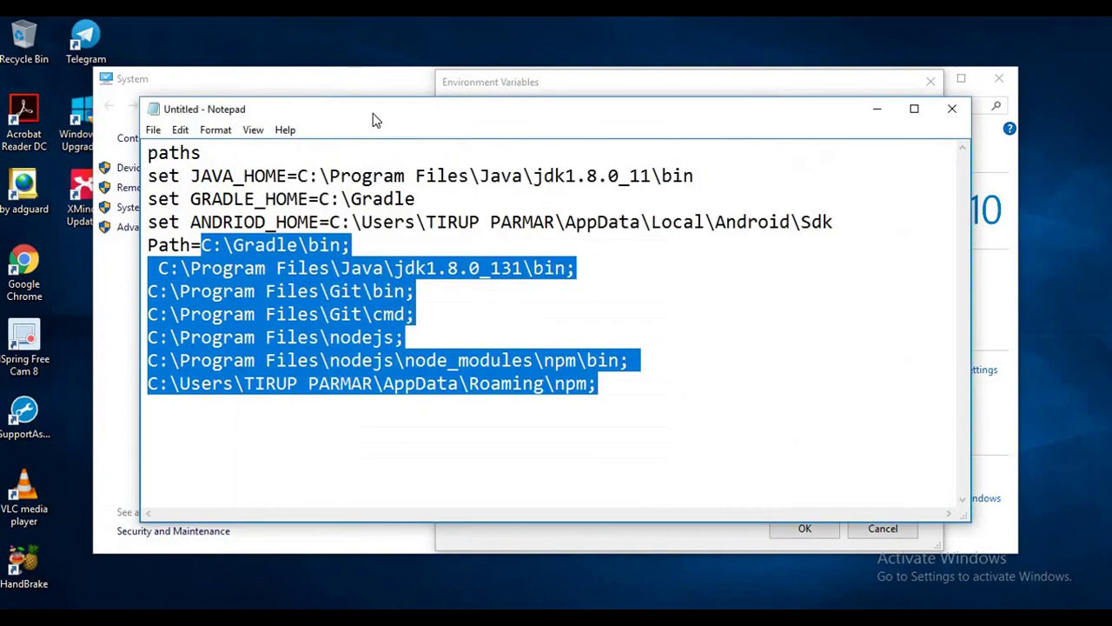
{"action": "left_click_drag", "start_coordinate": [373, 117], "coordinate": [313, 152]}
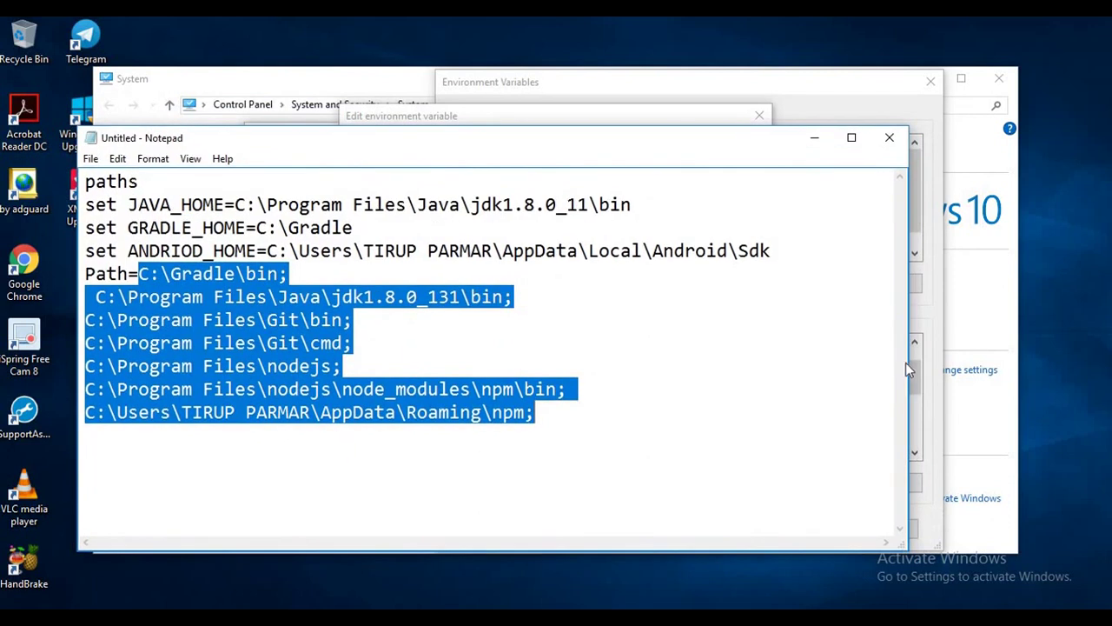
{"action": "left_click_drag", "start_coordinate": [908, 361], "coordinate": [581, 368]}
{"action": "left_click", "coordinate": [635, 126]}
{"action": "left_click_drag", "start_coordinate": [636, 126], "coordinate": [755, 115]}
{"action": "left_click", "coordinate": [398, 134]}
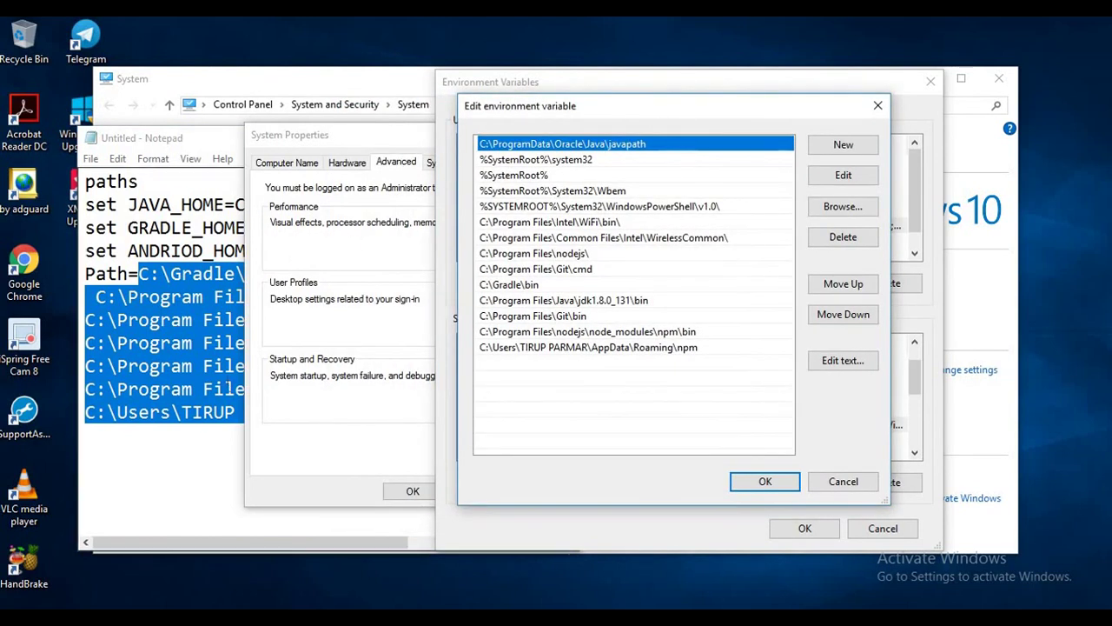
{"action": "left_click", "coordinate": [192, 461]}
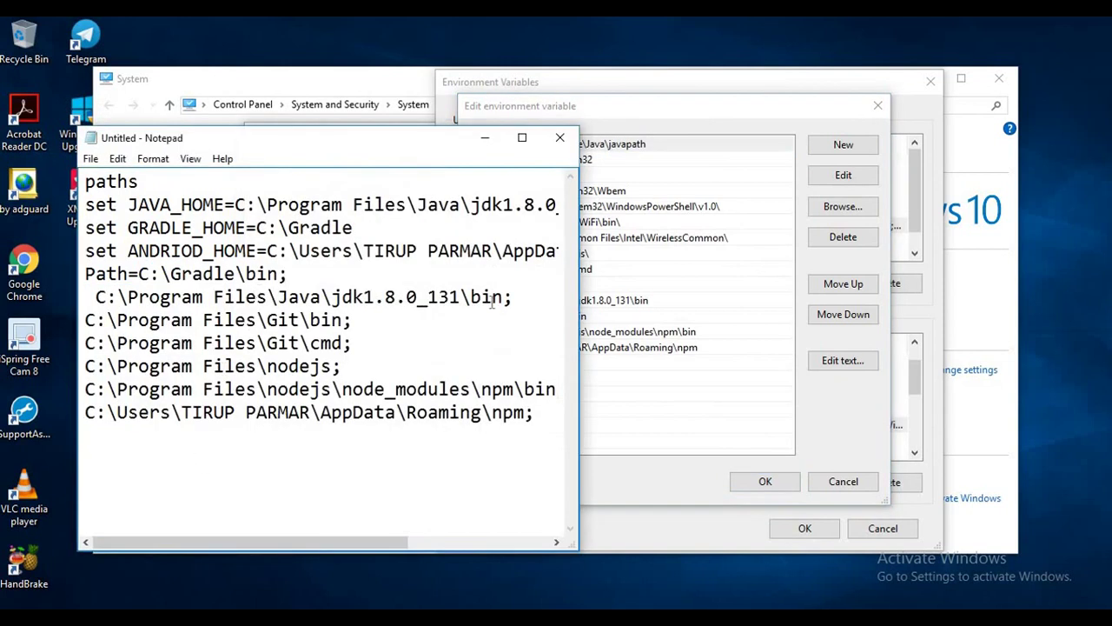
{"action": "left_click", "coordinate": [695, 402]}
{"action": "left_click", "coordinate": [233, 328]}
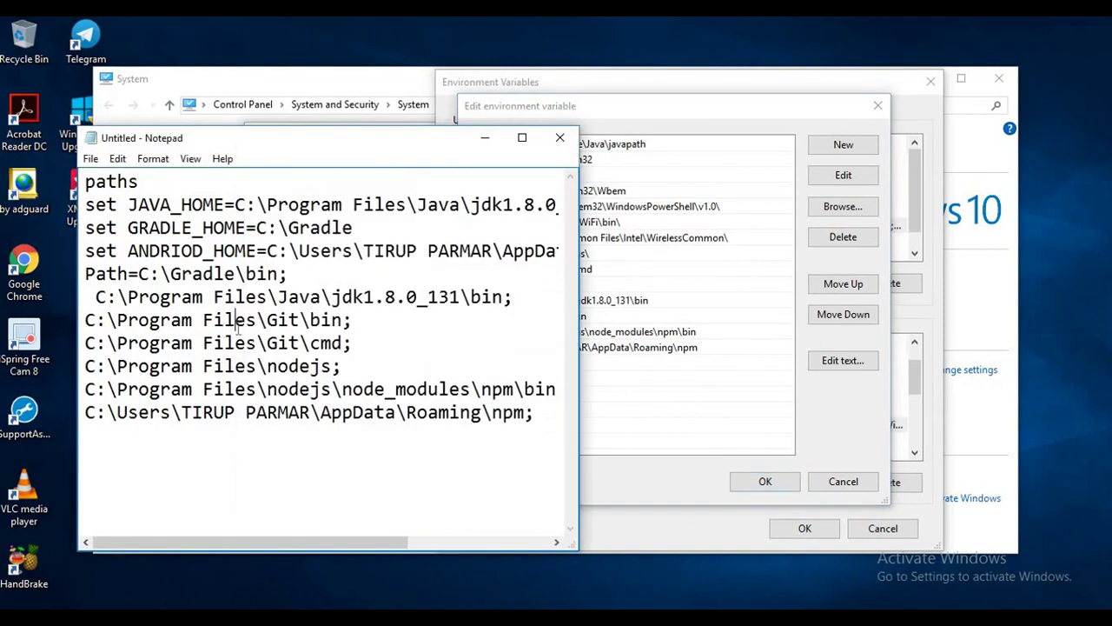
{"action": "left_click", "coordinate": [655, 377]}
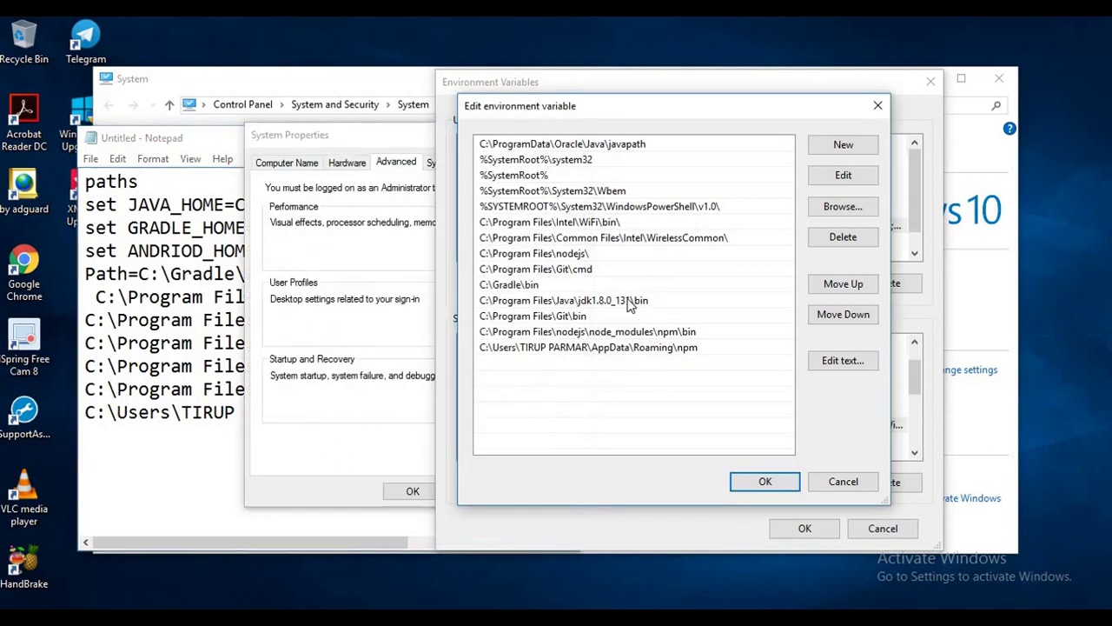
{"action": "left_click", "coordinate": [226, 325]}
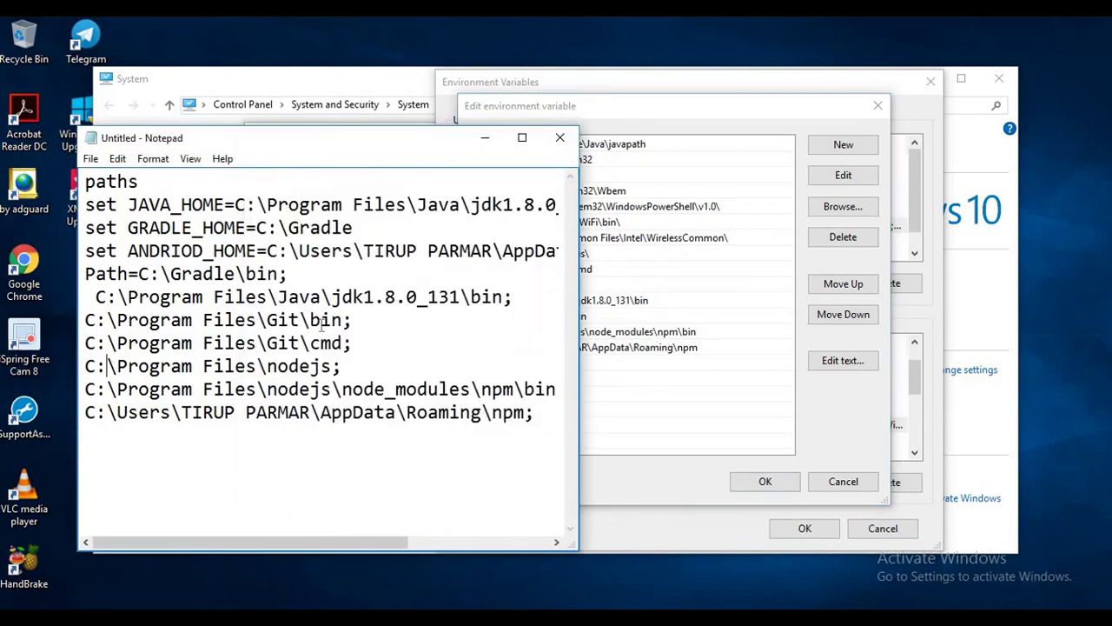
{"action": "left_click", "coordinate": [671, 399]}
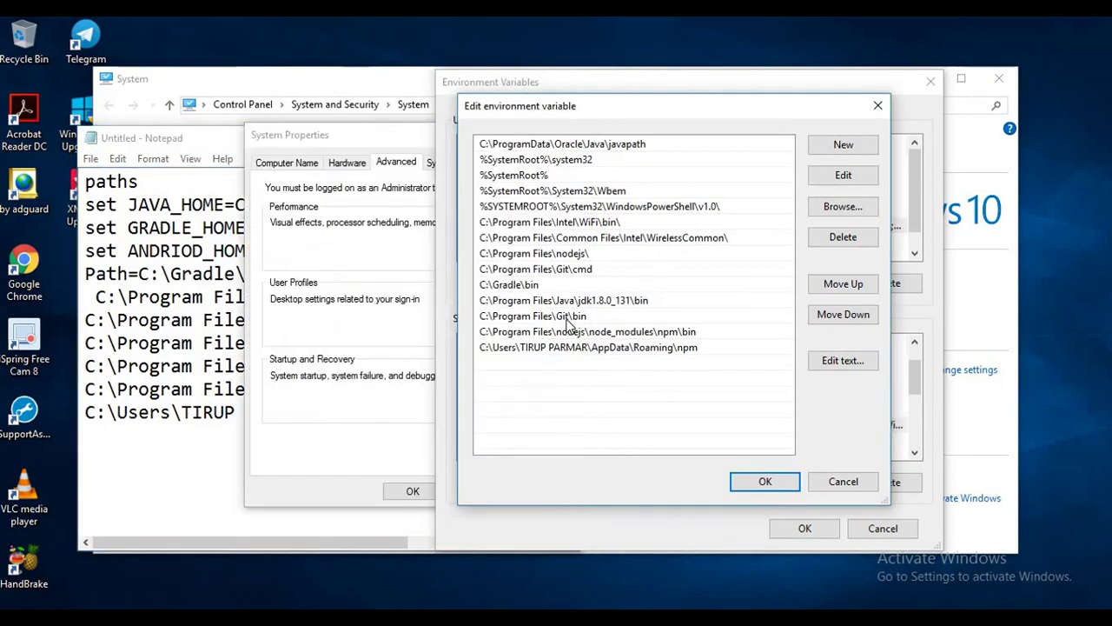
{"action": "left_click", "coordinate": [160, 352]}
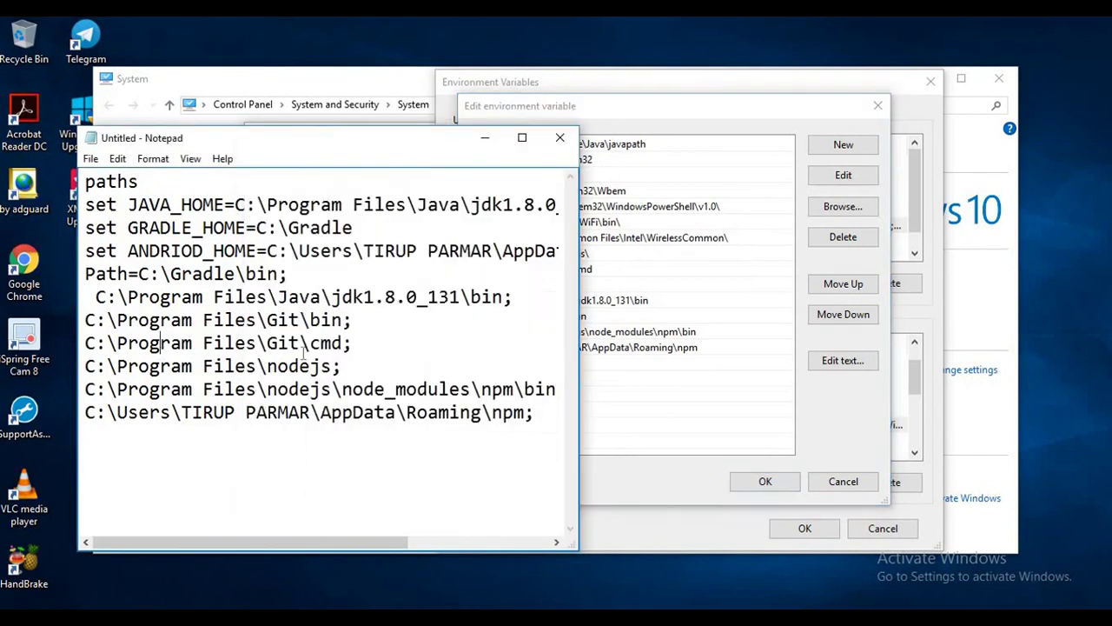
{"action": "left_click", "coordinate": [601, 362]}
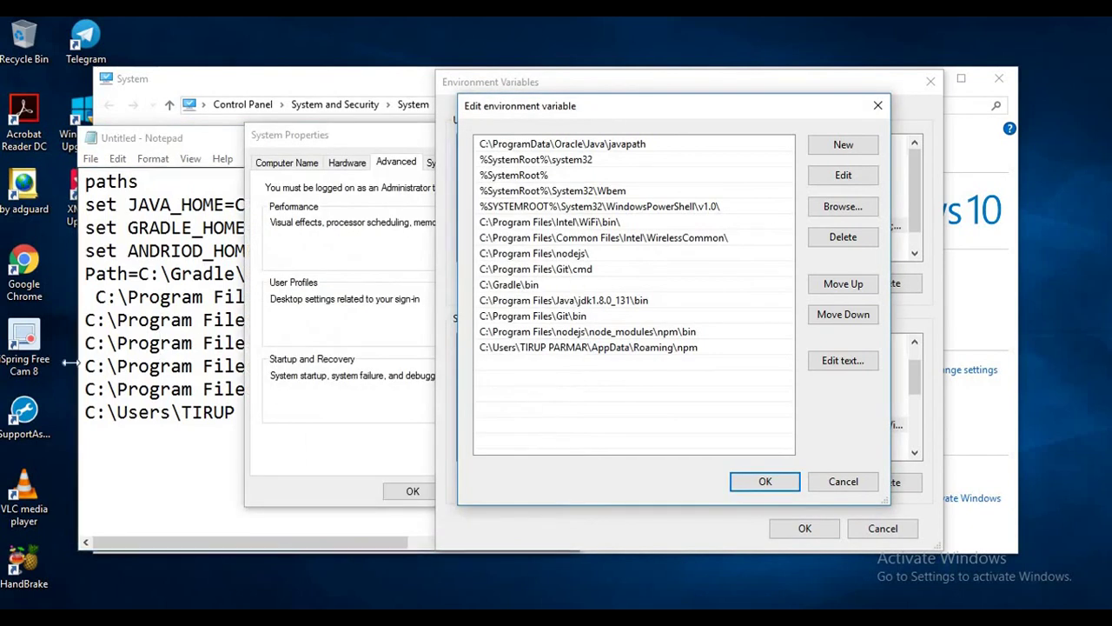
{"action": "left_click", "coordinate": [185, 369]}
{"action": "left_click", "coordinate": [601, 375]}
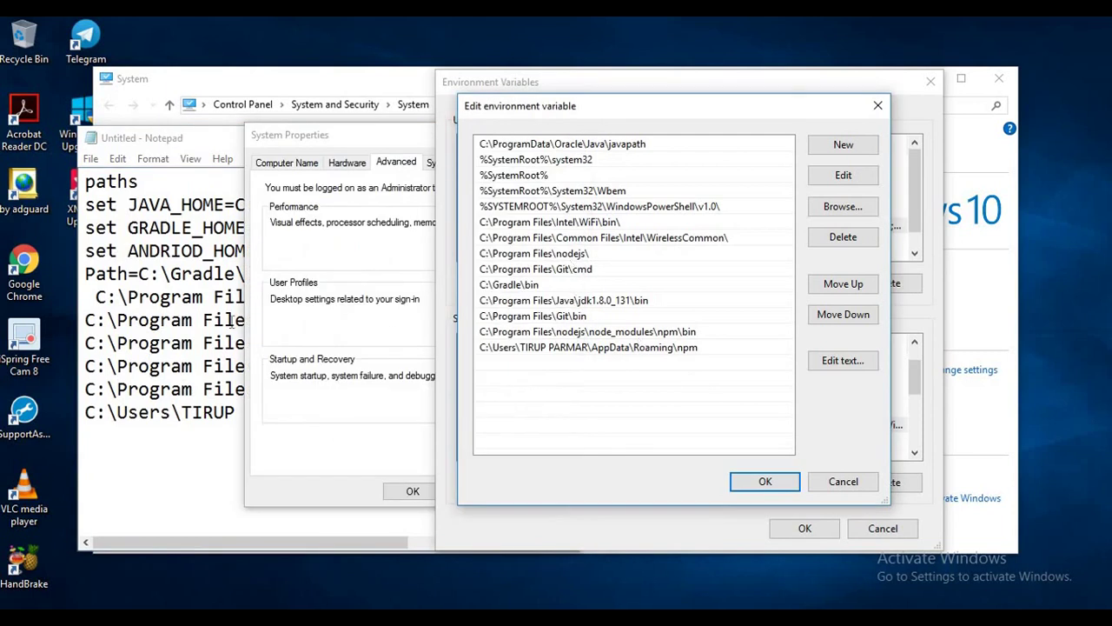
{"action": "left_click", "coordinate": [133, 372]}
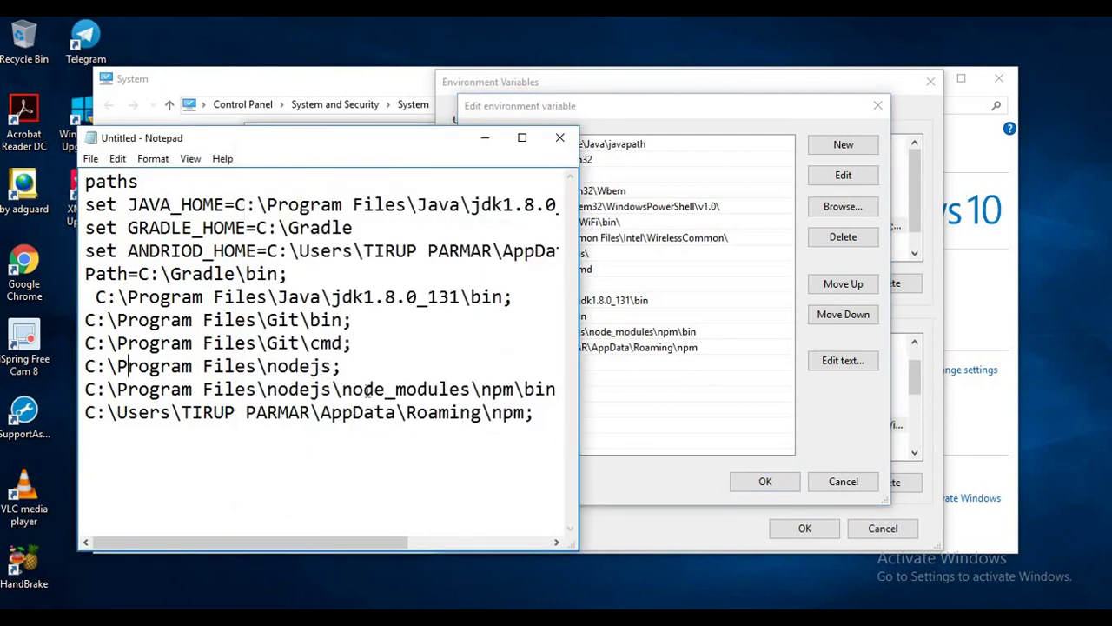
{"action": "left_click", "coordinate": [618, 393]}
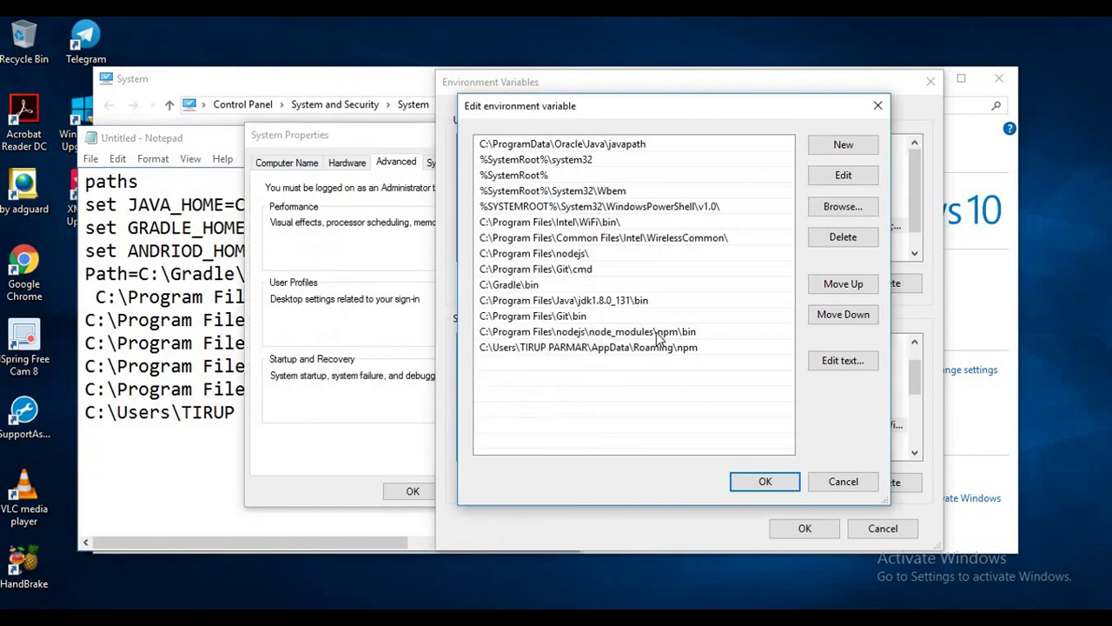
{"action": "left_click", "coordinate": [188, 358]}
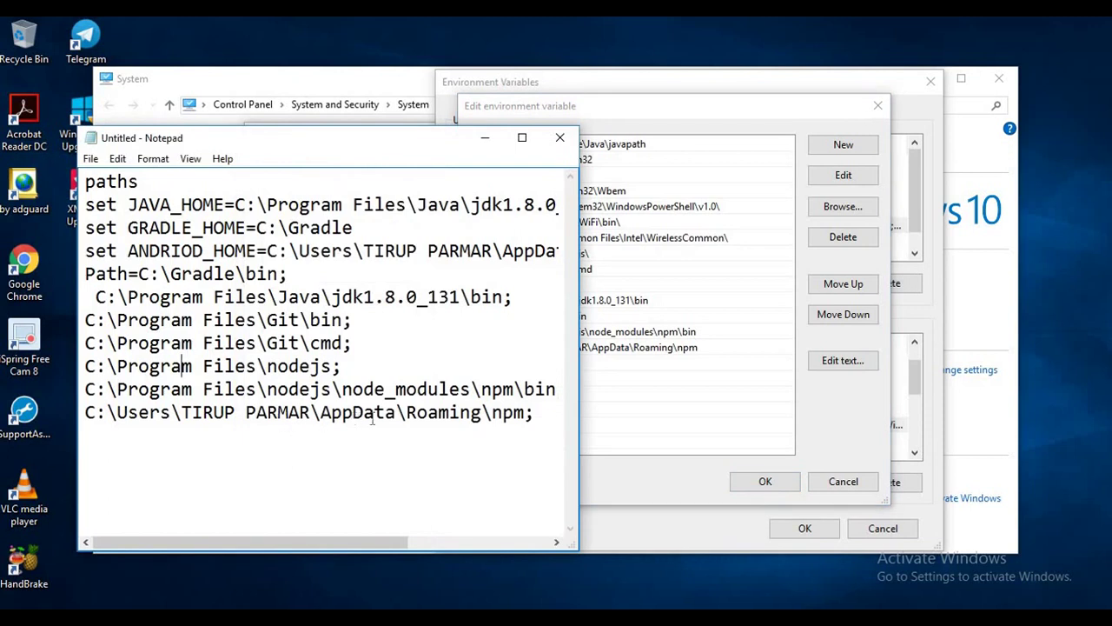
{"action": "left_click", "coordinate": [653, 373]}
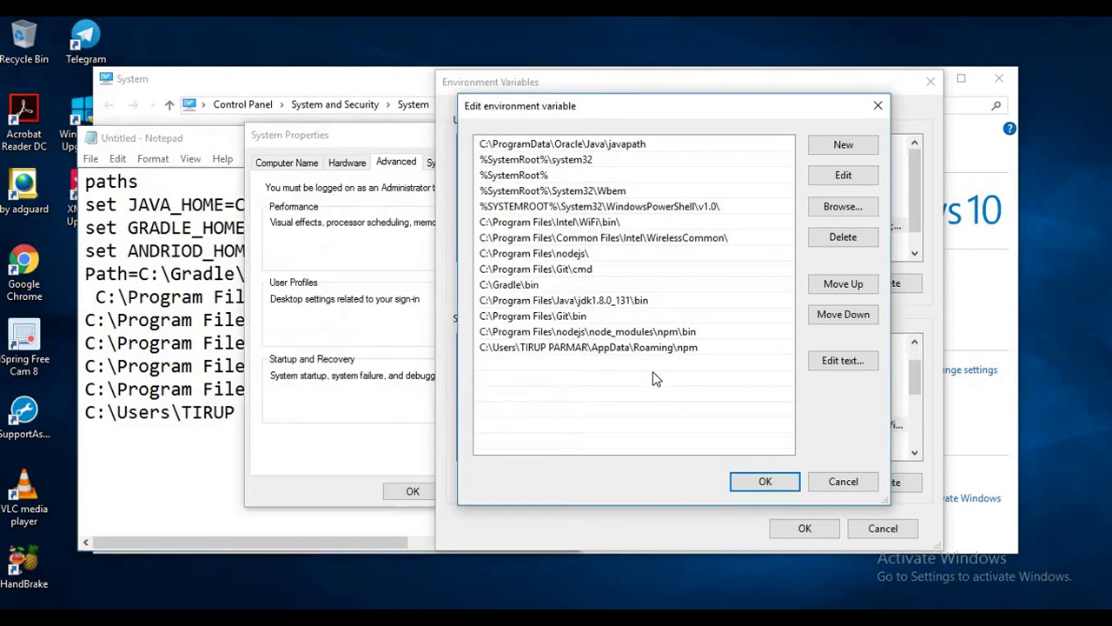
{"action": "left_click", "coordinate": [752, 490]}
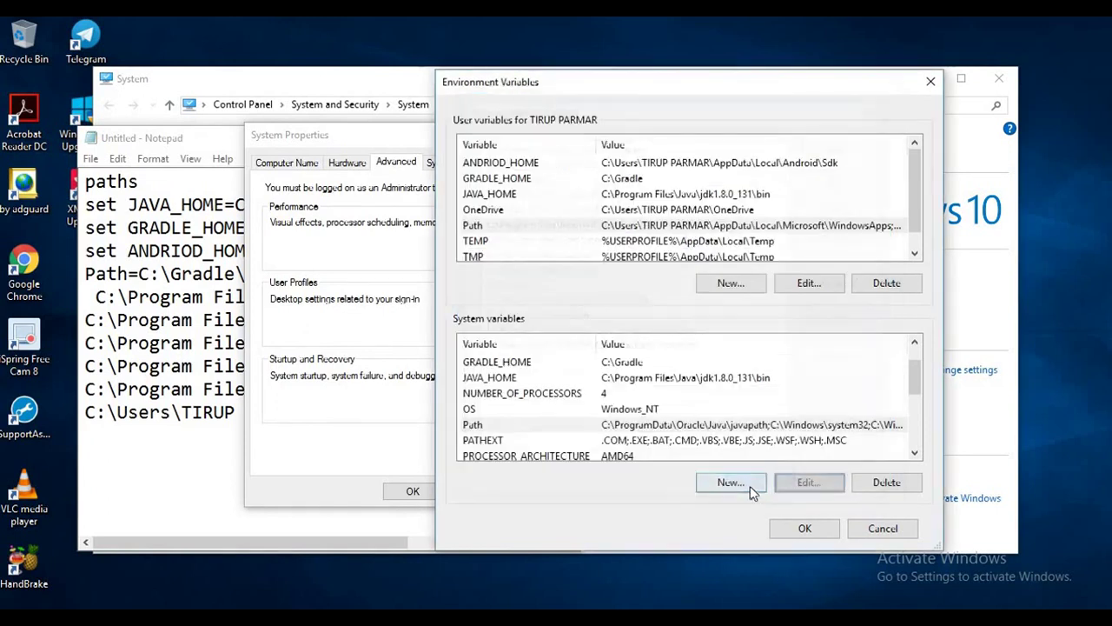
Step: Close the Environment Variables, System Properties and System windows
{"action": "left_click", "coordinate": [813, 532]}
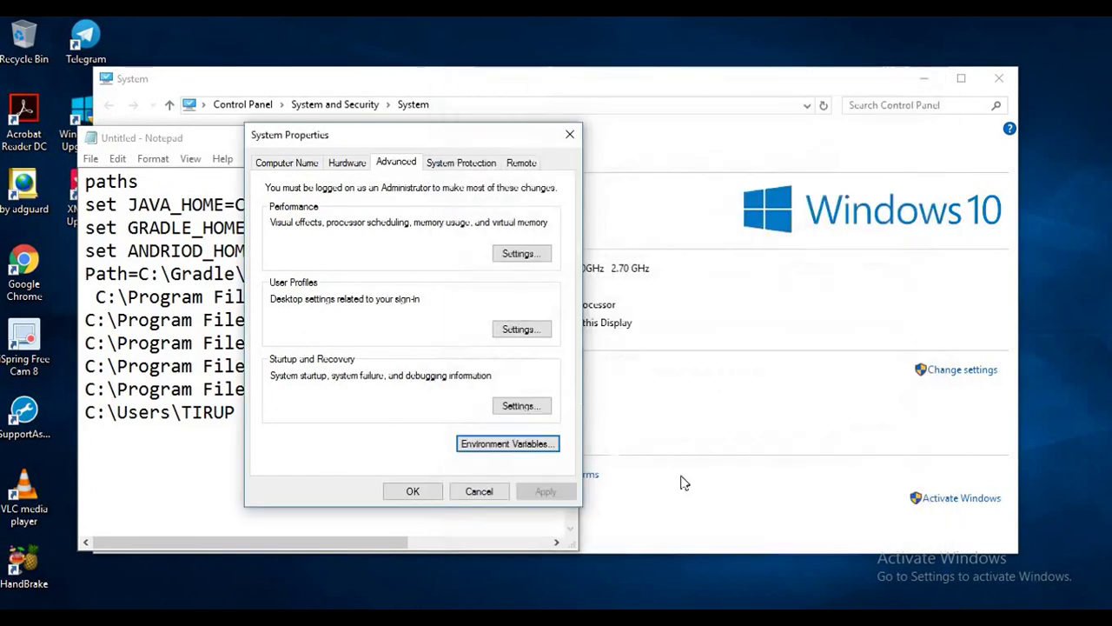
{"action": "left_click", "coordinate": [412, 491]}
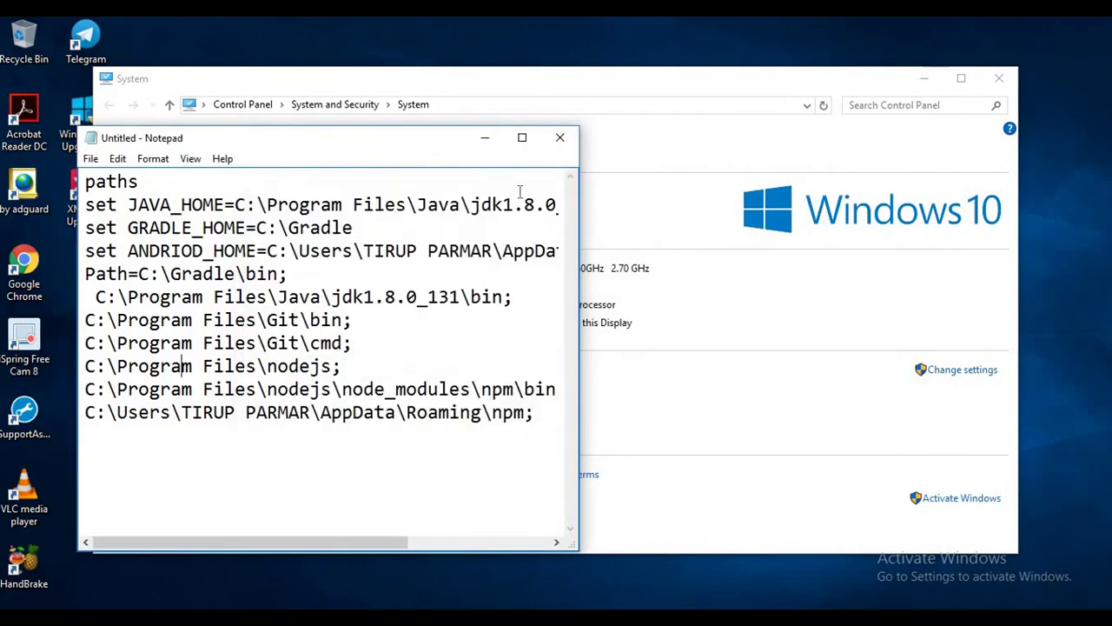
{"action": "left_click", "coordinate": [717, 105]}
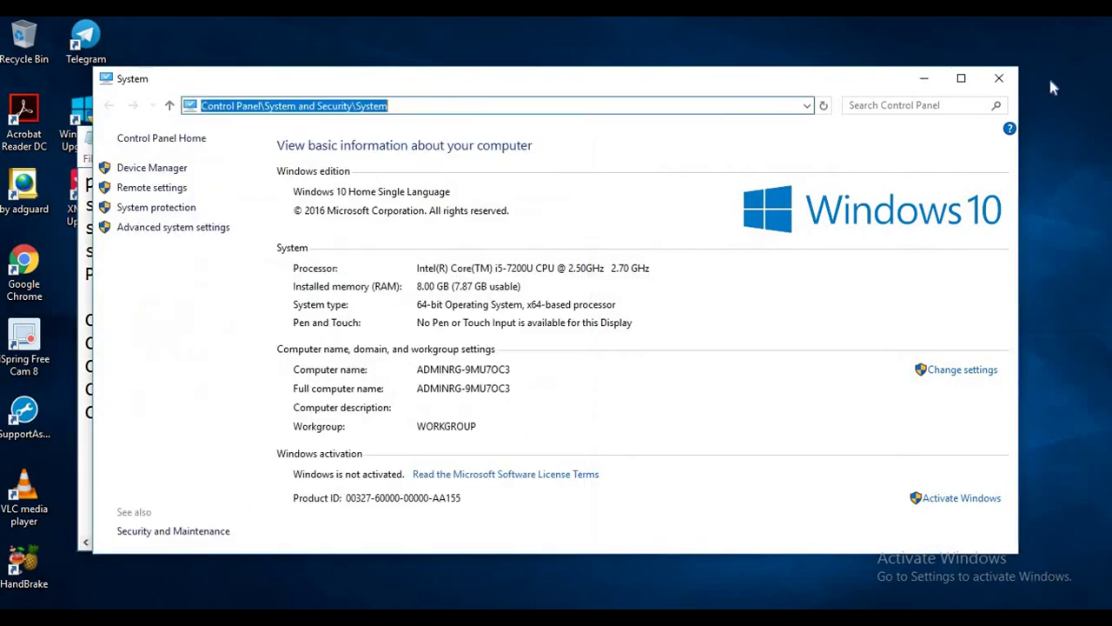
{"action": "left_click", "coordinate": [998, 84]}
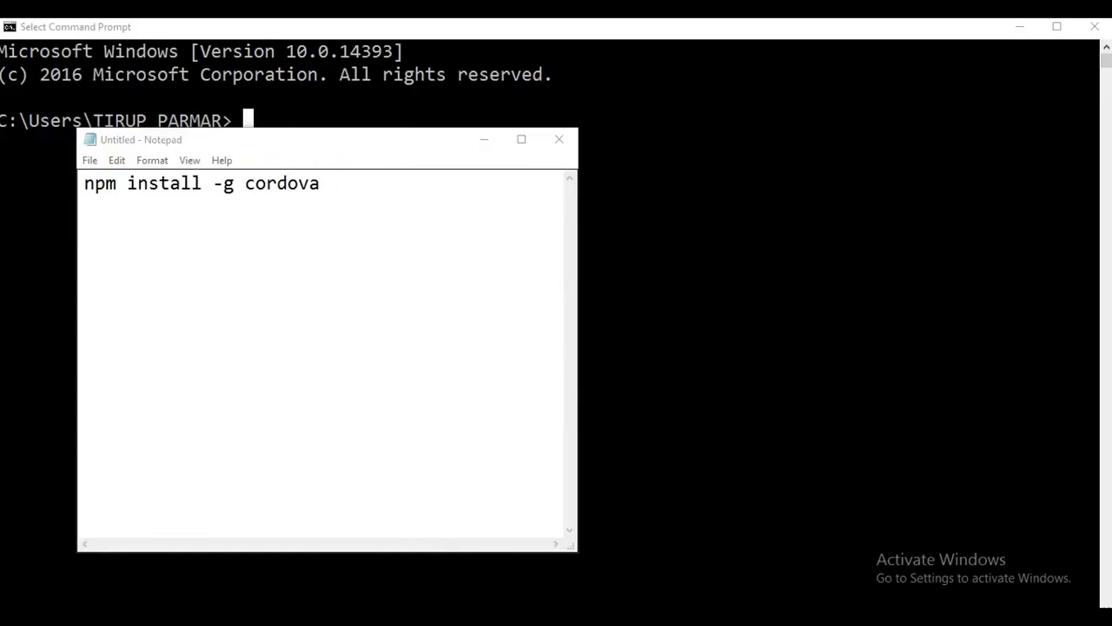
Step: Copy the npm install -g cordova command from Notepad and paste it into Command Prompt
{"action": "left_click", "coordinate": [320, 183]}
{"action": "left_click_drag", "start_coordinate": [321, 183], "coordinate": [84, 183]}
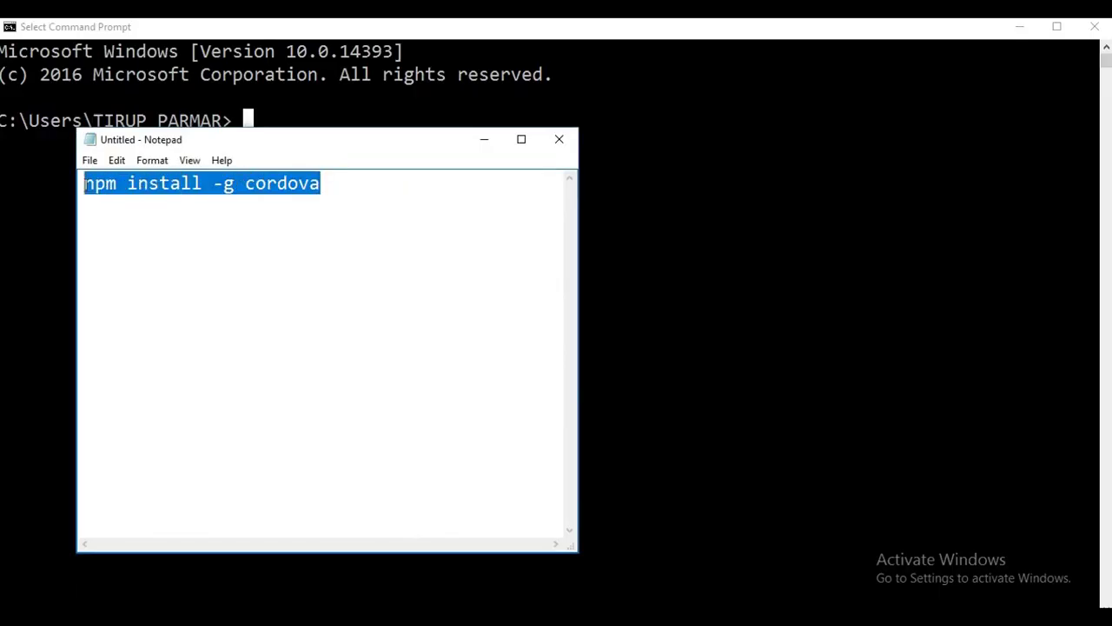
{"action": "left_click_drag", "start_coordinate": [330, 150], "coordinate": [488, 186]}
{"action": "right_click", "coordinate": [348, 216]}
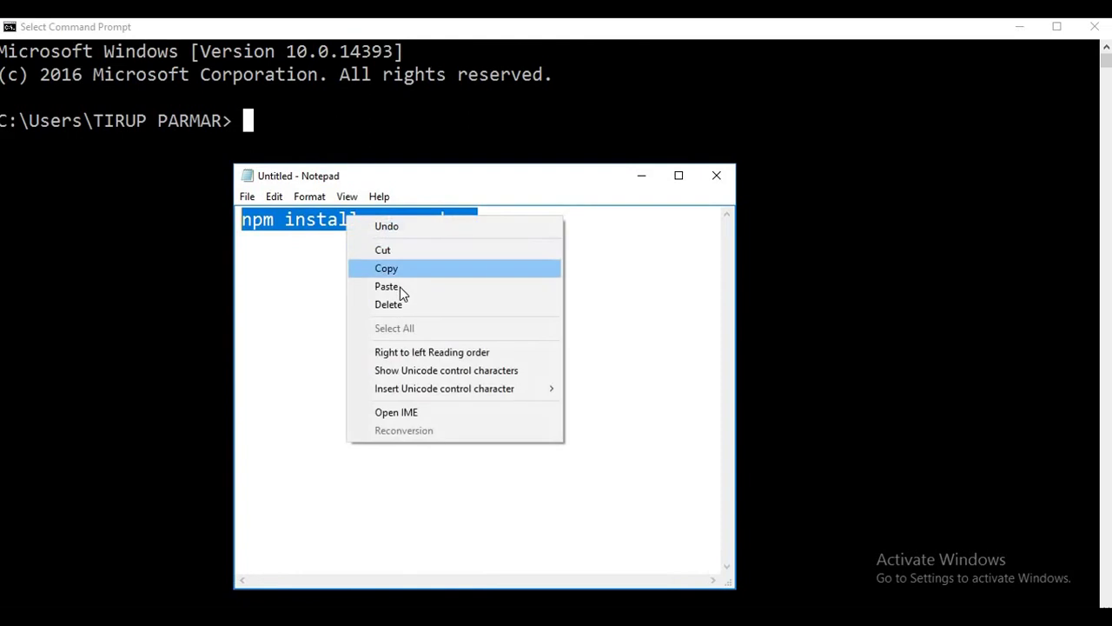
{"action": "left_click", "coordinate": [401, 266]}
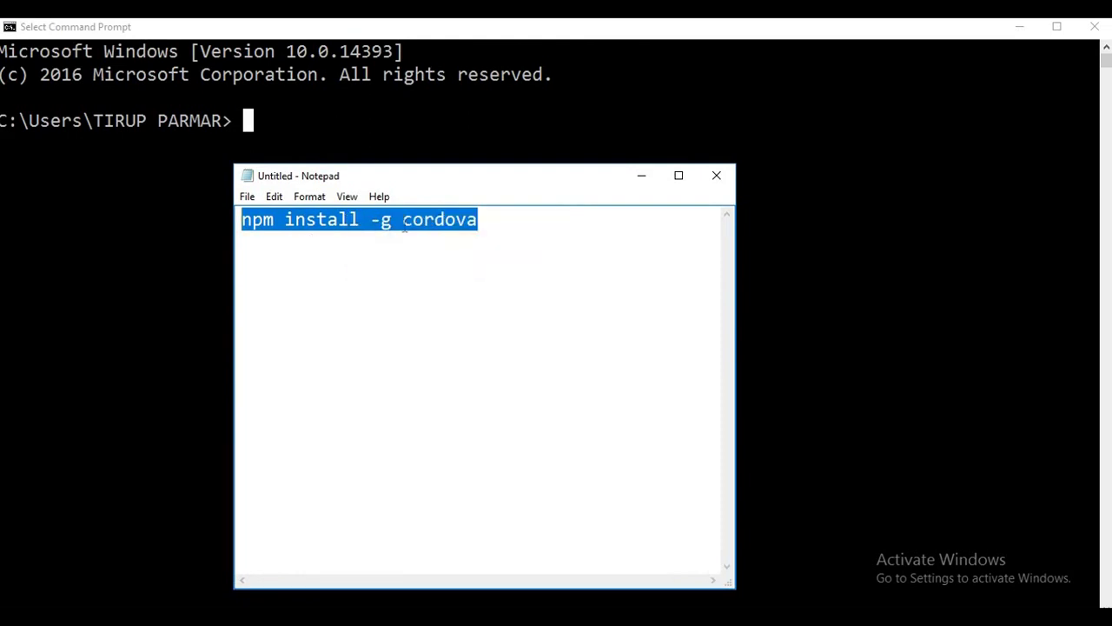
{"action": "left_click", "coordinate": [276, 129]}
{"action": "right_click", "coordinate": [244, 128]}
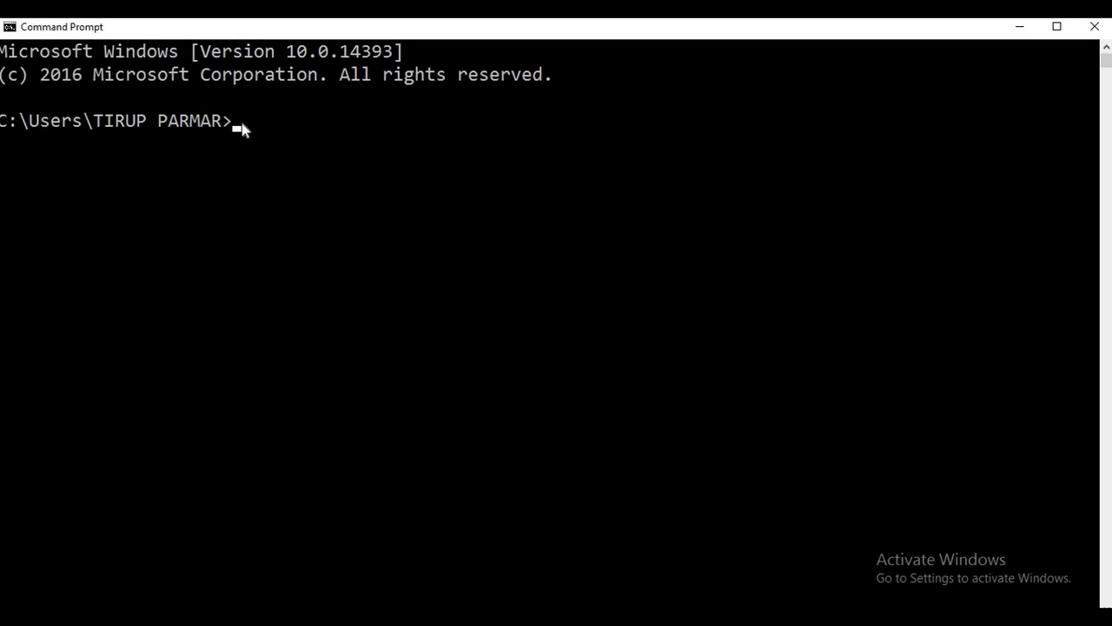
Step: Run npm install -g cordova and review the printed dependency tree
{"action": "type", "text": "npm install -g cordova"}
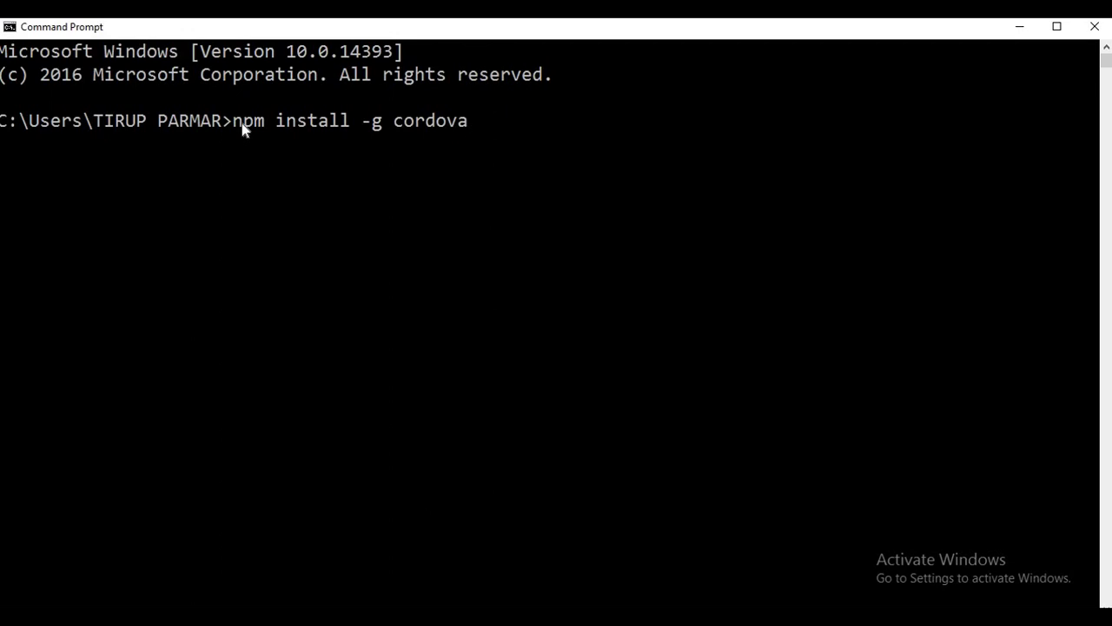
{"action": "key", "text": "Return"}
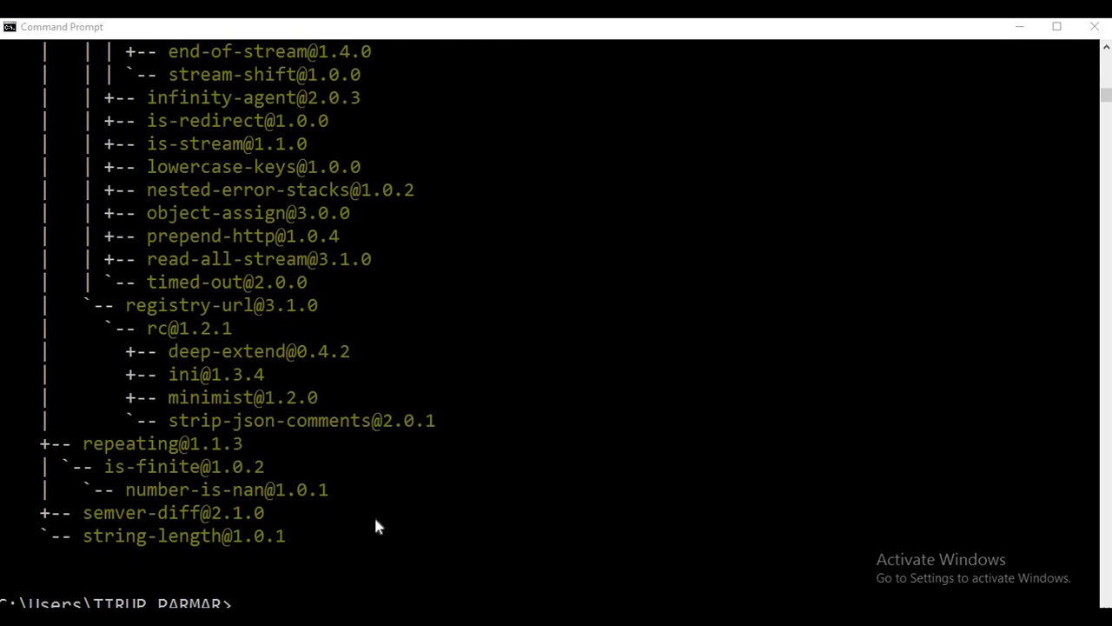
{"action": "scroll", "coordinate": [373, 521], "scroll_direction": "down", "scroll_amount": 3}
{"action": "scroll", "coordinate": [380, 513], "scroll_direction": "up", "scroll_amount": 20}
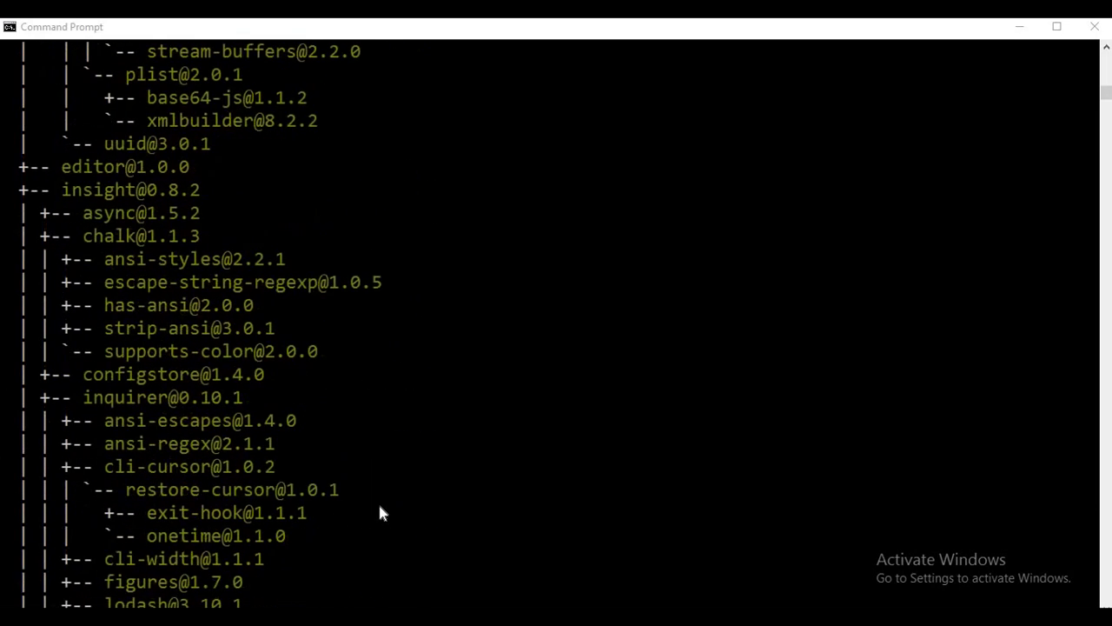
{"action": "scroll", "coordinate": [422, 452], "scroll_direction": "up", "scroll_amount": 2}
{"action": "scroll", "coordinate": [517, 311], "scroll_direction": "up", "scroll_amount": 12}
{"action": "scroll", "coordinate": [517, 313], "scroll_direction": "up", "scroll_amount": 20}
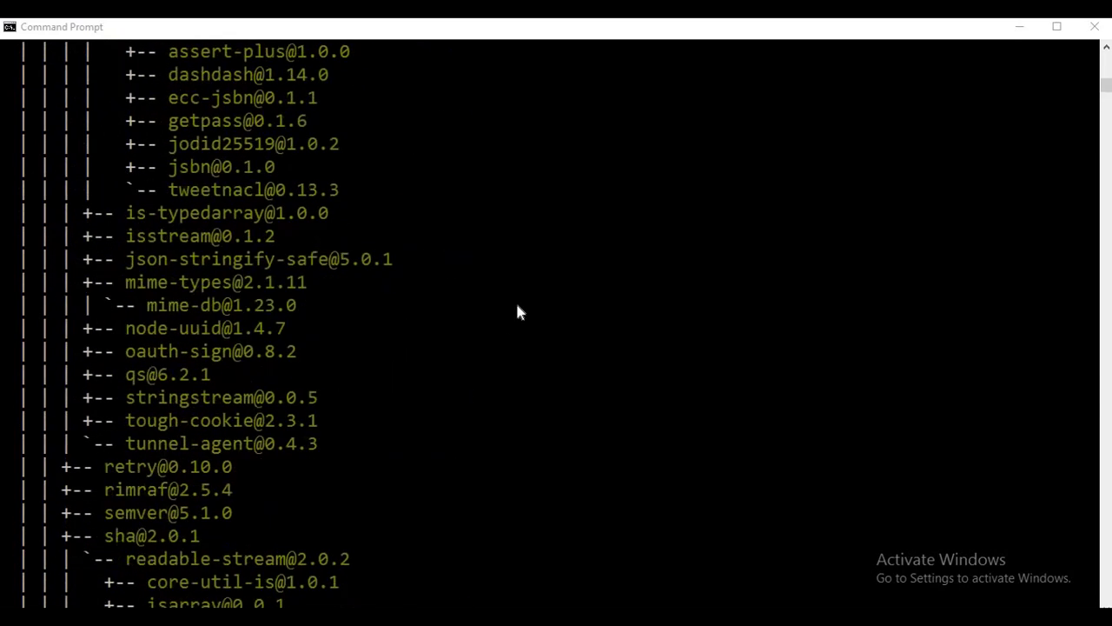
{"action": "scroll", "coordinate": [517, 313], "scroll_direction": "up", "scroll_amount": 17}
{"action": "scroll", "coordinate": [517, 312], "scroll_direction": "down", "scroll_amount": 13}
{"action": "scroll", "coordinate": [519, 311], "scroll_direction": "down", "scroll_amount": 20}
{"action": "scroll", "coordinate": [519, 313], "scroll_direction": "down", "scroll_amount": 20}
{"action": "scroll", "coordinate": [518, 312], "scroll_direction": "up", "scroll_amount": 1}
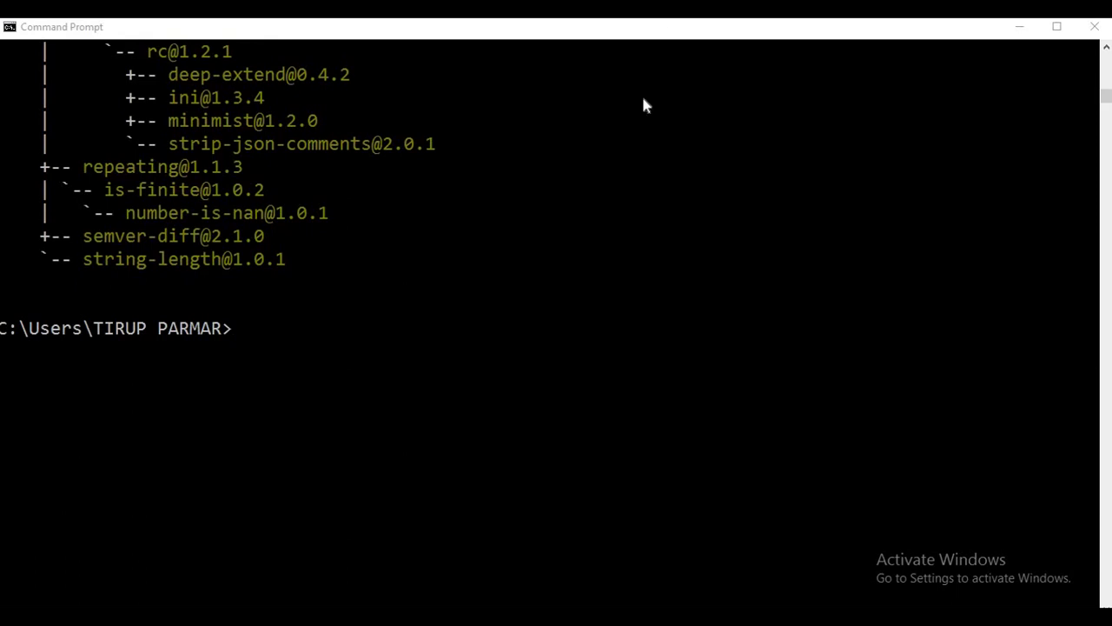
Step: Check the installed Node (v6.10.3) and npm versions with node -v and npm -v
{"action": "left_click", "coordinate": [388, 293]}
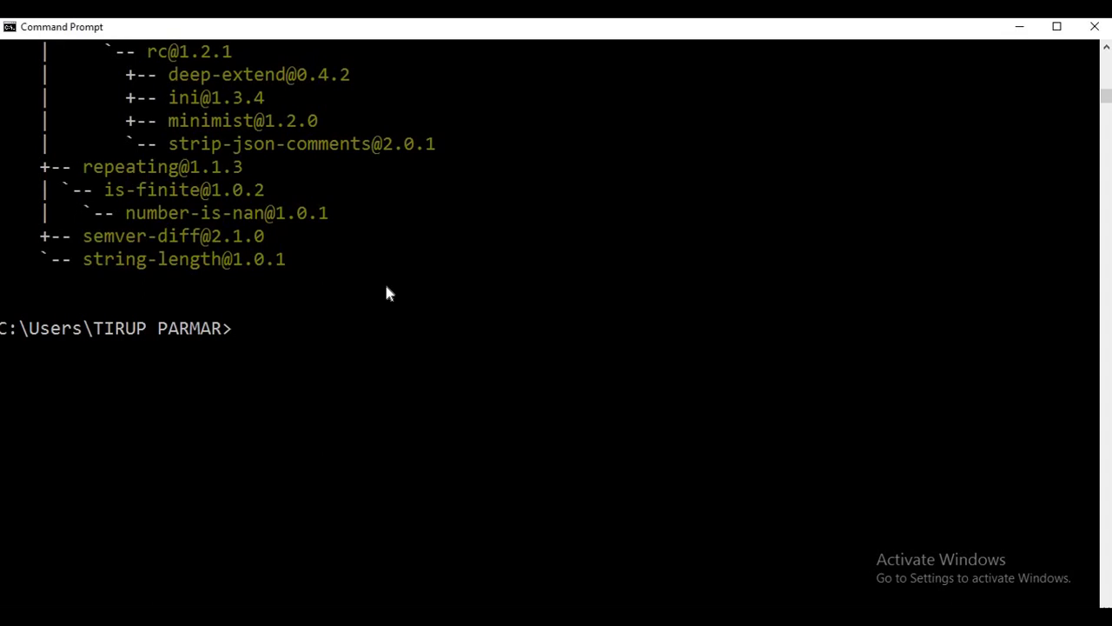
{"action": "type", "text": "node -v"}
{"action": "key", "text": "Return"}
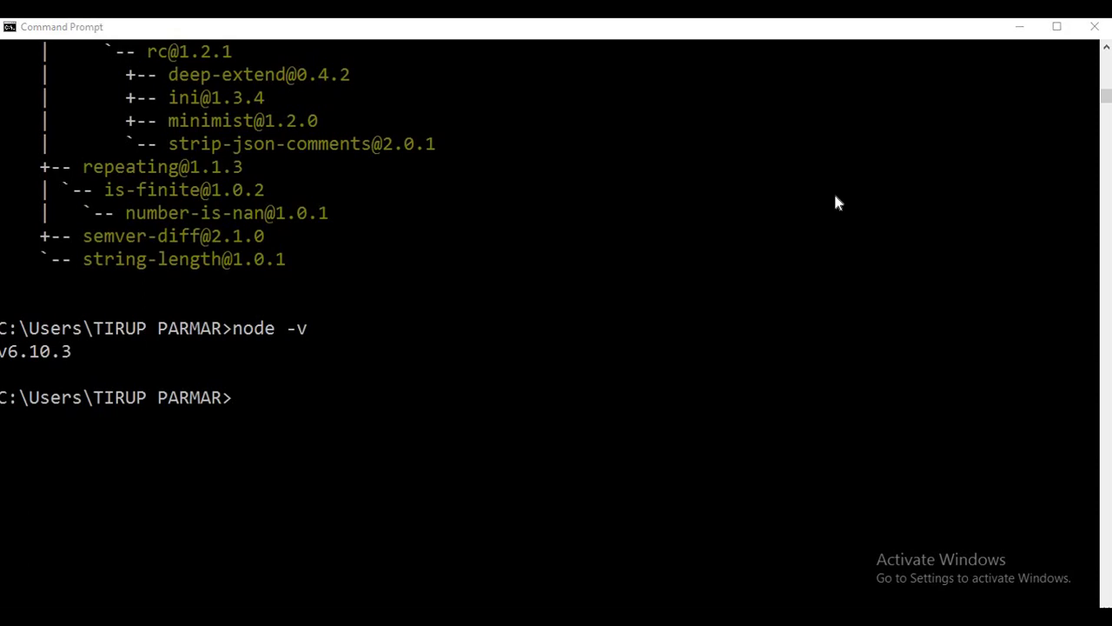
{"action": "left_click", "coordinate": [250, 416]}
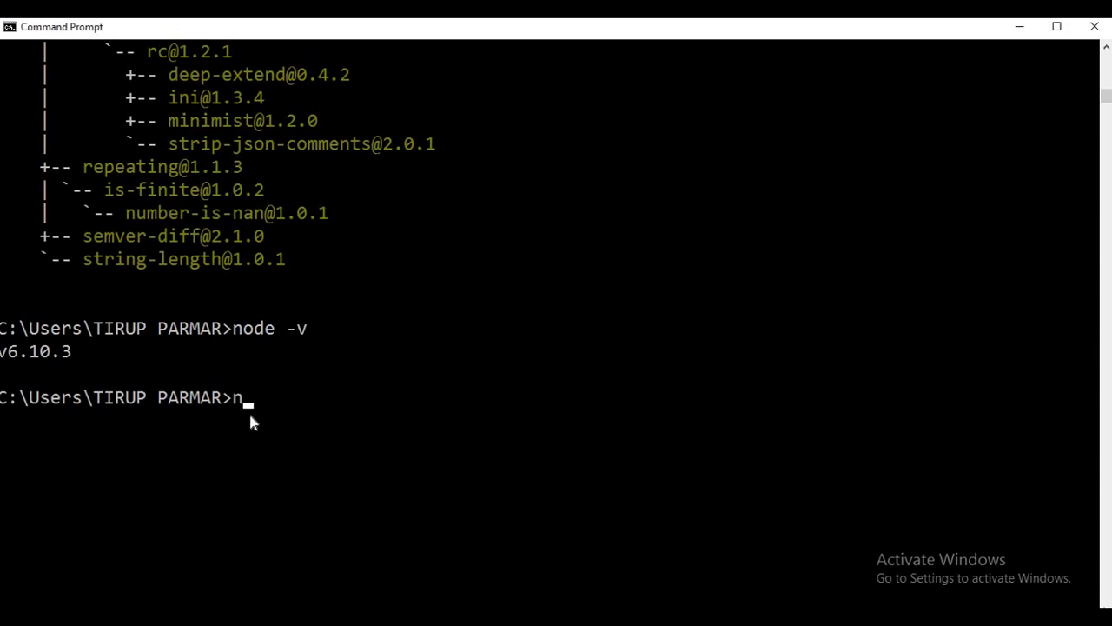
{"action": "type", "text": "npm -v"}
{"action": "key", "text": "Return"}
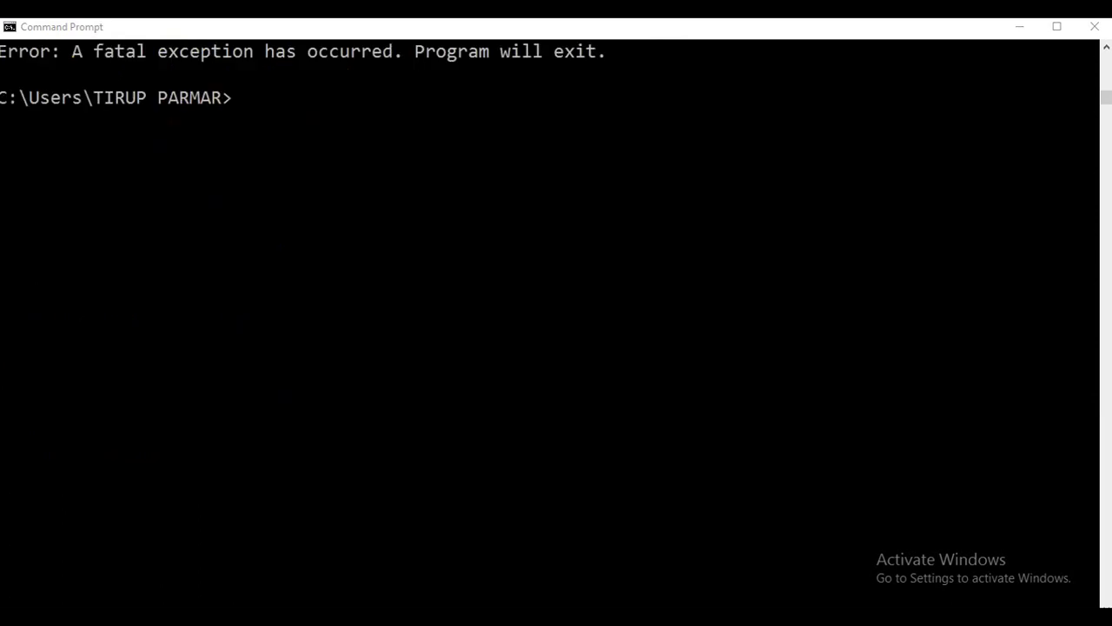
Step: Check the Cordova version (7.0.1) and agree to anonymous usage reporting with y
{"action": "left_click", "coordinate": [268, 130]}
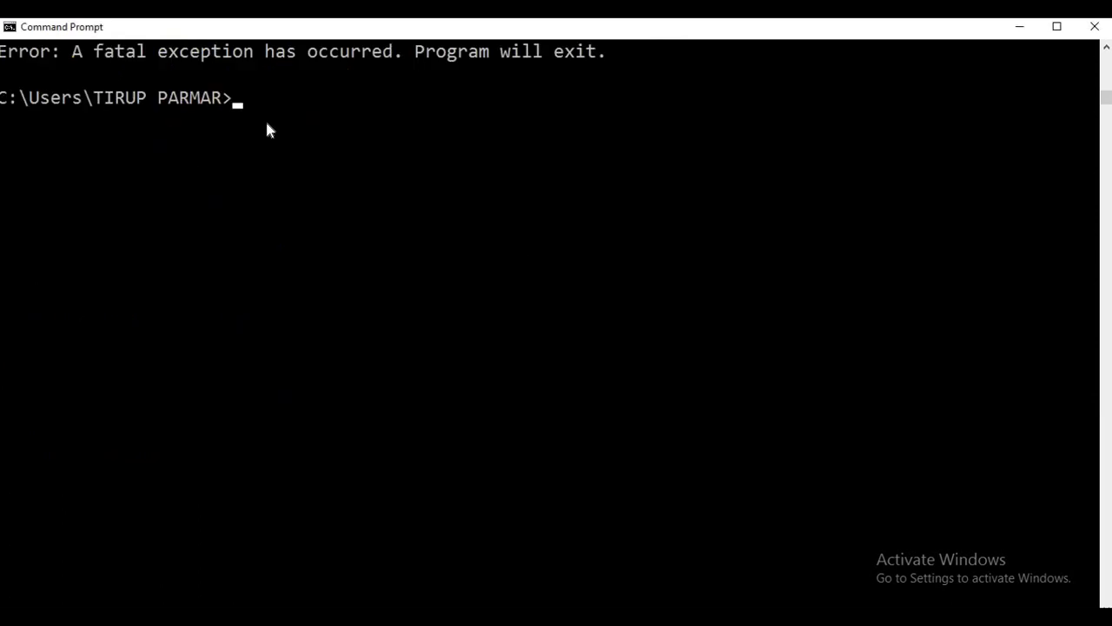
{"action": "type", "text": "cordova -v"}
{"action": "key", "text": "Return"}
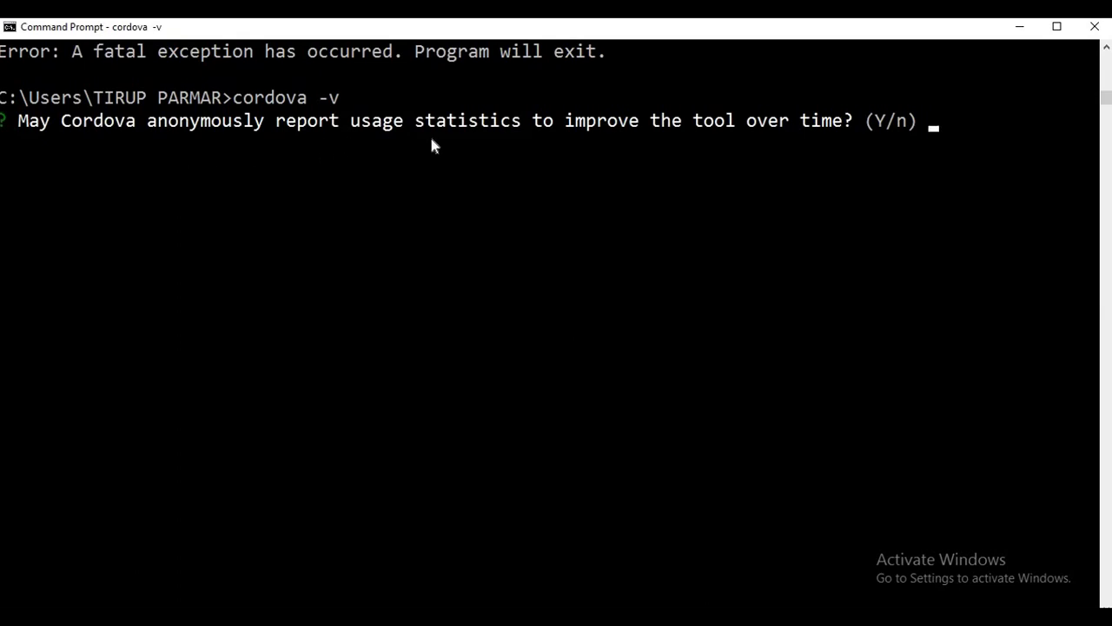
{"action": "type", "text": "y"}
{"action": "key", "text": "Return"}
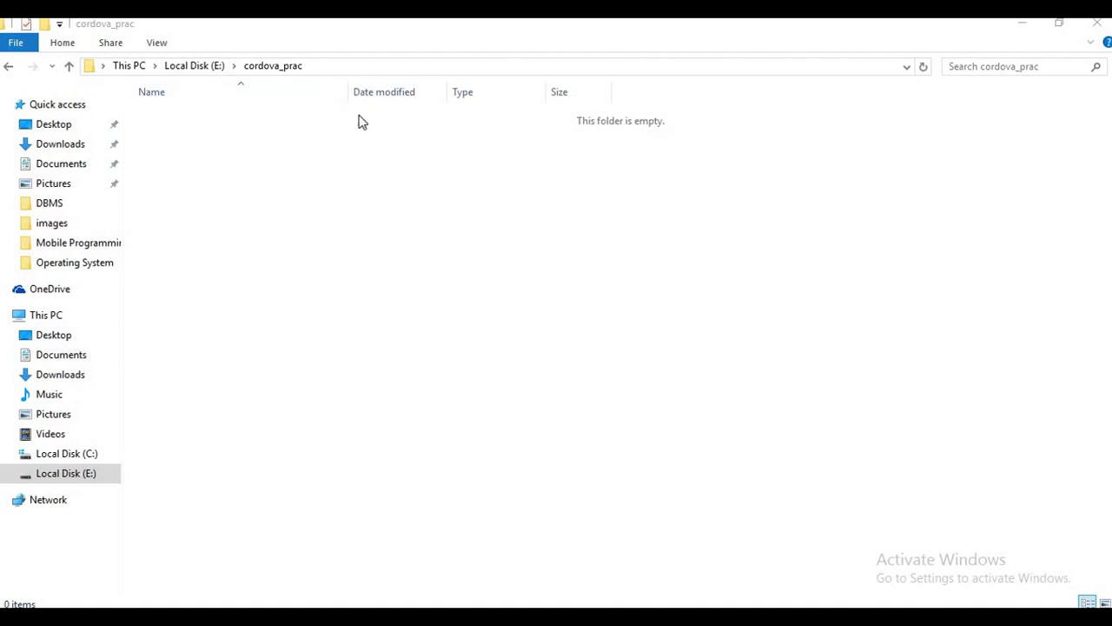
Step: Confirm the folder path E:\cordova_prac in File Explorer's address bar, then go back to Command Prompt
{"action": "left_click", "coordinate": [317, 73]}
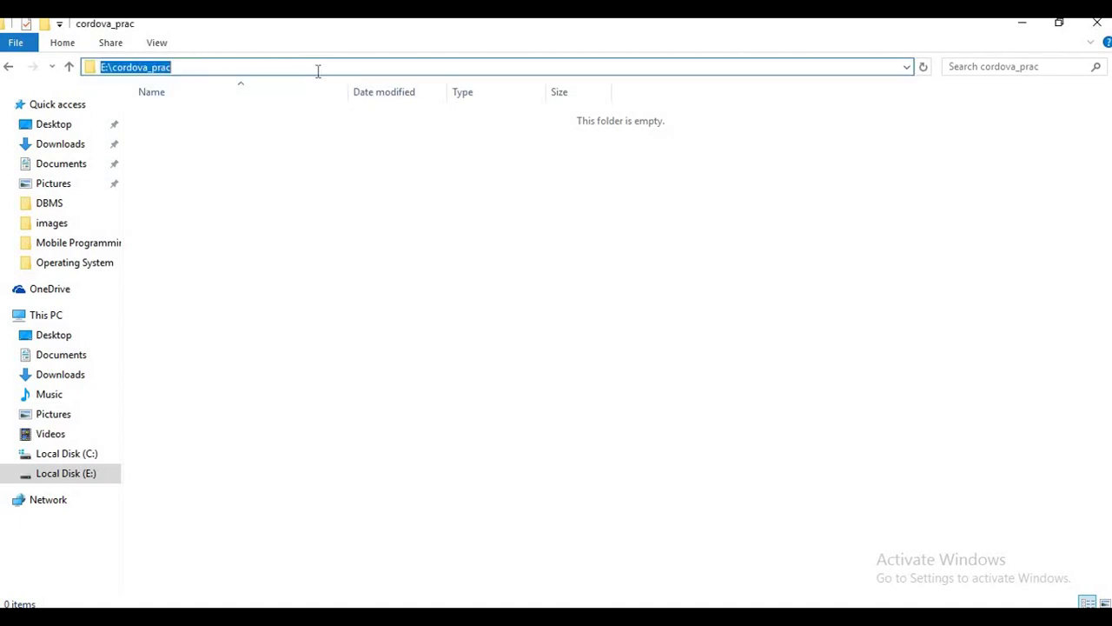
{"action": "left_click", "coordinate": [308, 162]}
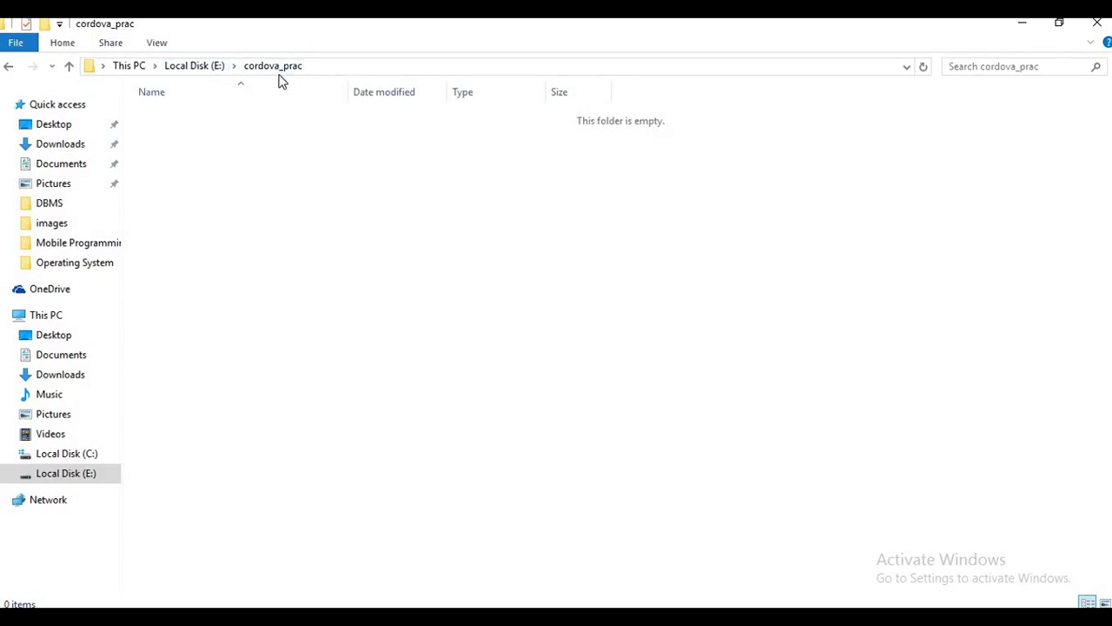
{"action": "key", "text": "alt+Tab"}
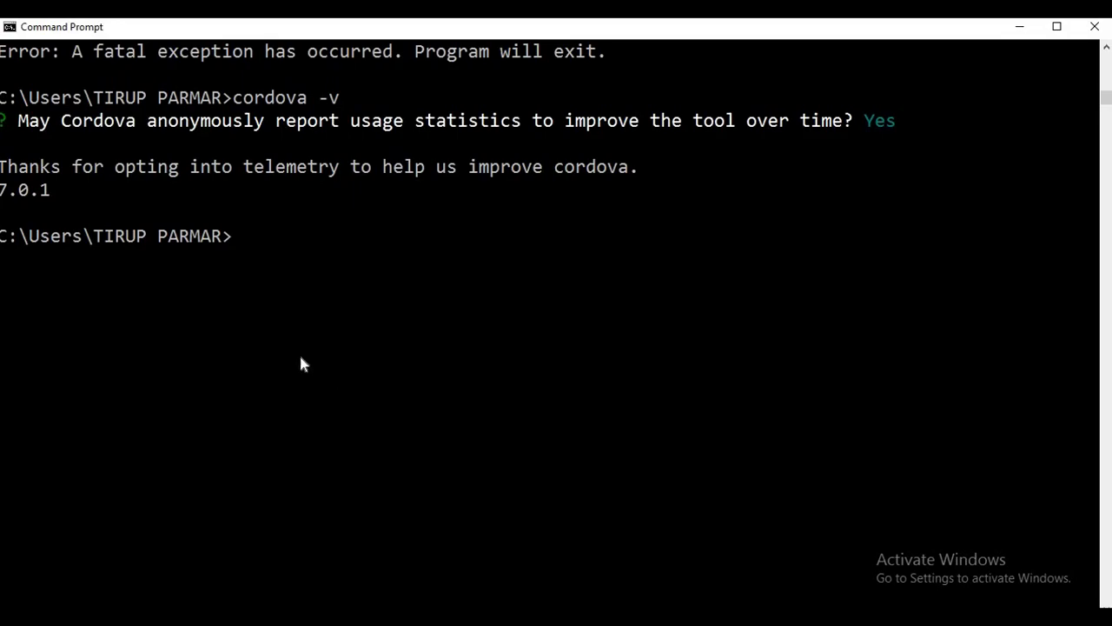
Step: Switch the console to drive E: and move into the cordova_prac folder
{"action": "left_click", "coordinate": [287, 255]}
{"action": "left_click", "coordinate": [247, 236]}
{"action": "type", "text": "e:"}
{"action": "key", "text": "Return"}
{"action": "type", "text": "cd"}
{"action": "type", "text": "cordova_prac"}
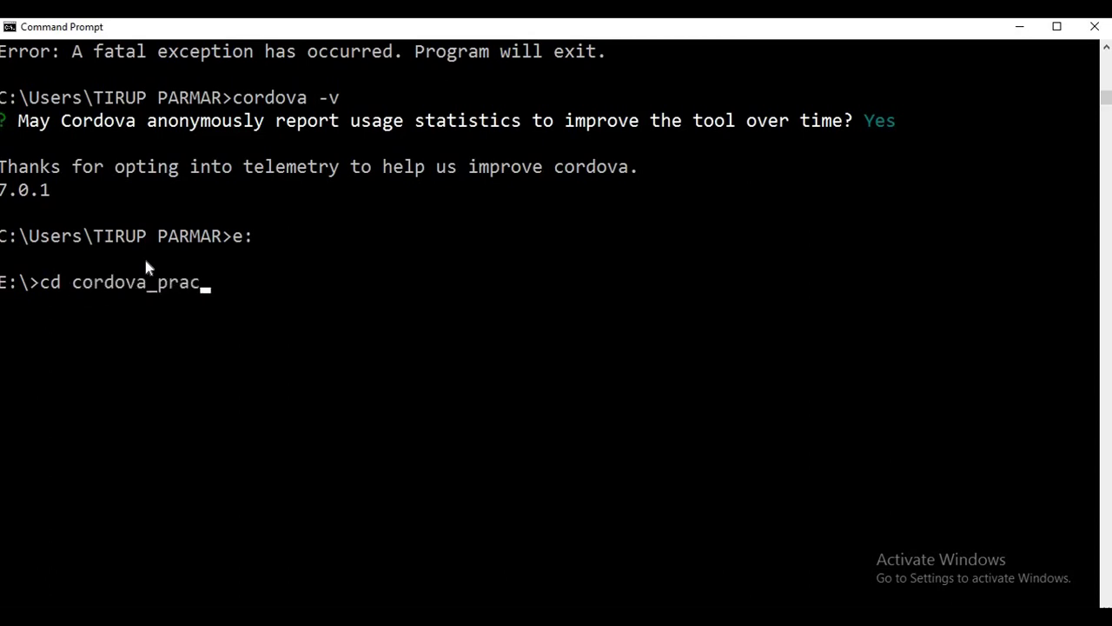
{"action": "key", "text": "Return"}
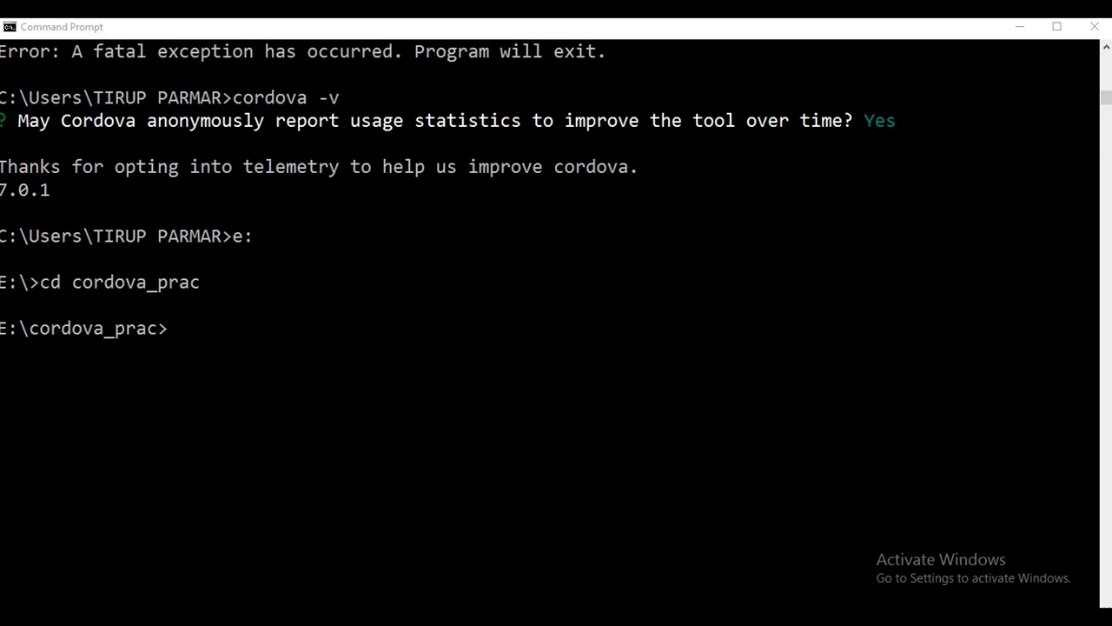
Step: Create the project with cordova create myapp io.cordova.hellocordova CordovaApp
{"action": "type", "text": "cordova create myapp io.cordova.hellocordova CordovaApp"}
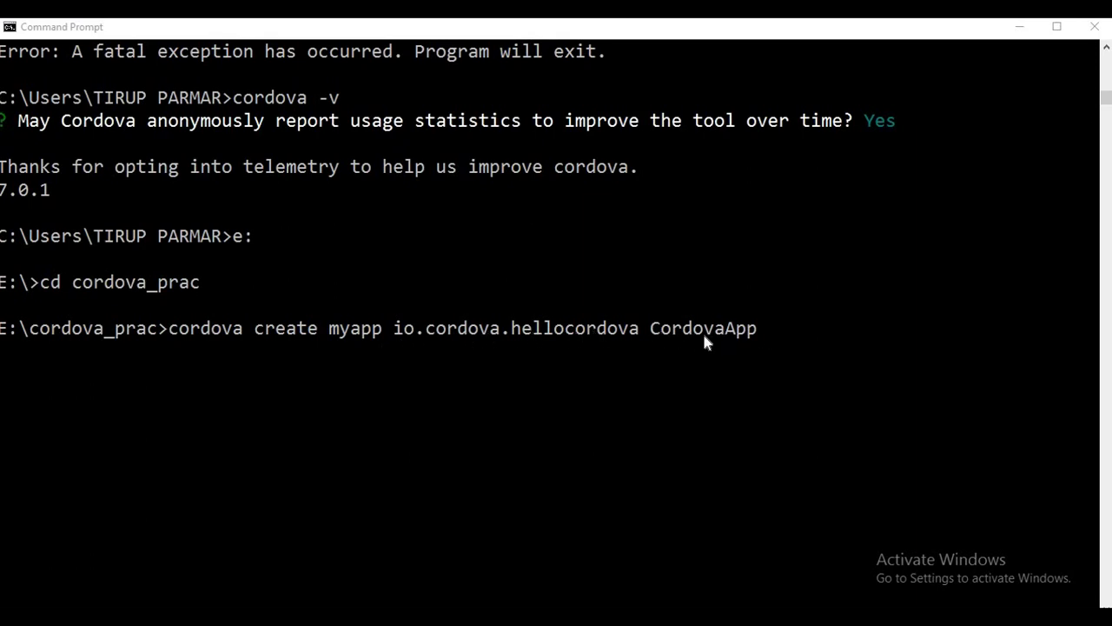
{"action": "left_click", "coordinate": [788, 330]}
{"action": "key", "text": "Return"}
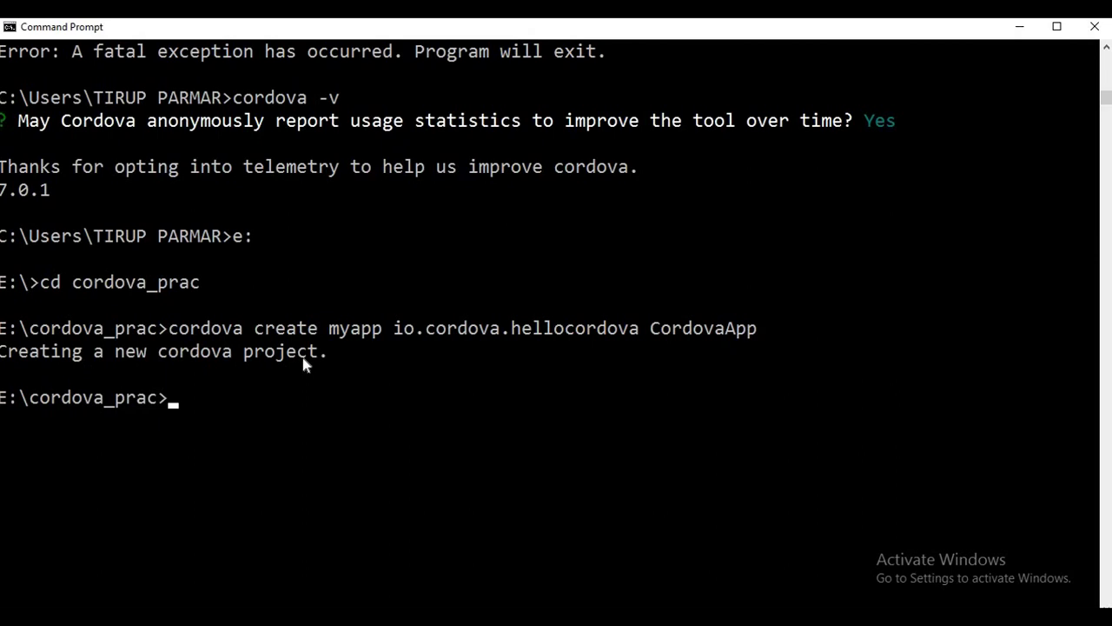
{"action": "key", "text": "alt+Tab"}
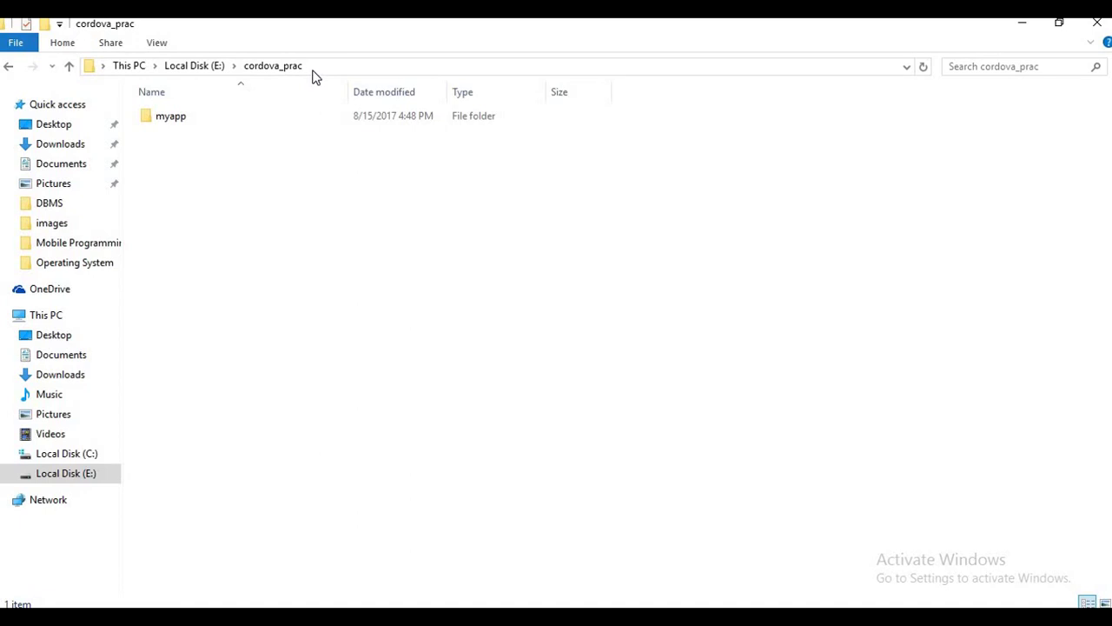
Step: Open myapp in File Explorer to inspect its hooks, platforms, plugins, res and www folders
{"action": "left_click", "coordinate": [156, 121]}
{"action": "key", "text": "alt+Tab"}
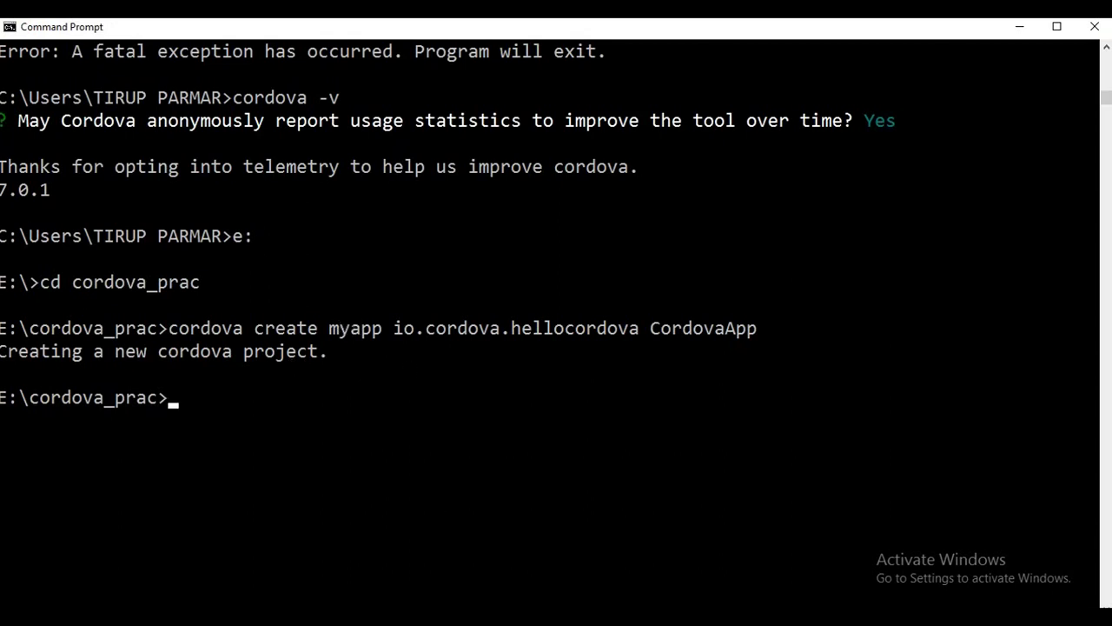
{"action": "key", "text": "alt+Tab"}
{"action": "left_click", "coordinate": [207, 125]}
{"action": "double_click", "coordinate": [206, 125]}
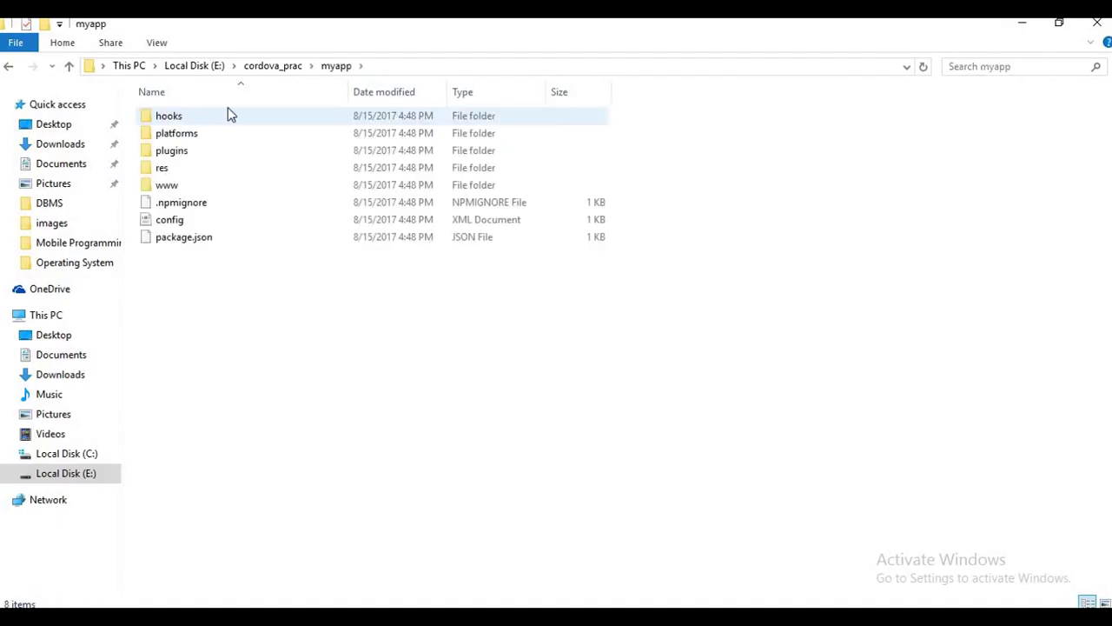
{"action": "left_click_drag", "start_coordinate": [228, 294], "coordinate": [228, 119]}
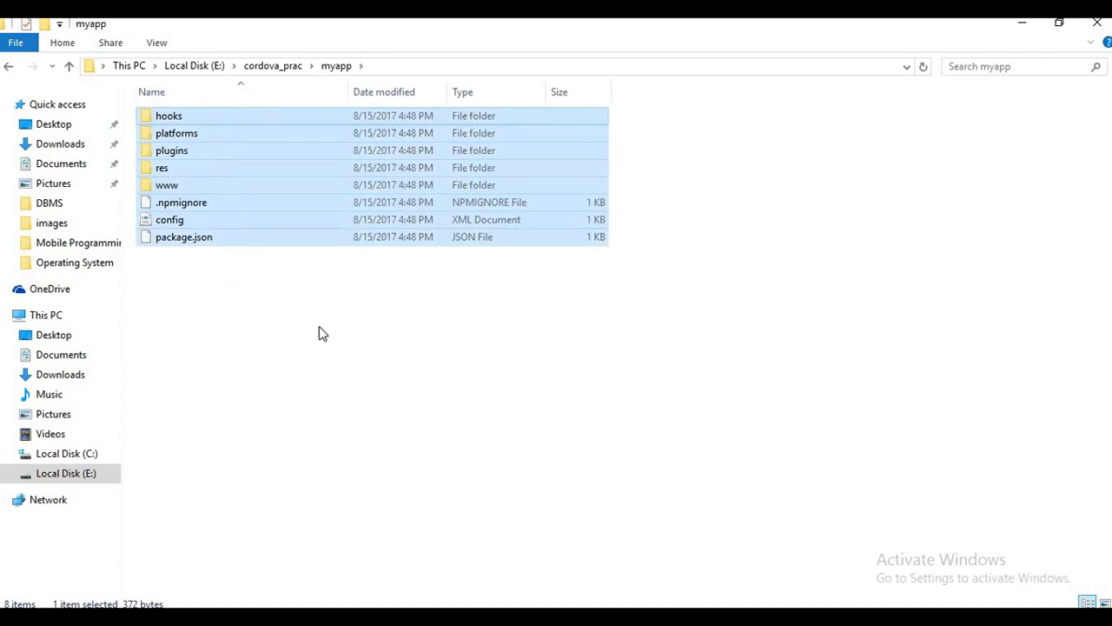
{"action": "left_click", "coordinate": [330, 343]}
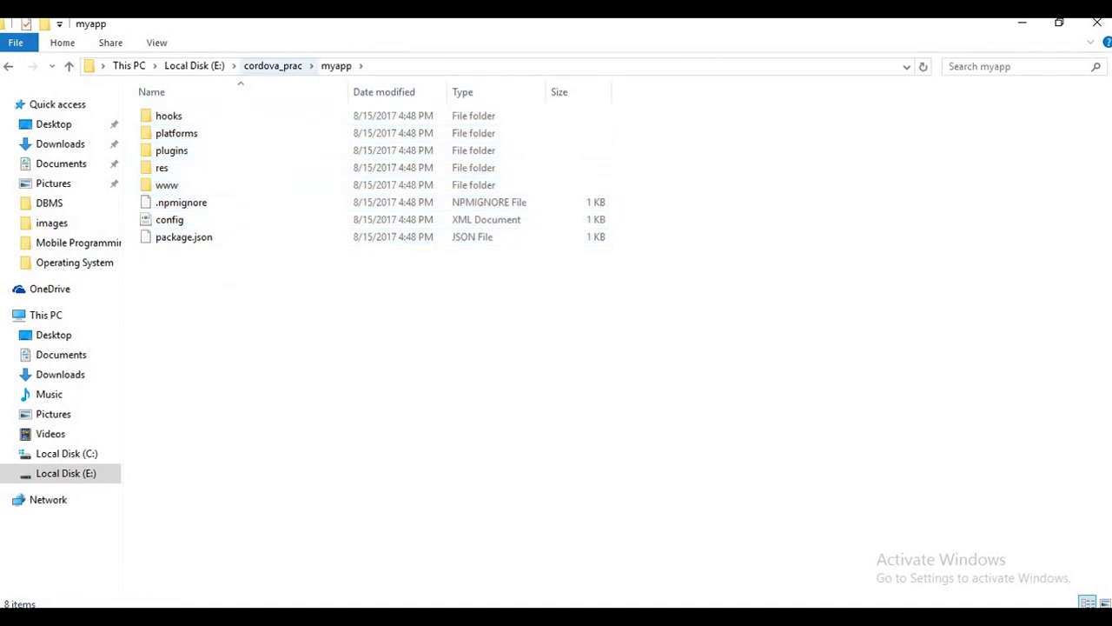
{"action": "left_click", "coordinate": [578, 556]}
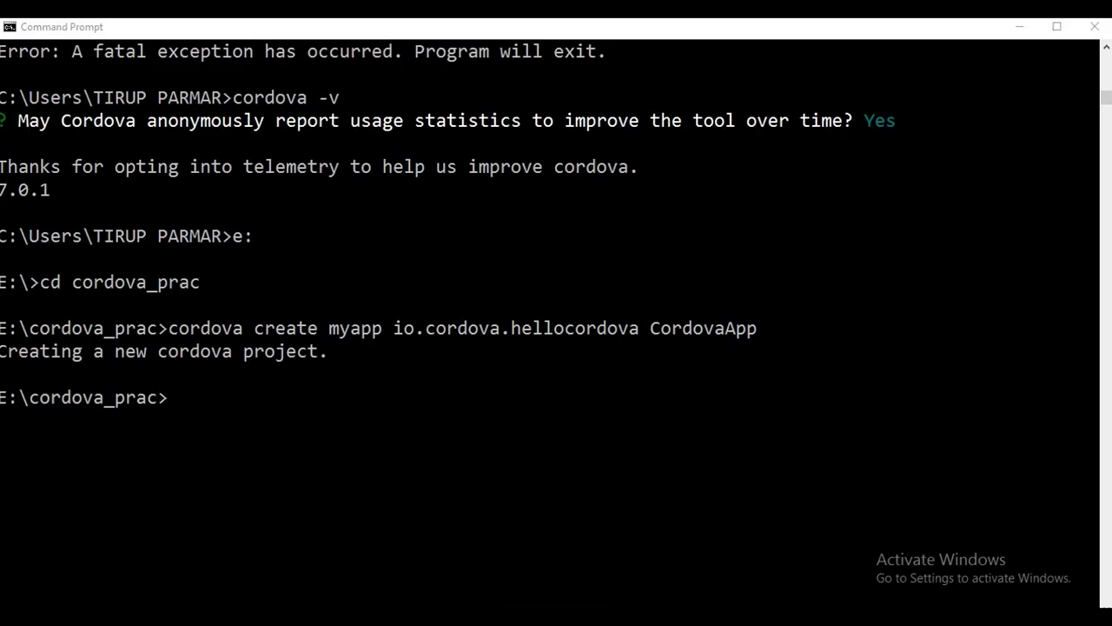
Step: Run cordova platform add android from cordova_prac, which fails outside the project
{"action": "type", "text": "cordova platform add android"}
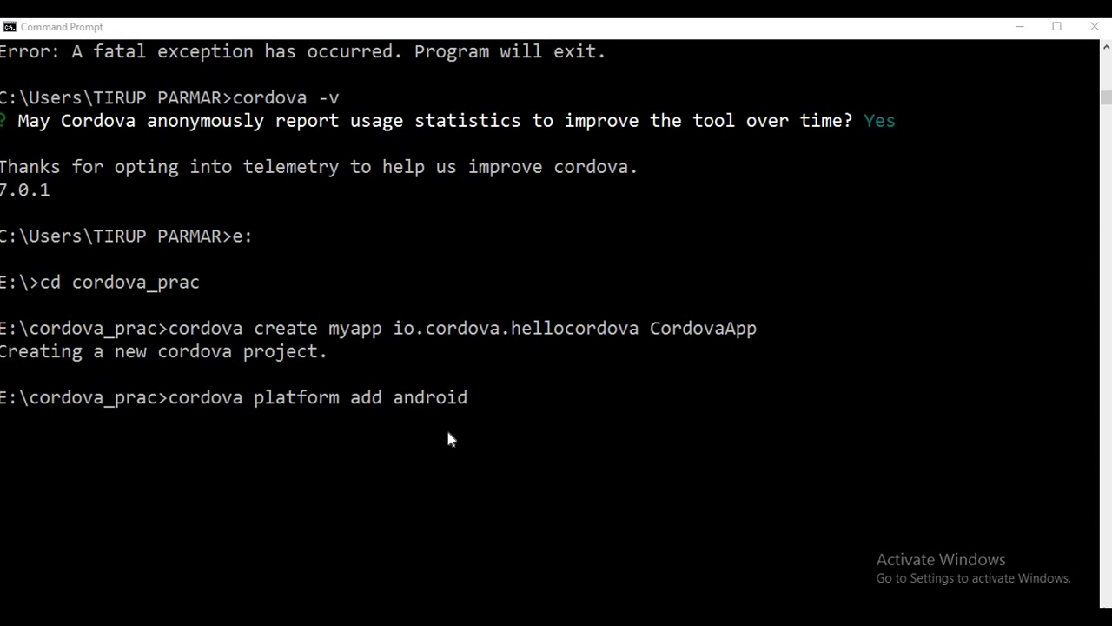
{"action": "left_click", "coordinate": [480, 399]}
{"action": "key", "text": "Return"}
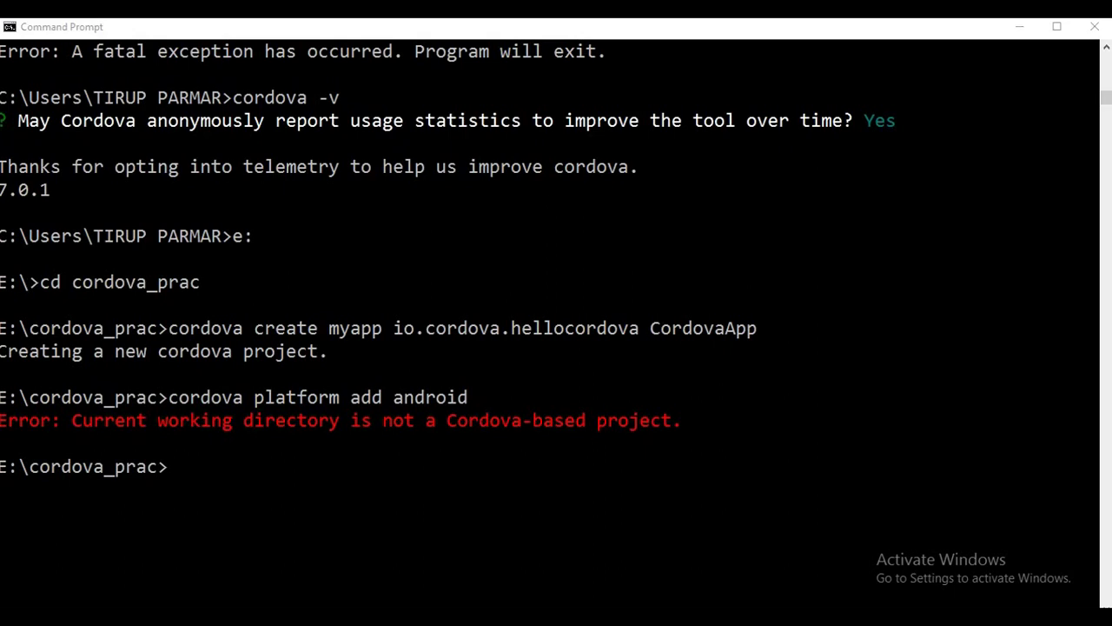
{"action": "scroll", "coordinate": [217, 445], "scroll_direction": "down", "scroll_amount": 3}
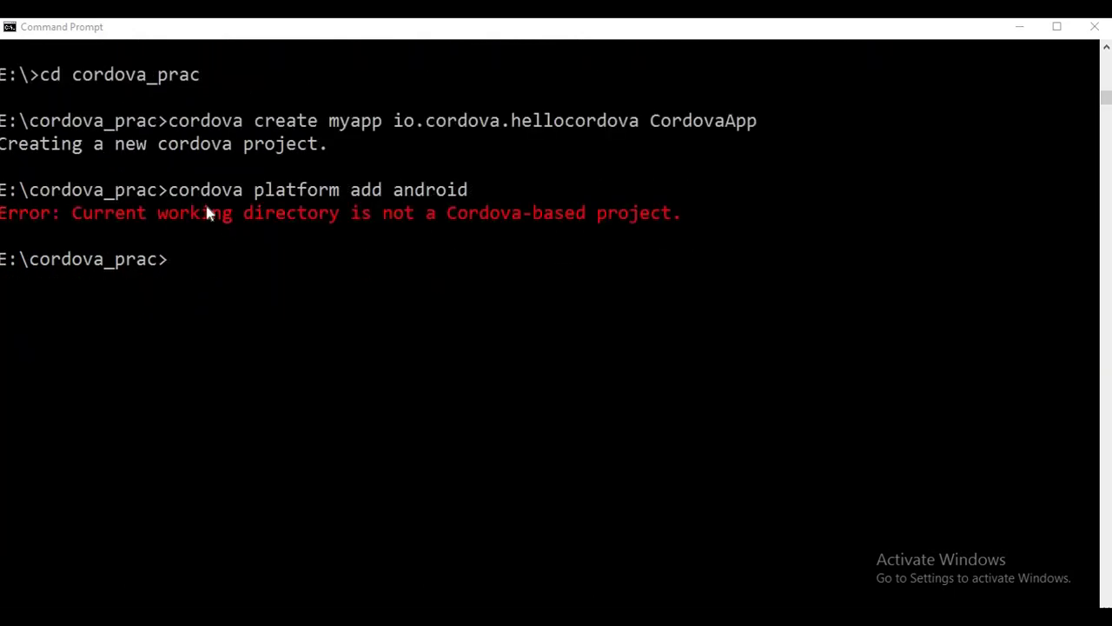
Step: Change into the myapp folder with cd myapp and recall cordova platform add android
{"action": "left_click", "coordinate": [184, 252]}
{"action": "type", "text": "cd "}
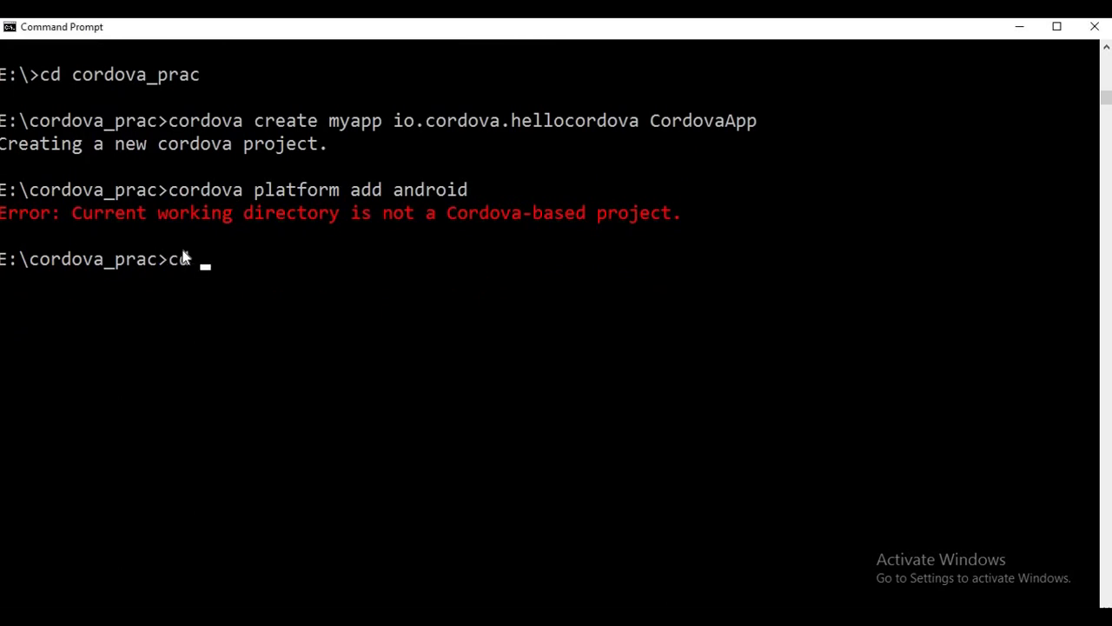
{"action": "type", "text": "myapp"}
{"action": "key", "text": "alt+Tab"}
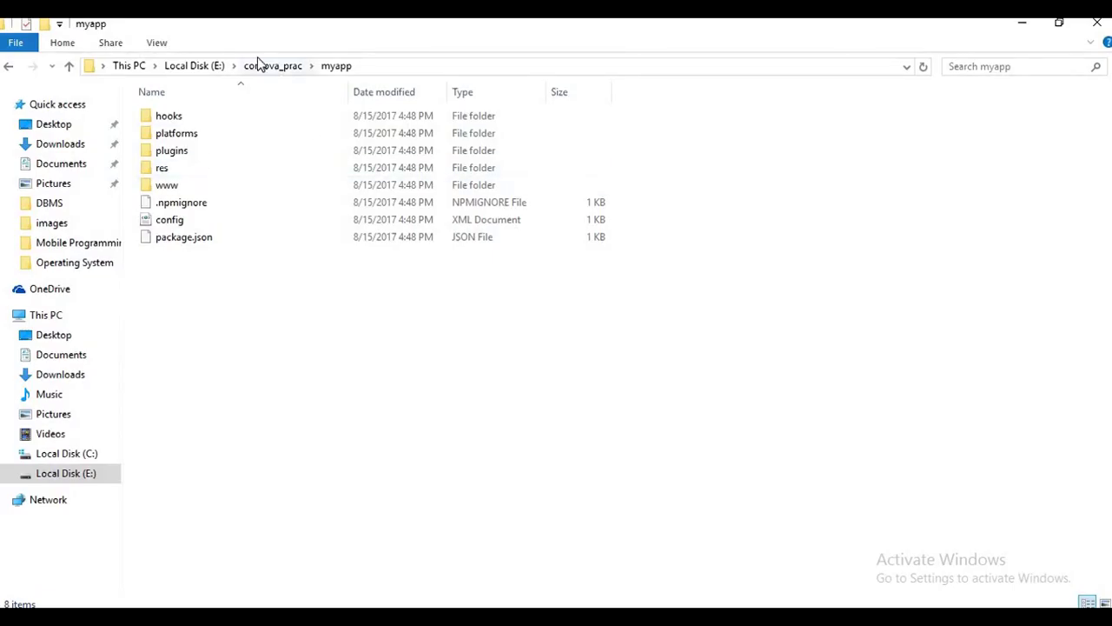
{"action": "left_click", "coordinate": [270, 66]}
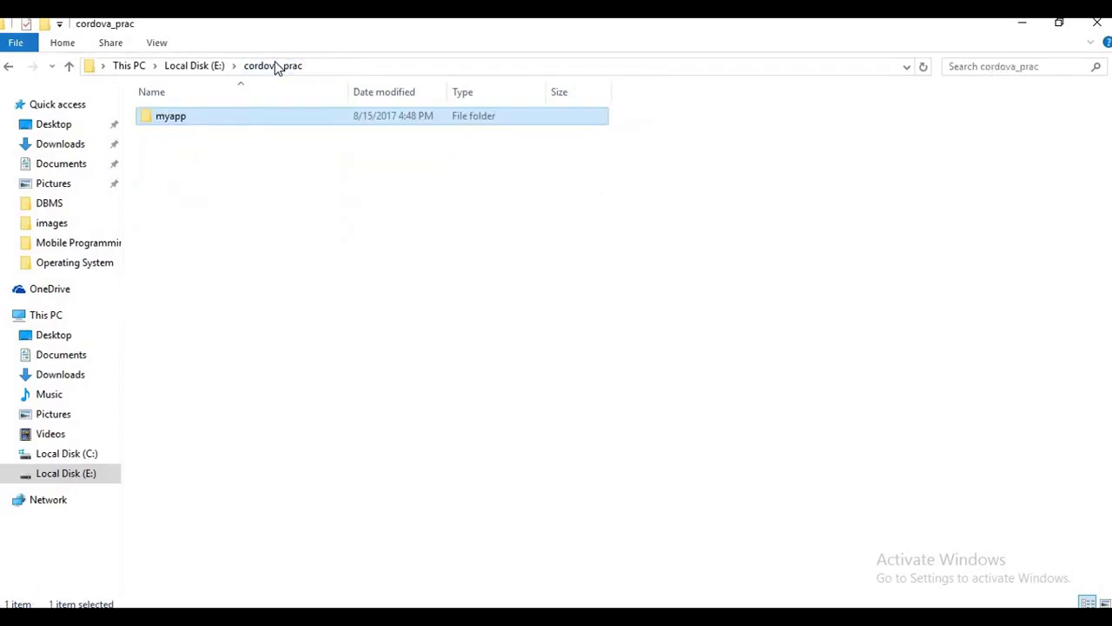
{"action": "double_click", "coordinate": [189, 128]}
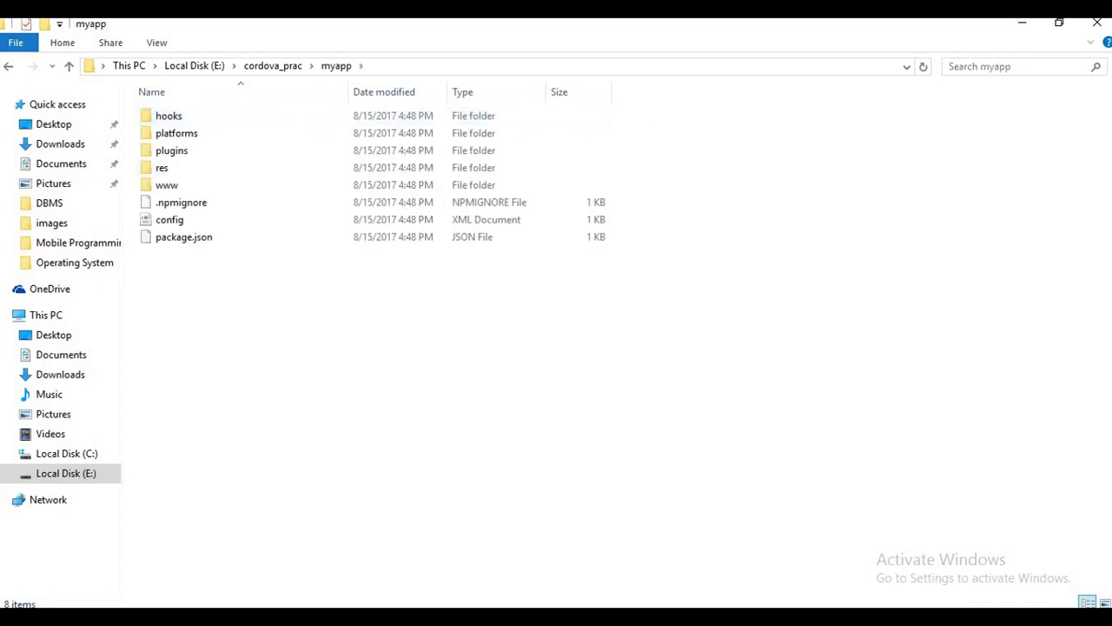
{"action": "key", "text": "alt+Tab"}
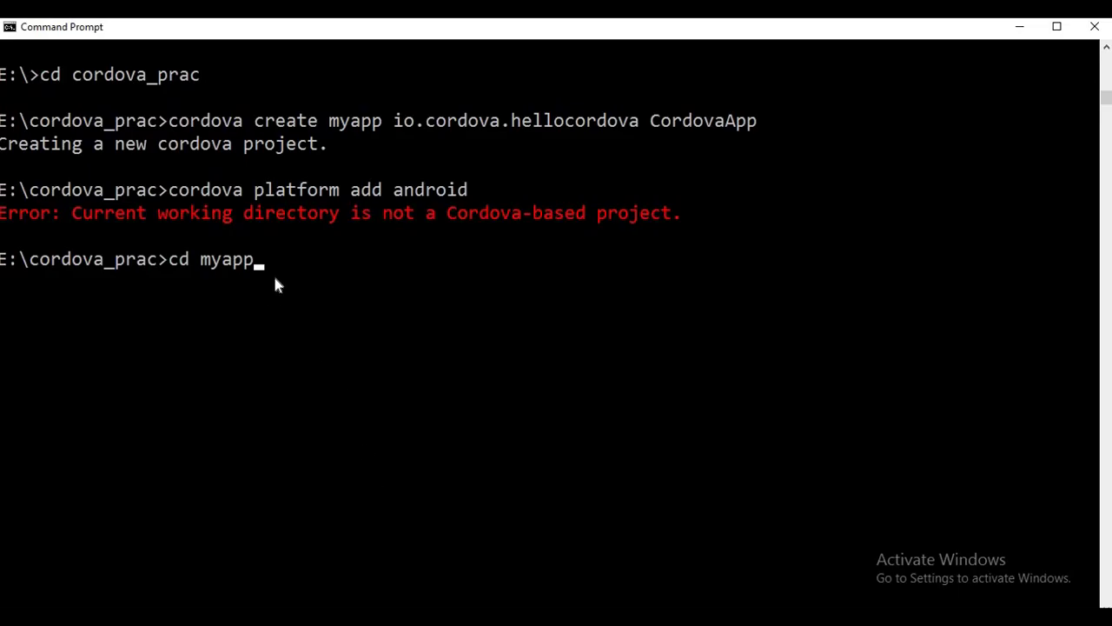
{"action": "key", "text": "Return"}
{"action": "key", "text": "Up"}
{"action": "key", "text": "Up"}
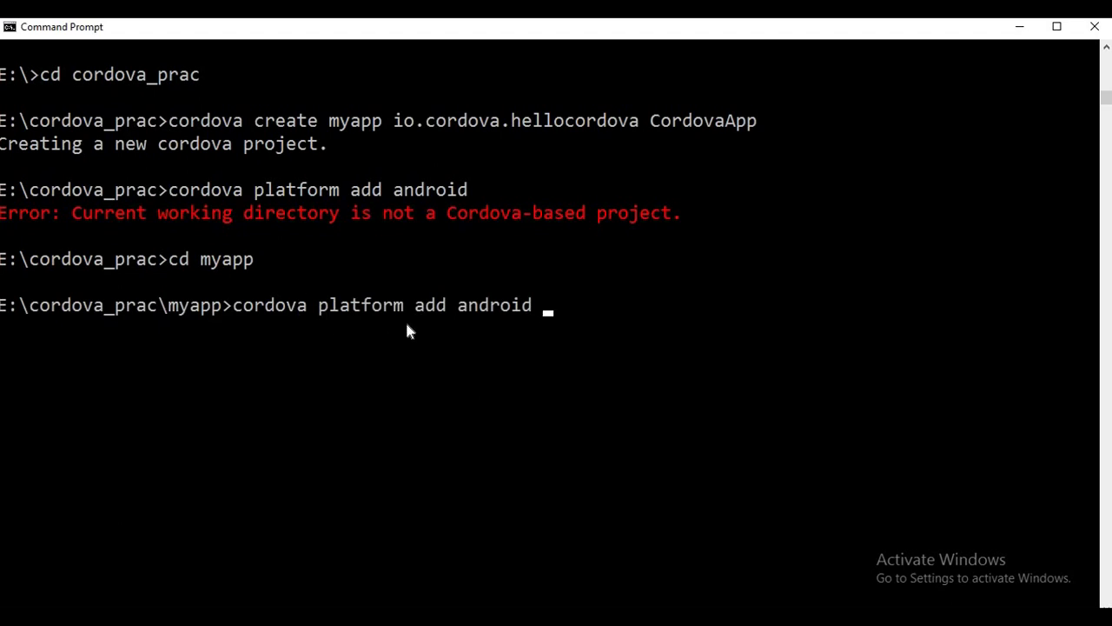
{"action": "key", "text": "Return"}
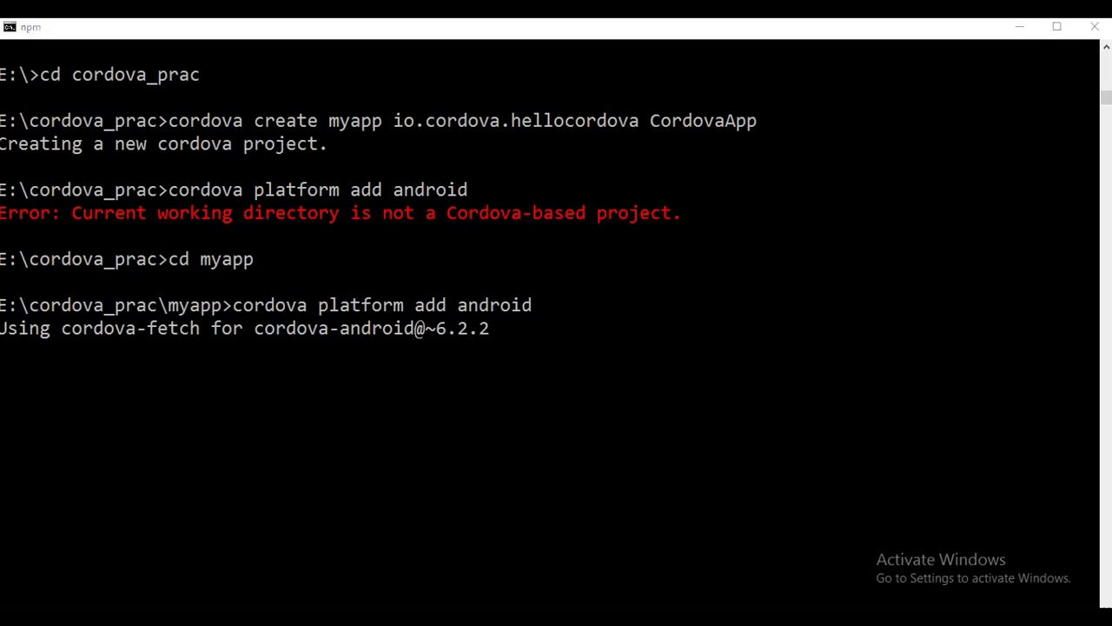
{"action": "scroll", "coordinate": [292, 360], "scroll_direction": "down", "scroll_amount": 1}
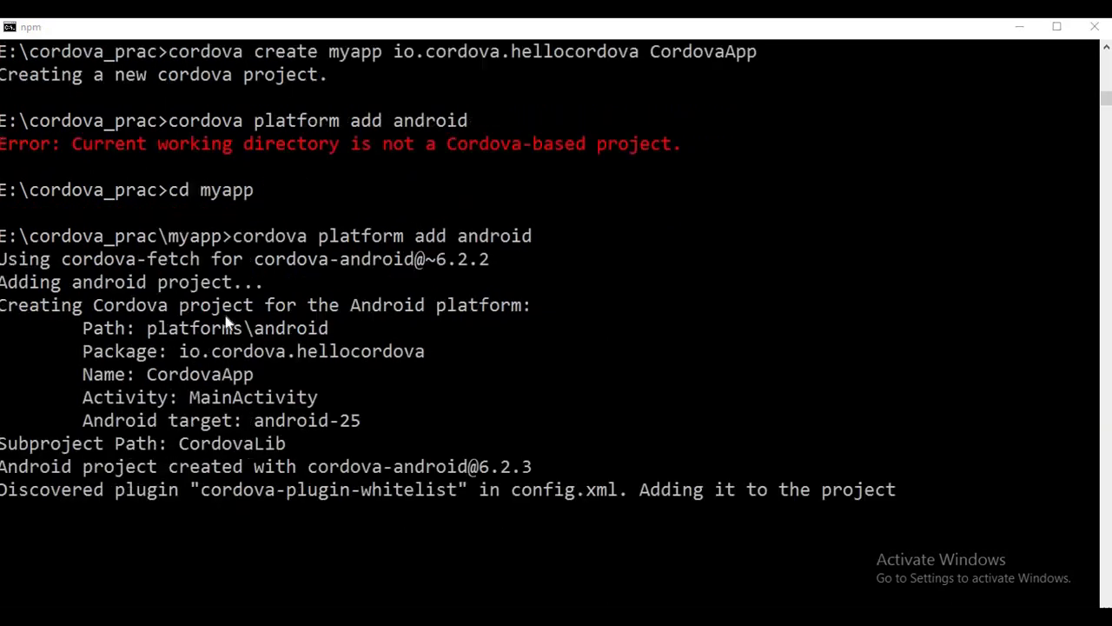
{"action": "scroll", "coordinate": [126, 278], "scroll_direction": "down", "scroll_amount": 1}
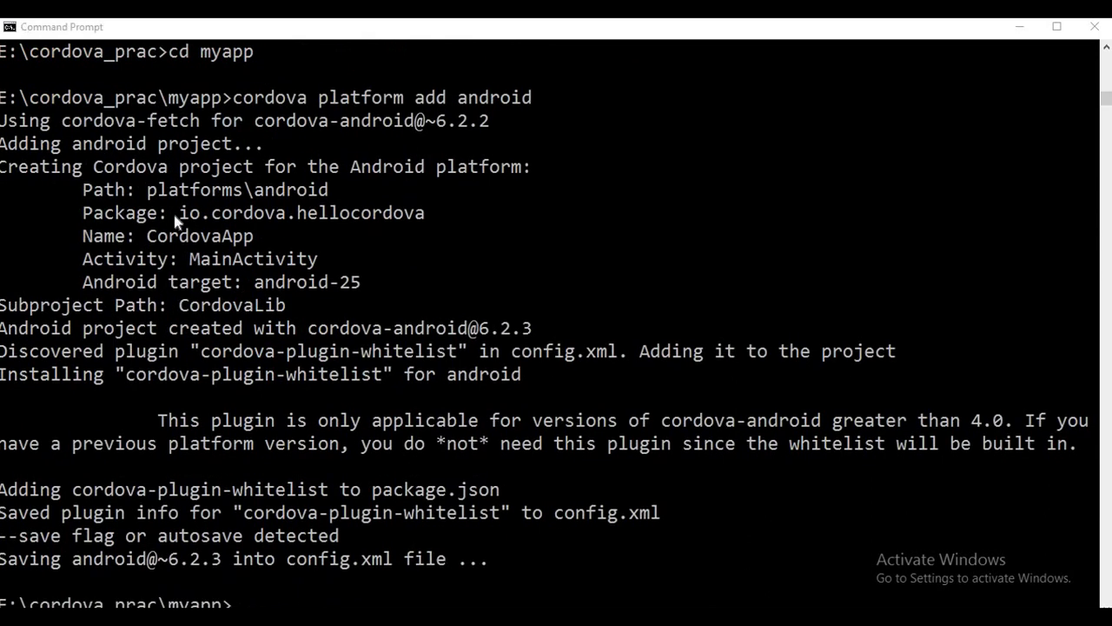
{"action": "scroll", "coordinate": [196, 345], "scroll_direction": "down", "scroll_amount": 1}
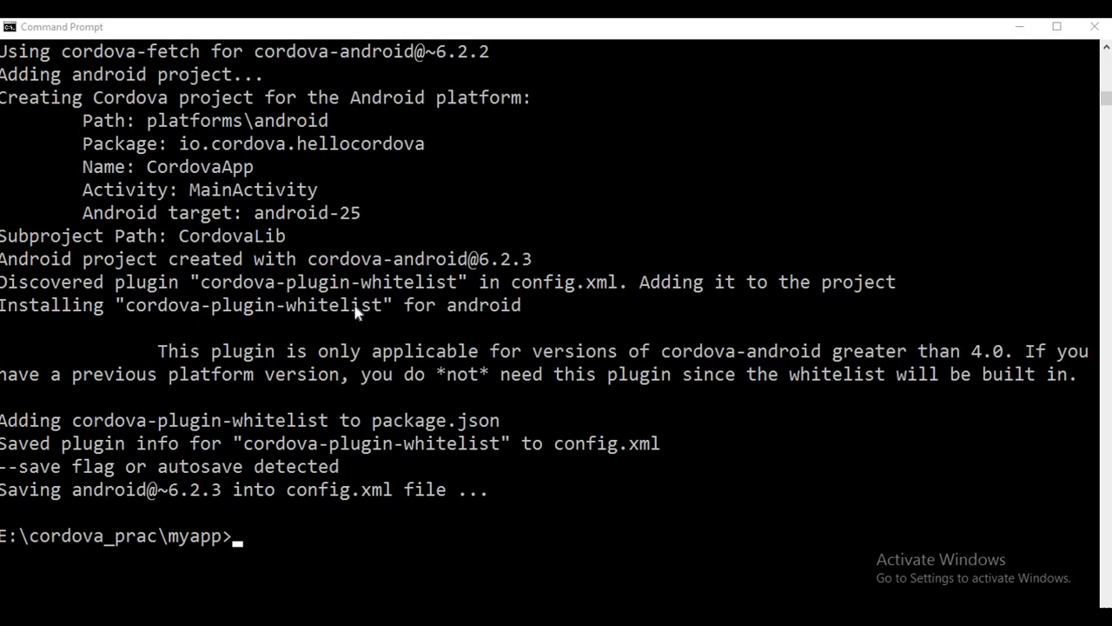
{"action": "scroll", "coordinate": [354, 312], "scroll_direction": "down", "scroll_amount": 1}
{"action": "scroll", "coordinate": [361, 311], "scroll_direction": "down", "scroll_amount": 1}
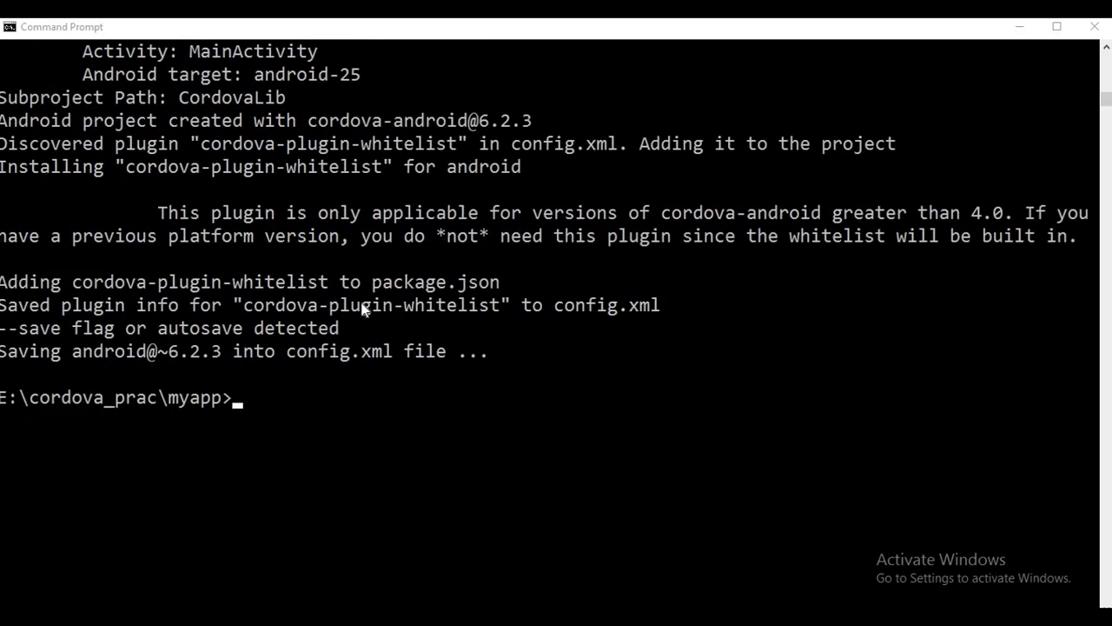
Step: Run cordova build android, which fails because JAVA_HOME's jdk1.8.0_131\bin path is invalid
{"action": "type", "text": "cordova build android"}
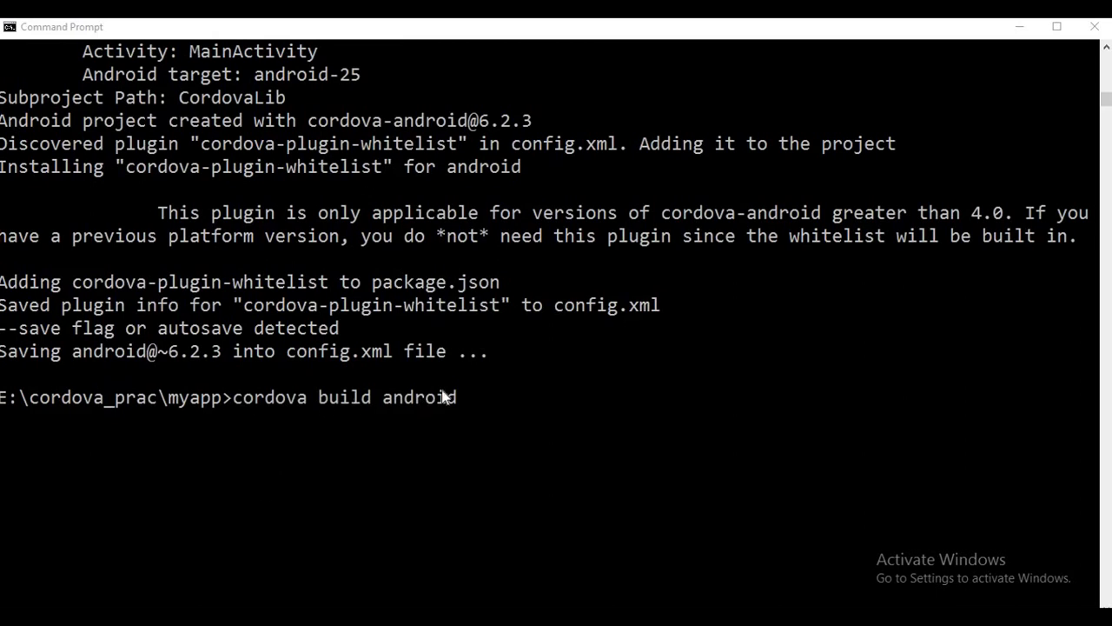
{"action": "left_click", "coordinate": [476, 410]}
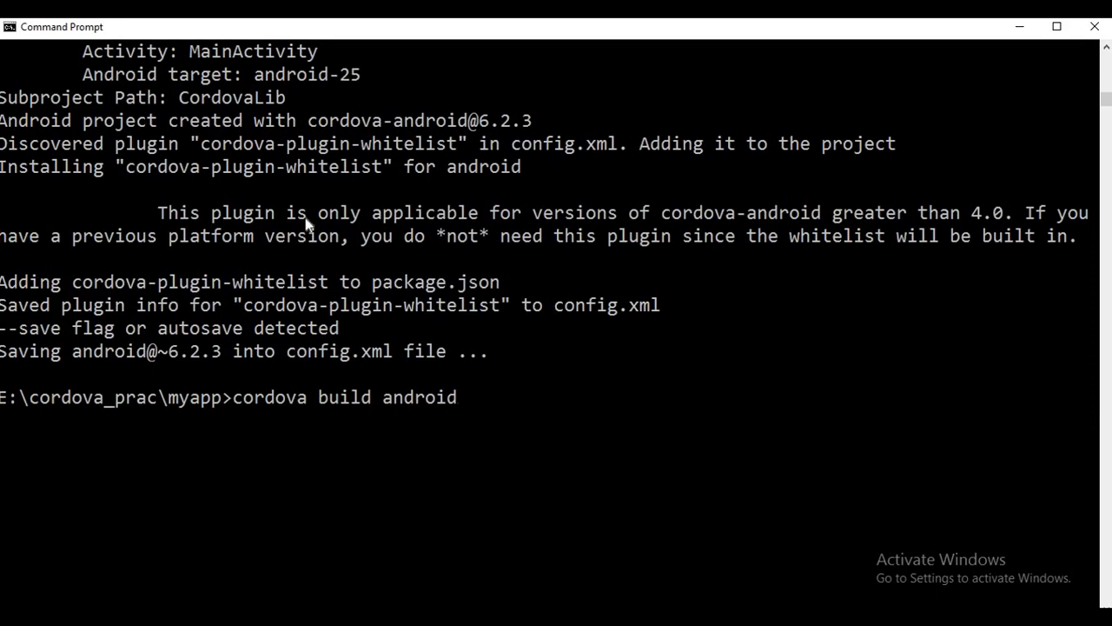
{"action": "scroll", "coordinate": [318, 182], "scroll_direction": "up", "scroll_amount": 5}
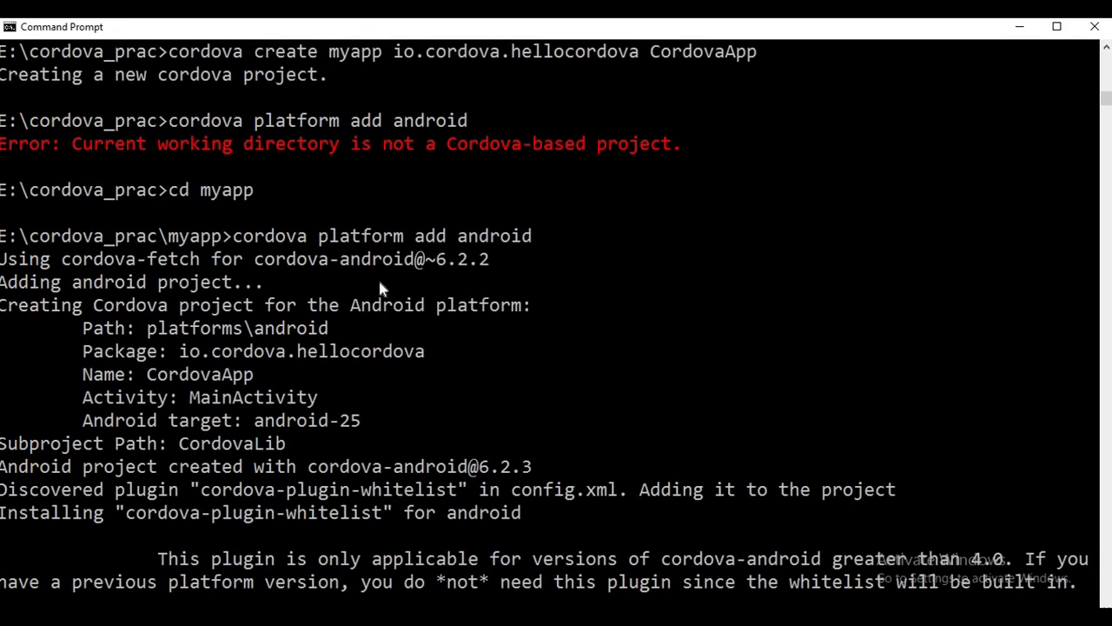
{"action": "scroll", "coordinate": [347, 247], "scroll_direction": "down", "scroll_amount": 4}
{"action": "scroll", "coordinate": [417, 235], "scroll_direction": "down", "scroll_amount": 3}
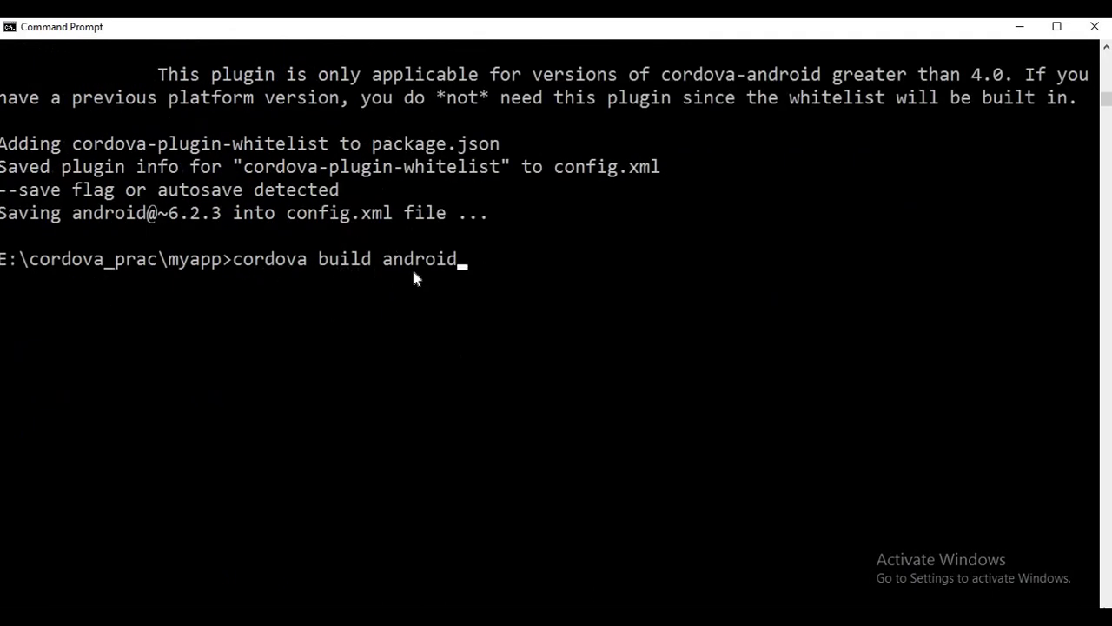
{"action": "key", "text": "Return"}
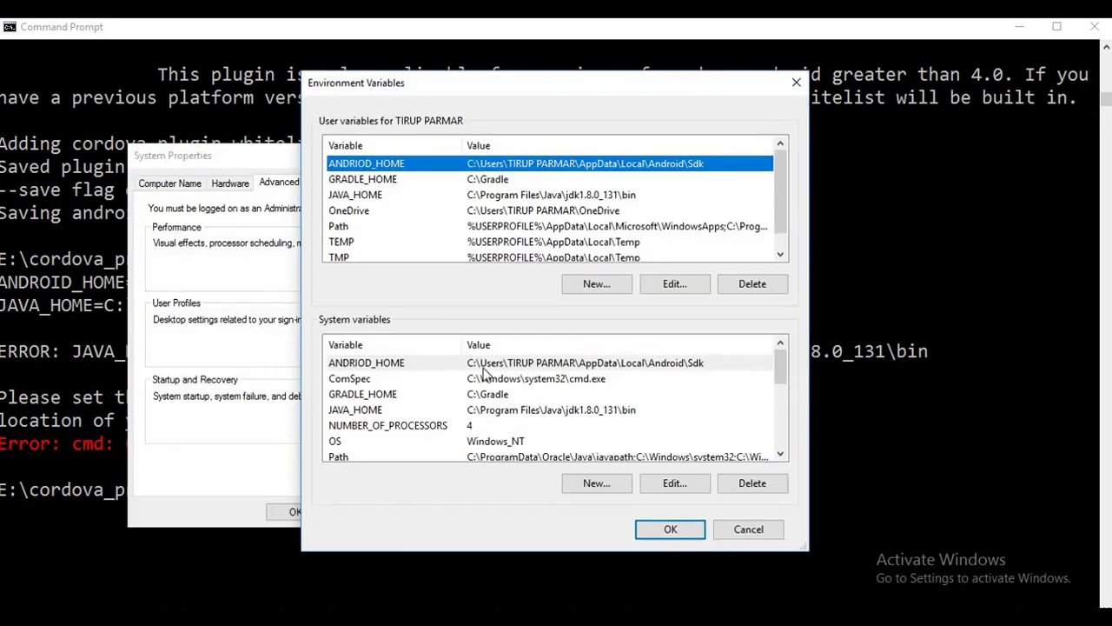
Step: Remove the trailing \bin from the user JAVA_HOME, leaving C:\Program Files\Java\jdk1.8.0_131
{"action": "double_click", "coordinate": [518, 197]}
{"action": "left_click", "coordinate": [615, 325]}
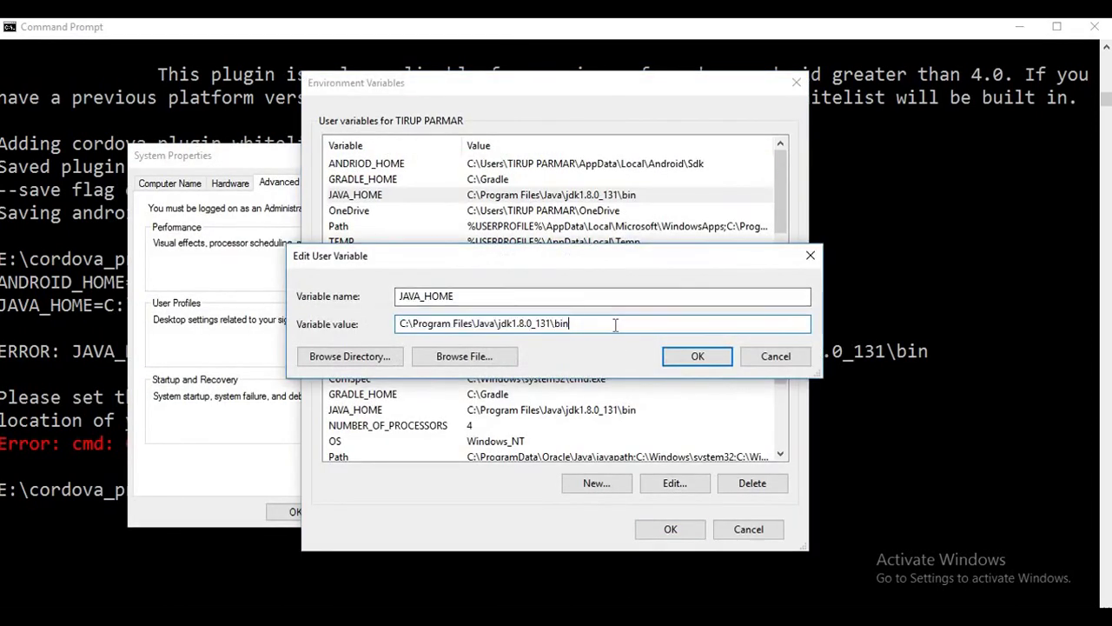
{"action": "key", "text": "BackSpace"}
{"action": "key", "text": "BackSpace"}
{"action": "key", "text": "BackSpace"}
{"action": "key", "text": "BackSpace"}
{"action": "left_click", "coordinate": [679, 356]}
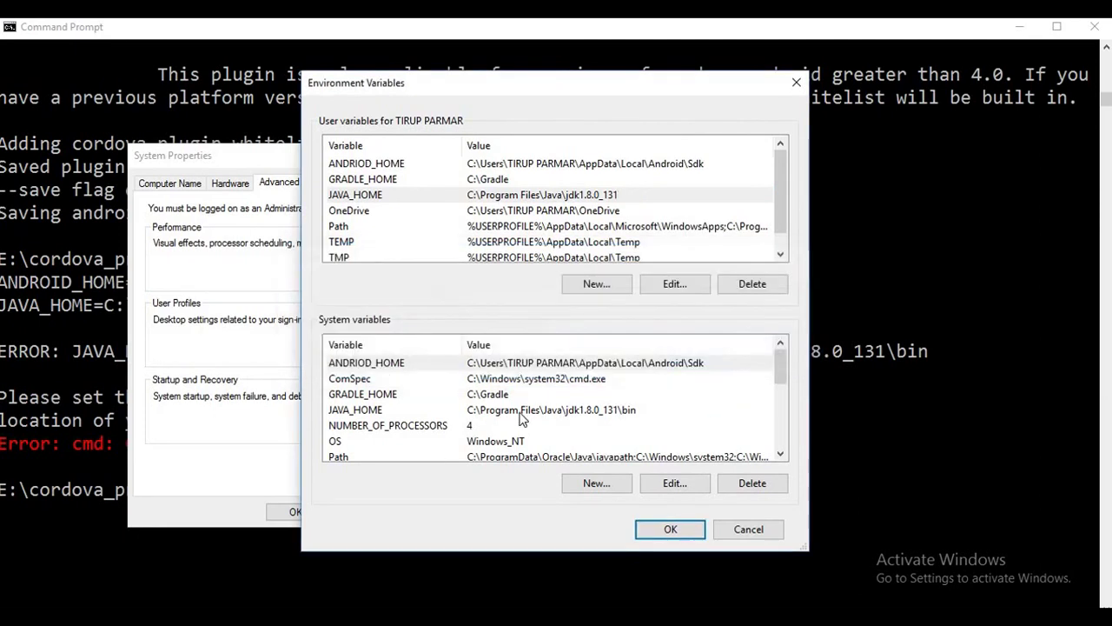
Step: Set the system JAVA_HOME to C:\Program Files\Java\jdk1.8.0_131 and save the environment variables
{"action": "double_click", "coordinate": [570, 409]}
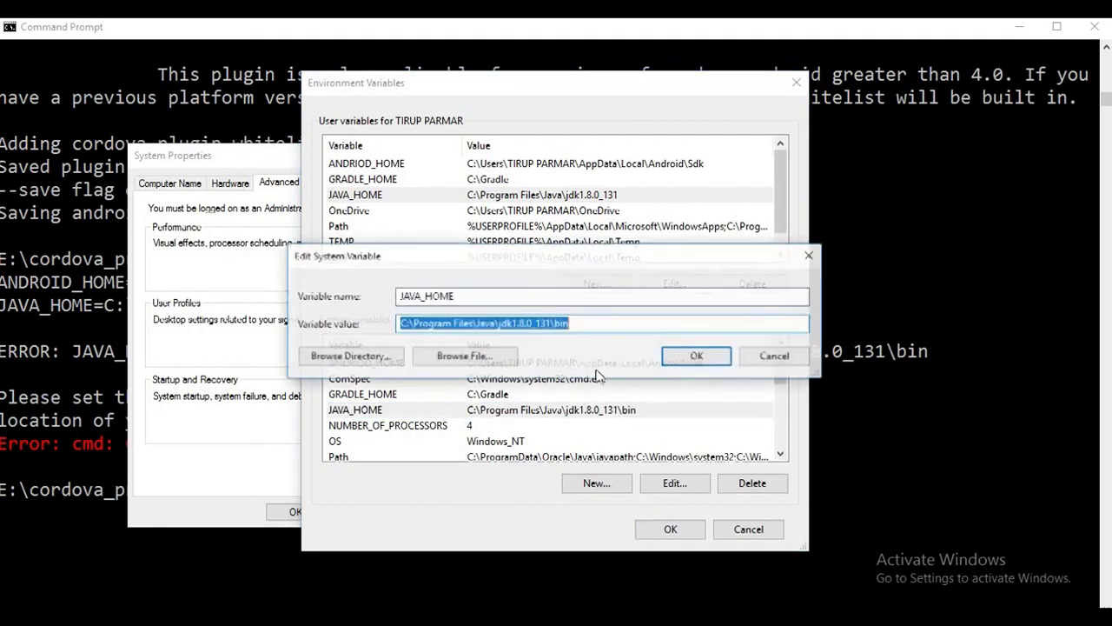
{"action": "left_click", "coordinate": [612, 318]}
{"action": "key", "text": "BackSpace"}
{"action": "key", "text": "BackSpace"}
{"action": "key", "text": "BackSpace"}
{"action": "key", "text": "BackSpace"}
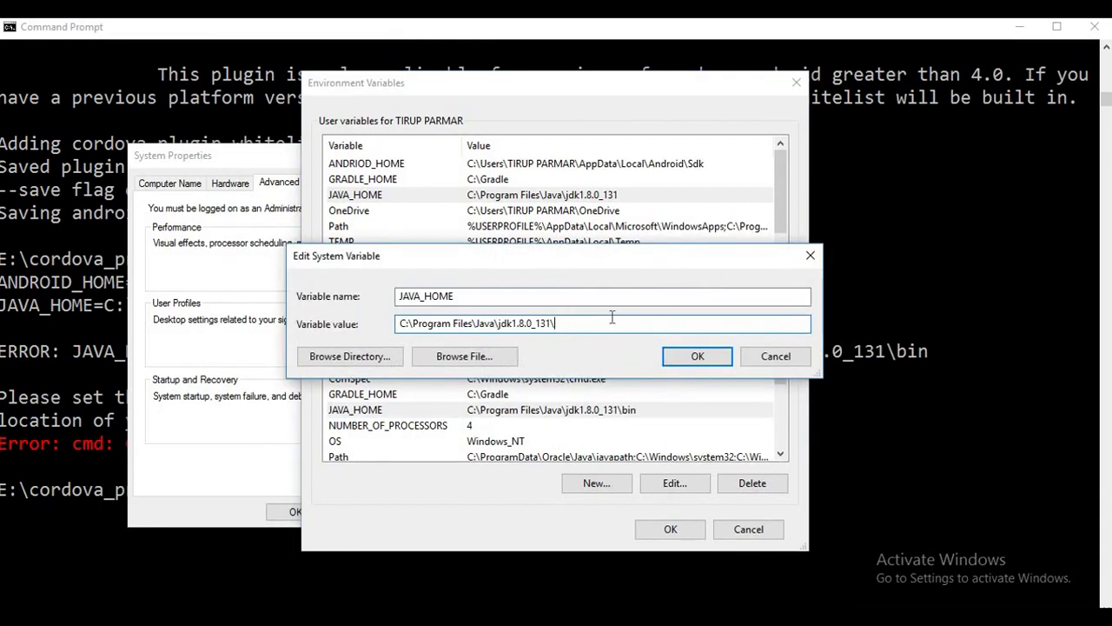
{"action": "left_click", "coordinate": [697, 356]}
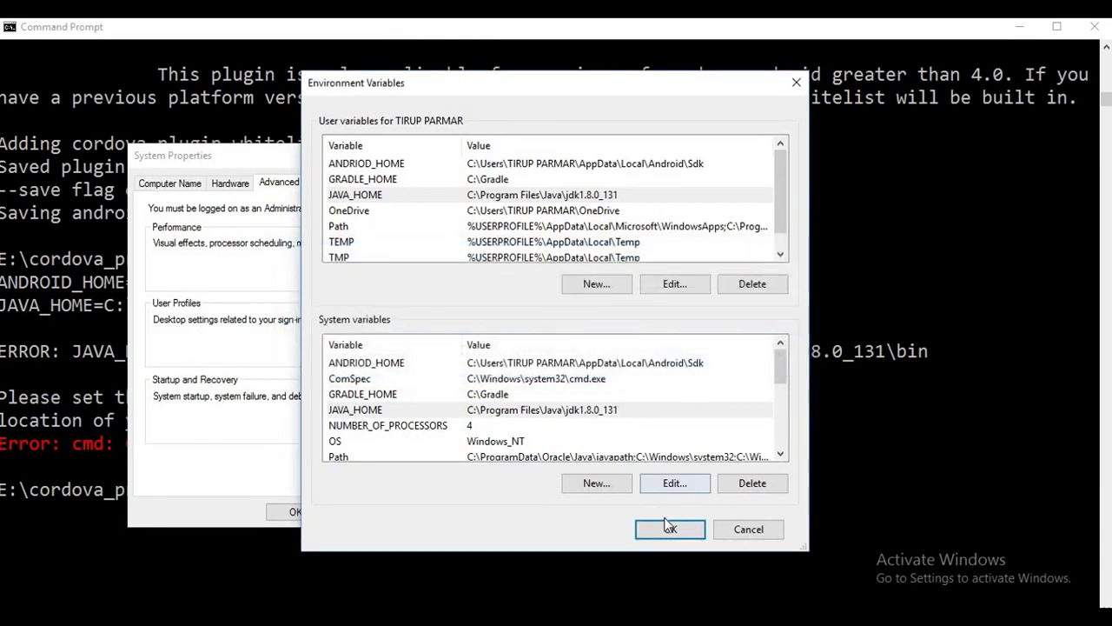
{"action": "left_click", "coordinate": [665, 530]}
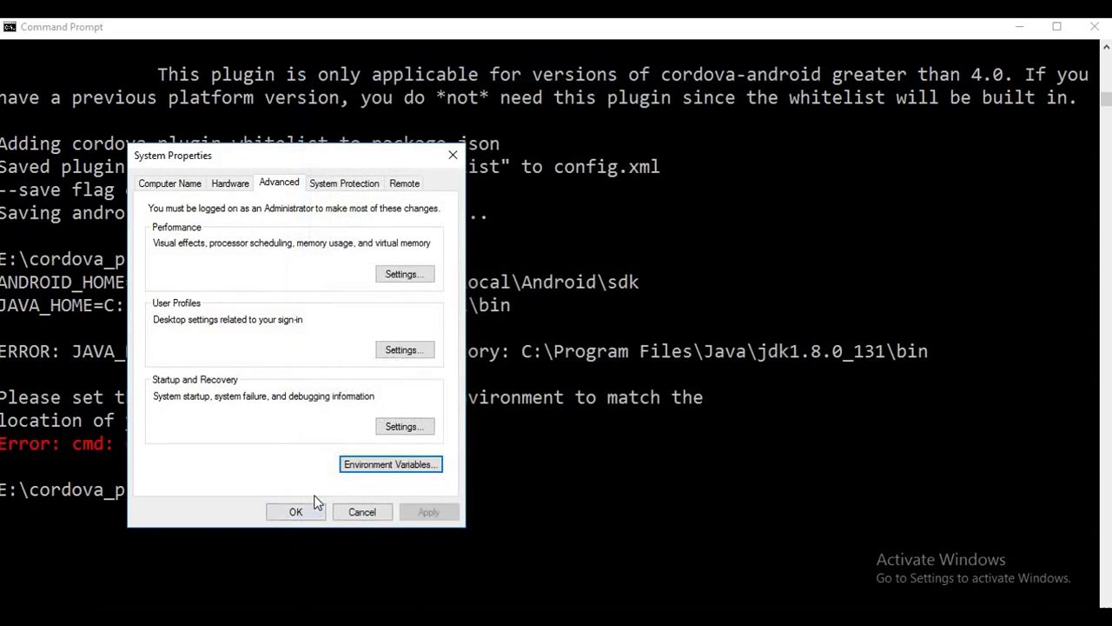
{"action": "left_click", "coordinate": [296, 514]}
Step: Rerun 'cordova build android' in E:\cordova_prac\myapp and follow the gradle-3.3-all.zip download progress
{"action": "left_click", "coordinate": [283, 513]}
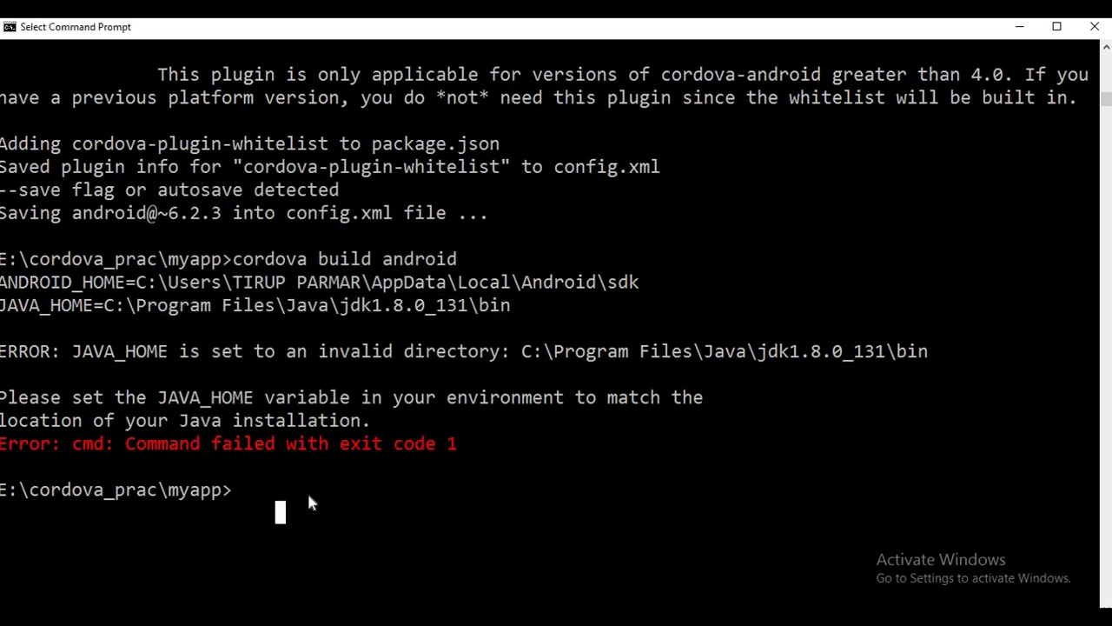
{"action": "left_click", "coordinate": [248, 490]}
{"action": "key", "text": "Up"}
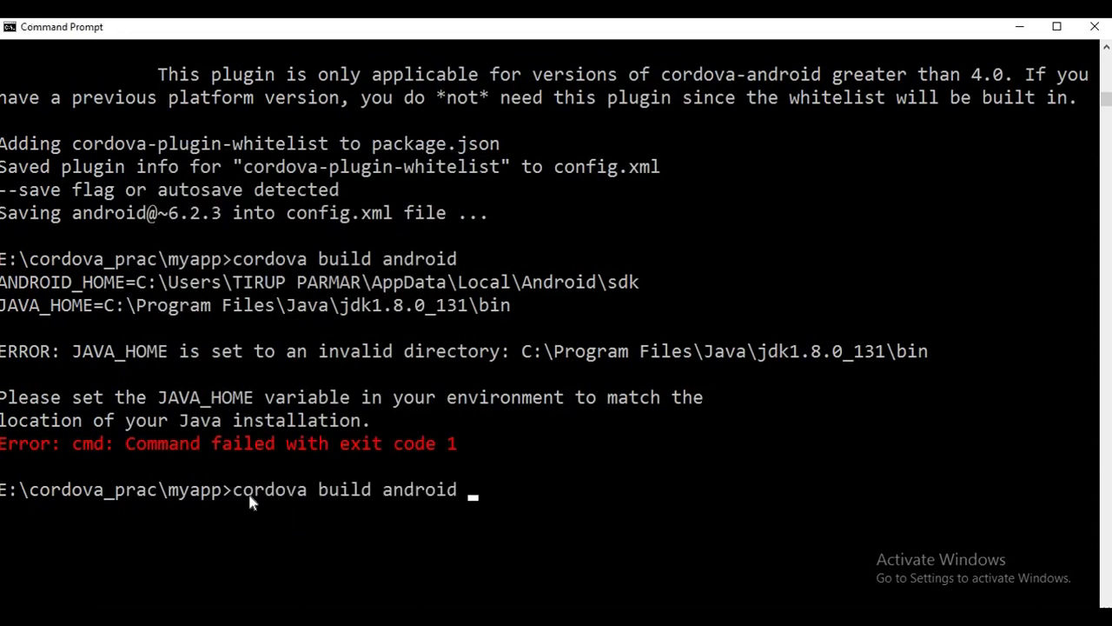
{"action": "key", "text": "Return"}
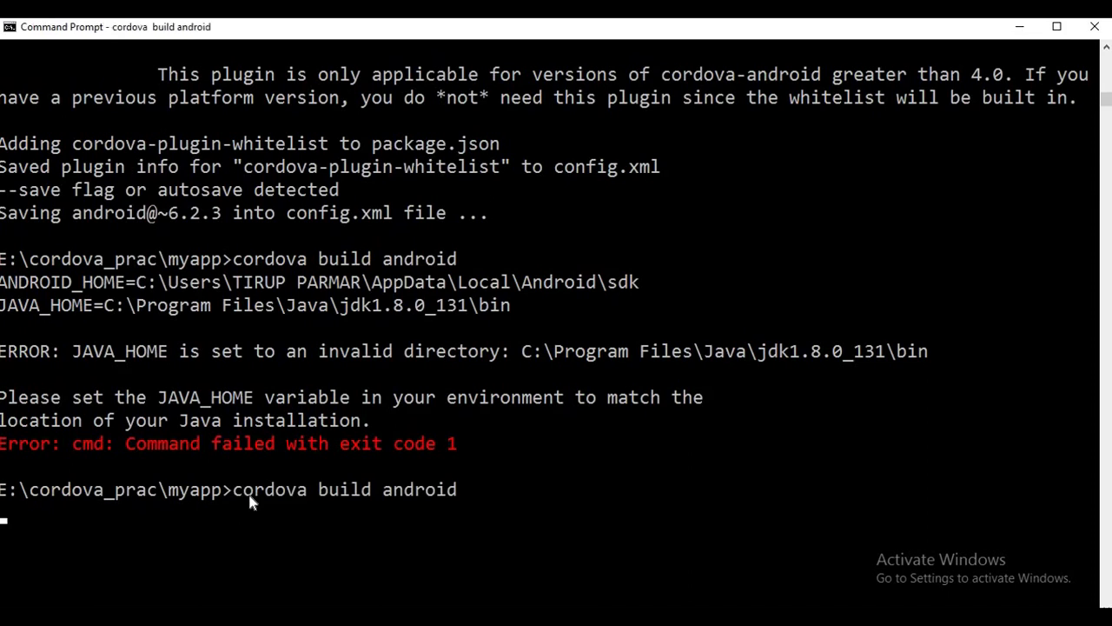
{"action": "key", "text": "super"}
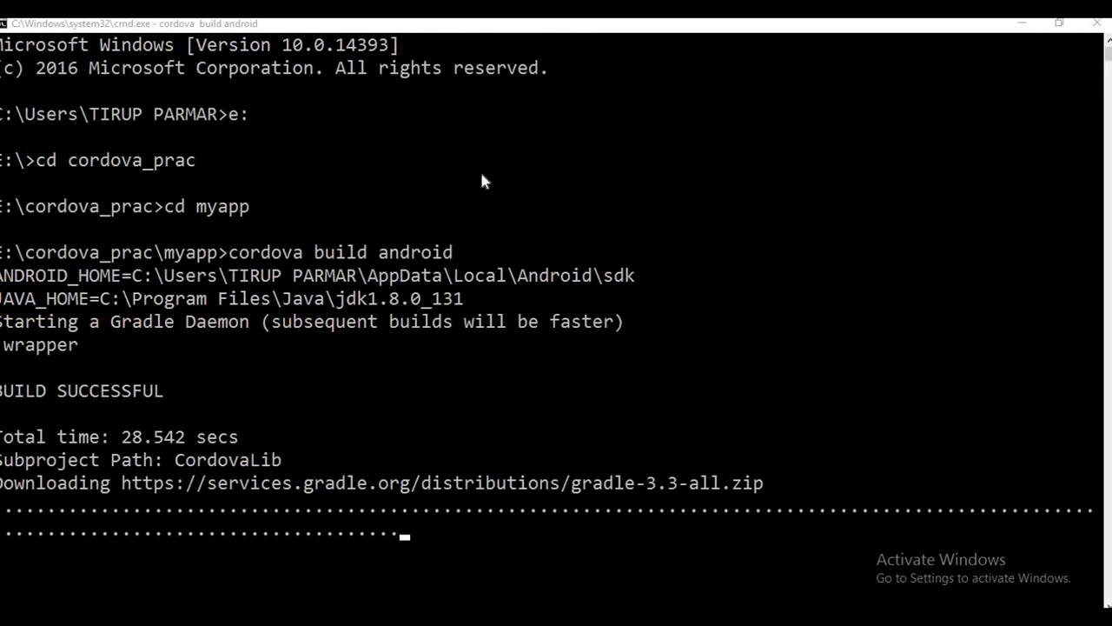
{"action": "scroll", "coordinate": [451, 183], "scroll_direction": "down", "scroll_amount": 1}
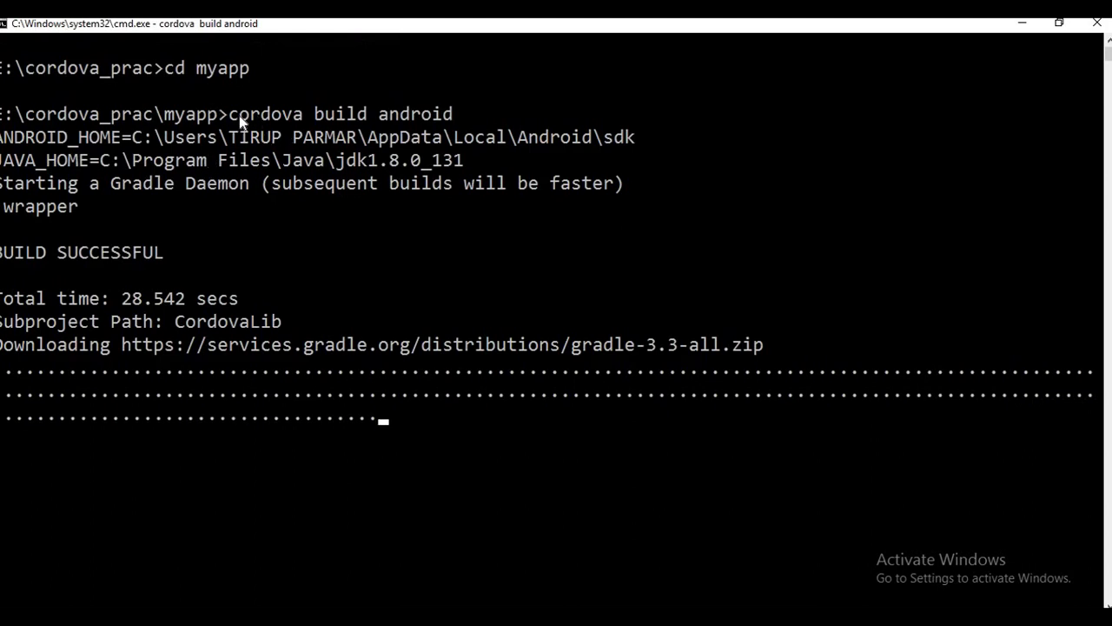
{"action": "scroll", "coordinate": [272, 126], "scroll_direction": "down", "scroll_amount": 1}
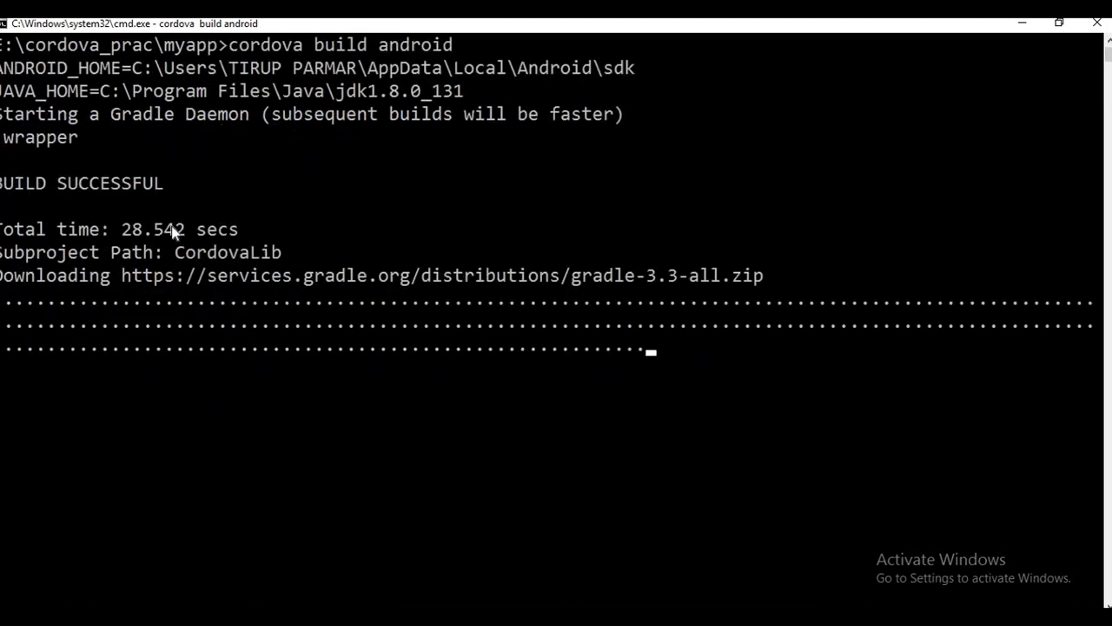
{"action": "double_click", "coordinate": [383, 24]}
{"action": "double_click", "coordinate": [551, 31]}
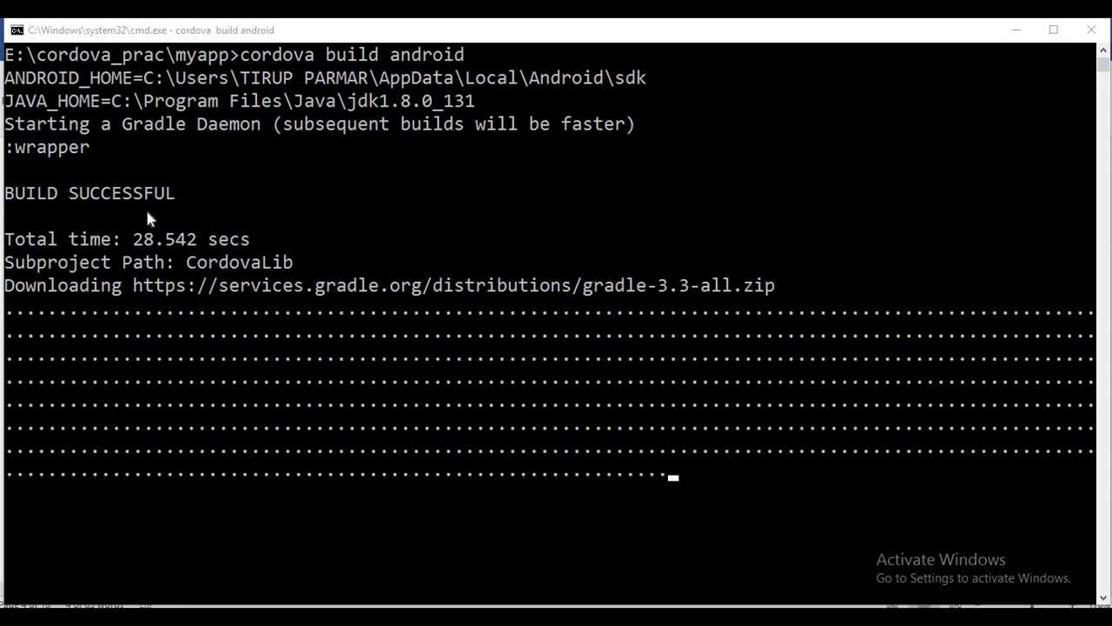
{"action": "scroll", "coordinate": [258, 96], "scroll_direction": "up", "scroll_amount": 1}
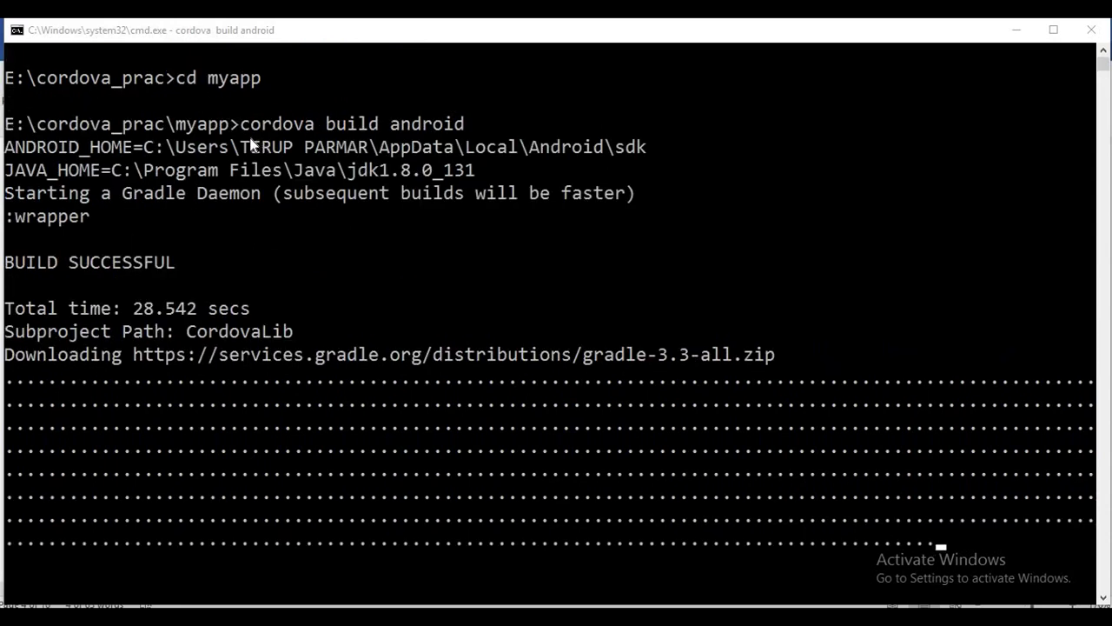
{"action": "scroll", "coordinate": [401, 157], "scroll_direction": "down", "scroll_amount": 1}
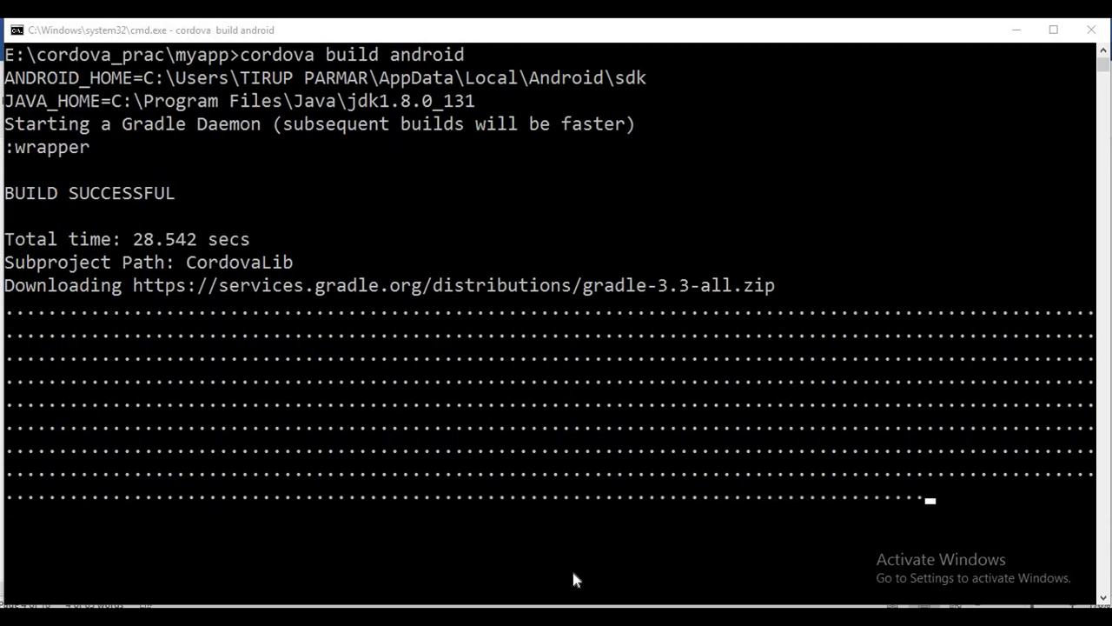
{"action": "key", "text": "super+Pause"}
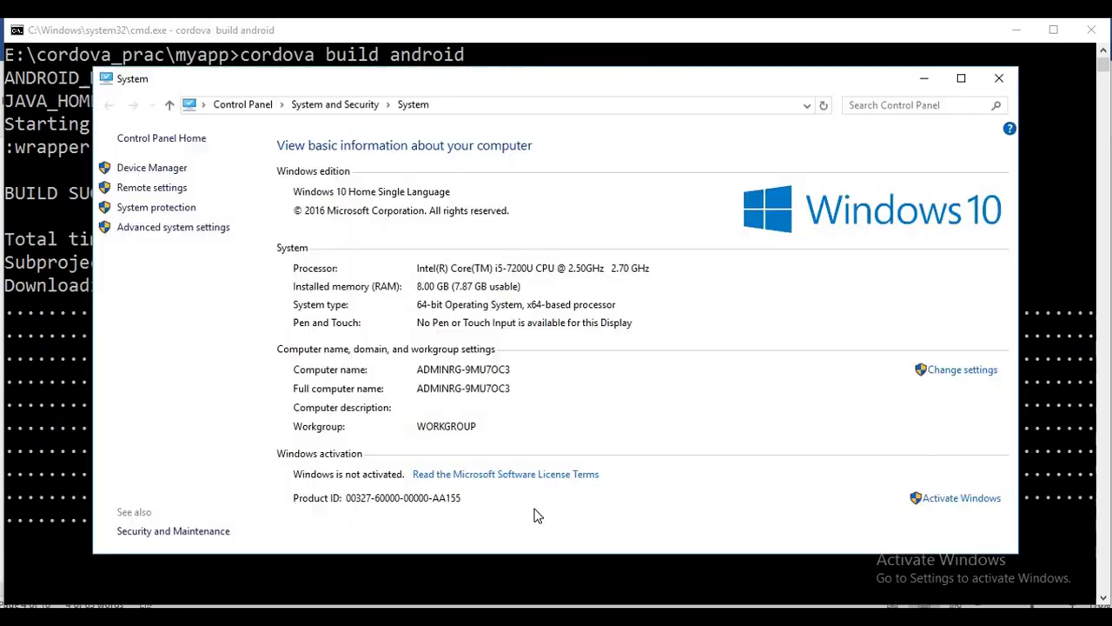
{"action": "left_click", "coordinate": [219, 228]}
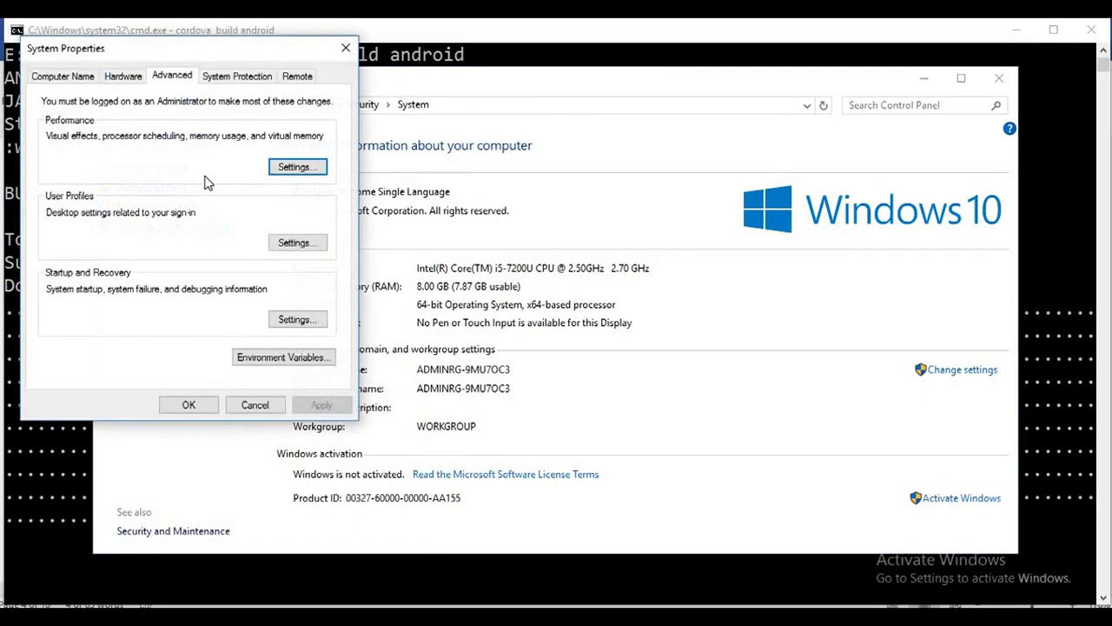
{"action": "left_click", "coordinate": [251, 362]}
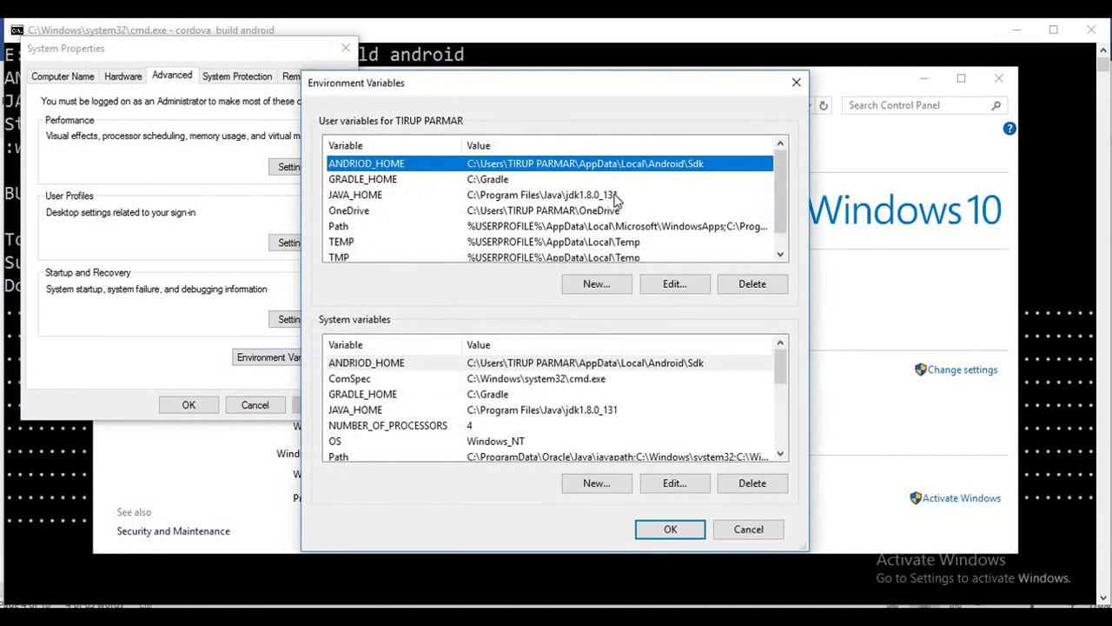
{"action": "left_click", "coordinate": [796, 82]}
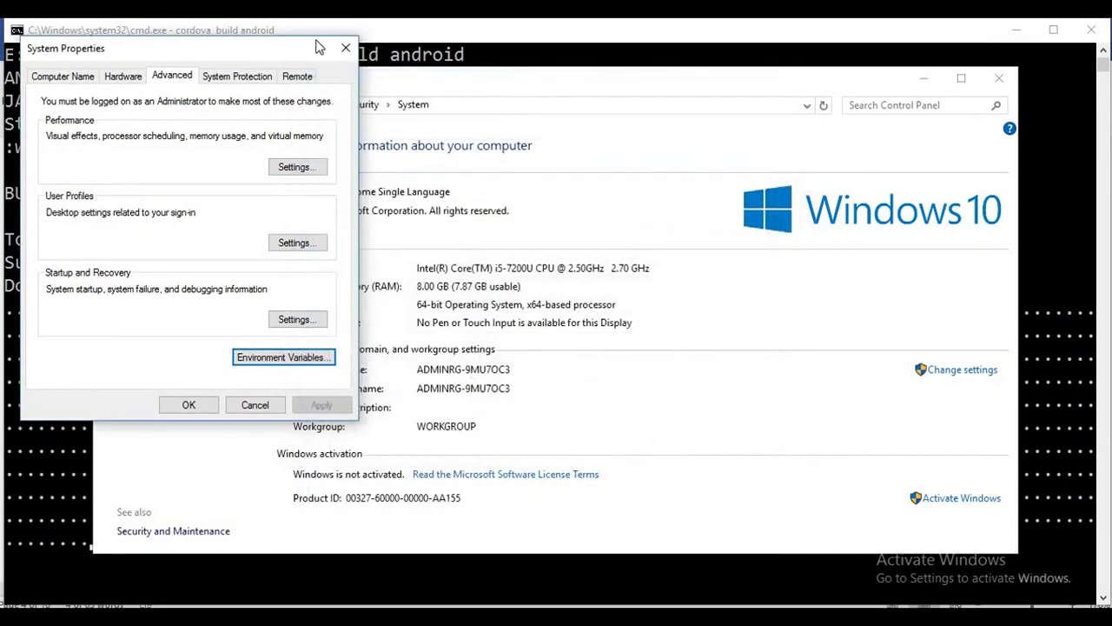
{"action": "left_click", "coordinate": [365, 56]}
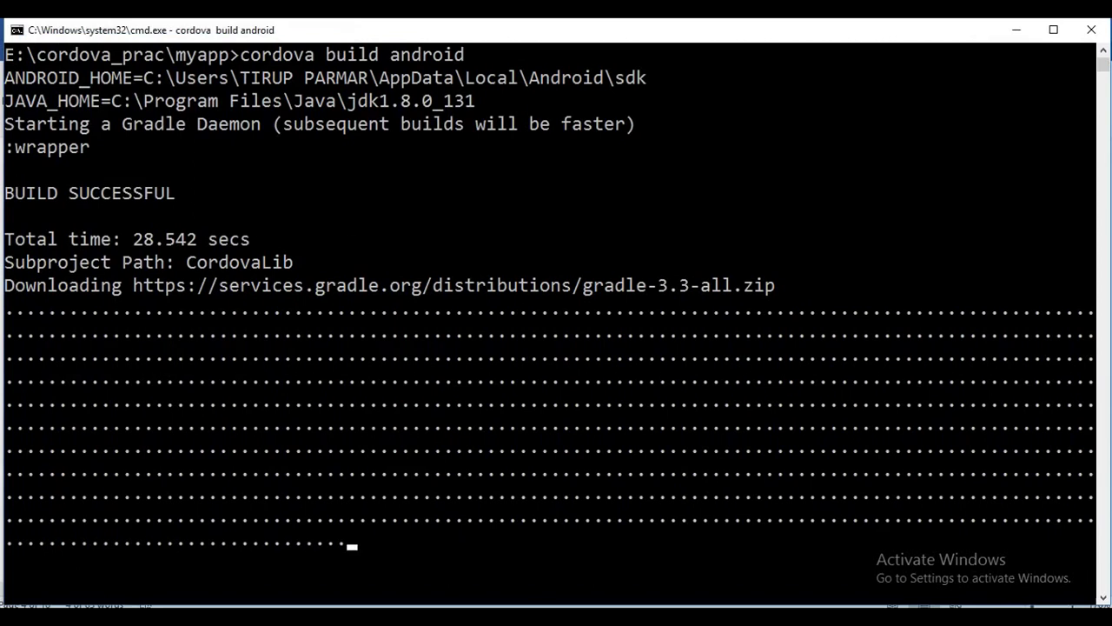
{"action": "key", "text": "alt+Tab"}
{"action": "left_click", "coordinate": [579, 585]}
{"action": "key", "text": "alt+Tab"}
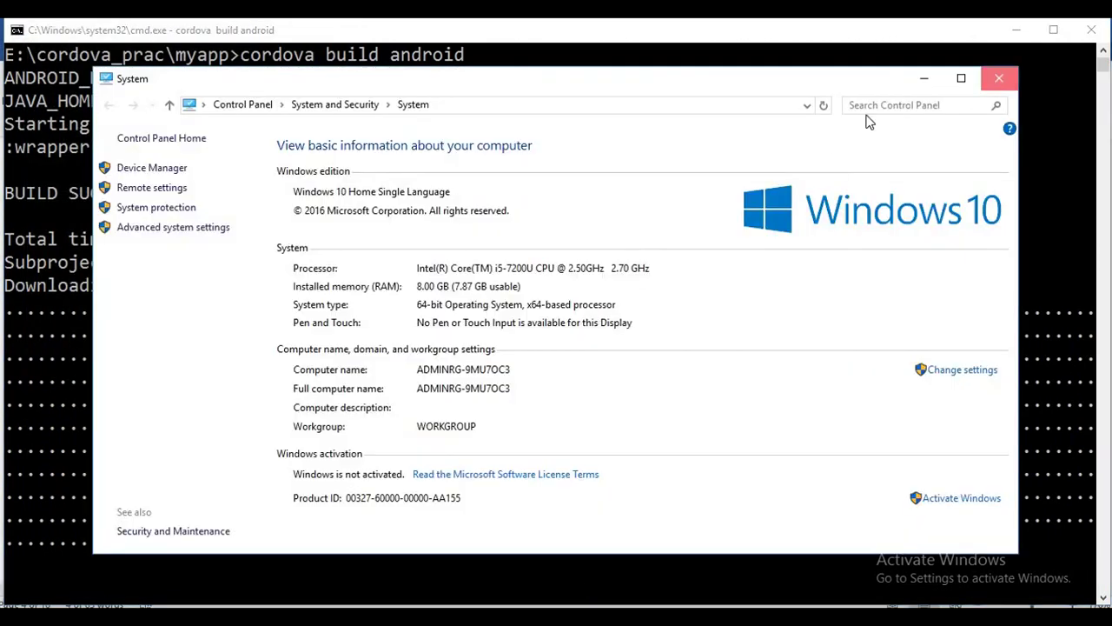
{"action": "left_click", "coordinate": [992, 88]}
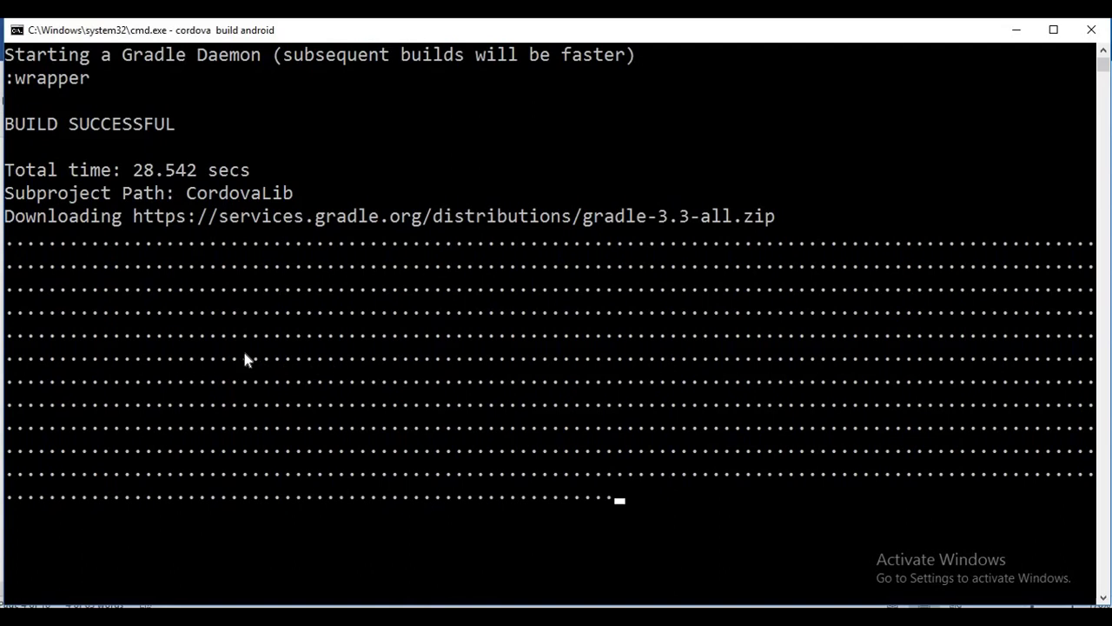
Step: Watch the console output until gradle-3.3-all.zip finishes downloading and begins unzipping
{"action": "scroll", "coordinate": [243, 357], "scroll_direction": "up", "scroll_amount": 2}
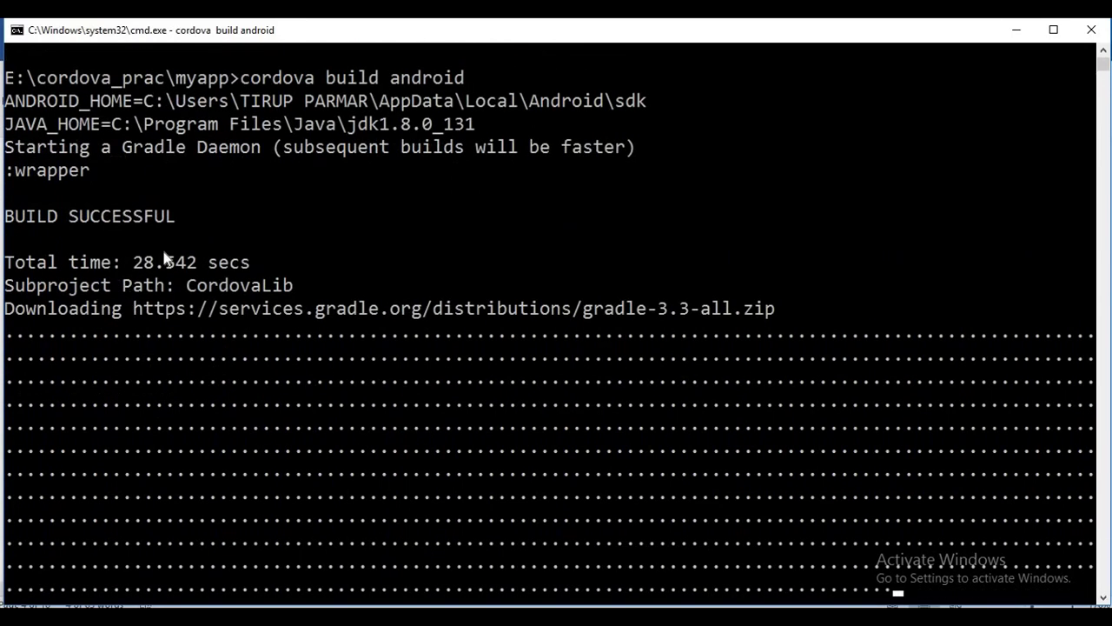
{"action": "scroll", "coordinate": [164, 259], "scroll_direction": "up", "scroll_amount": 2}
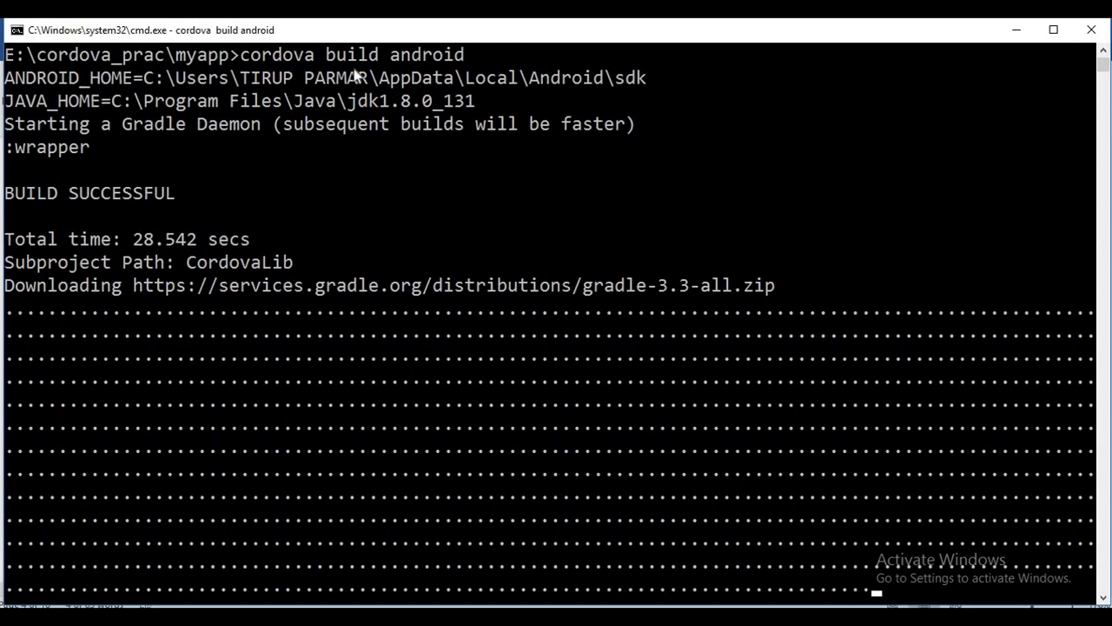
{"action": "scroll", "coordinate": [331, 145], "scroll_direction": "down", "scroll_amount": 3}
{"action": "scroll", "coordinate": [331, 159], "scroll_direction": "down", "scroll_amount": 1}
{"action": "scroll", "coordinate": [331, 159], "scroll_direction": "up", "scroll_amount": 1}
{"action": "scroll", "coordinate": [280, 188], "scroll_direction": "up", "scroll_amount": 1}
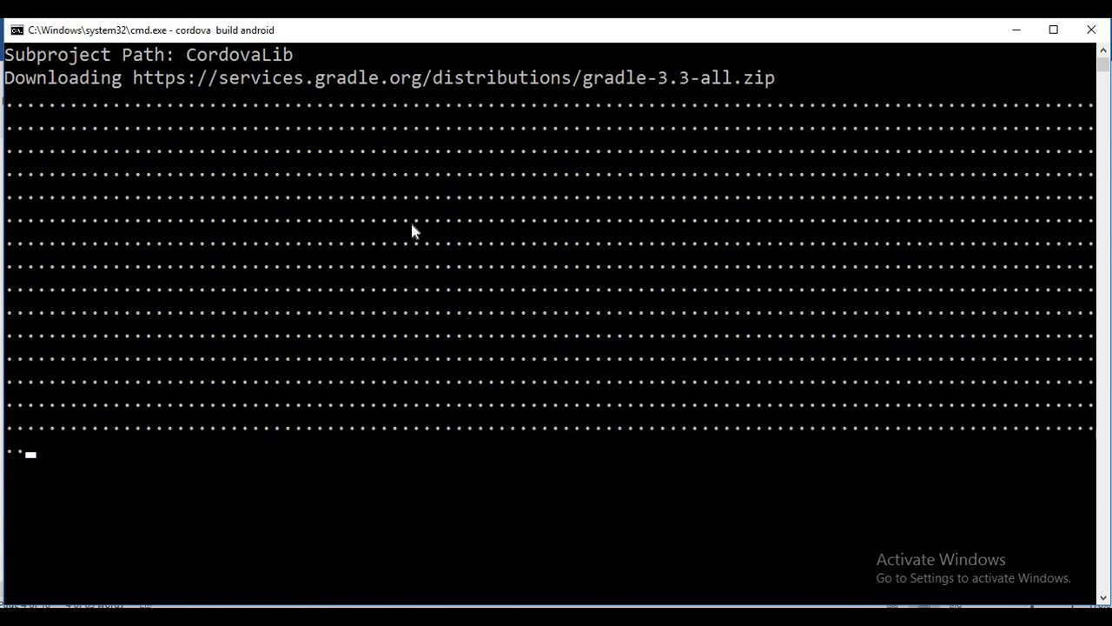
{"action": "left_click", "coordinate": [452, 37]}
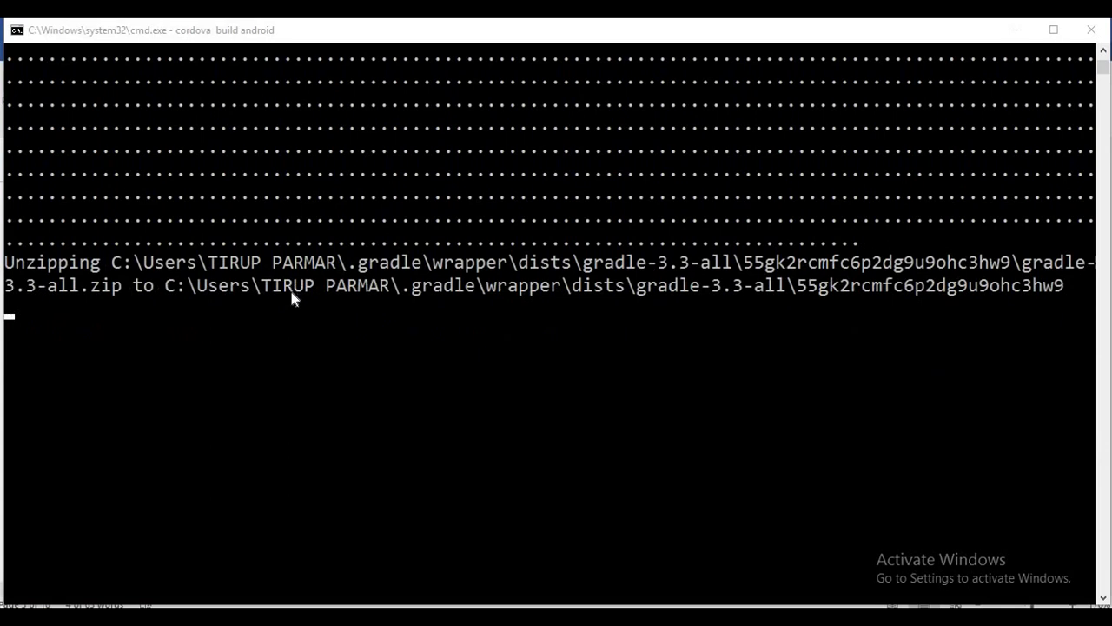
Step: Follow the build output to its failure over unaccepted Android SDK Platform 25 licence agreements
{"action": "scroll", "coordinate": [305, 293], "scroll_direction": "up", "scroll_amount": 10}
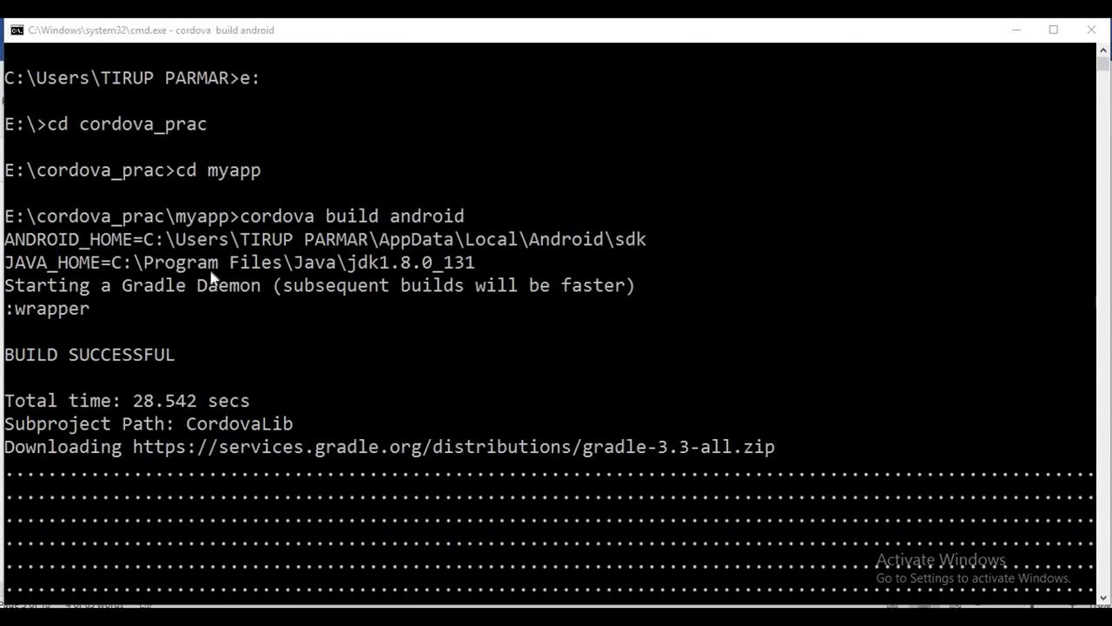
{"action": "scroll", "coordinate": [211, 278], "scroll_direction": "up", "scroll_amount": 2}
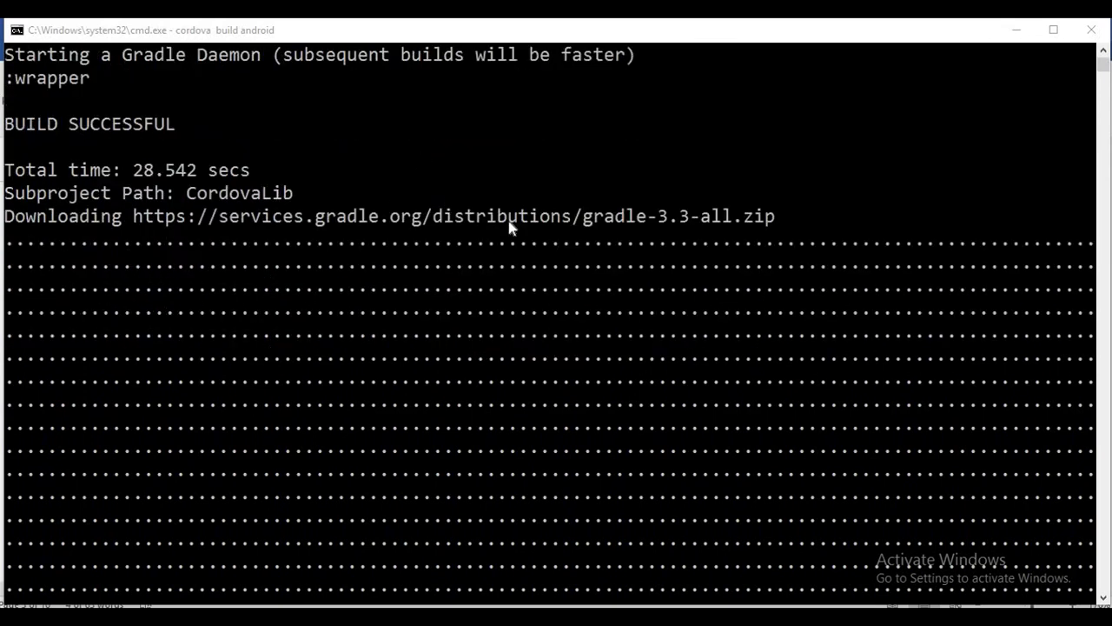
{"action": "scroll", "coordinate": [635, 206], "scroll_direction": "down", "scroll_amount": 3}
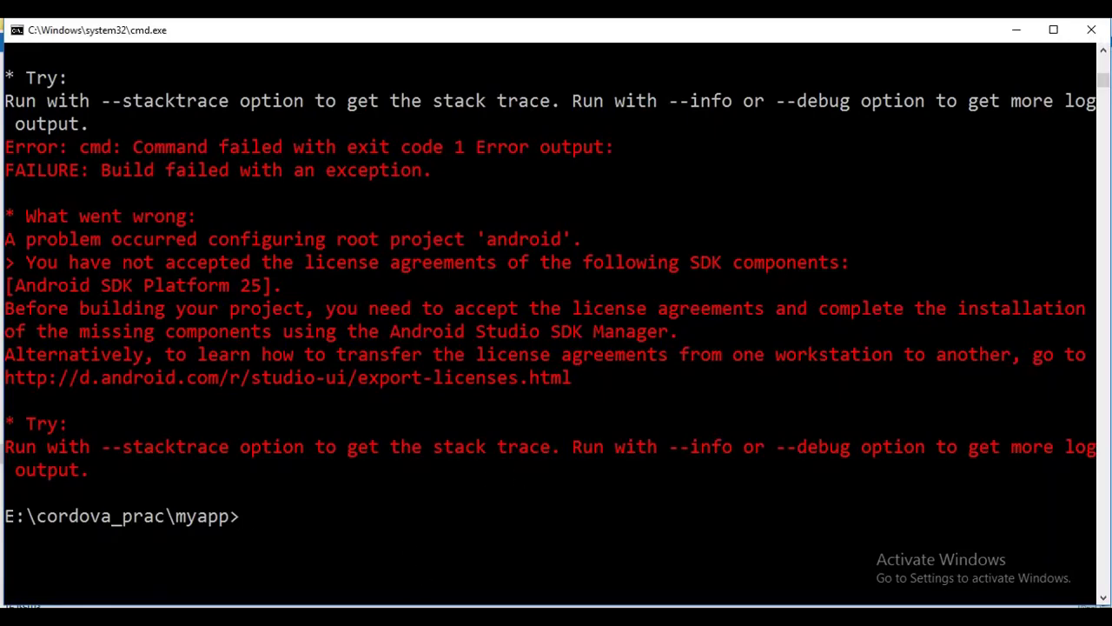
Step: Monitor the Android file copy into the Sdk folder, checking its progress between console visits
{"action": "mouse_move", "coordinate": [417, 617]}
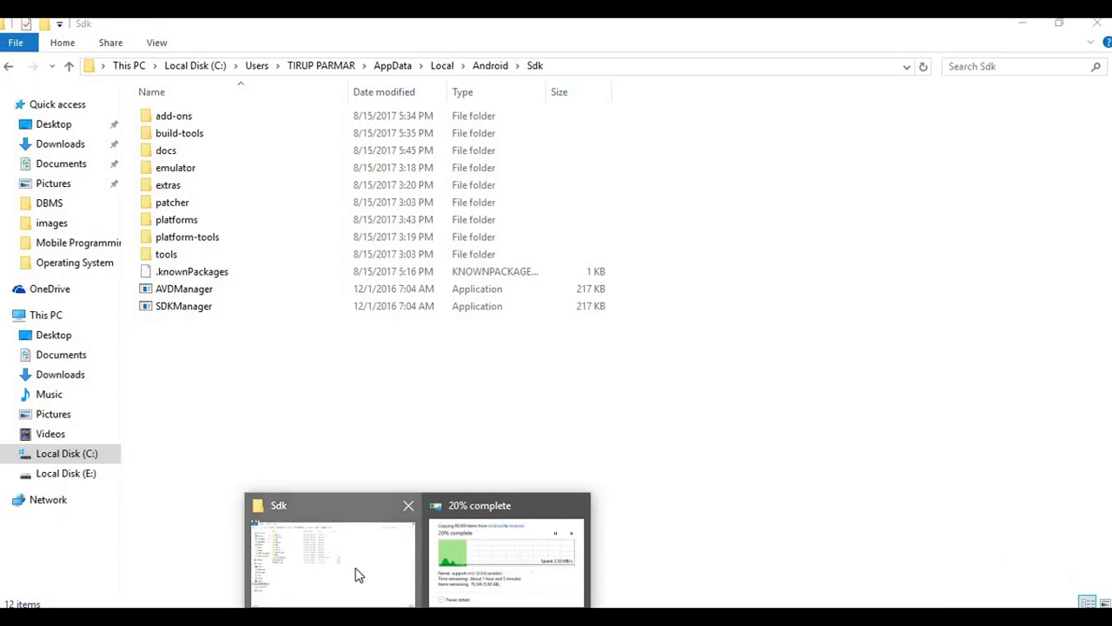
{"action": "left_click", "coordinate": [355, 576]}
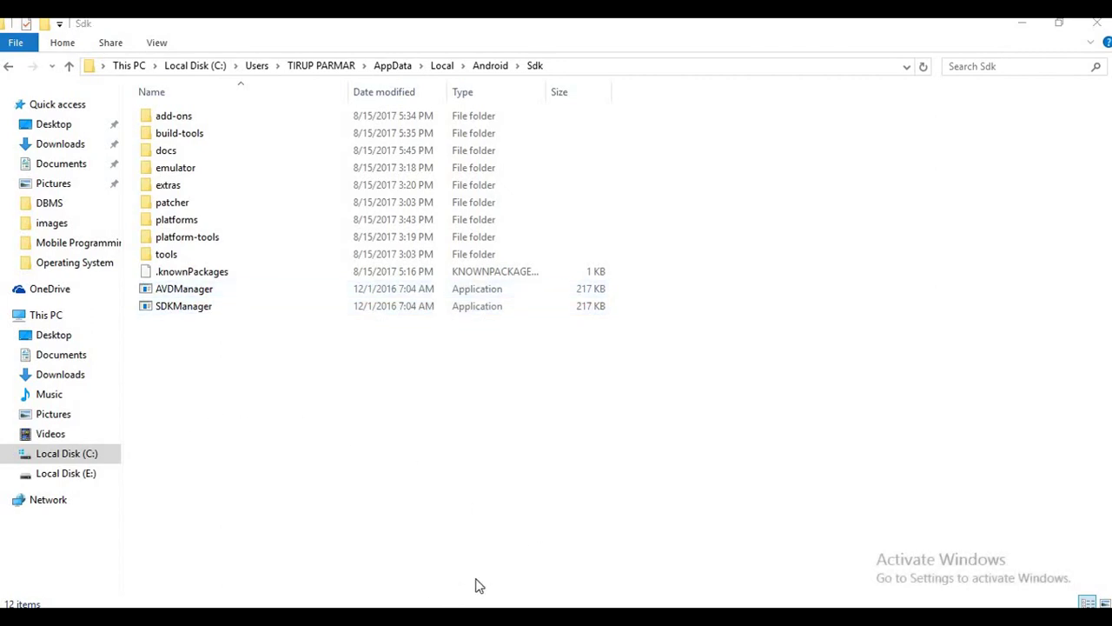
{"action": "left_click", "coordinate": [471, 521]}
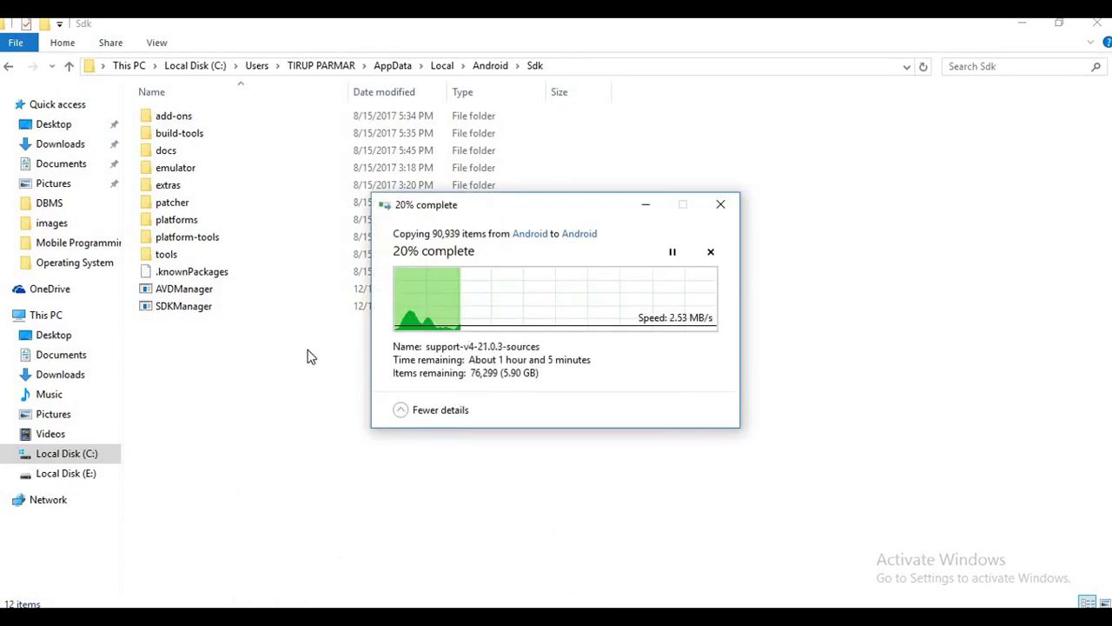
{"action": "left_click", "coordinate": [335, 375]}
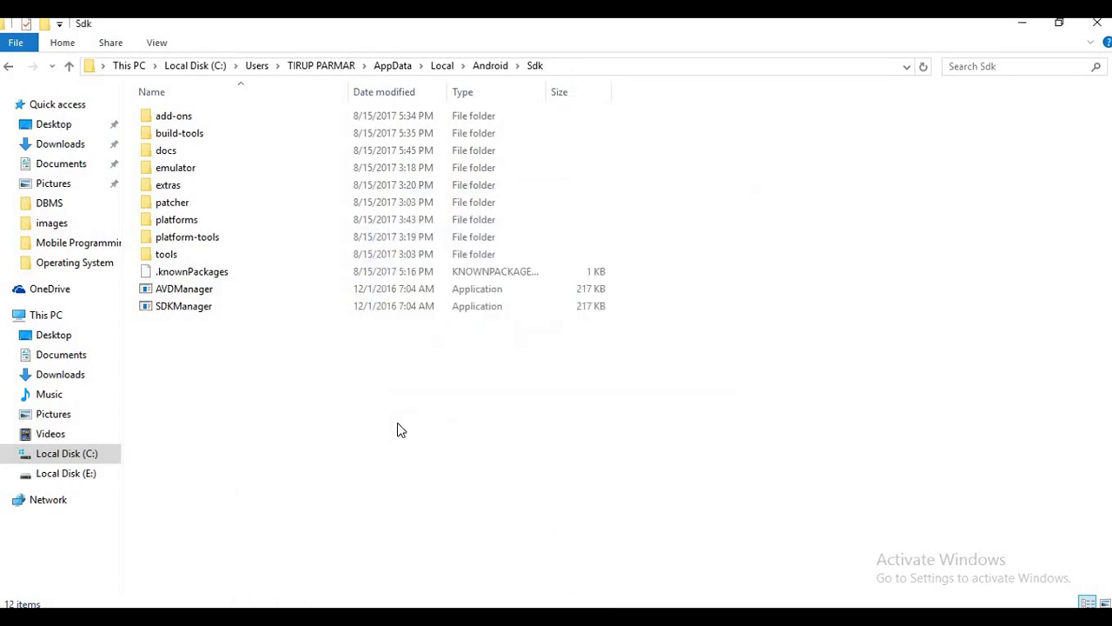
{"action": "key", "text": "alt+Tab"}
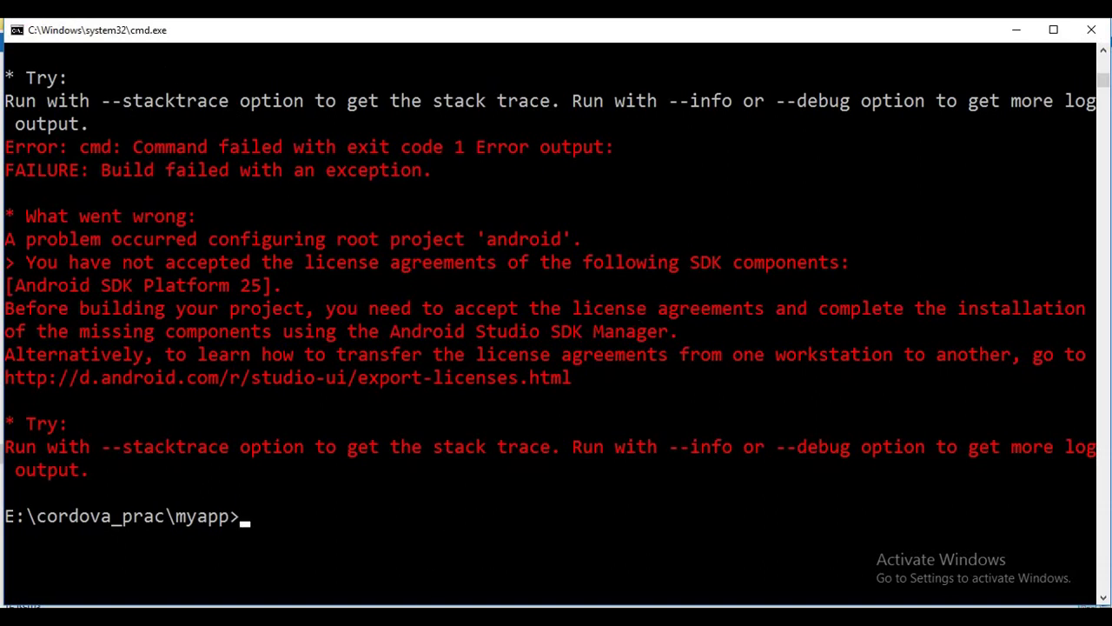
{"action": "left_click", "coordinate": [417, 619]}
{"action": "left_click", "coordinate": [367, 549]}
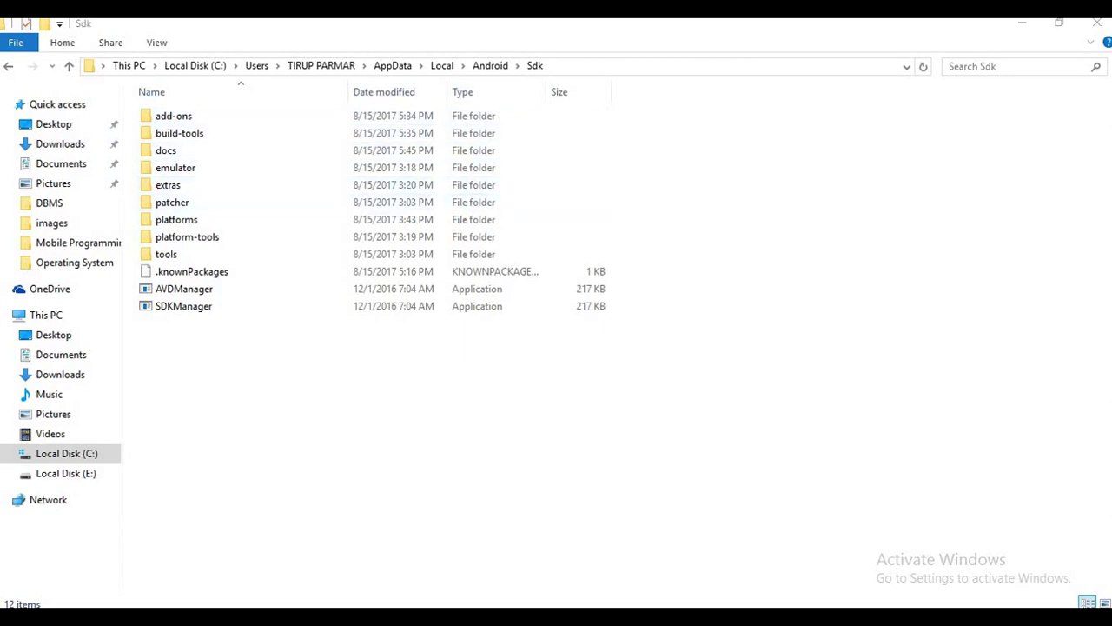
{"action": "key", "text": "alt+Tab"}
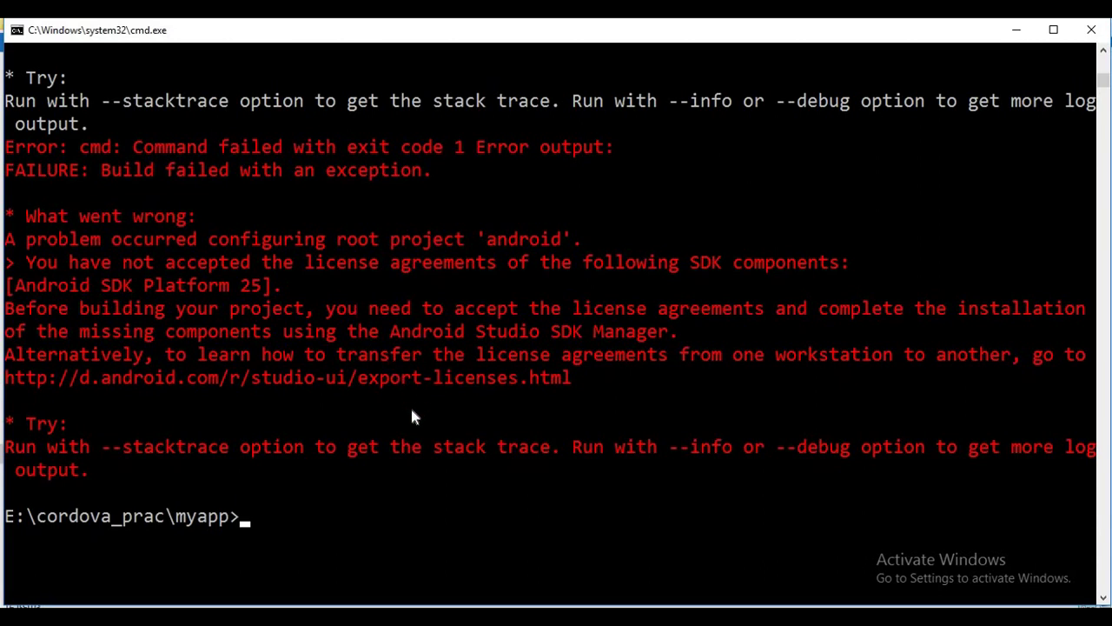
{"action": "left_click", "coordinate": [362, 559]}
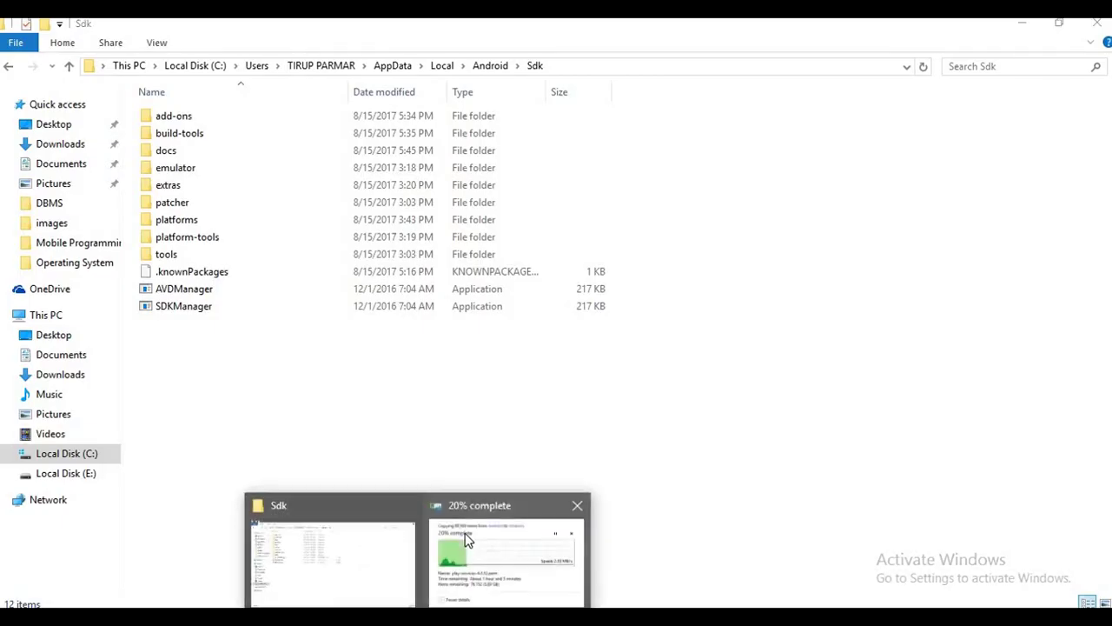
{"action": "left_click", "coordinate": [452, 533]}
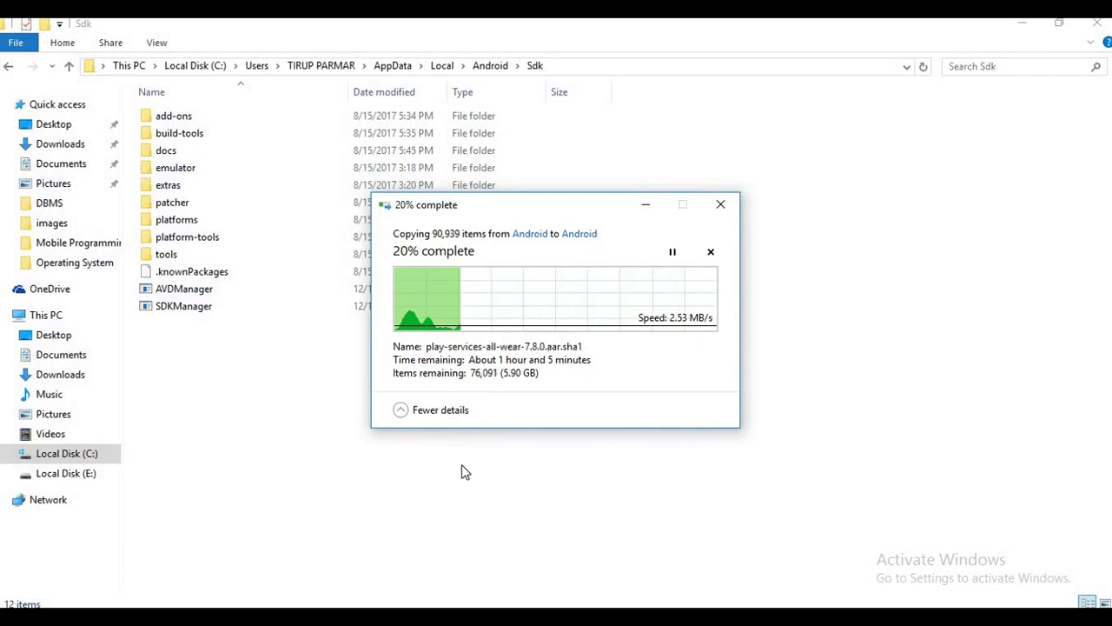
{"action": "left_click", "coordinate": [476, 431]}
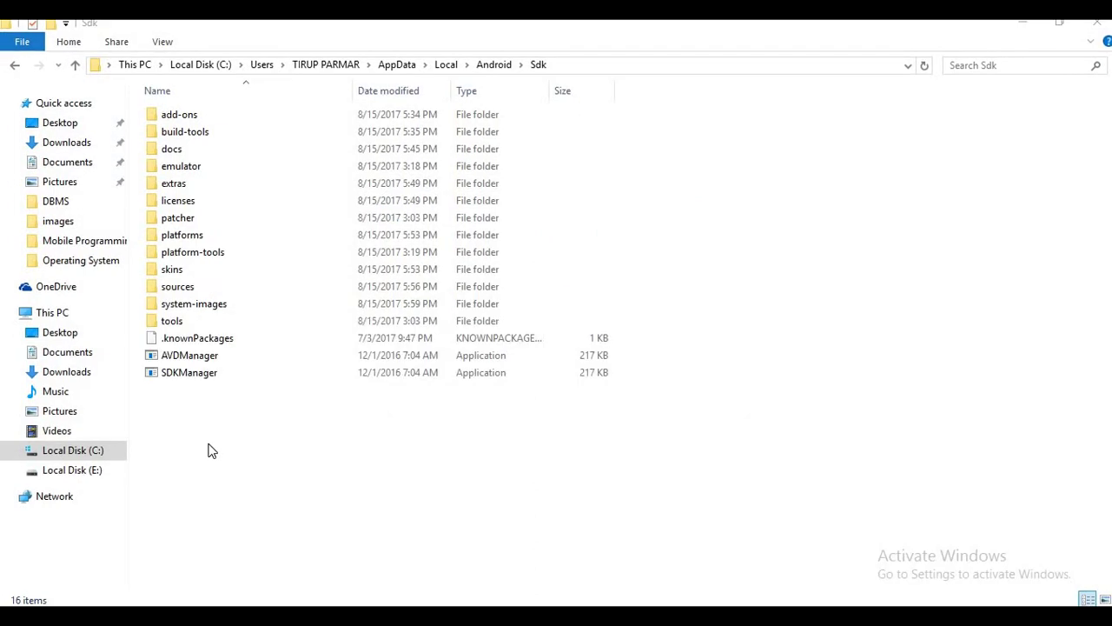
Step: Select and deselect the 16 Sdk folder items, then return to the console's licence failure
{"action": "left_click_drag", "start_coordinate": [208, 414], "coordinate": [194, 112]}
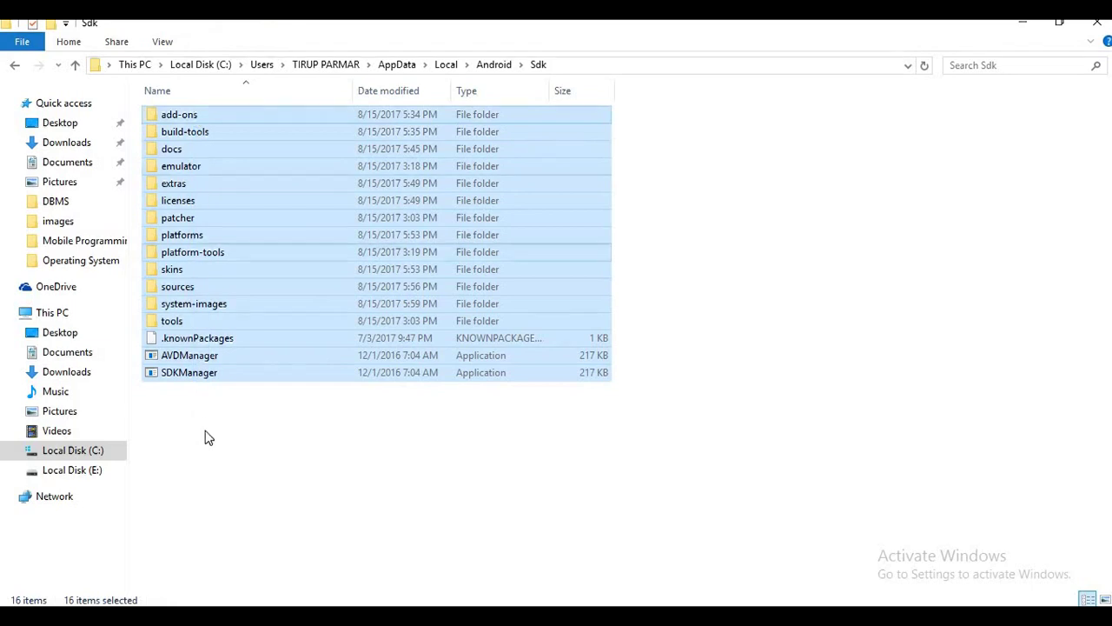
{"action": "left_click", "coordinate": [247, 485]}
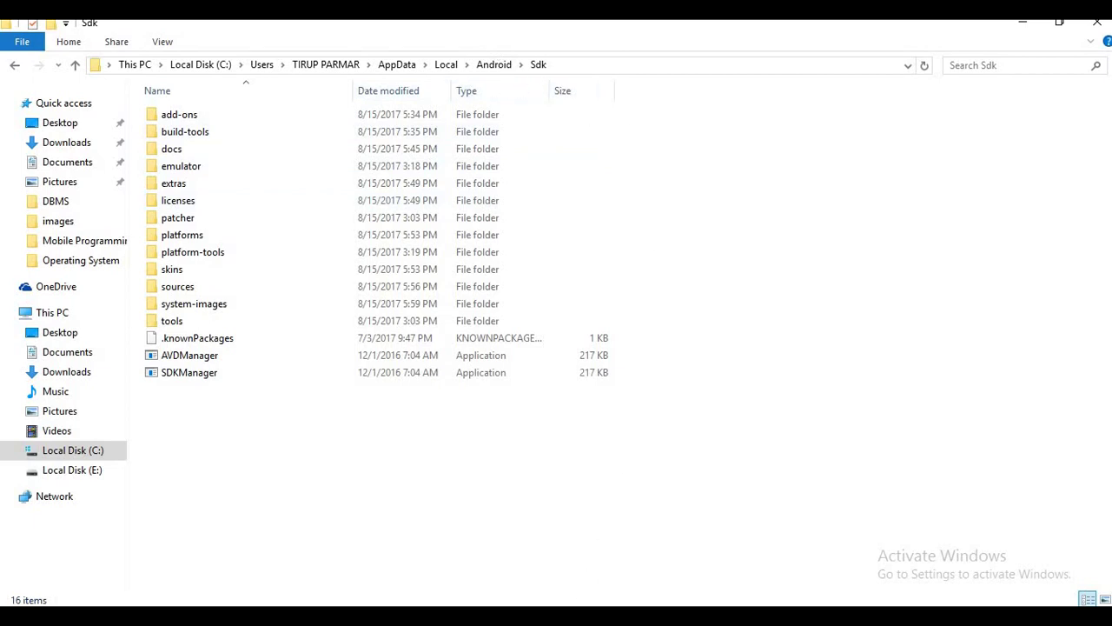
{"action": "key", "text": "alt+Tab"}
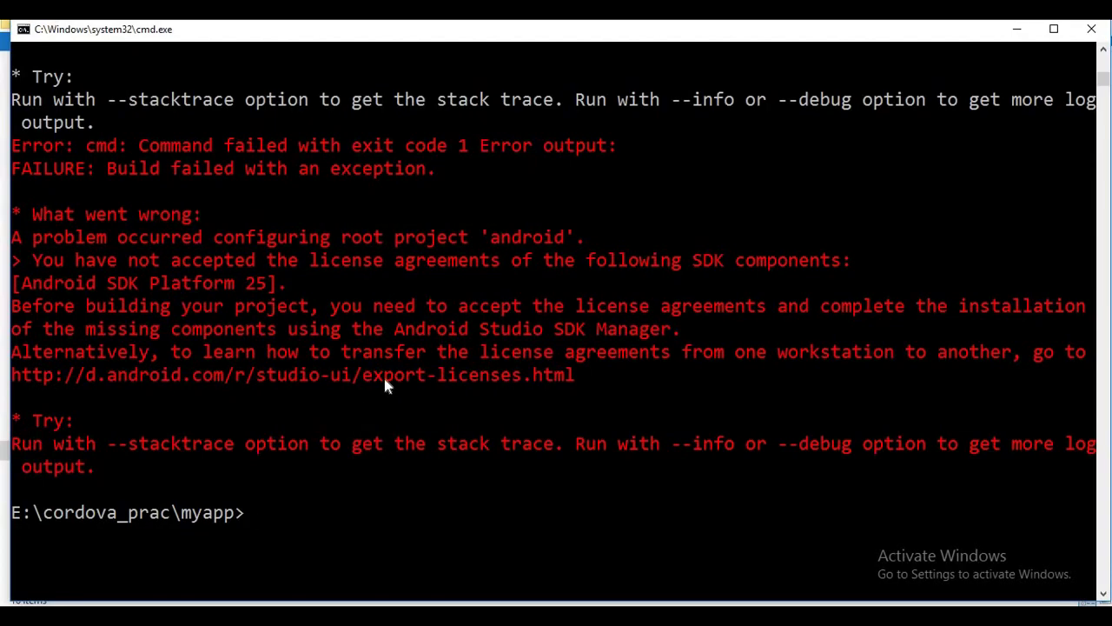
Step: Scroll back through the build's download log, then bring the Sdk folder window forward
{"action": "scroll", "coordinate": [502, 382], "scroll_direction": "up", "scroll_amount": 15}
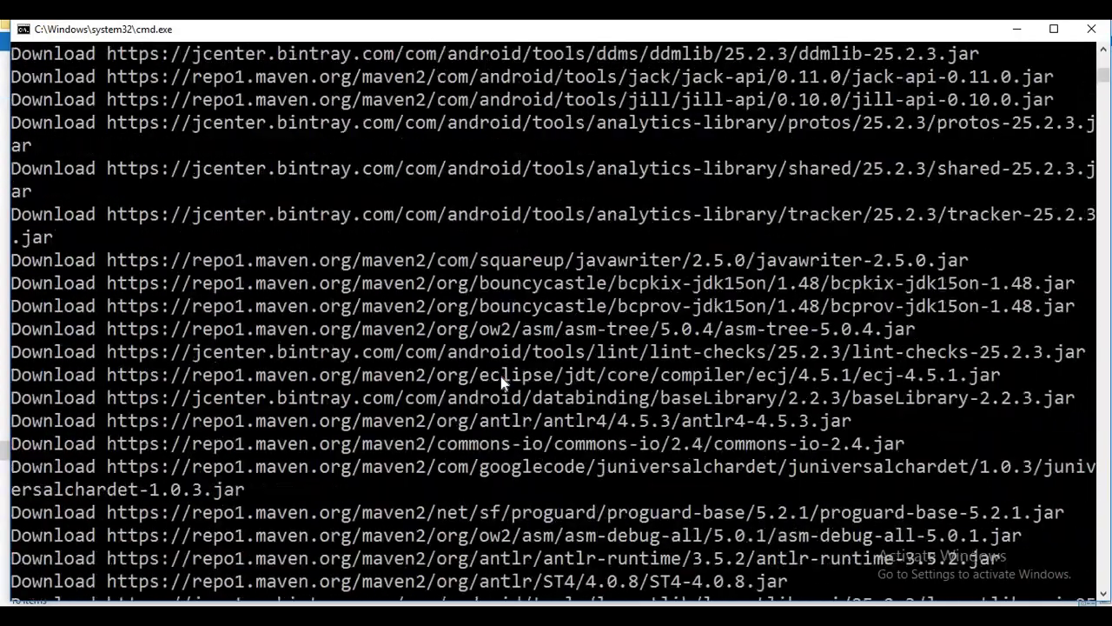
{"action": "scroll", "coordinate": [501, 382], "scroll_direction": "up", "scroll_amount": 20}
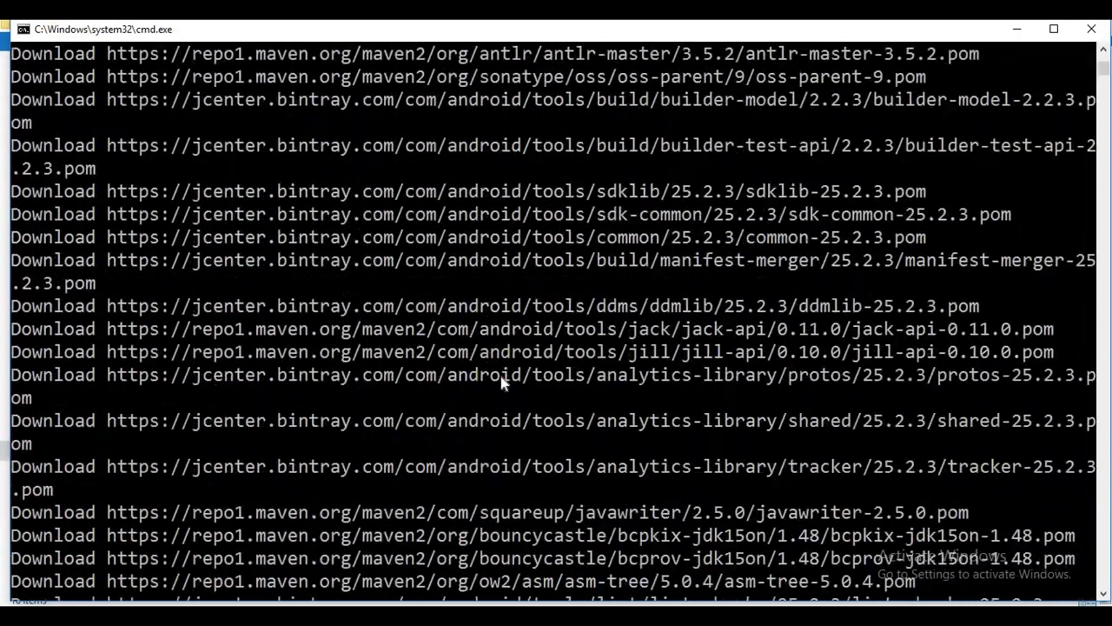
{"action": "scroll", "coordinate": [501, 382], "scroll_direction": "up", "scroll_amount": 20}
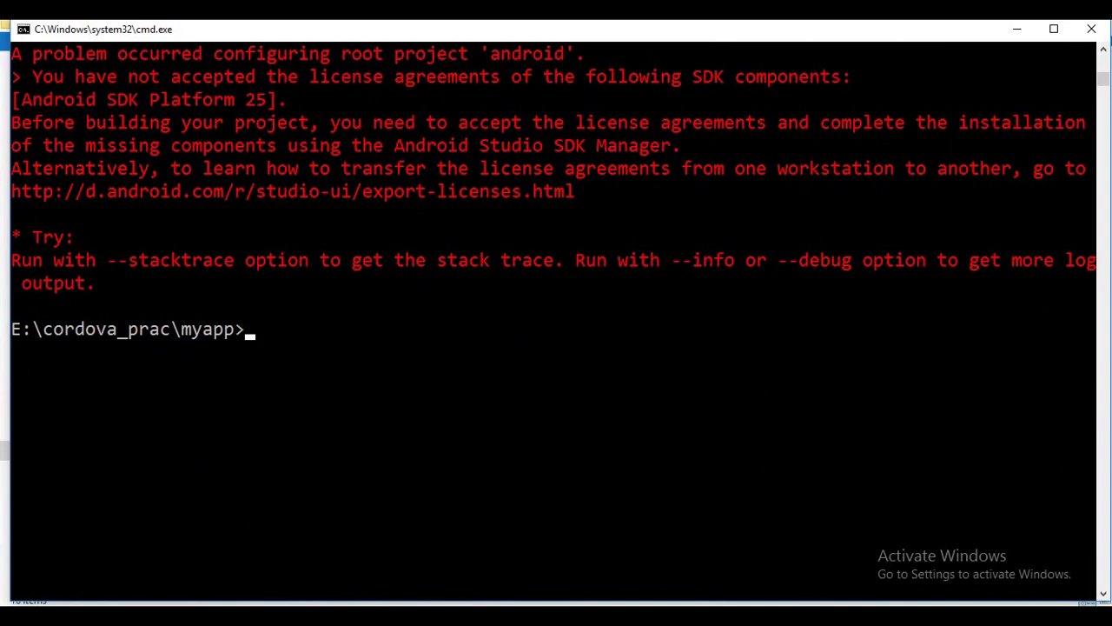
{"action": "left_click", "coordinate": [316, 583]}
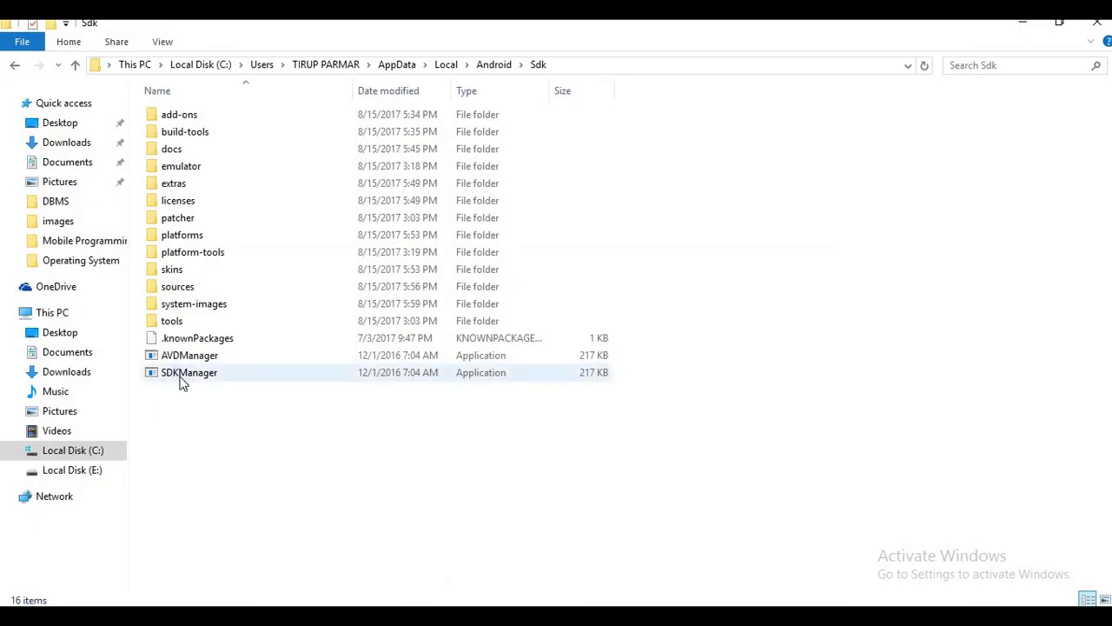
Step: Select SDKManager in the Sdk folder, then return to the Command Prompt window
{"action": "left_click", "coordinate": [182, 378]}
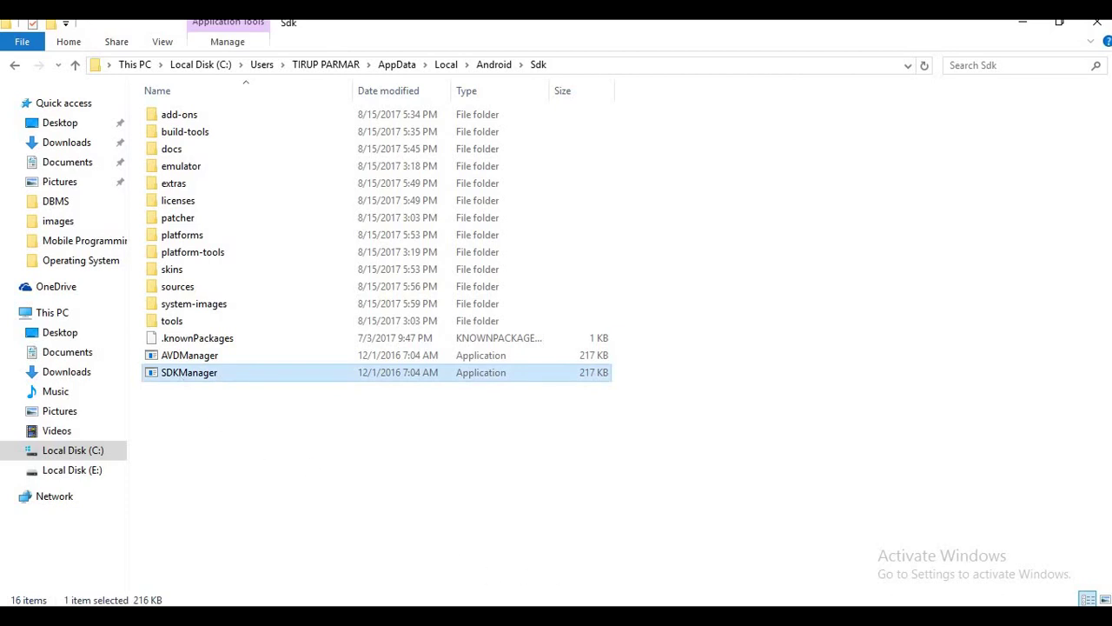
{"action": "left_click", "coordinate": [313, 619]}
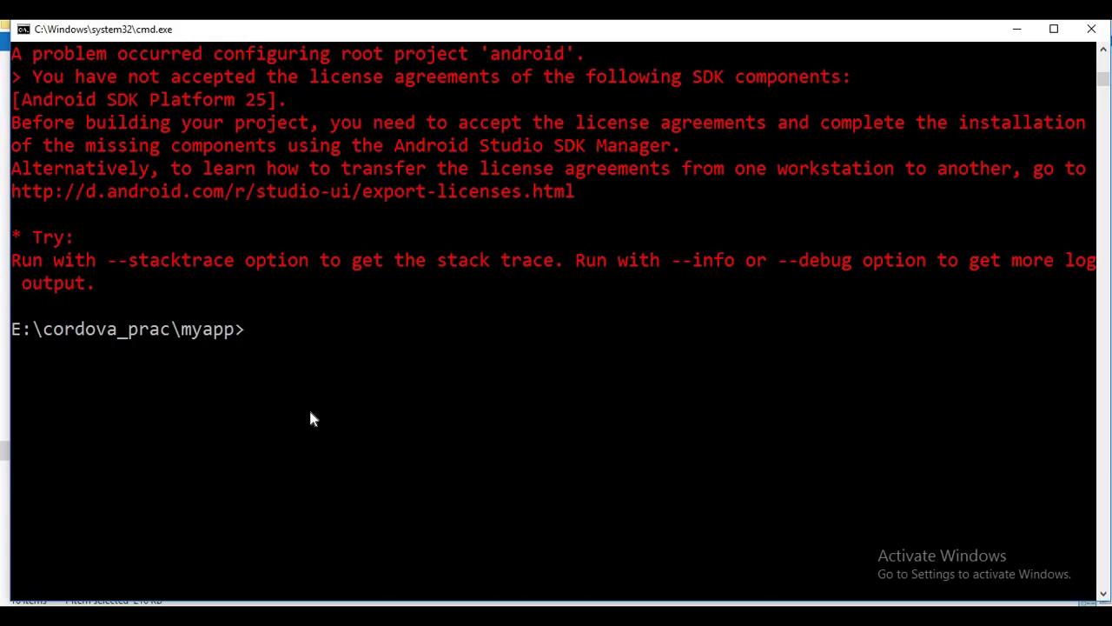
Step: Rerun 'cordova build android' and review the output ending in BUILD SUCCESSFUL with android-debug.apk
{"action": "key", "text": "Up"}
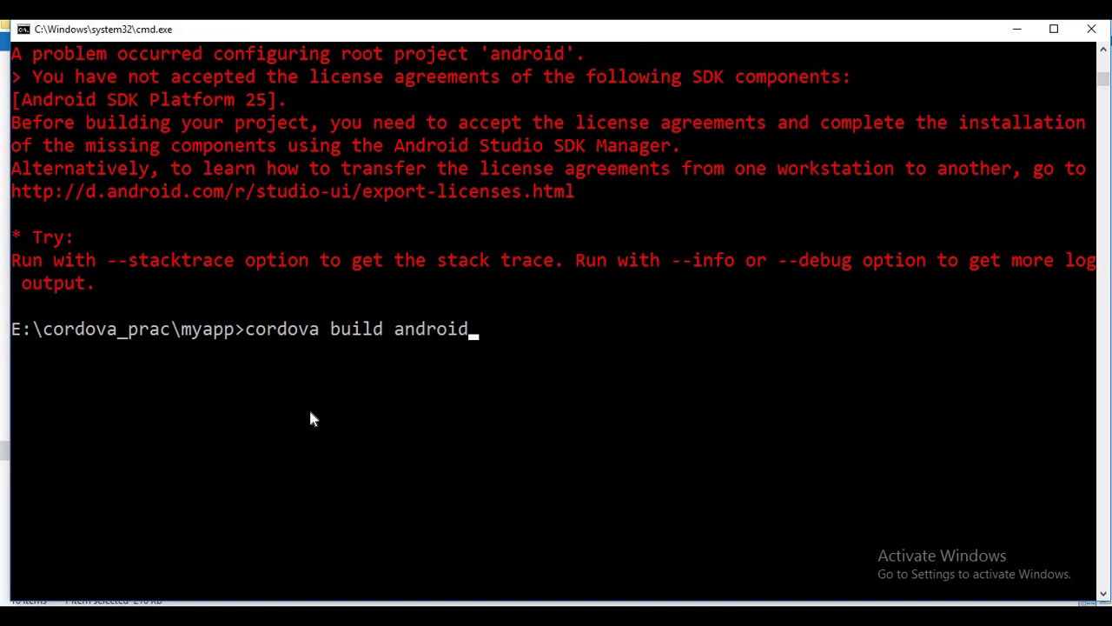
{"action": "key", "text": "Return"}
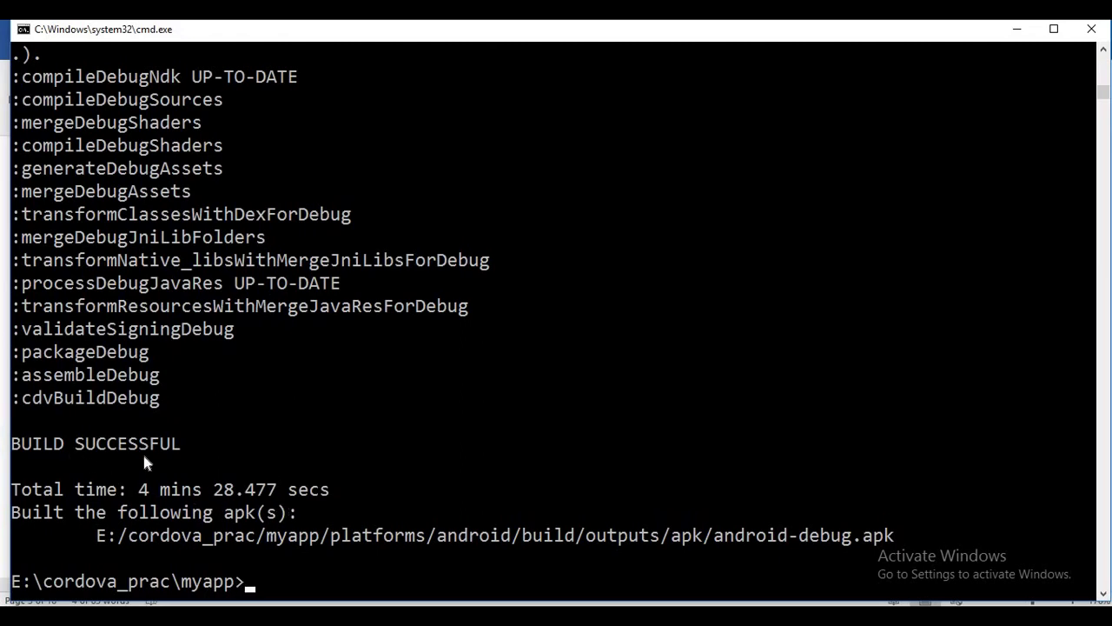
{"action": "scroll", "coordinate": [170, 436], "scroll_direction": "down", "scroll_amount": 2}
{"action": "scroll", "coordinate": [172, 443], "scroll_direction": "up", "scroll_amount": 15}
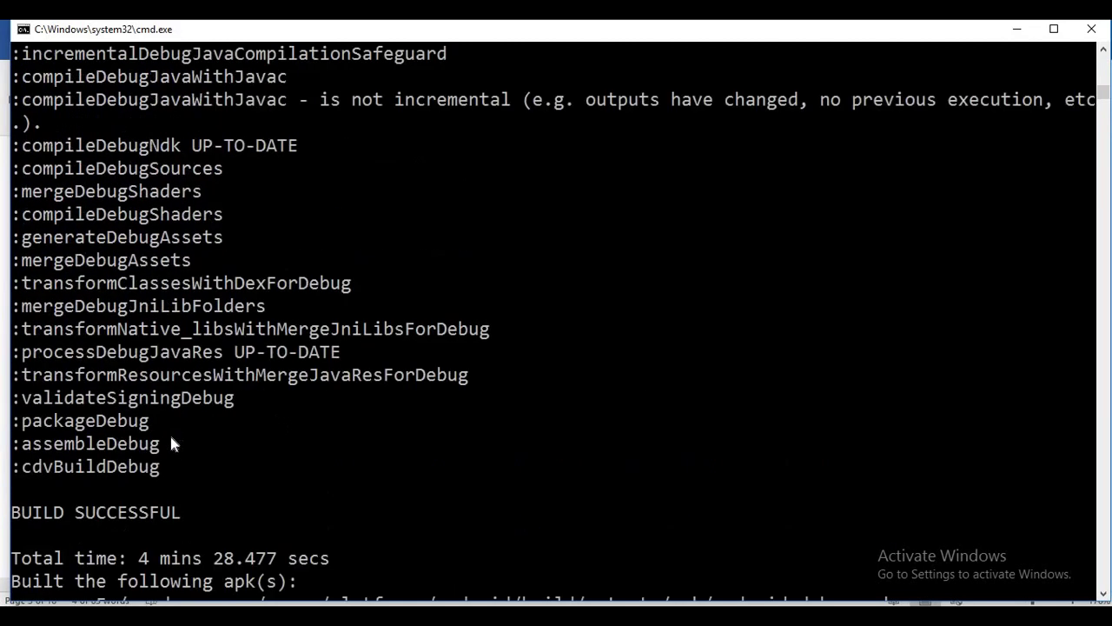
{"action": "scroll", "coordinate": [170, 437], "scroll_direction": "up", "scroll_amount": 20}
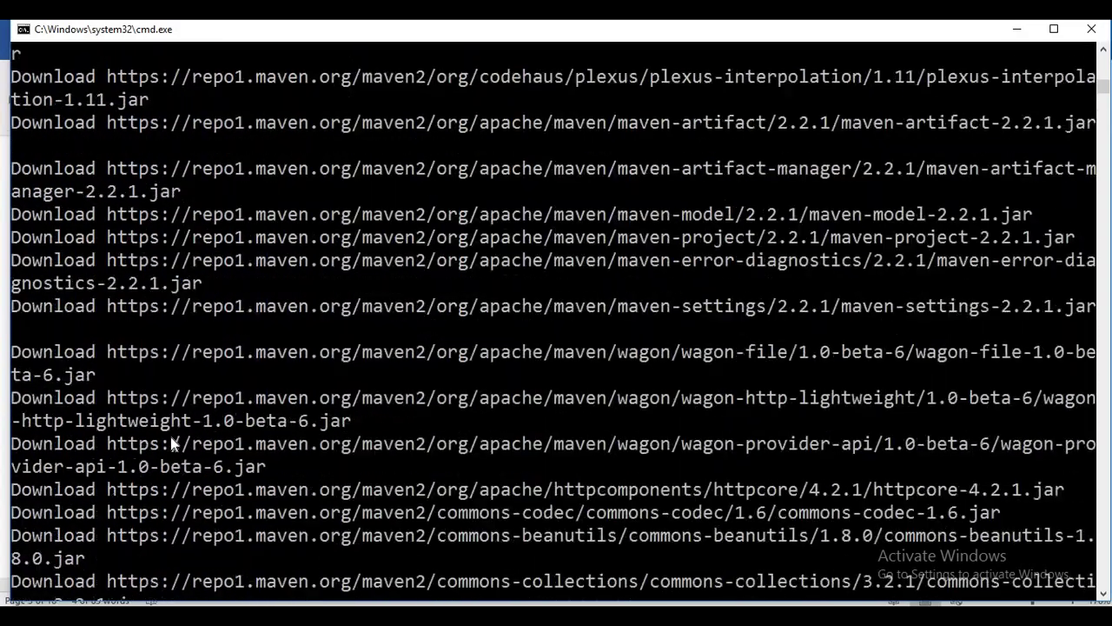
{"action": "scroll", "coordinate": [170, 436], "scroll_direction": "up", "scroll_amount": 20}
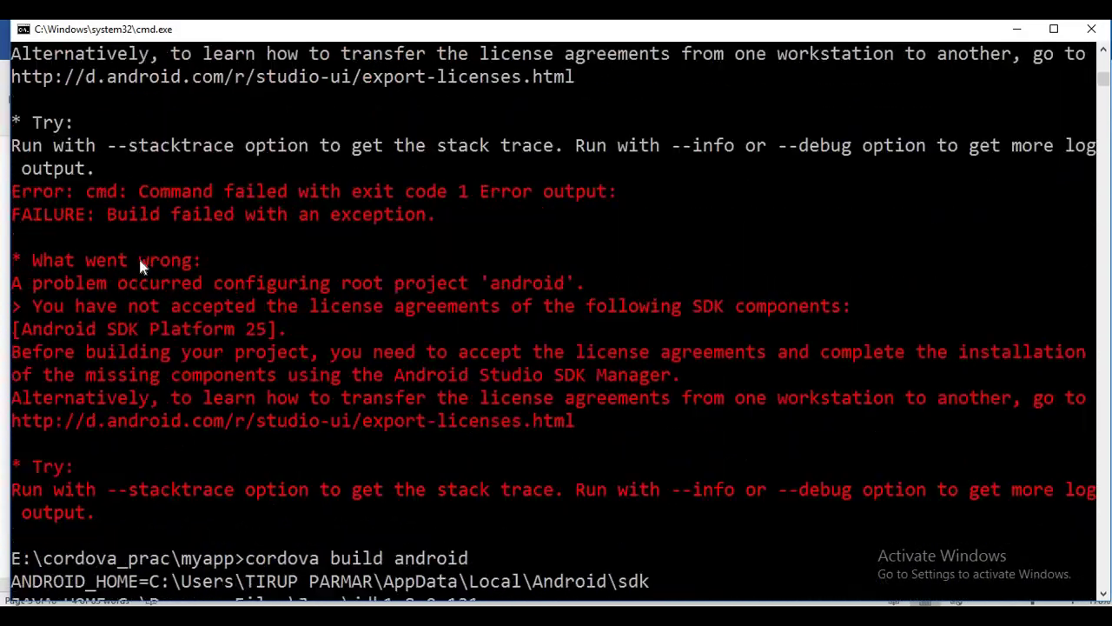
{"action": "scroll", "coordinate": [139, 265], "scroll_direction": "down", "scroll_amount": 3}
{"action": "left_click_drag", "start_coordinate": [247, 353], "coordinate": [469, 351]}
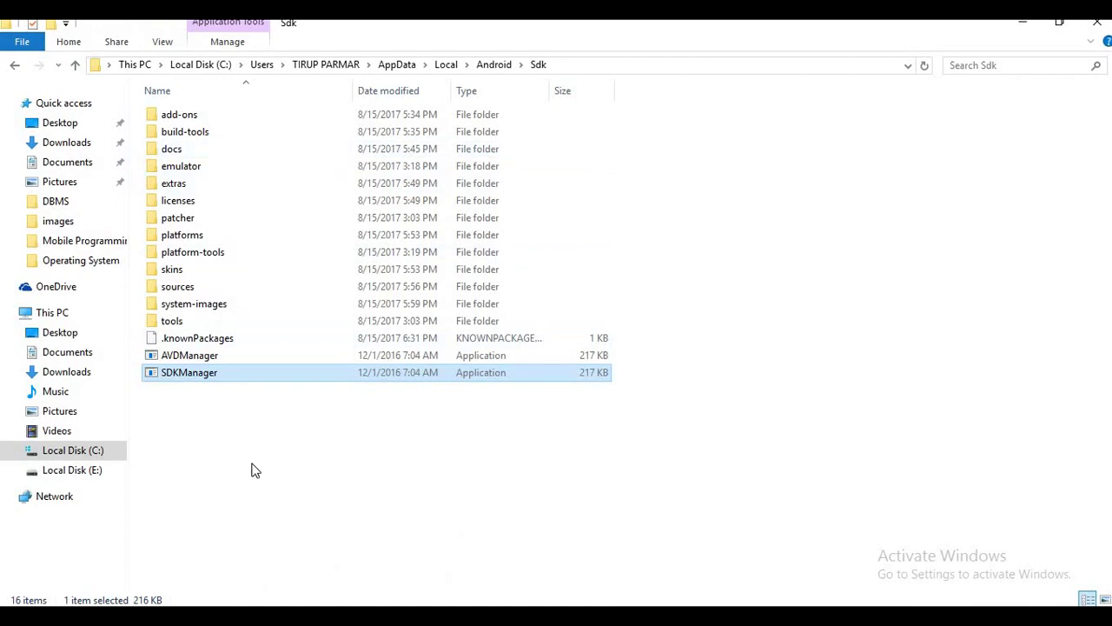
{"action": "left_click_drag", "start_coordinate": [226, 445], "coordinate": [225, 111]}
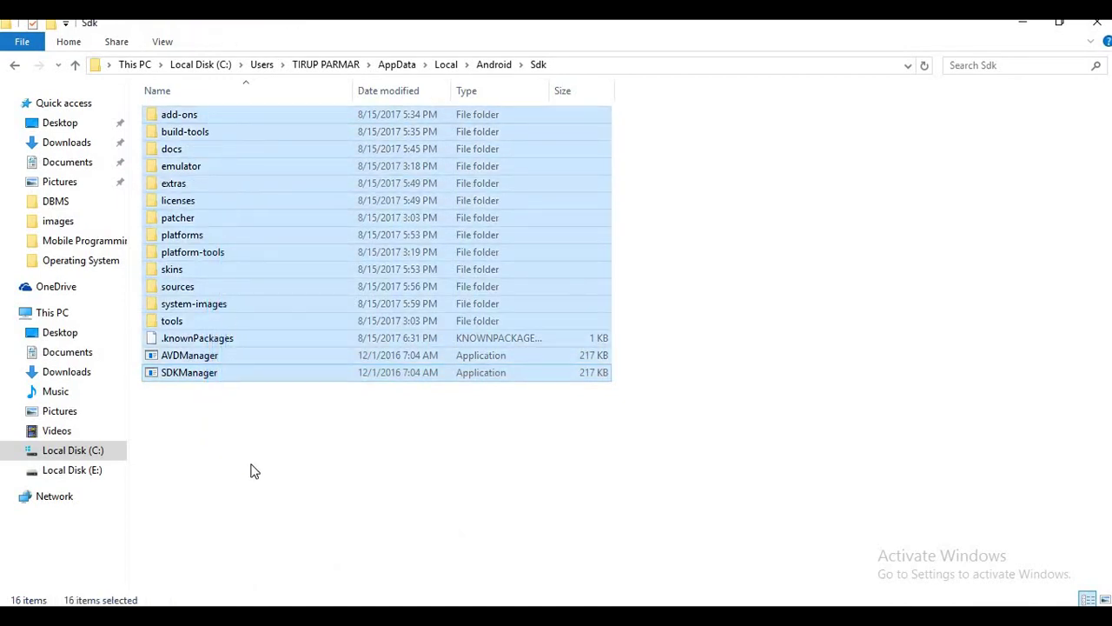
{"action": "left_click", "coordinate": [252, 470]}
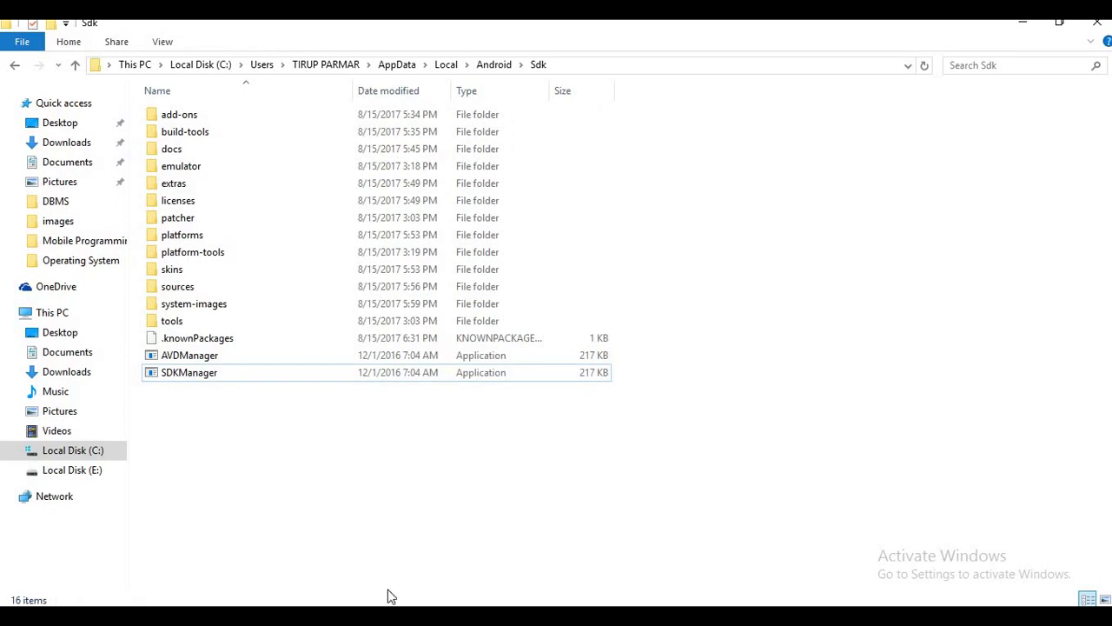
{"action": "left_click", "coordinate": [421, 616]}
{"action": "left_click", "coordinate": [466, 566]}
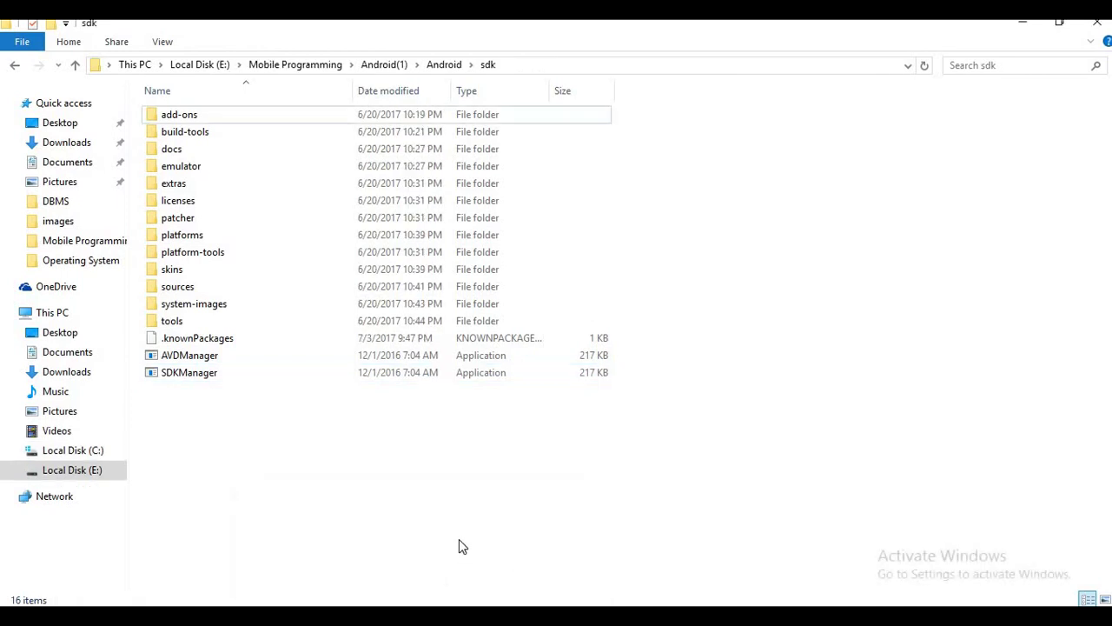
{"action": "left_click", "coordinate": [409, 66]}
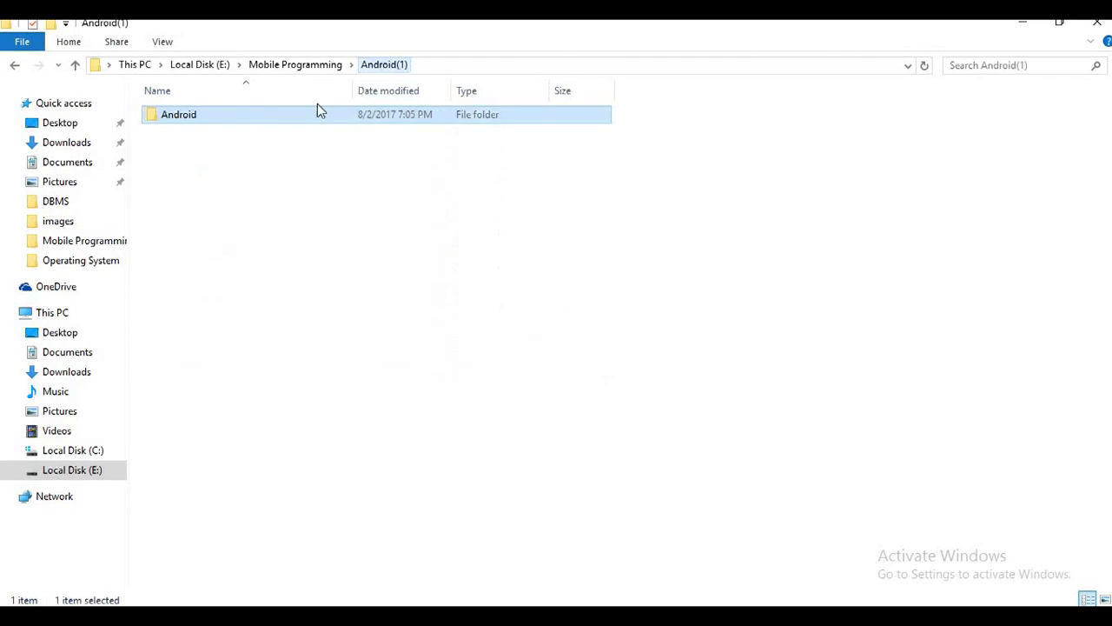
{"action": "double_click", "coordinate": [242, 115]}
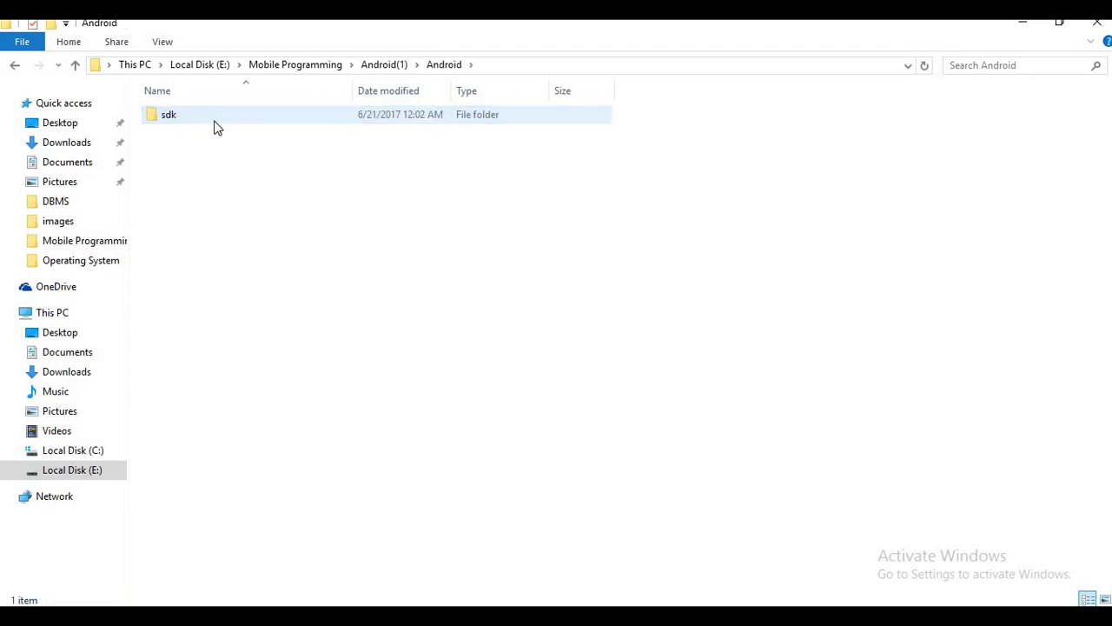
{"action": "double_click", "coordinate": [214, 125]}
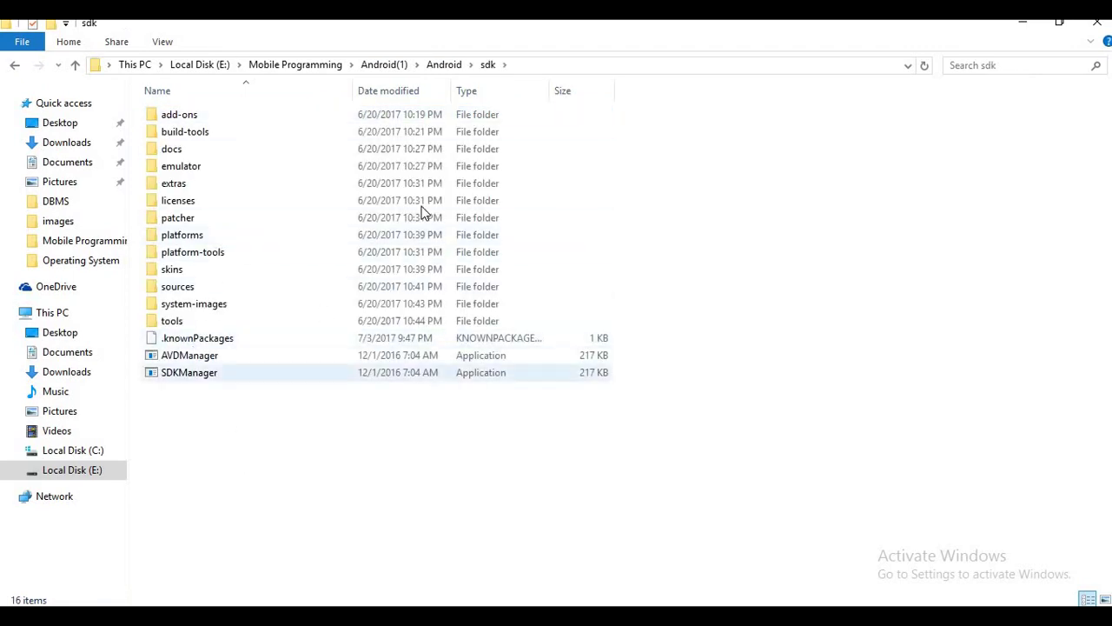
{"action": "left_click", "coordinate": [295, 569]}
{"action": "left_click", "coordinate": [245, 444]}
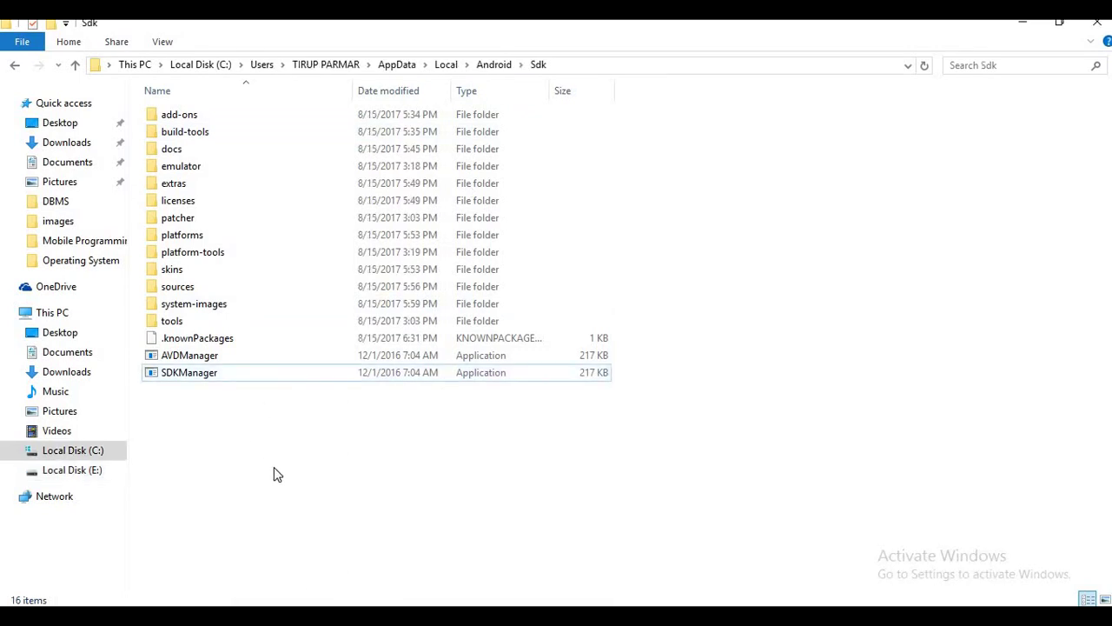
{"action": "left_click", "coordinate": [317, 617]}
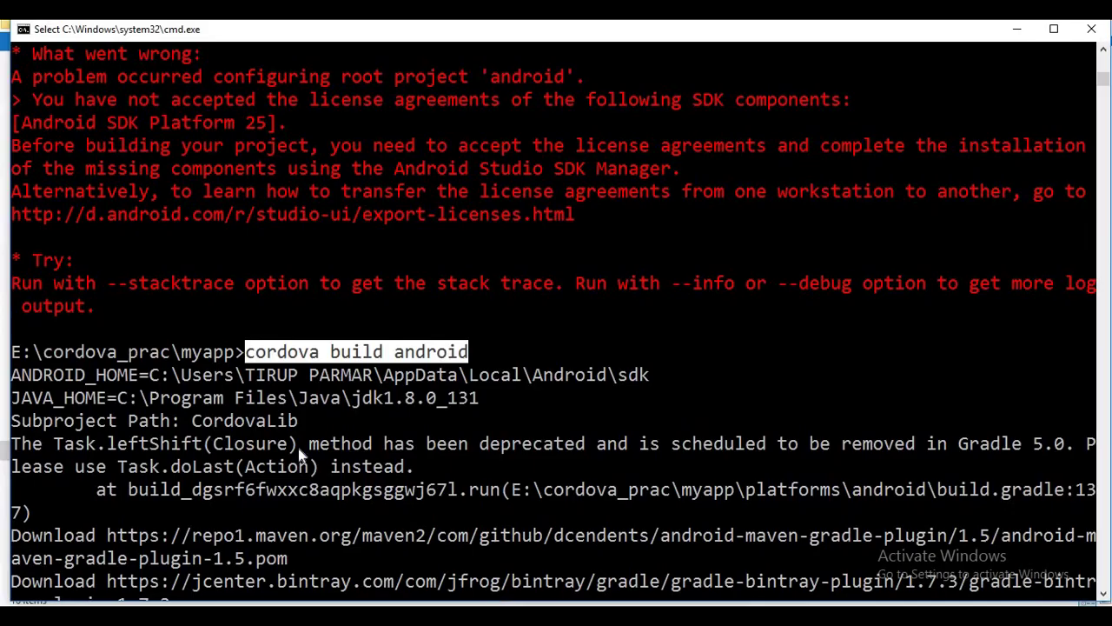
Step: Clear the console selection so the build finishes, then start selecting the apk output path
{"action": "right_click", "coordinate": [326, 406]}
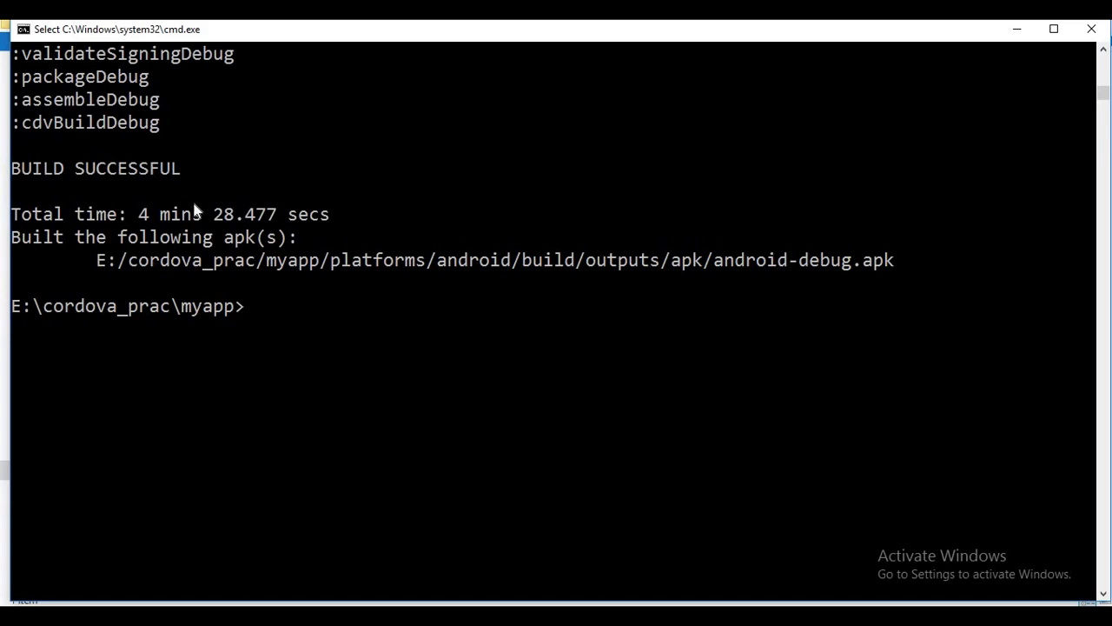
{"action": "left_click", "coordinate": [91, 265]}
{"action": "left_click_drag", "start_coordinate": [202, 269], "coordinate": [887, 258]}
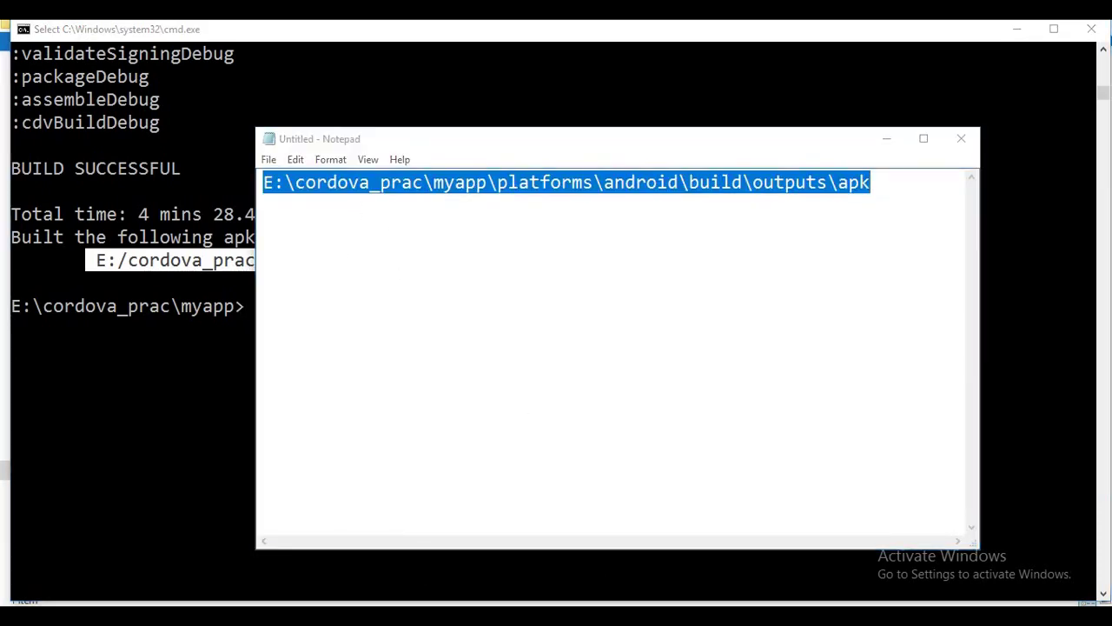
{"action": "left_click", "coordinate": [519, 559]}
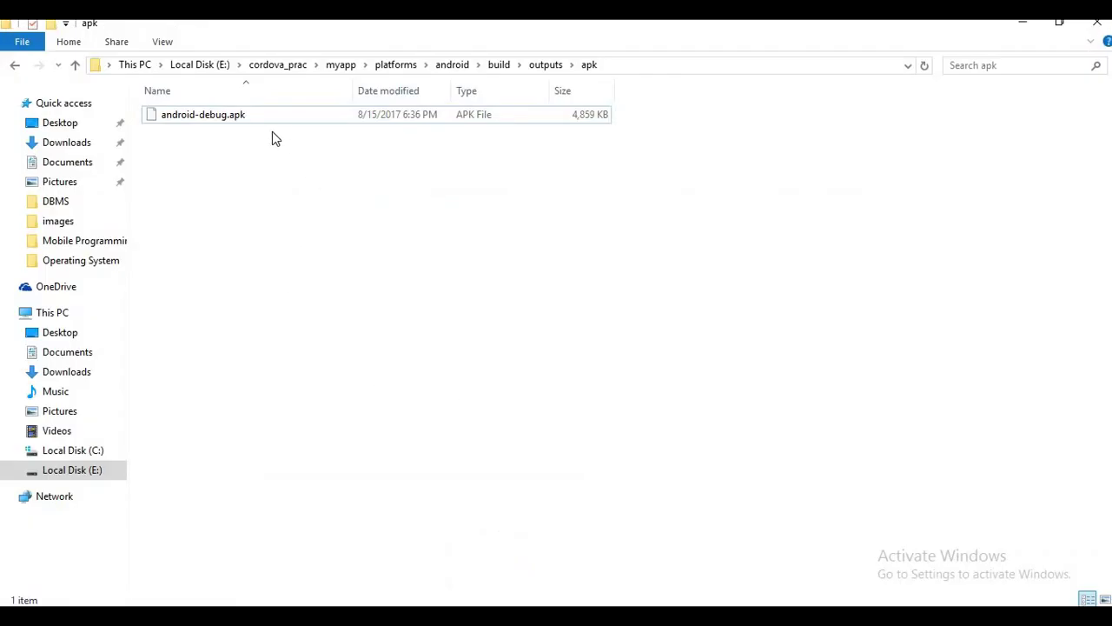
{"action": "left_click", "coordinate": [250, 116]}
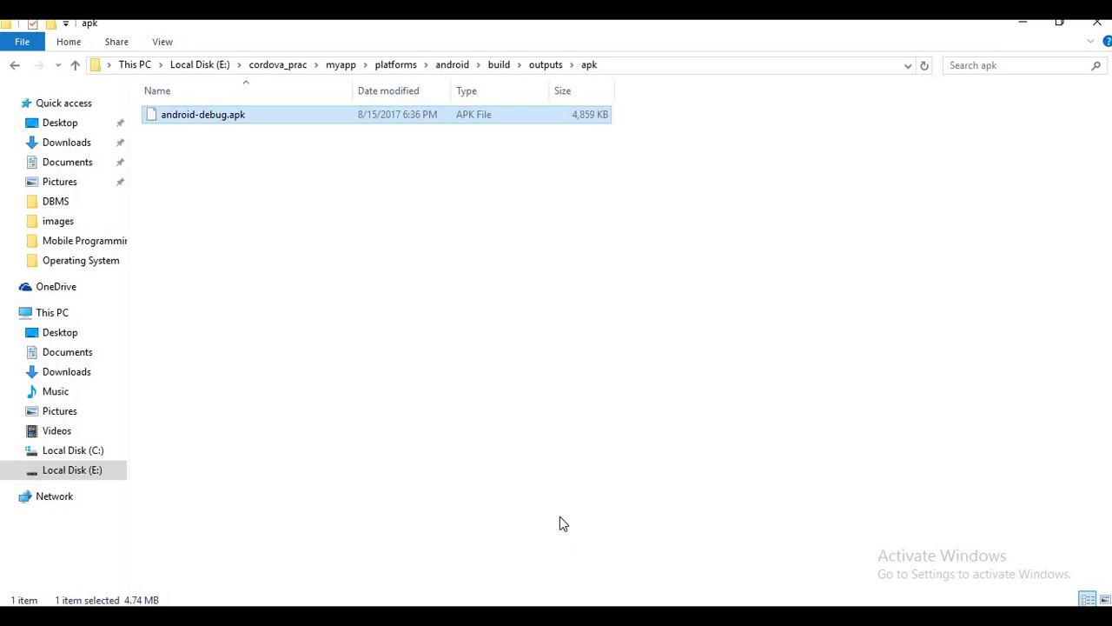
{"action": "key", "text": "alt+Tab"}
{"action": "left_click", "coordinate": [426, 348]}
{"action": "left_click", "coordinate": [249, 306]}
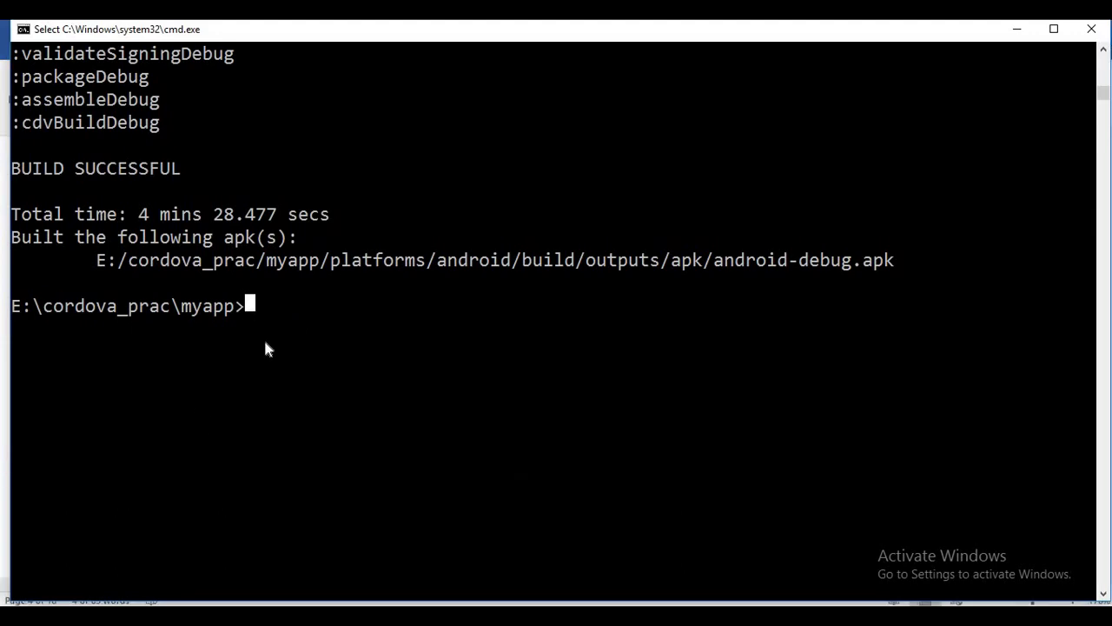
Step: Launch a new Command Prompt via Win+R 'cmd', run cd.. to reach C:\Users, then return to the Sdk Explorer window
{"action": "key", "text": "super+r"}
{"action": "type", "text": "cmd"}
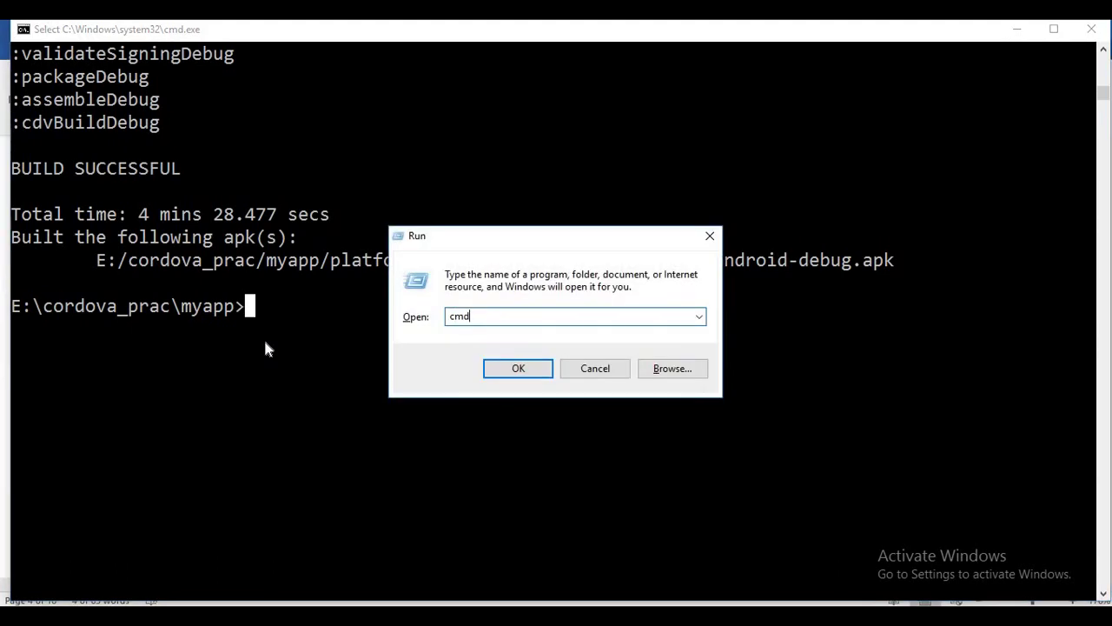
{"action": "key", "text": "Return"}
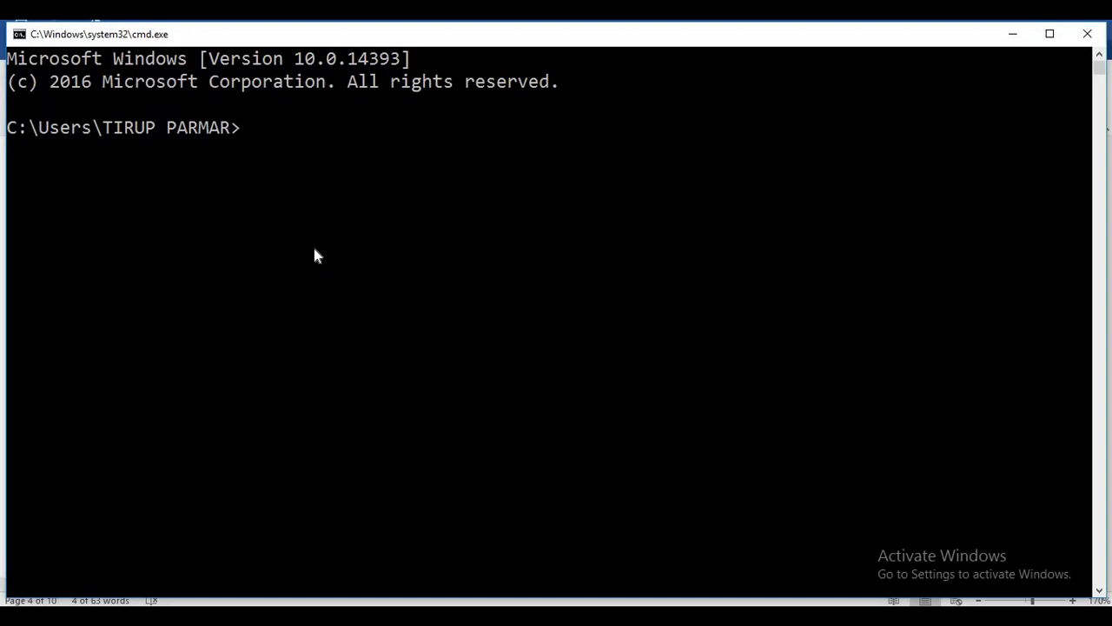
{"action": "type", "text": "cd.."}
{"action": "key", "text": "Return"}
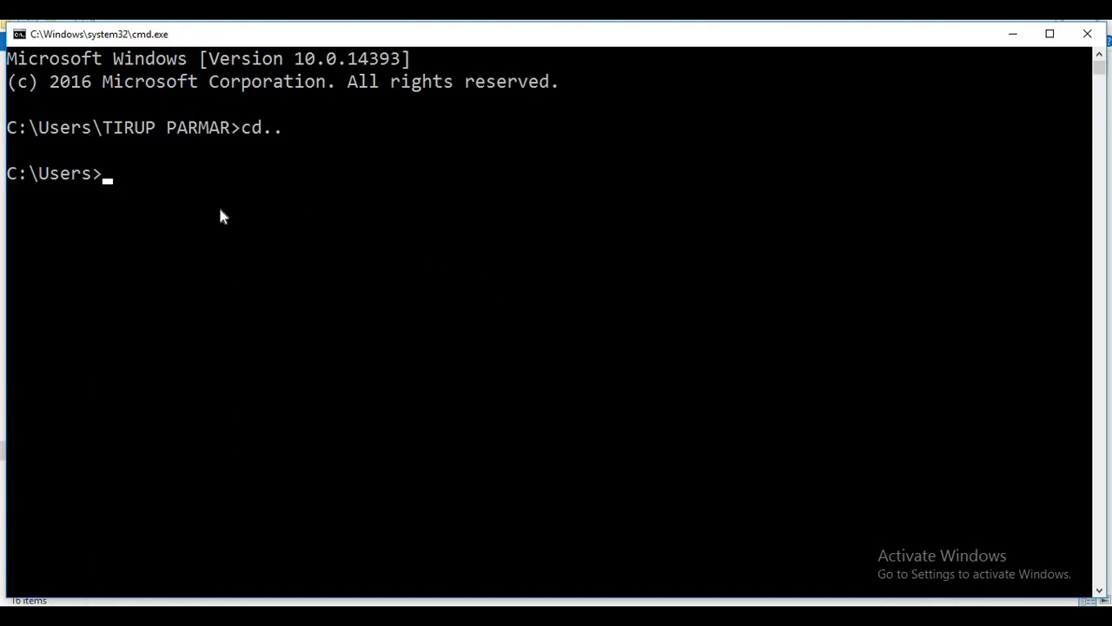
{"action": "key", "text": "alt+Tab"}
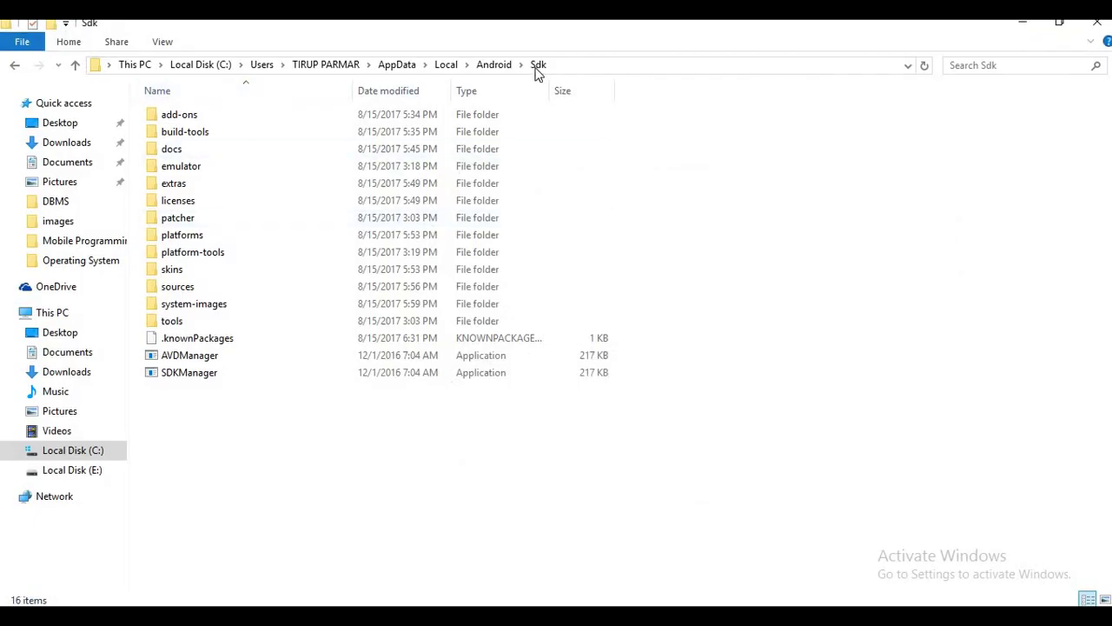
Step: Copy the Sdk folder path from Explorer and paste it after cd in the new command window
{"action": "left_click", "coordinate": [584, 66]}
{"action": "key", "text": "ctrl+c"}
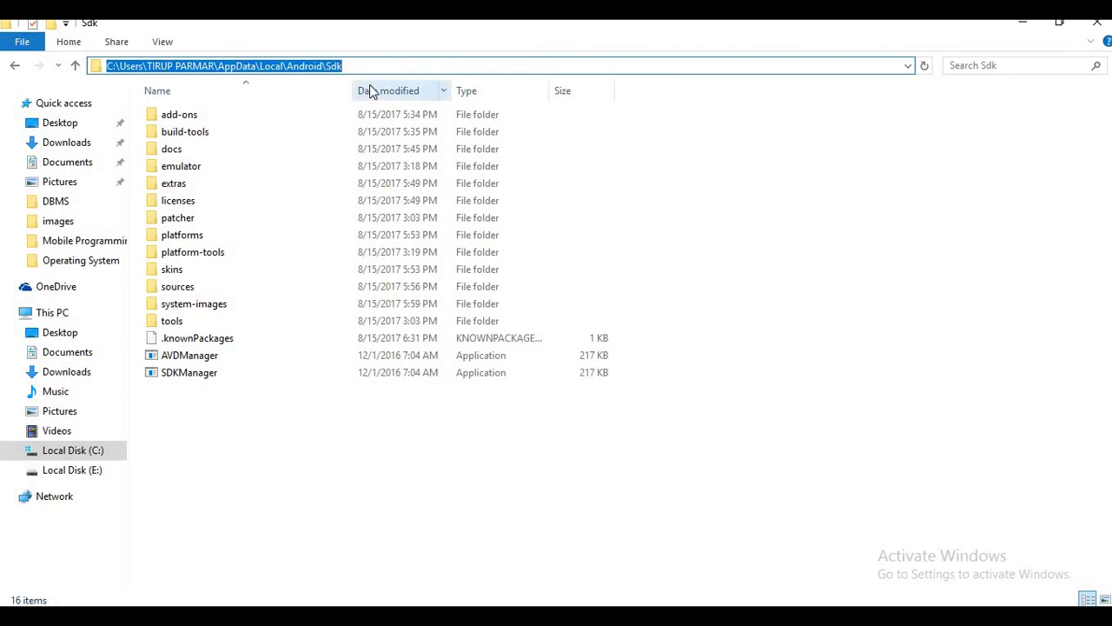
{"action": "key", "text": "alt+Tab"}
{"action": "key", "text": "alt+Tab"}
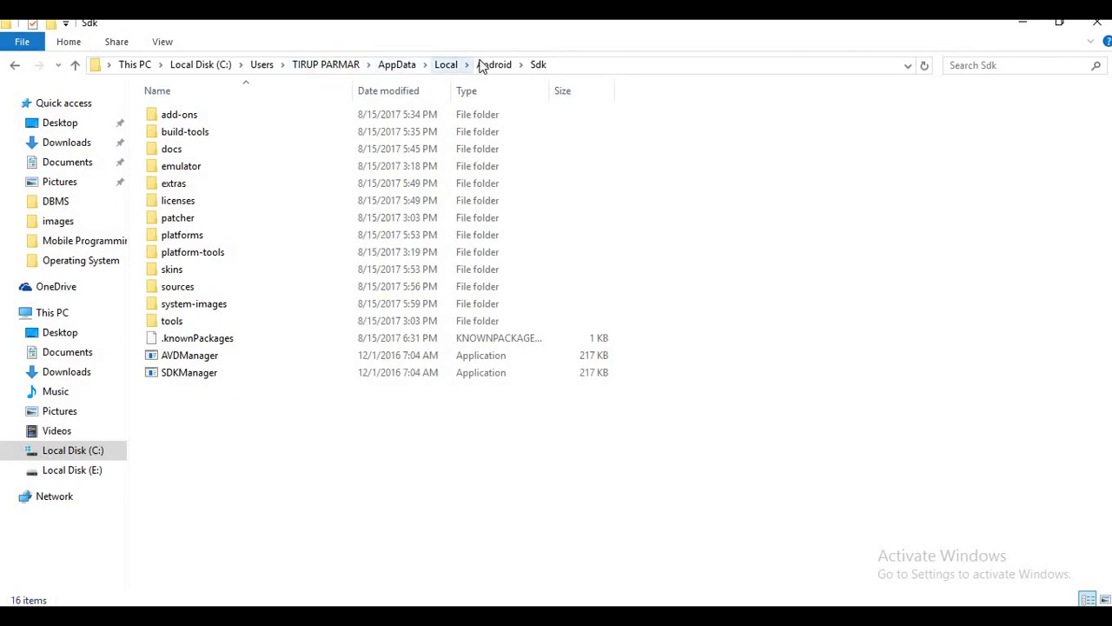
{"action": "key", "text": "alt+Tab"}
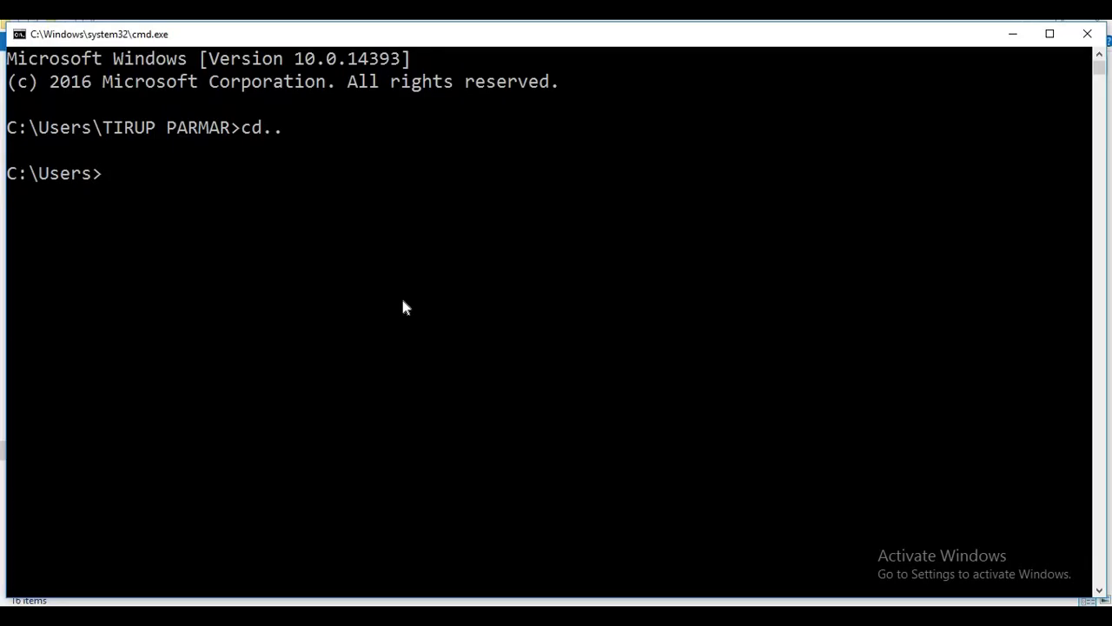
{"action": "type", "text": "cd"}
{"action": "key", "text": "ctrl+v"}
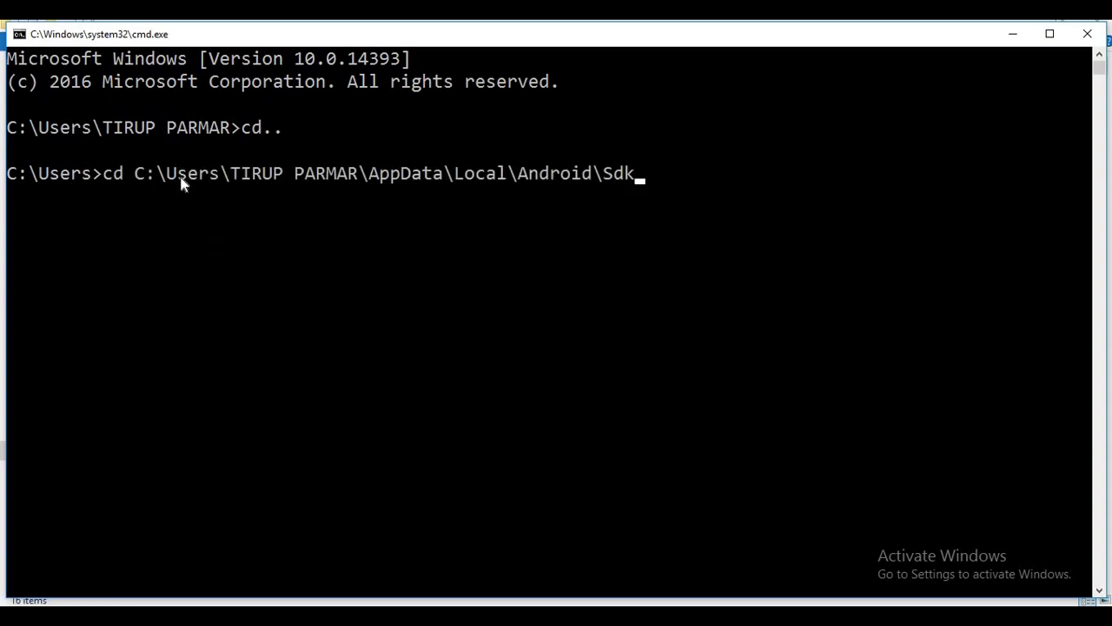
Step: Remove the redundant C:\Users\ prefix and change directory into AppData\Local\Android\Sdk
{"action": "left_click", "coordinate": [224, 175]}
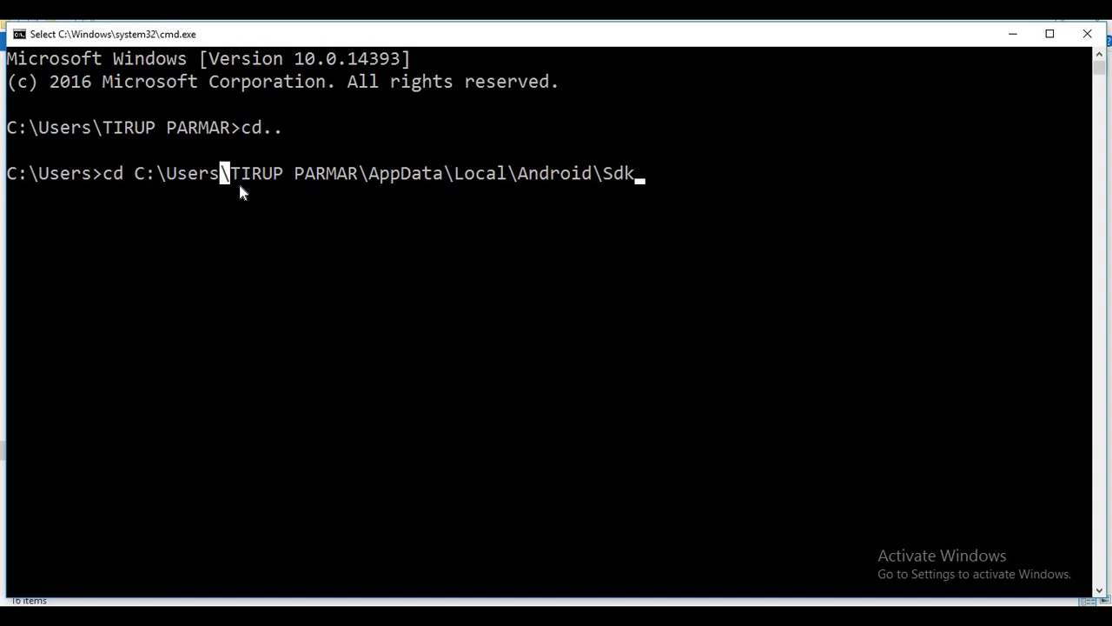
{"action": "key", "text": "Escape"}
{"action": "key", "text": "Left"}
{"action": "key", "text": "Left"}
{"action": "key", "text": "Left"}
{"action": "key", "text": "Left"}
{"action": "key", "text": "Left"}
{"action": "key", "text": "Left"}
{"action": "key", "text": "Left"}
{"action": "key", "text": "Left"}
{"action": "key", "text": "Left"}
{"action": "key", "text": "Left"}
{"action": "key", "text": "Left"}
{"action": "key", "text": "Left"}
{"action": "key", "text": "Left"}
{"action": "key", "text": "Left"}
{"action": "key", "text": "Left"}
{"action": "key", "text": "Left"}
{"action": "key", "text": "Left"}
{"action": "key", "text": "Left"}
{"action": "key", "text": "Left"}
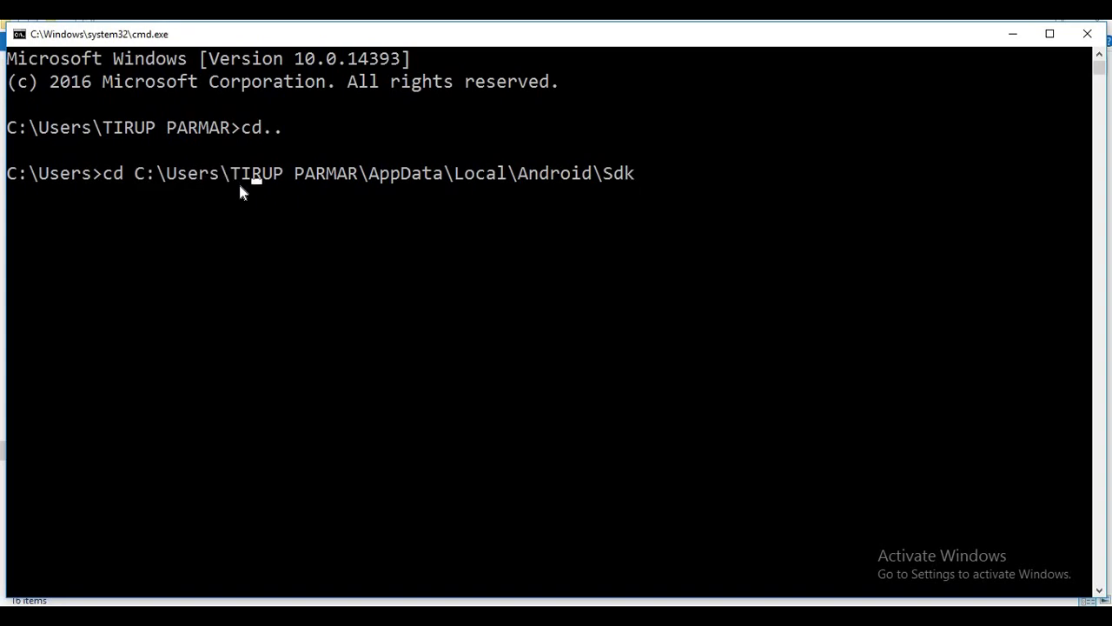
{"action": "key", "text": "BackSpace"}
{"action": "key", "text": "BackSpace"}
{"action": "key", "text": "BackSpace"}
{"action": "key", "text": "BackSpace"}
{"action": "key", "text": "BackSpace"}
{"action": "key", "text": "BackSpace"}
{"action": "key", "text": "BackSpace"}
{"action": "key", "text": "BackSpace"}
{"action": "key", "text": "BackSpace"}
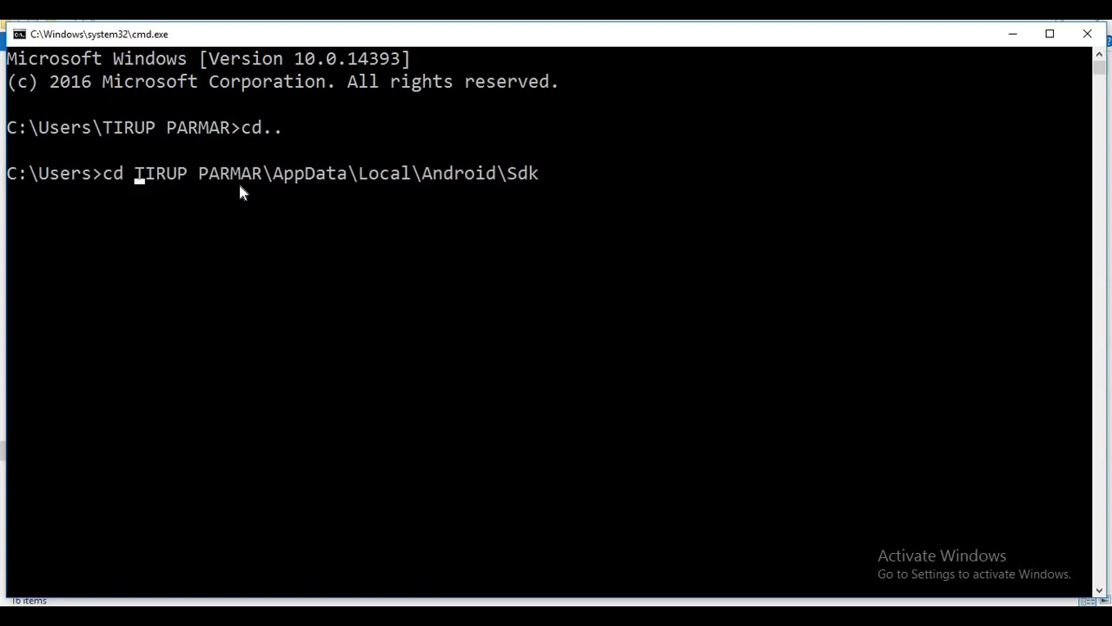
{"action": "key", "text": "Return"}
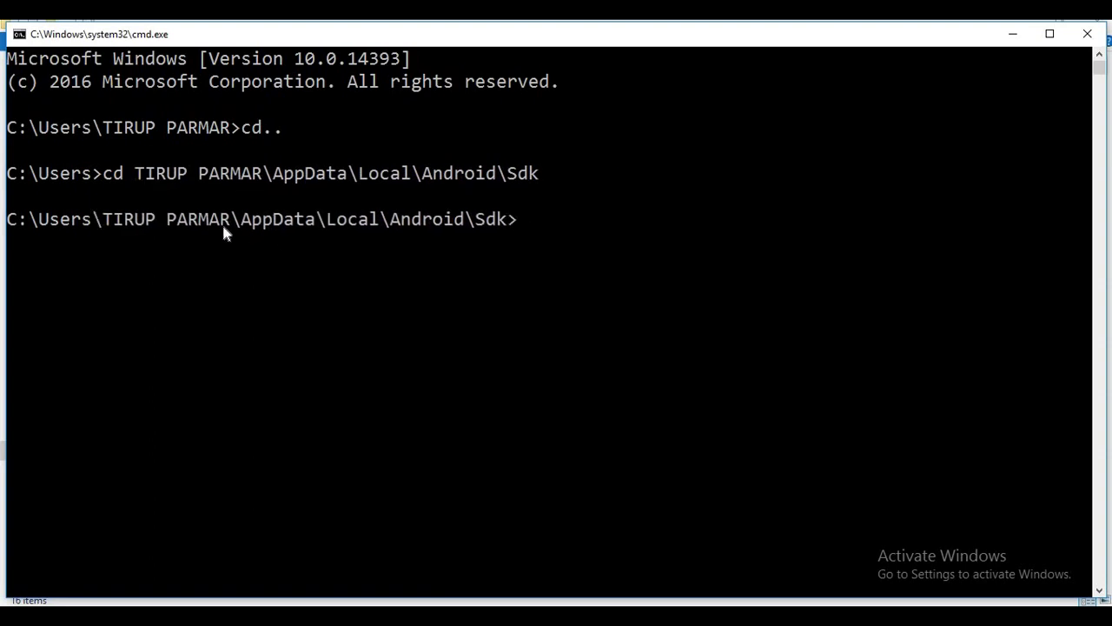
{"action": "left_click_drag", "start_coordinate": [523, 215], "coordinate": [7, 223]}
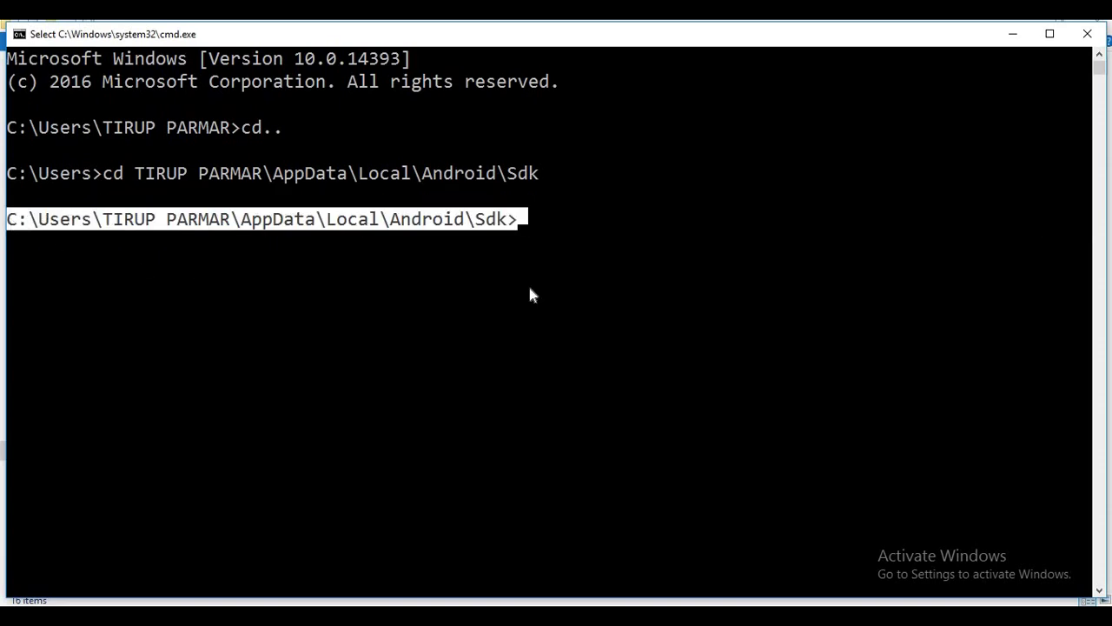
{"action": "key", "text": "alt+Tab"}
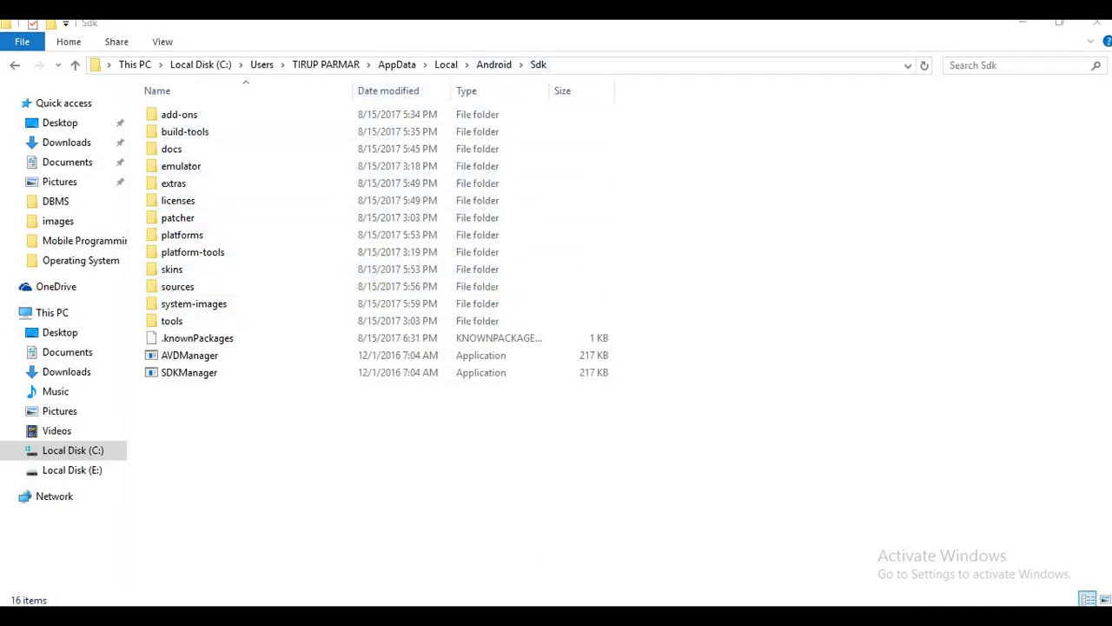
Step: Open the tools folder inside the Sdk folder in File Explorer
{"action": "left_click", "coordinate": [605, 566]}
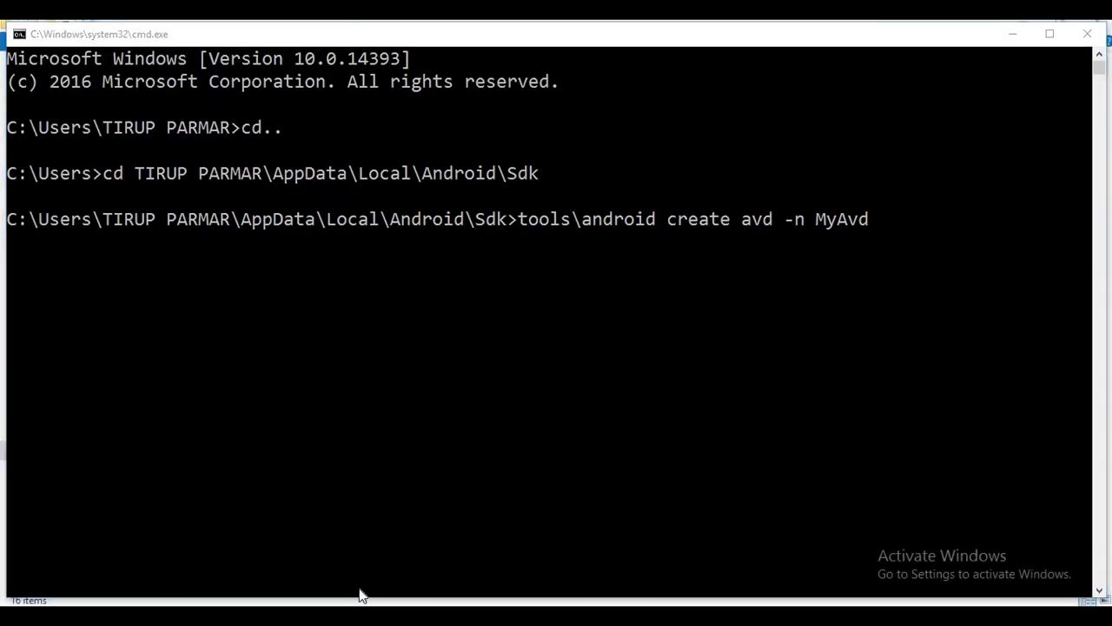
{"action": "mouse_move", "coordinate": [365, 596]}
{"action": "left_click", "coordinate": [342, 568]}
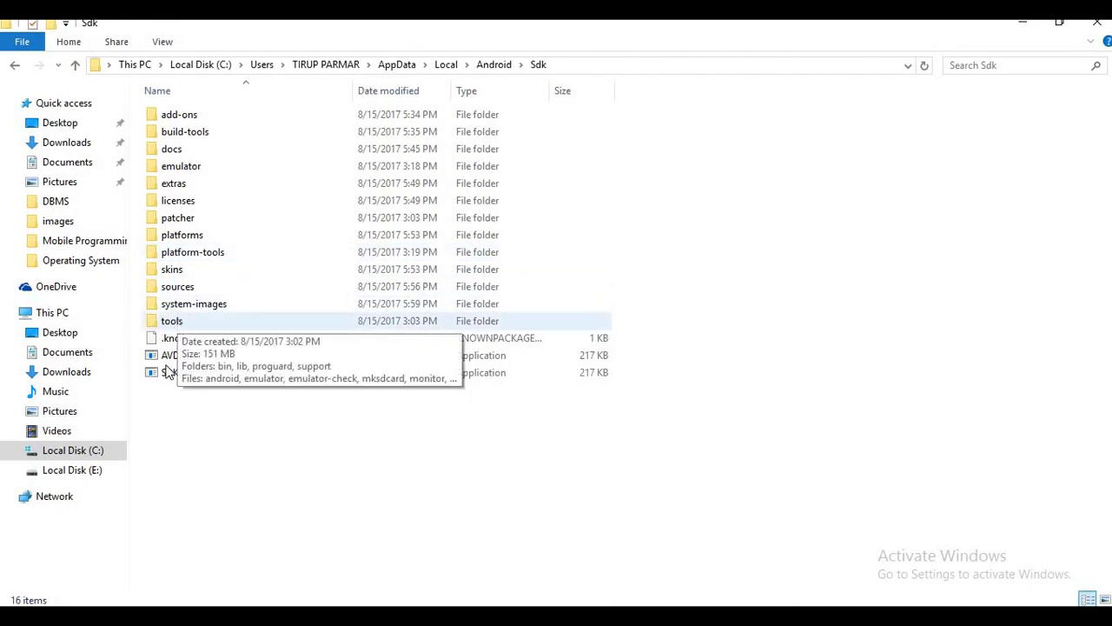
{"action": "double_click", "coordinate": [186, 320]}
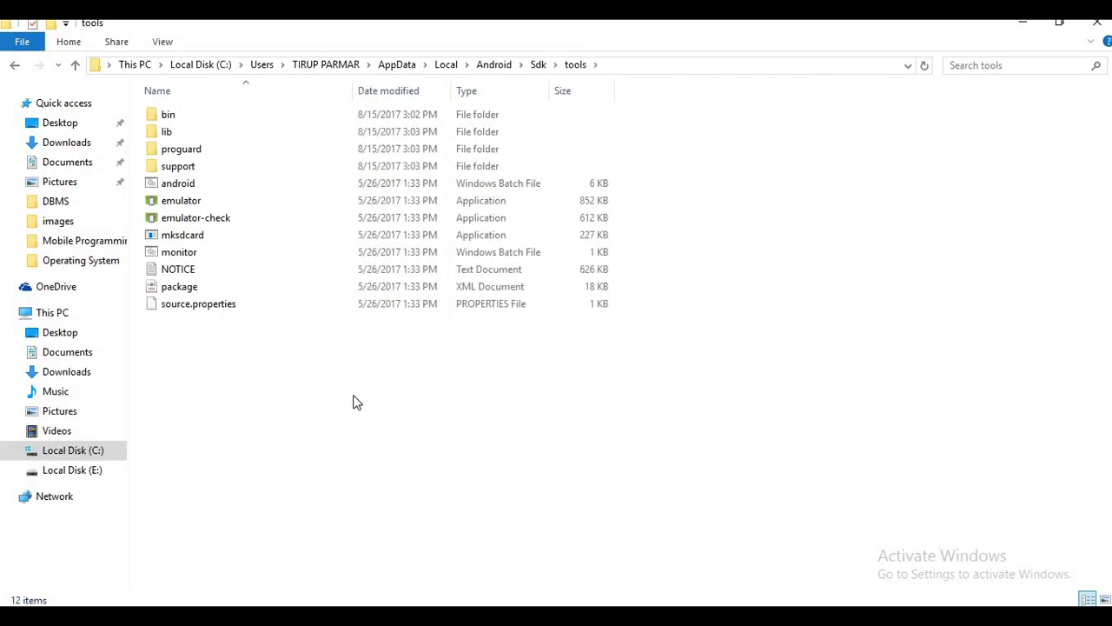
{"action": "key", "text": "alt+Tab"}
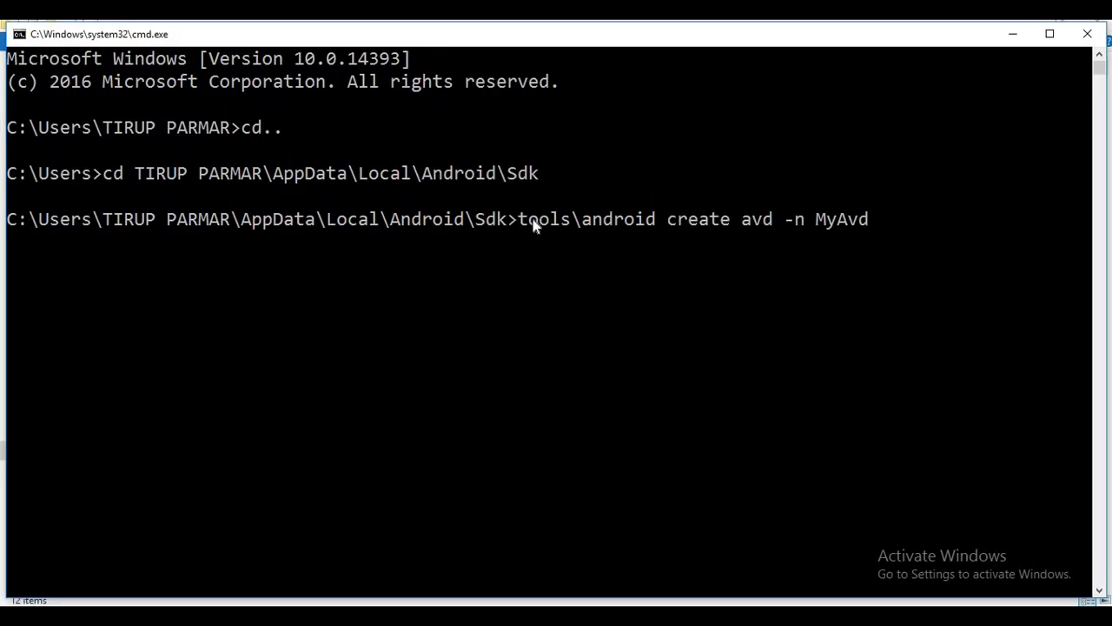
Step: Run 'tools\android create avd -n MyAvd', which fails asking for a package path and lists system images
{"action": "left_click_drag", "start_coordinate": [520, 226], "coordinate": [863, 230]}
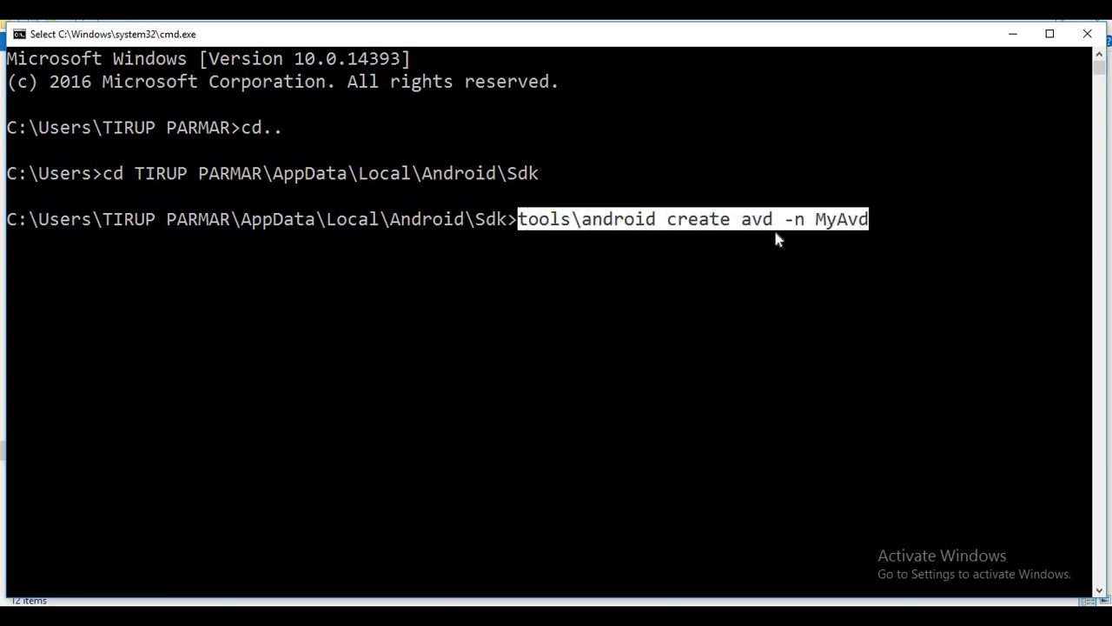
{"action": "left_click", "coordinate": [880, 225]}
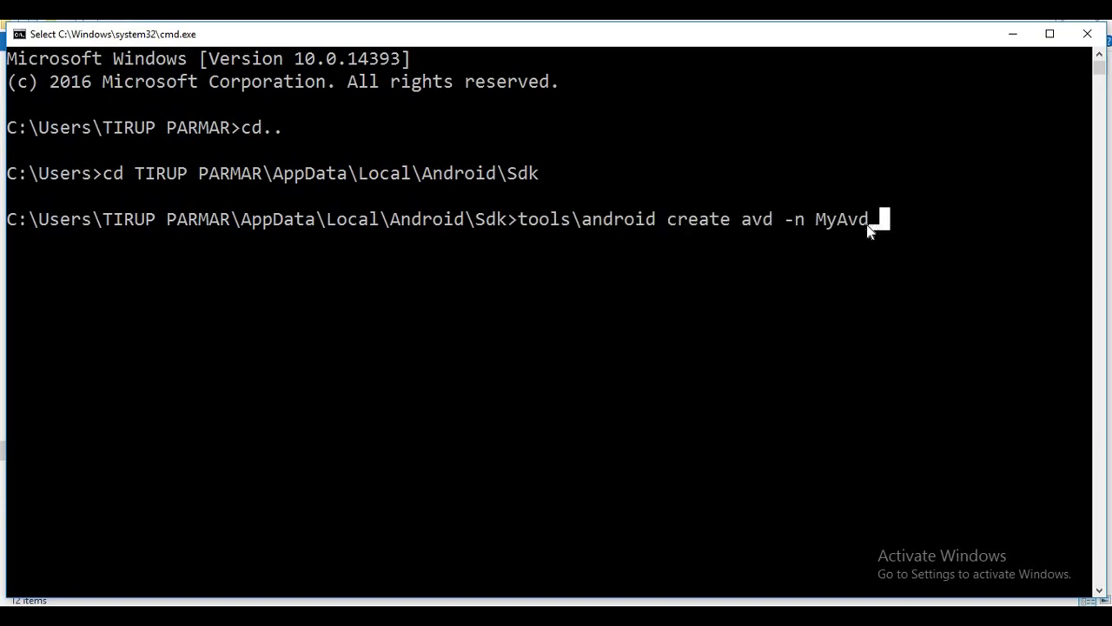
{"action": "left_click", "coordinate": [864, 225]}
{"action": "left_click", "coordinate": [876, 225]}
{"action": "key", "text": "Escape"}
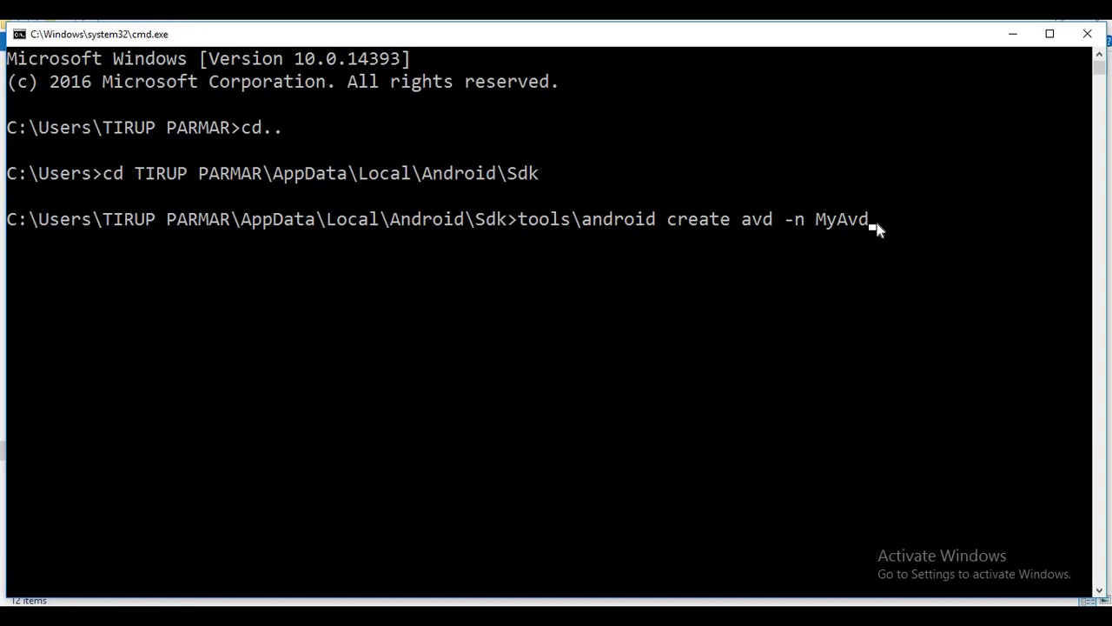
{"action": "key", "text": "Return"}
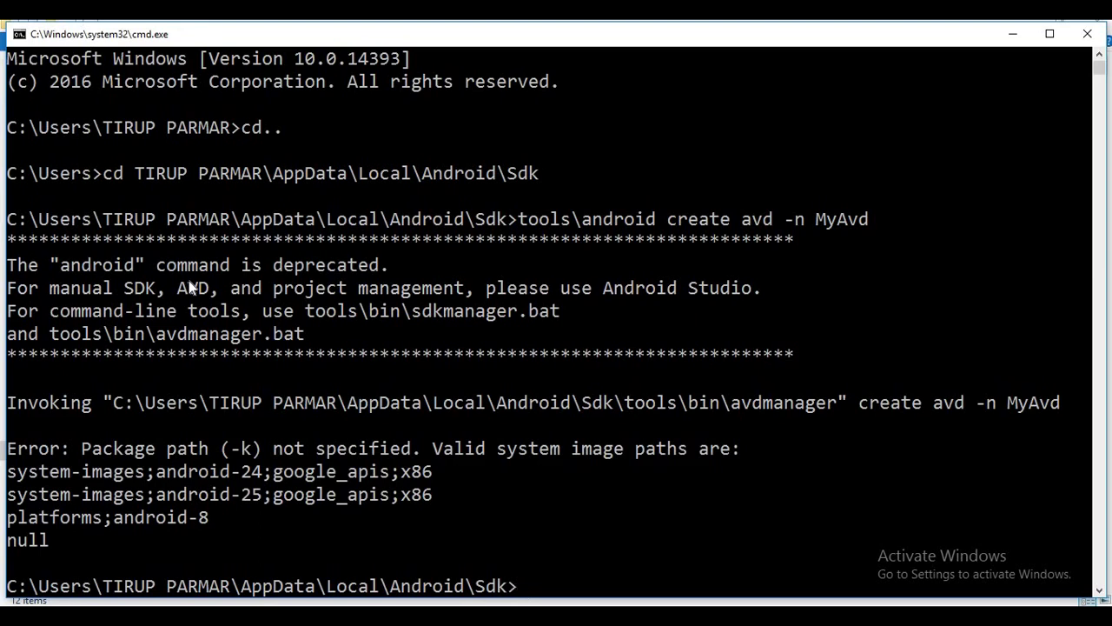
{"action": "scroll", "coordinate": [187, 276], "scroll_direction": "down", "scroll_amount": 2}
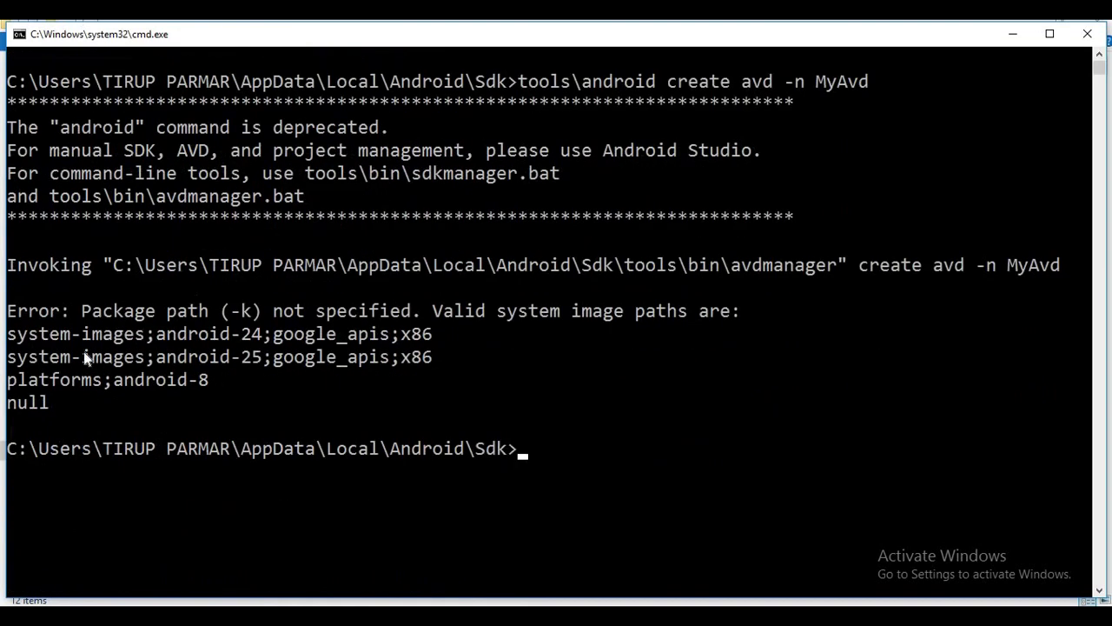
{"action": "left_click_drag", "start_coordinate": [10, 337], "coordinate": [432, 358]}
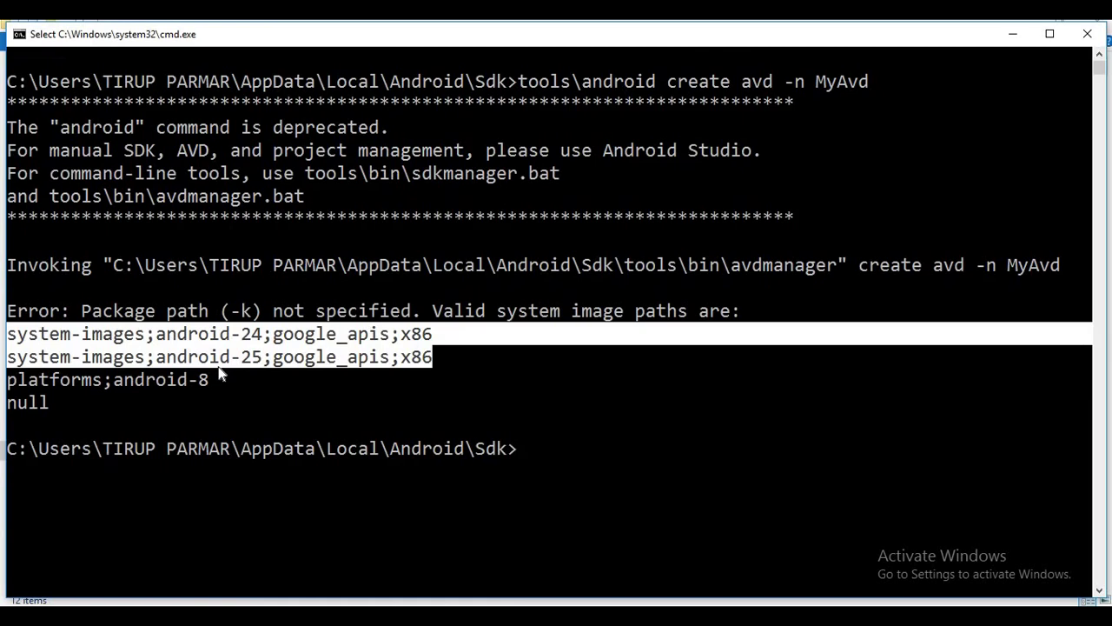
{"action": "key", "text": "ctrl+c"}
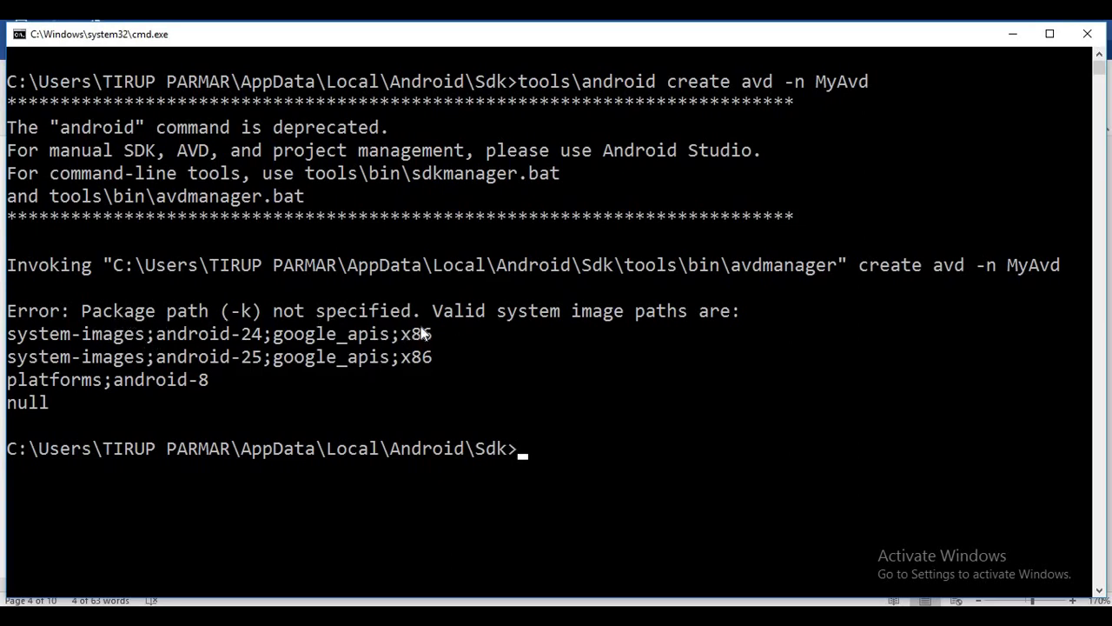
{"action": "scroll", "coordinate": [434, 317], "scroll_direction": "down", "scroll_amount": 1}
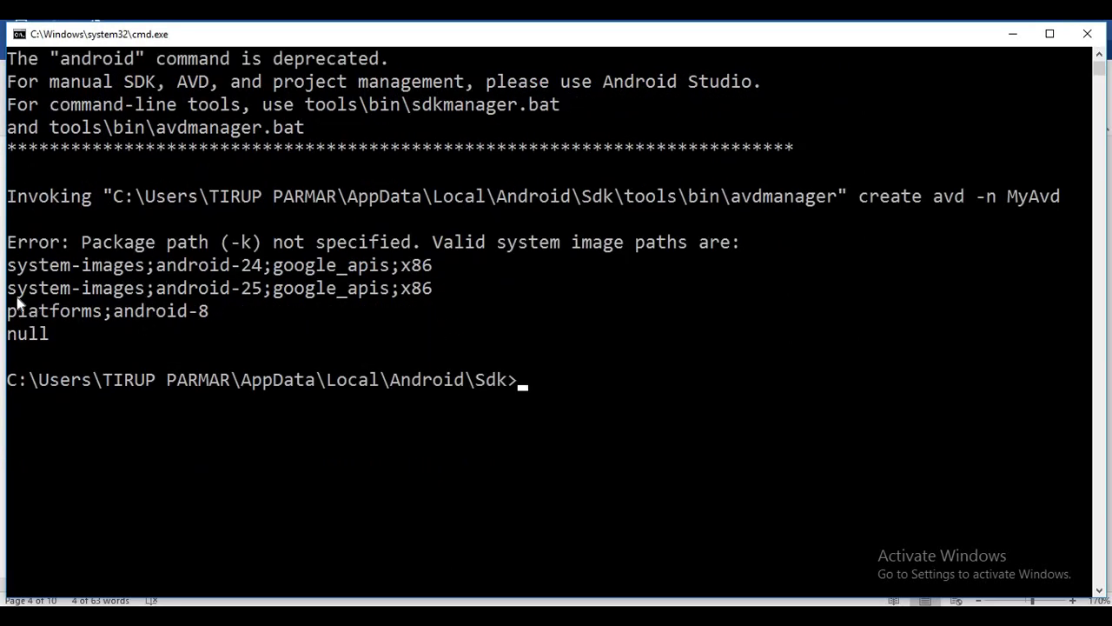
{"action": "left_click_drag", "start_coordinate": [9, 287], "coordinate": [428, 296]}
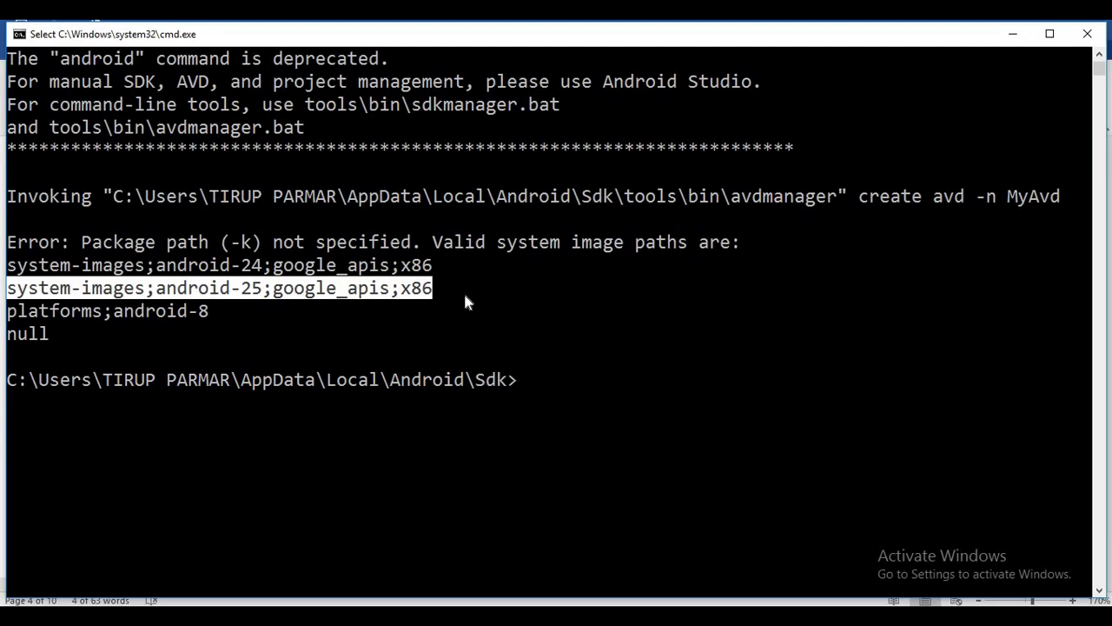
Step: Paste the earlier create avd command and append '-k system-images;android-25;google_apis;x86' for MyAvd
{"action": "left_click", "coordinate": [526, 384]}
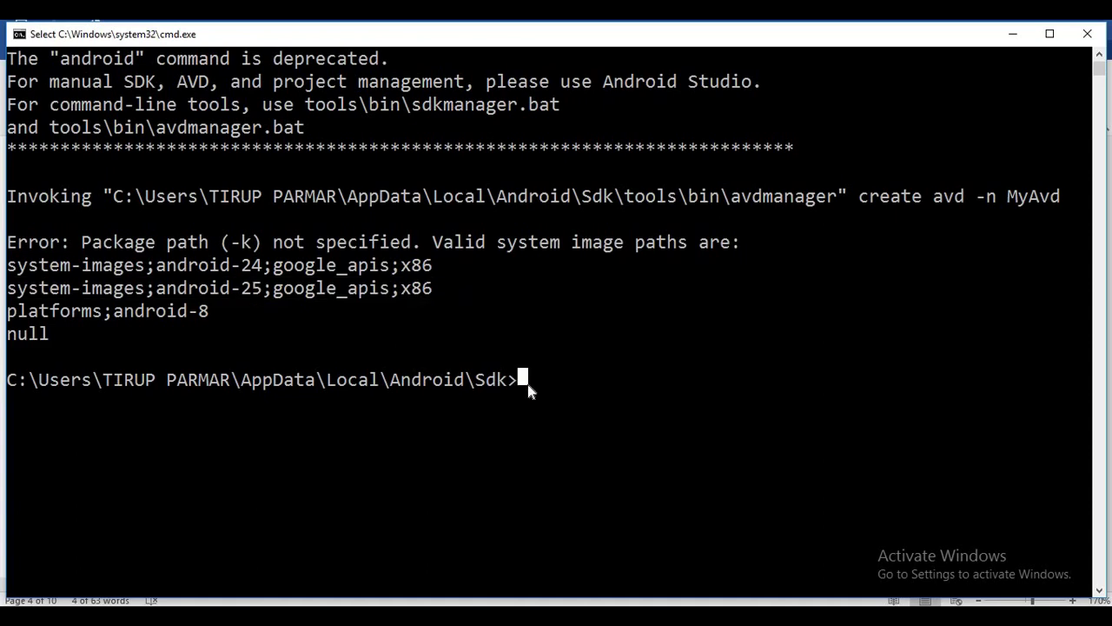
{"action": "right_click", "coordinate": [528, 384]}
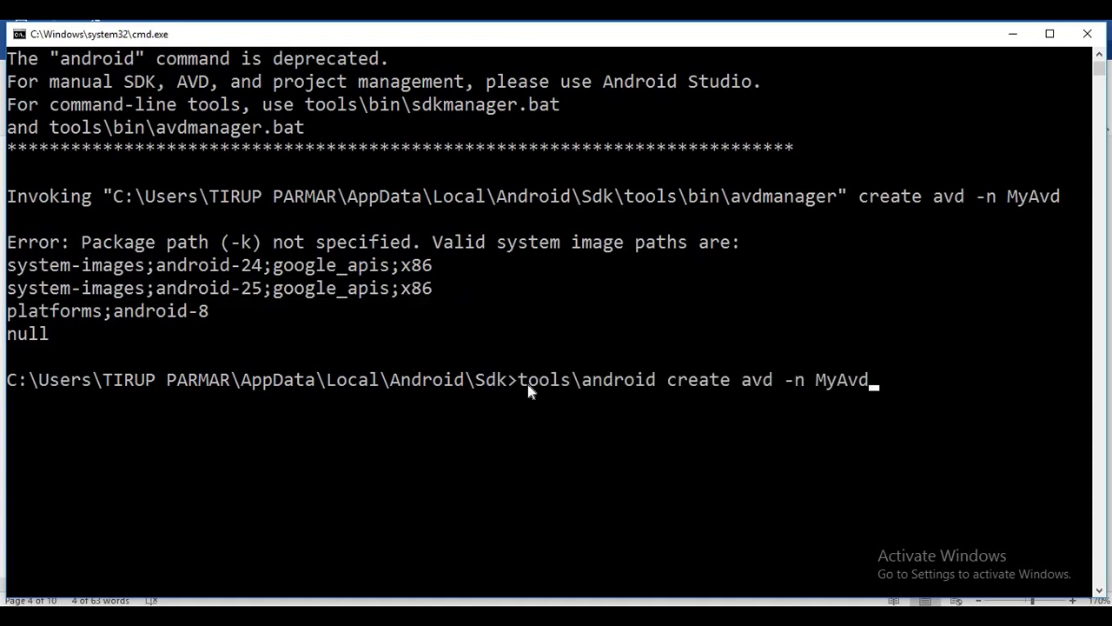
{"action": "type", "text": "-k system-images"}
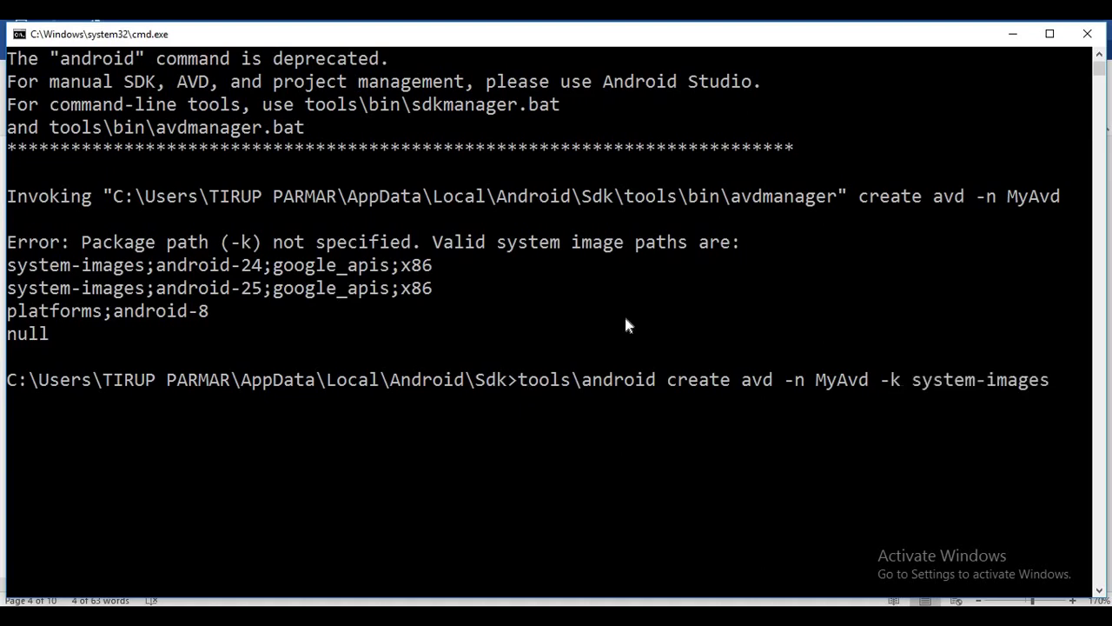
{"action": "type", "text": ";android-25"}
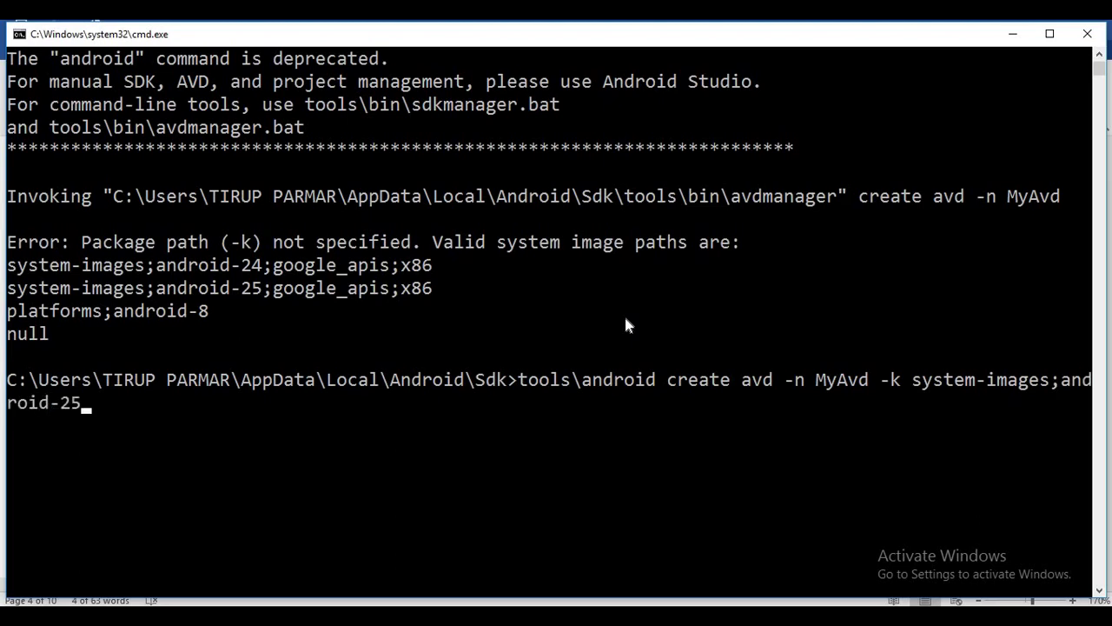
{"action": "type", "text": ";google_"}
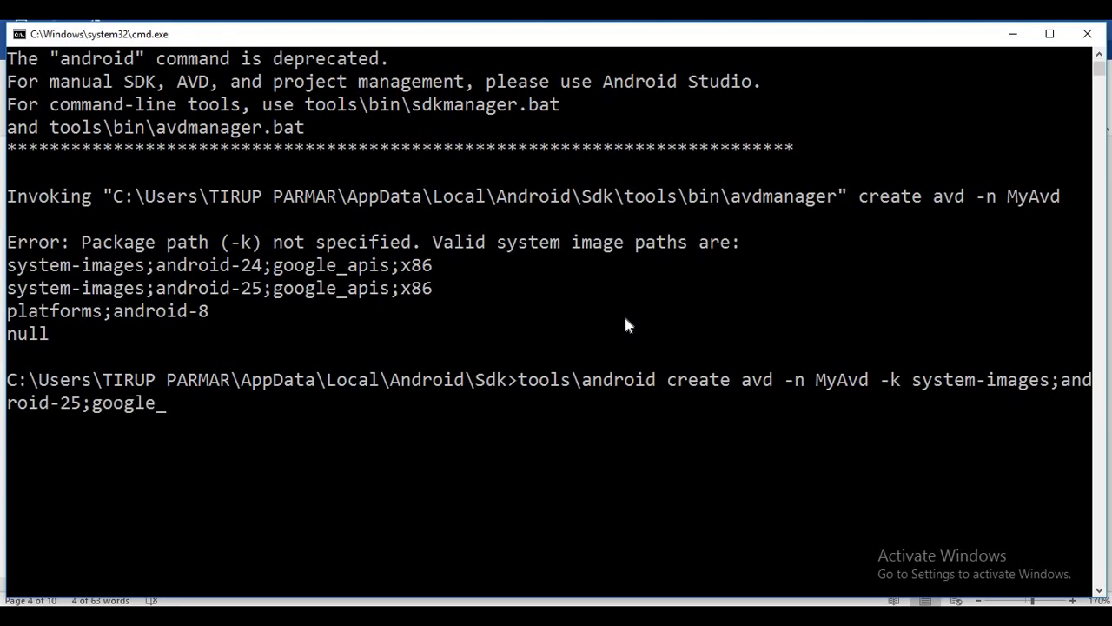
{"action": "type", "text": "apis;x86"}
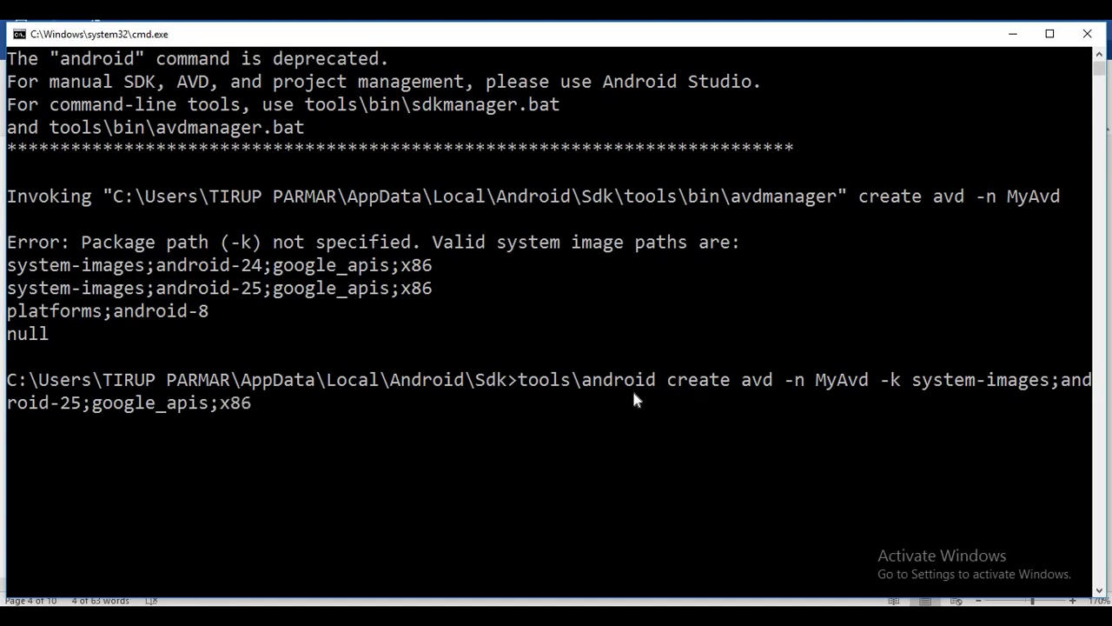
{"action": "left_click_drag", "start_coordinate": [514, 385], "coordinate": [545, 404]}
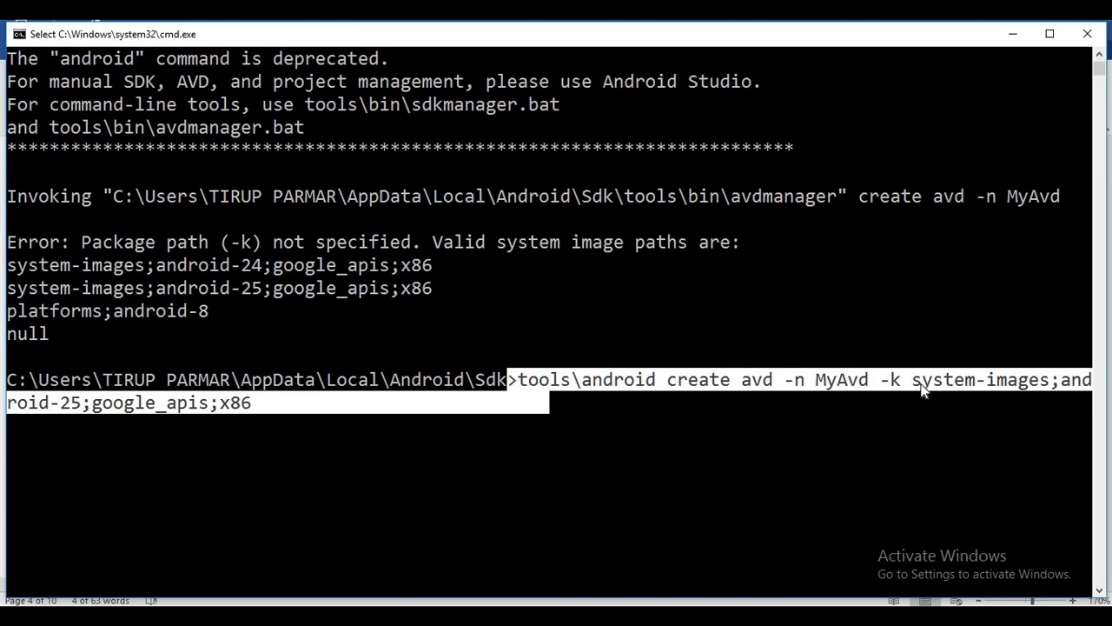
{"action": "left_click_drag", "start_coordinate": [11, 266], "coordinate": [412, 297]}
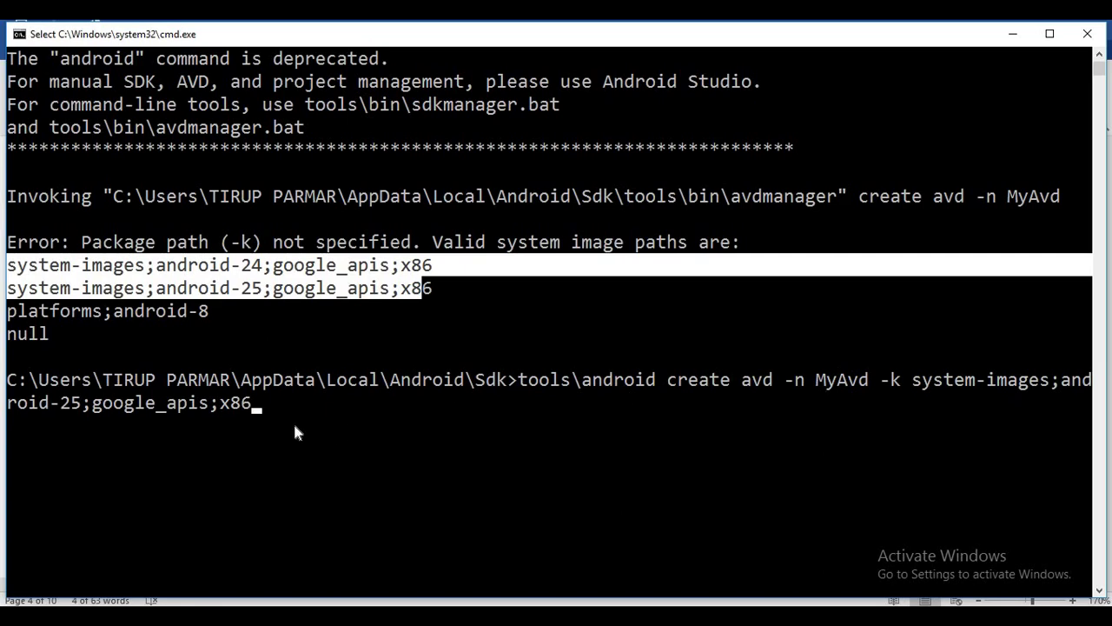
{"action": "double_click", "coordinate": [251, 403]}
{"action": "left_click", "coordinate": [318, 404]}
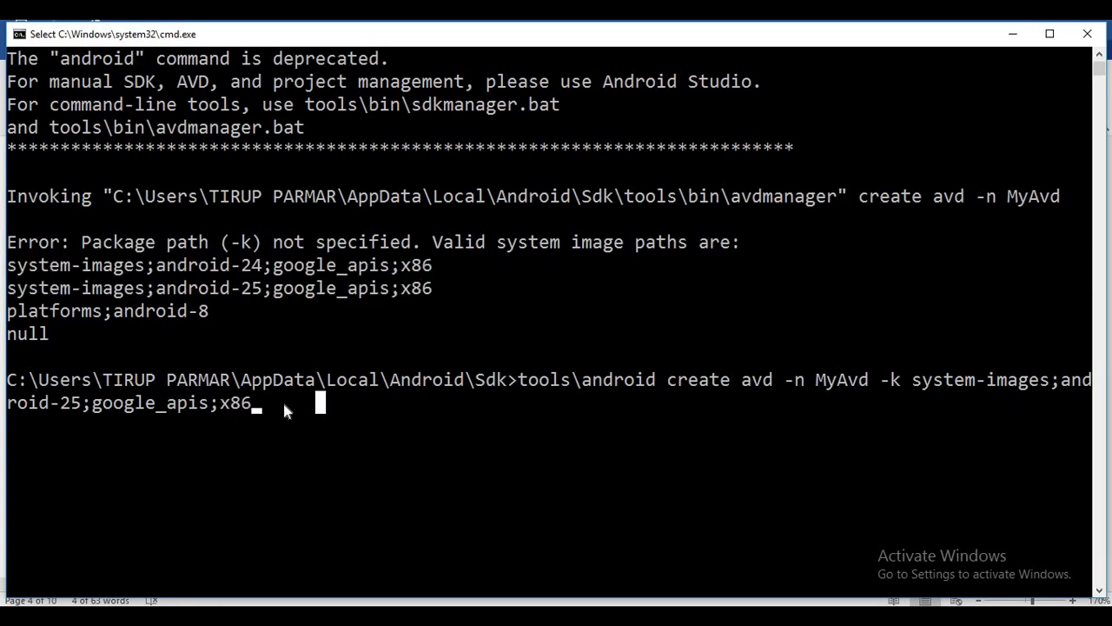
{"action": "key", "text": "Escape"}
Step: Create MyAvd from the android-25 x86 image without a custom hardware profile, then paste tools\android avd
{"action": "key", "text": "Return"}
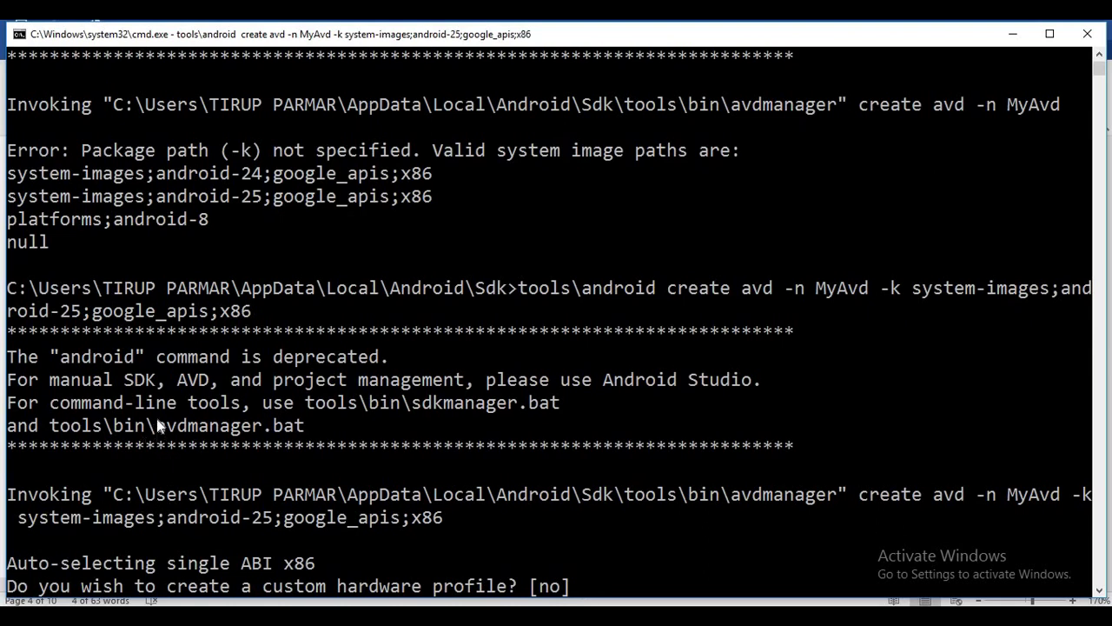
{"action": "scroll", "coordinate": [162, 425], "scroll_direction": "down", "scroll_amount": 2}
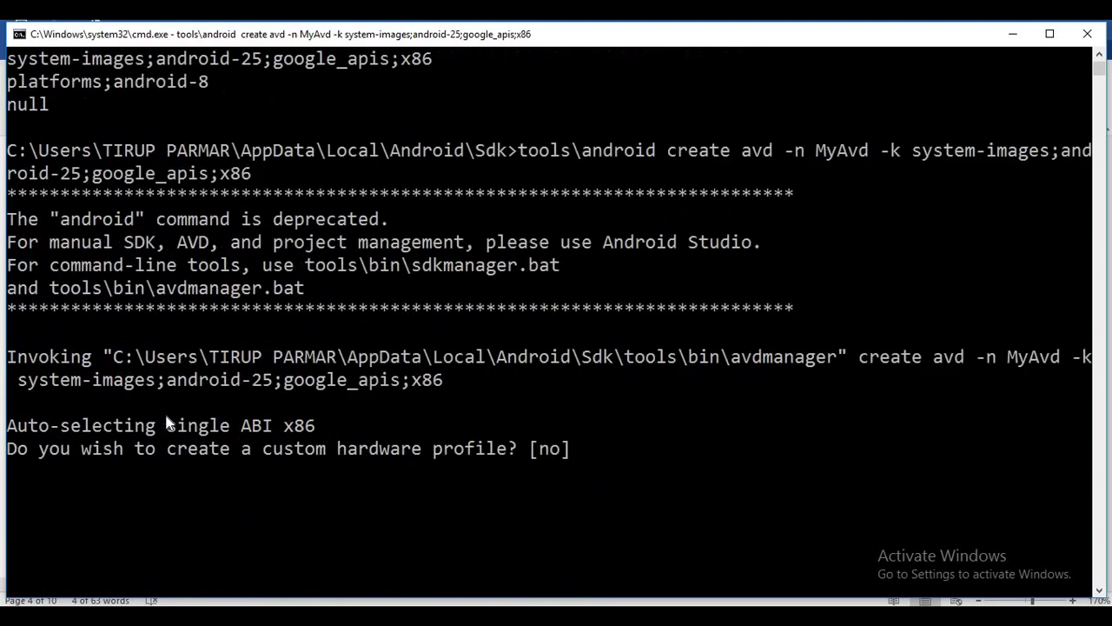
{"action": "scroll", "coordinate": [168, 423], "scroll_direction": "down", "scroll_amount": 1}
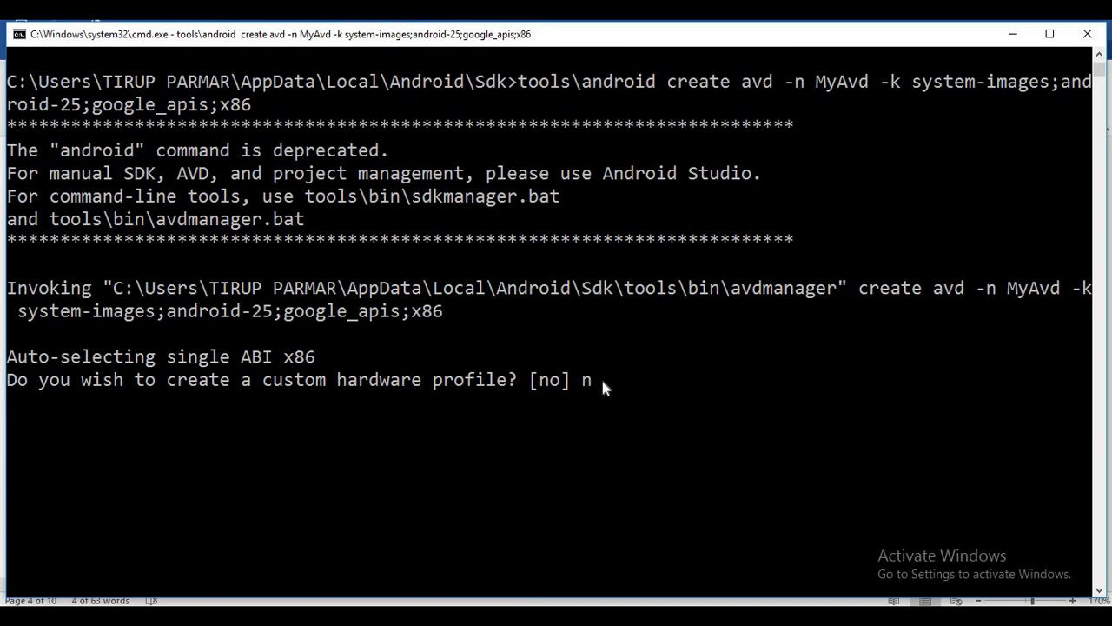
{"action": "key", "text": "Return"}
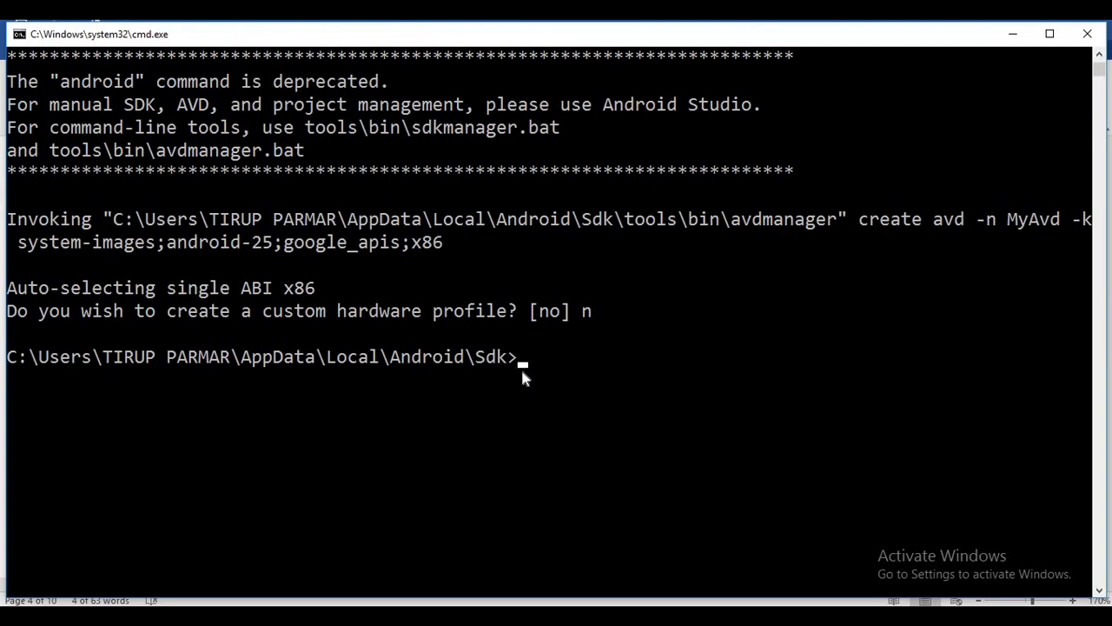
{"action": "type", "text": "tools\\android avd"}
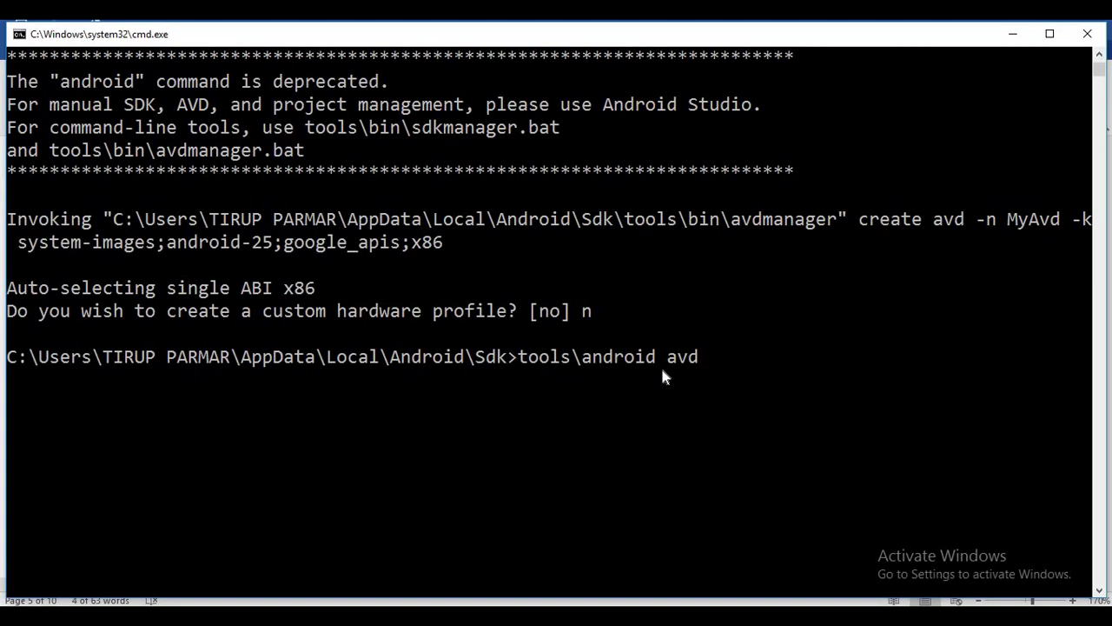
Step: Run tools\android avd, review the supported-commands list it returns, and recall the command for editing
{"action": "scroll", "coordinate": [662, 375], "scroll_direction": "down", "scroll_amount": 1}
{"action": "key", "text": "Return"}
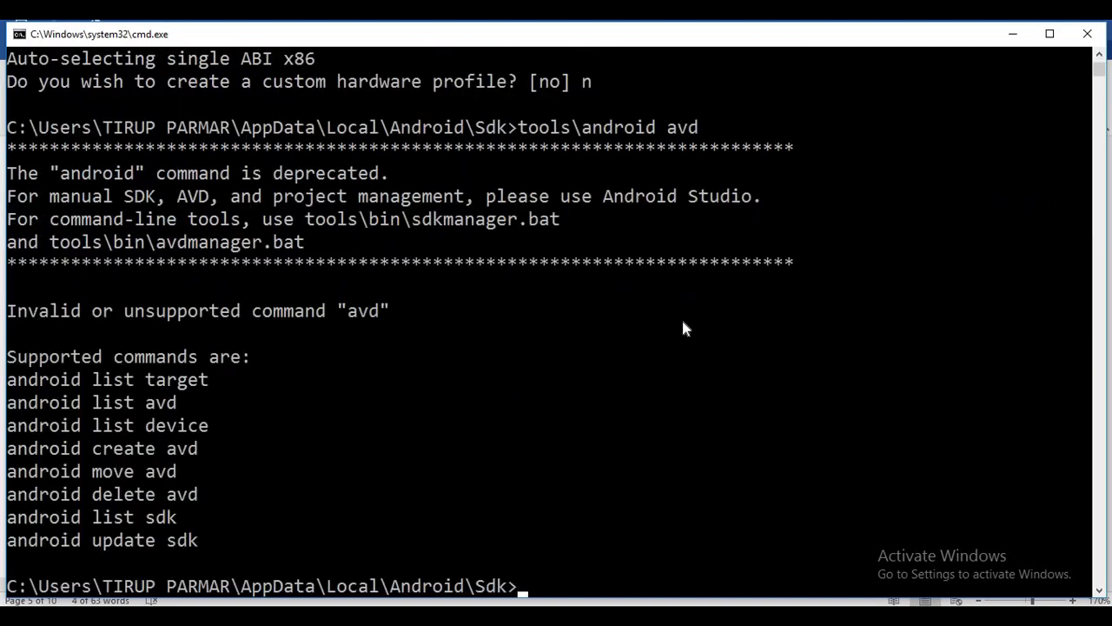
{"action": "scroll", "coordinate": [446, 286], "scroll_direction": "down", "scroll_amount": 1}
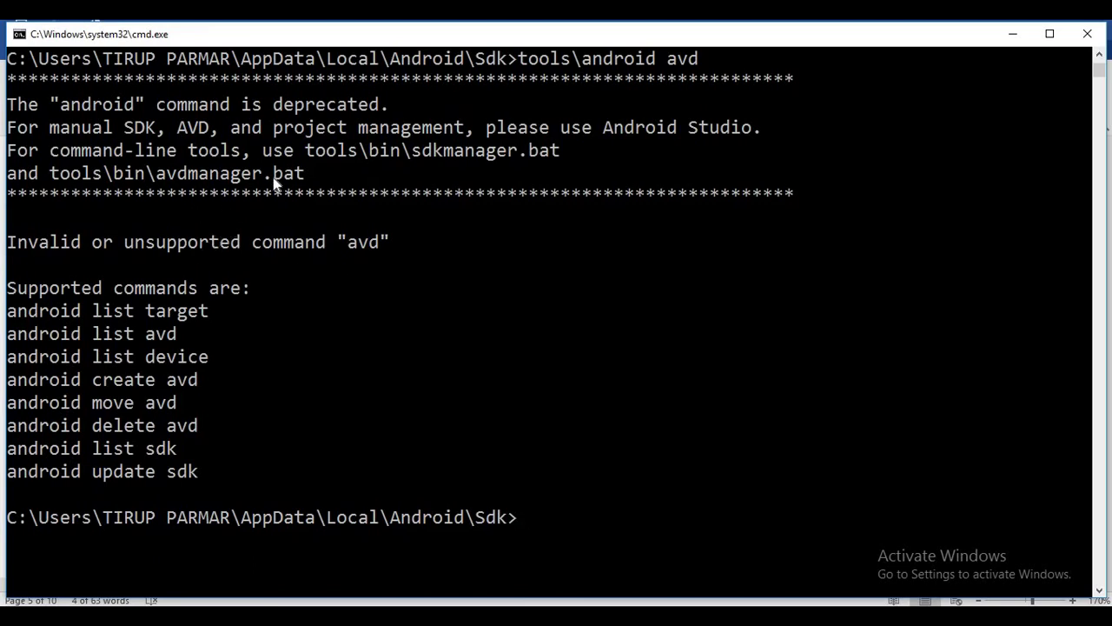
{"action": "scroll", "coordinate": [273, 177], "scroll_direction": "down", "scroll_amount": 2}
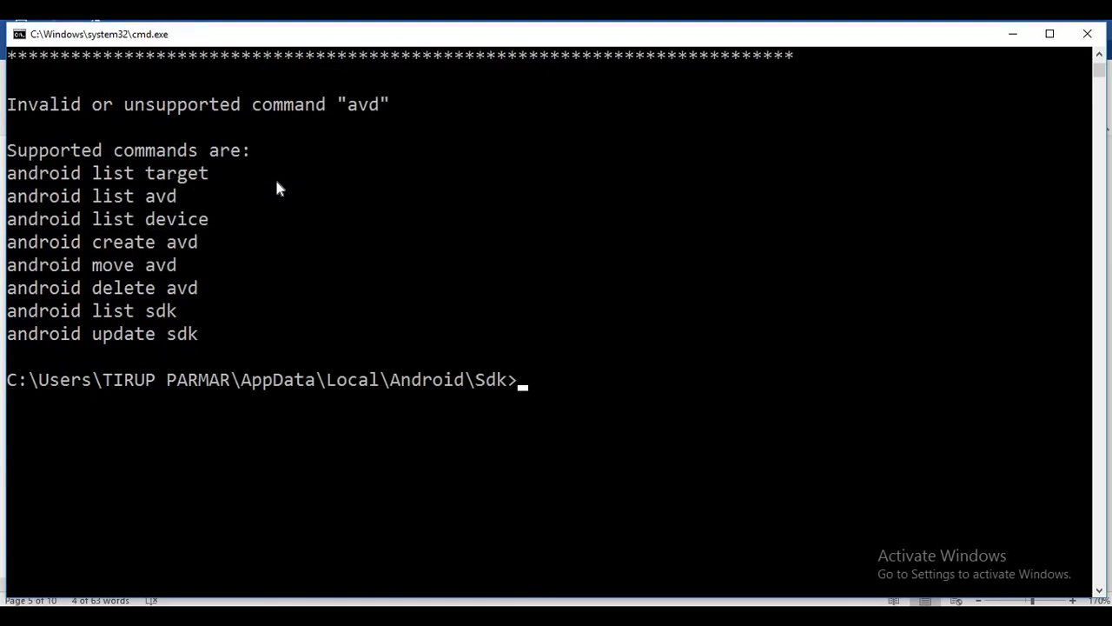
{"action": "scroll", "coordinate": [278, 196], "scroll_direction": "down", "scroll_amount": 1}
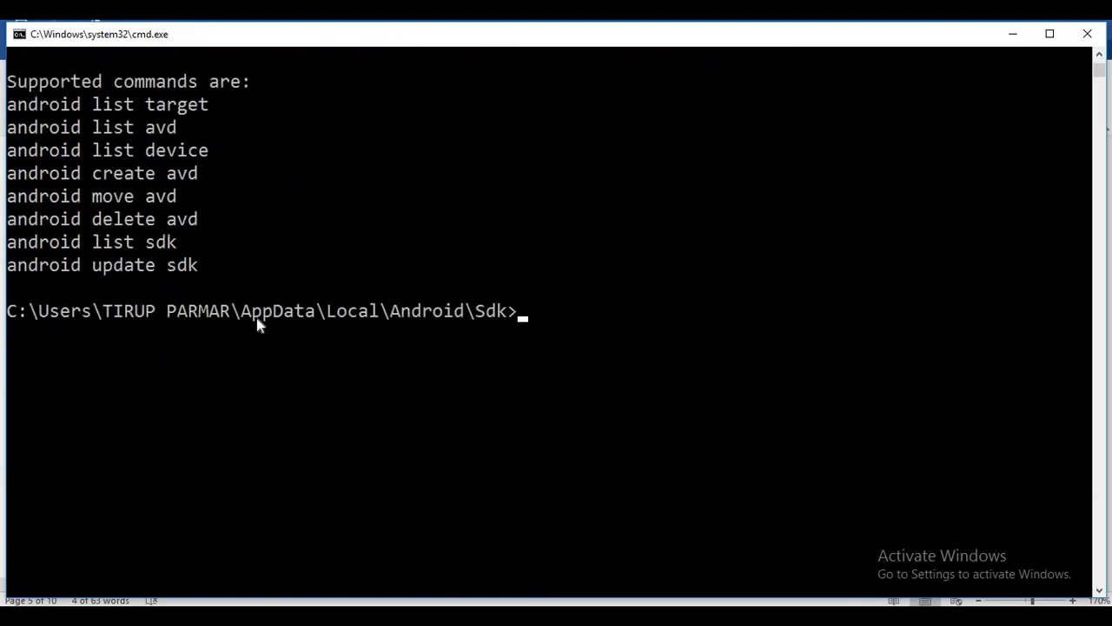
{"action": "key", "text": "Left"}
{"action": "key", "text": "Left"}
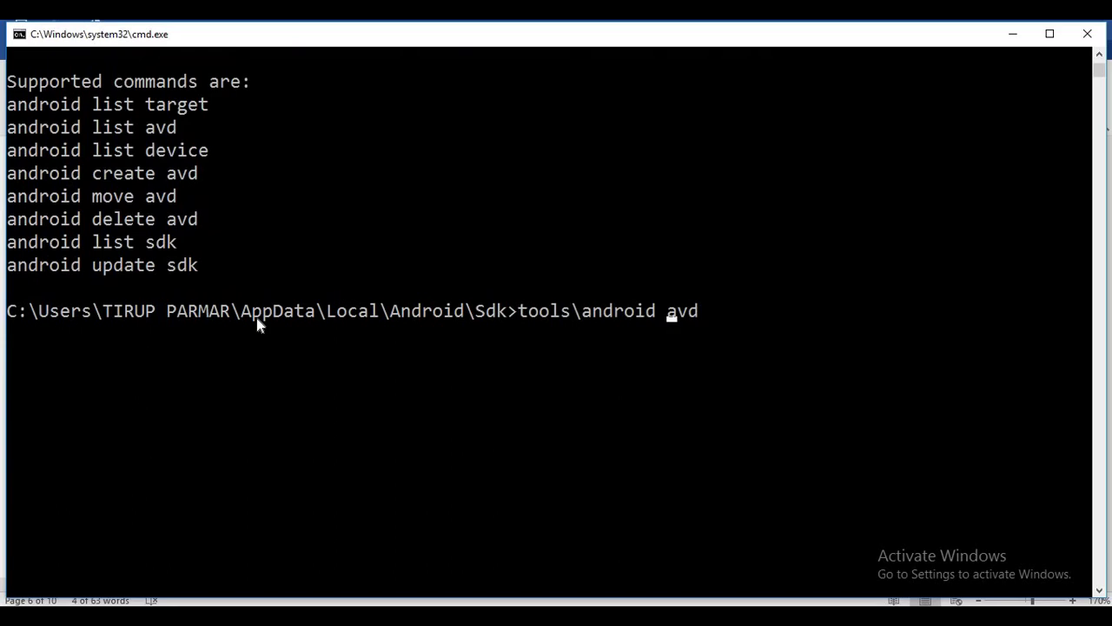
Step: Run tools\android list avd to show MyAvd on Android 7.1.1 with Google APIs
{"action": "type", "text": "list"}
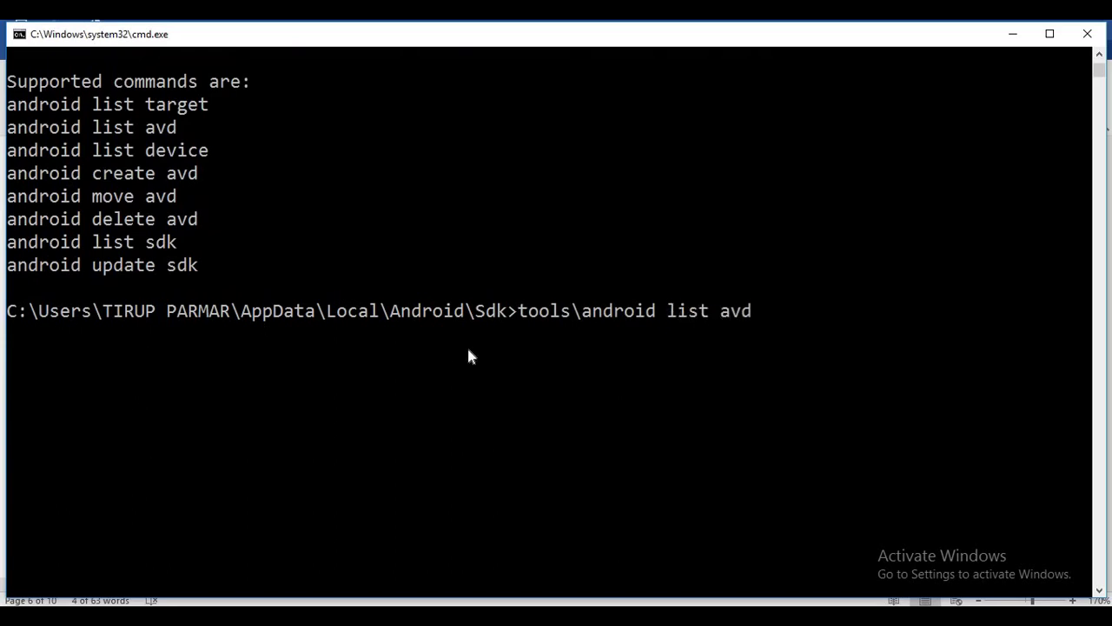
{"action": "key", "text": "Return"}
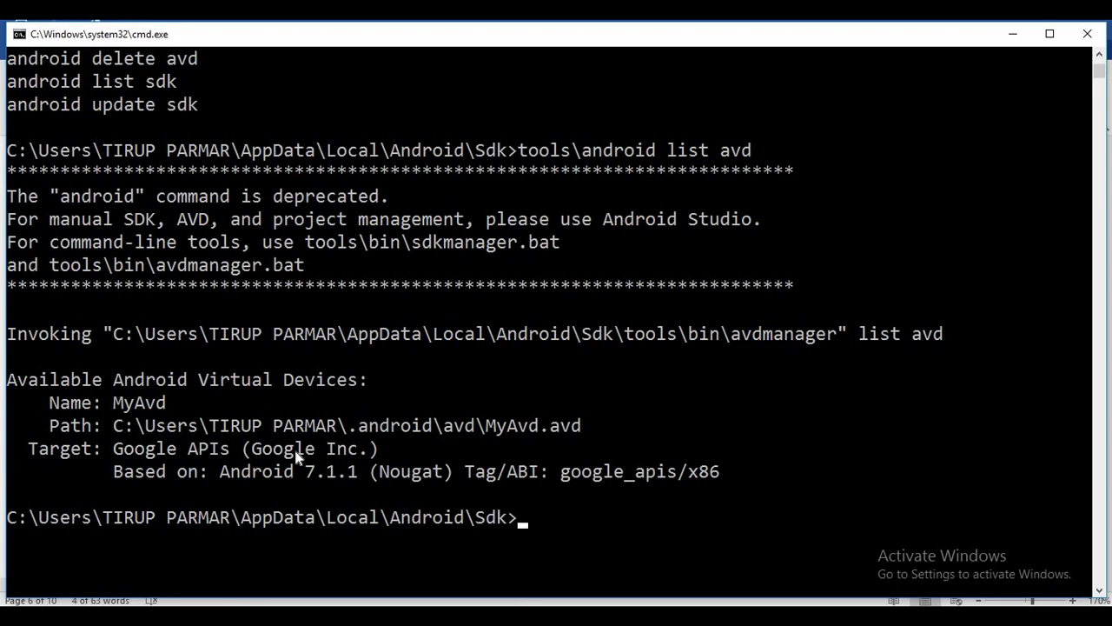
{"action": "scroll", "coordinate": [298, 456], "scroll_direction": "down", "scroll_amount": 1}
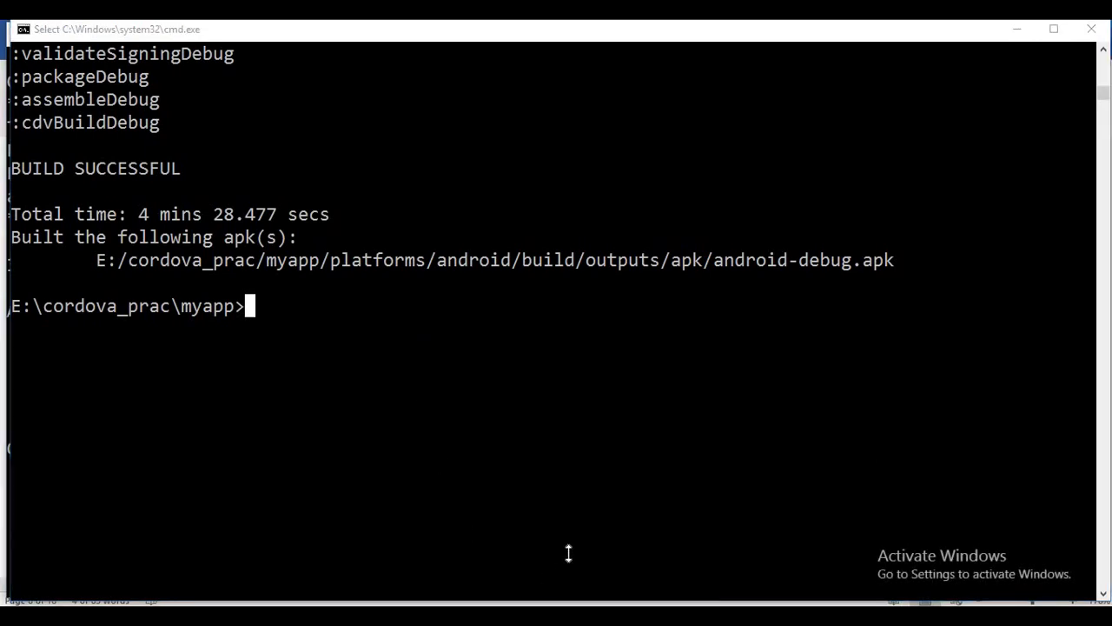
{"action": "mouse_move", "coordinate": [541, 617]}
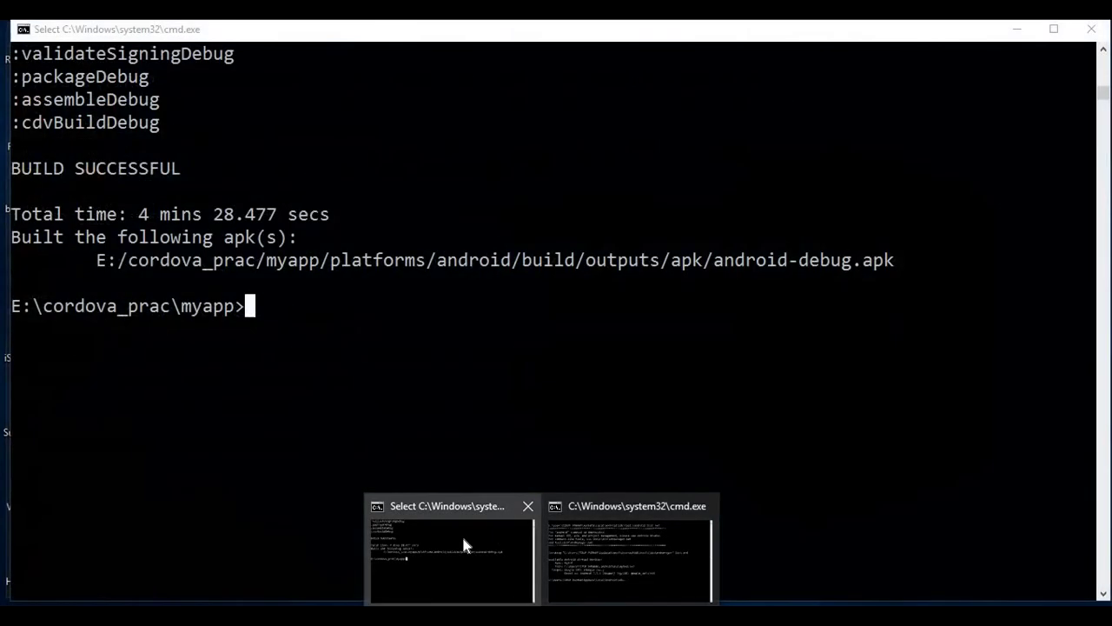
{"action": "left_click", "coordinate": [428, 502]}
{"action": "scroll", "coordinate": [292, 230], "scroll_direction": "up", "scroll_amount": 3}
{"action": "scroll", "coordinate": [292, 231], "scroll_direction": "down", "scroll_amount": 4}
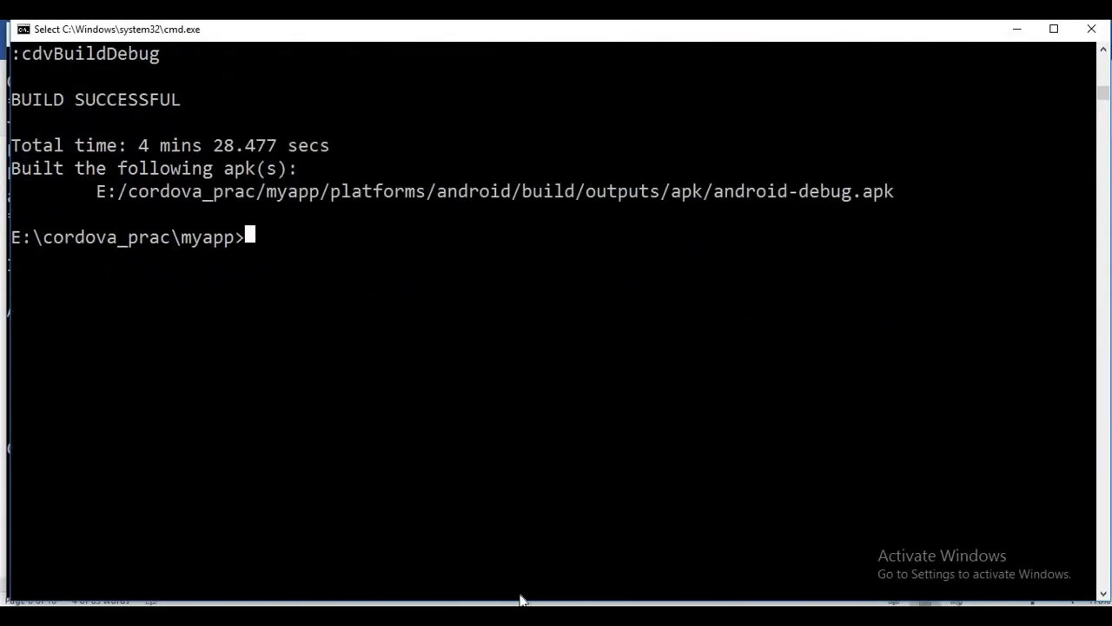
{"action": "left_click", "coordinate": [632, 547]}
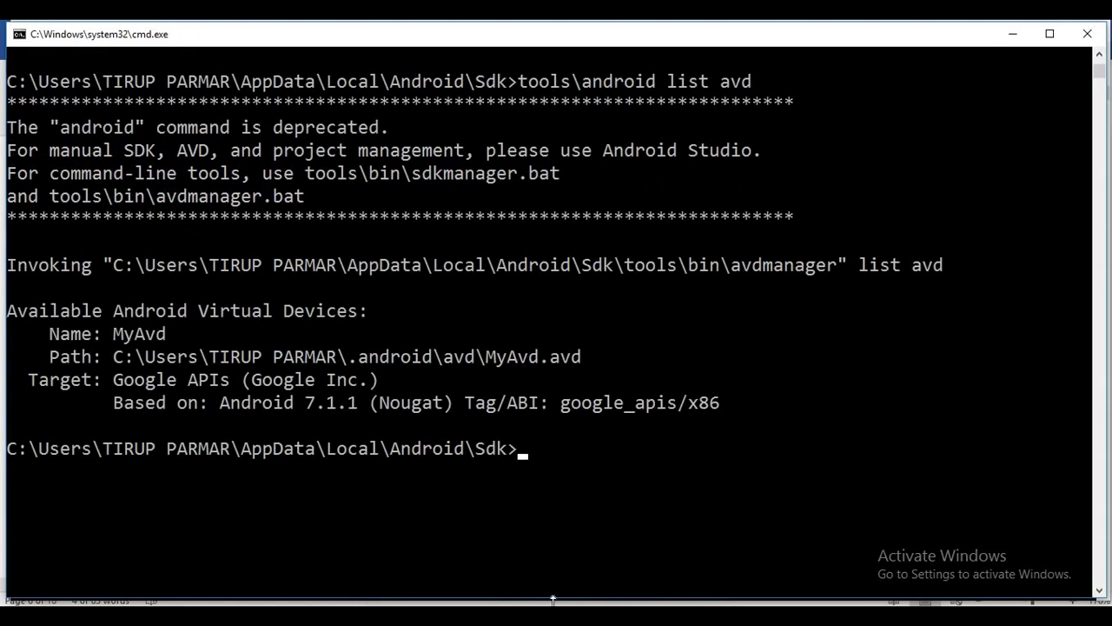
{"action": "mouse_move", "coordinate": [472, 579]}
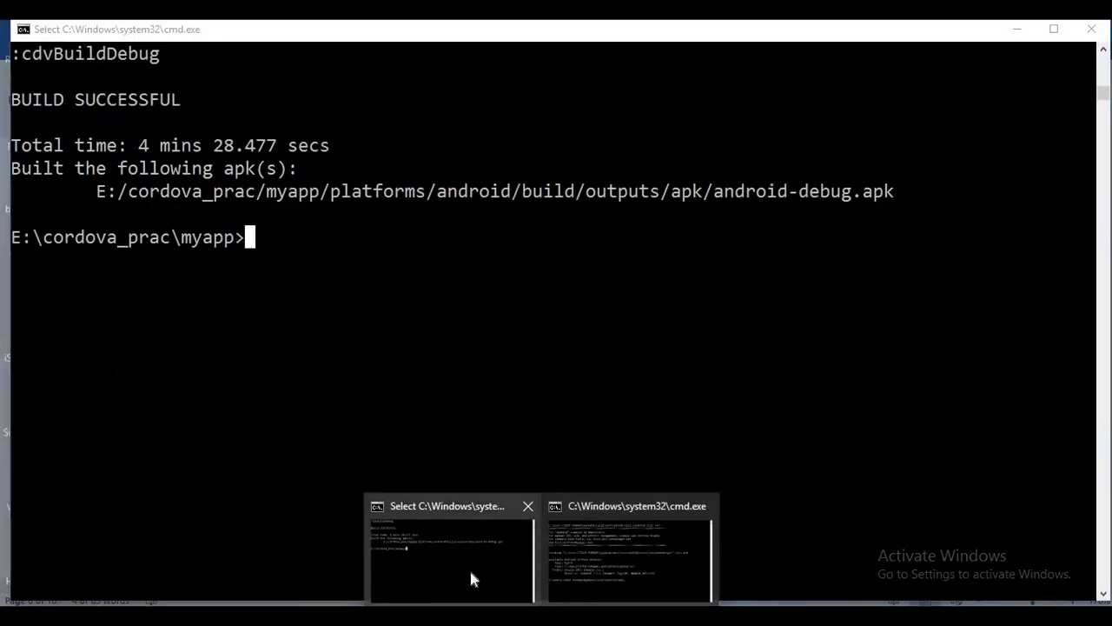
{"action": "left_click", "coordinate": [474, 578]}
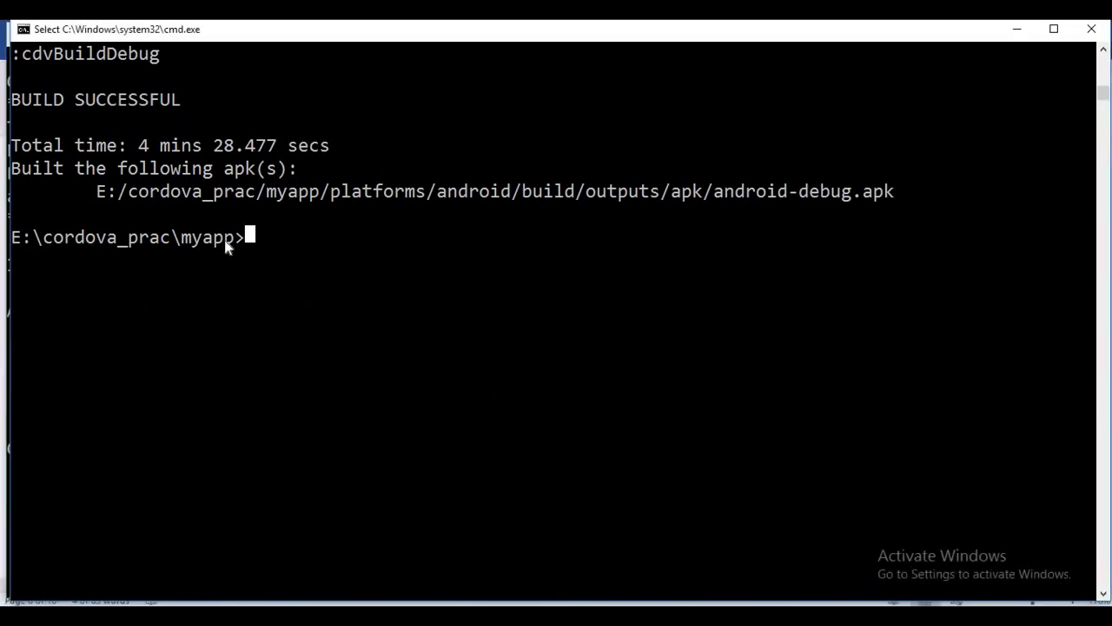
{"action": "left_click_drag", "start_coordinate": [226, 239], "coordinate": [12, 241]}
{"action": "left_click", "coordinate": [99, 256]}
{"action": "left_click_drag", "start_coordinate": [40, 246], "coordinate": [229, 245]}
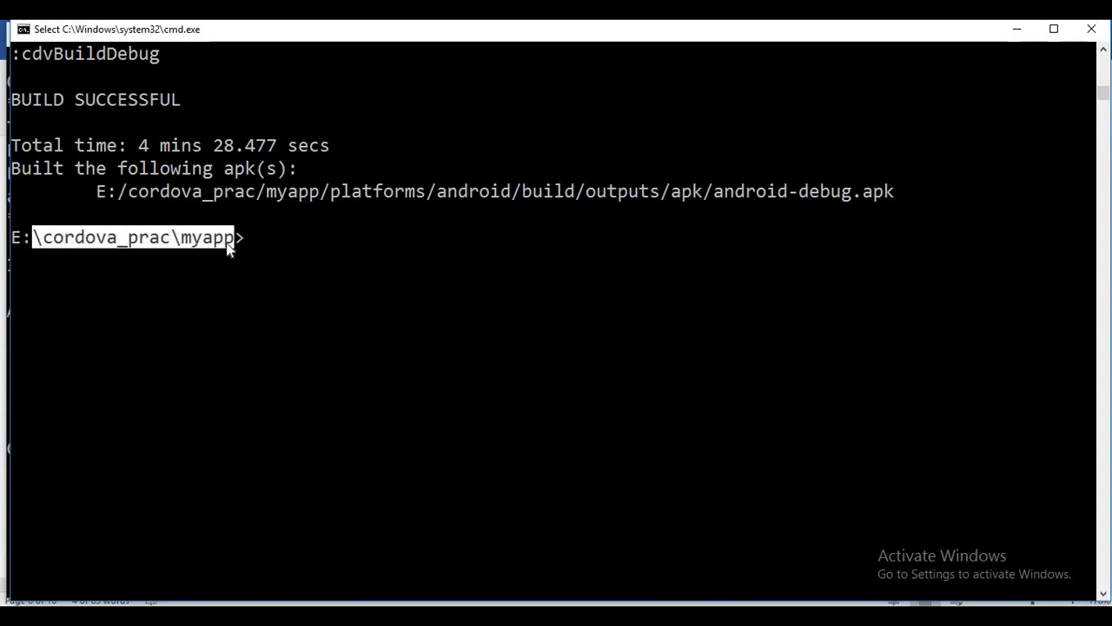
{"action": "left_click", "coordinate": [256, 244]}
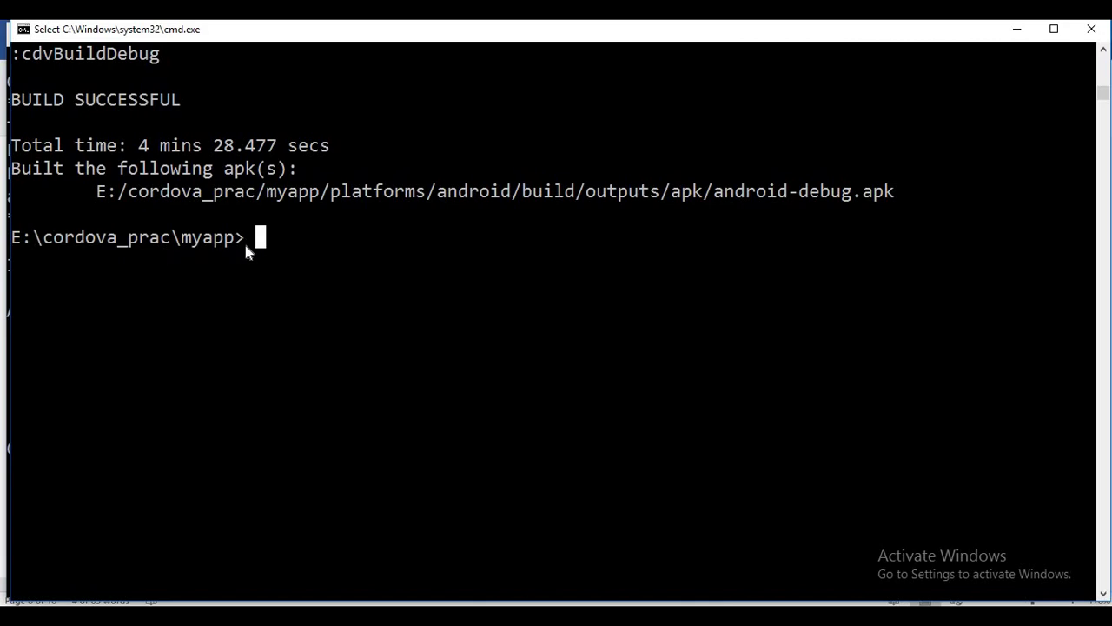
{"action": "left_click_drag", "start_coordinate": [238, 242], "coordinate": [13, 248]}
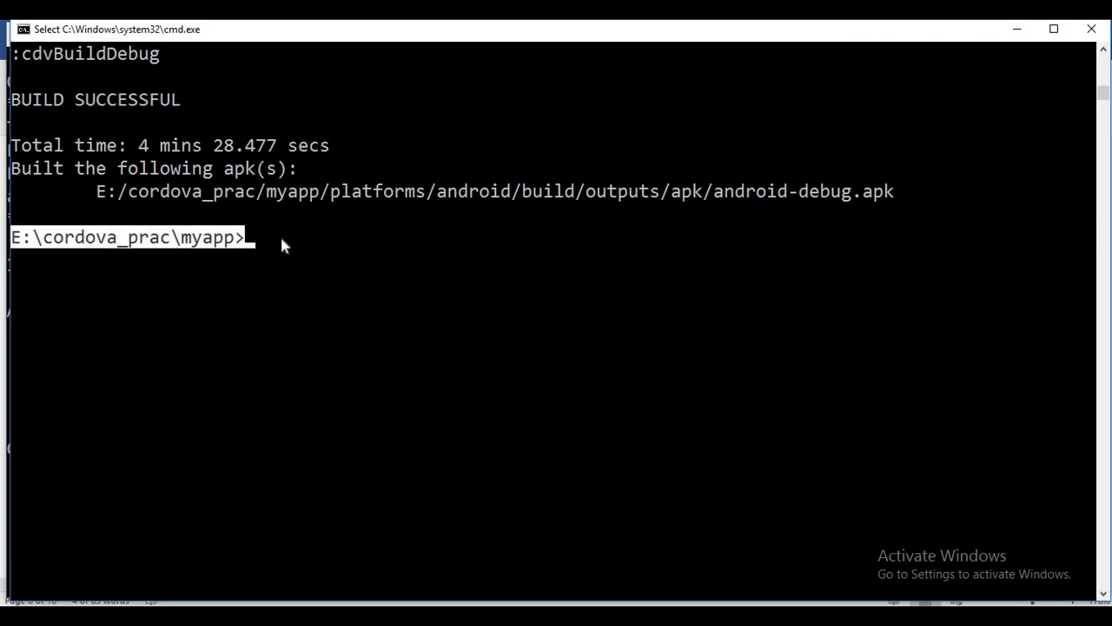
{"action": "left_click", "coordinate": [259, 241]}
{"action": "key", "text": "Left"}
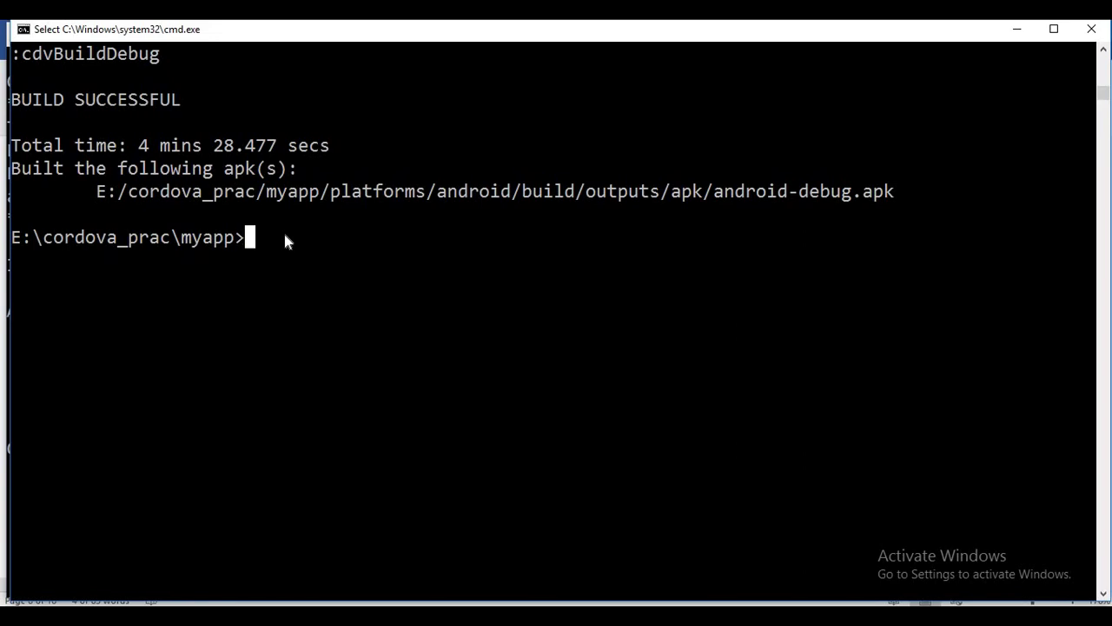
Step: Run 'cordova emulate android' in E:\cordova_prac\myapp, rebuilding android-debug.apk successfully
{"action": "type", "text": "cordova emulate android"}
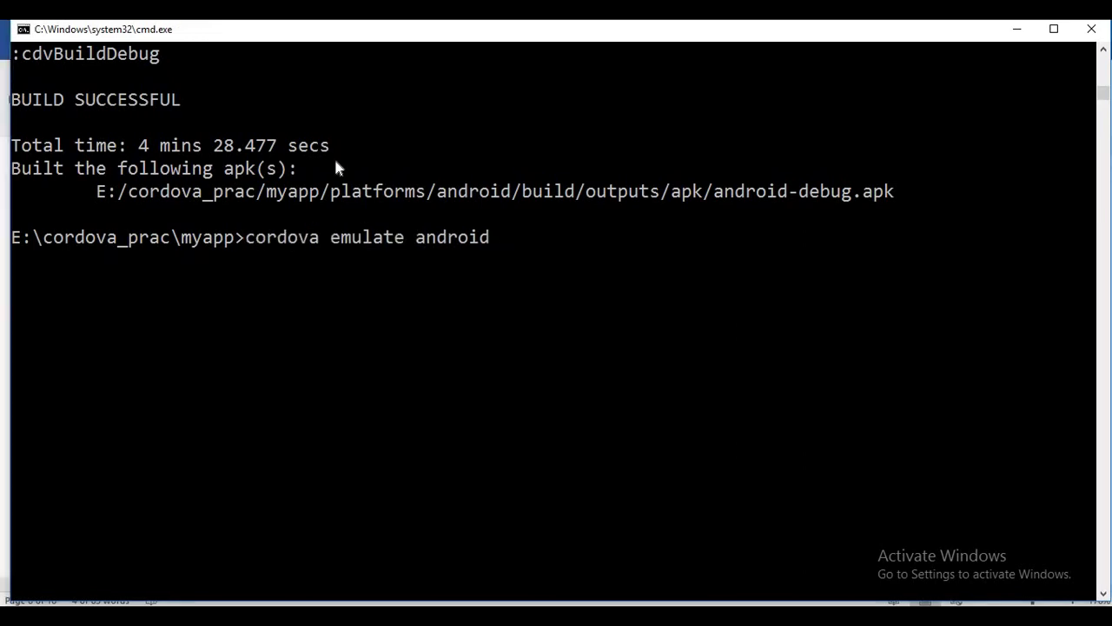
{"action": "left_click_drag", "start_coordinate": [255, 240], "coordinate": [492, 244]}
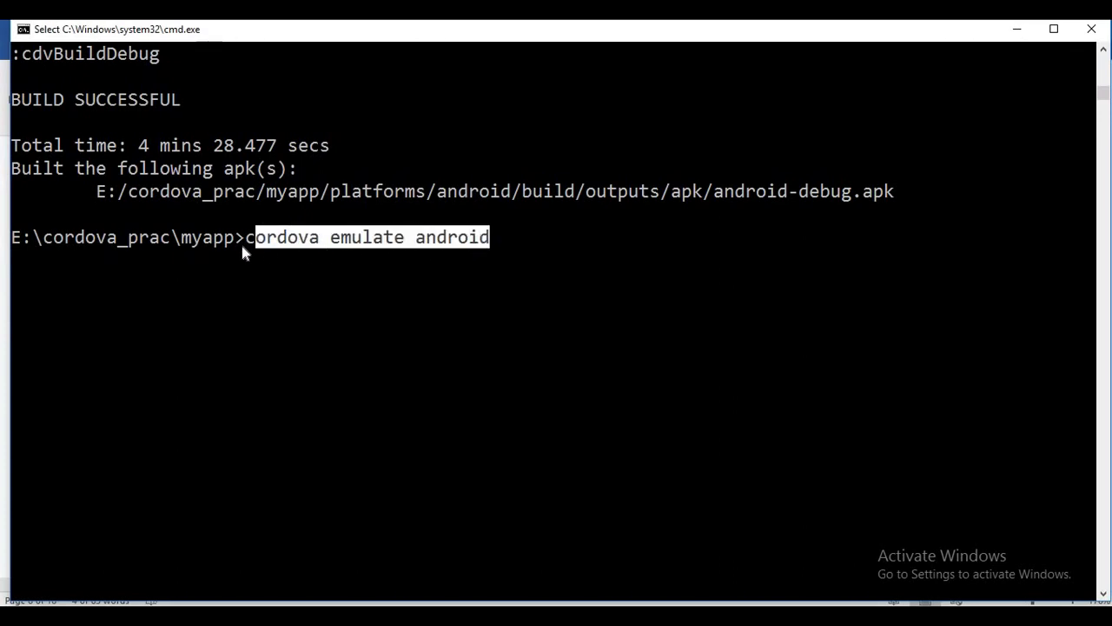
{"action": "left_click_drag", "start_coordinate": [244, 241], "coordinate": [487, 243]}
{"action": "left_click", "coordinate": [505, 240]}
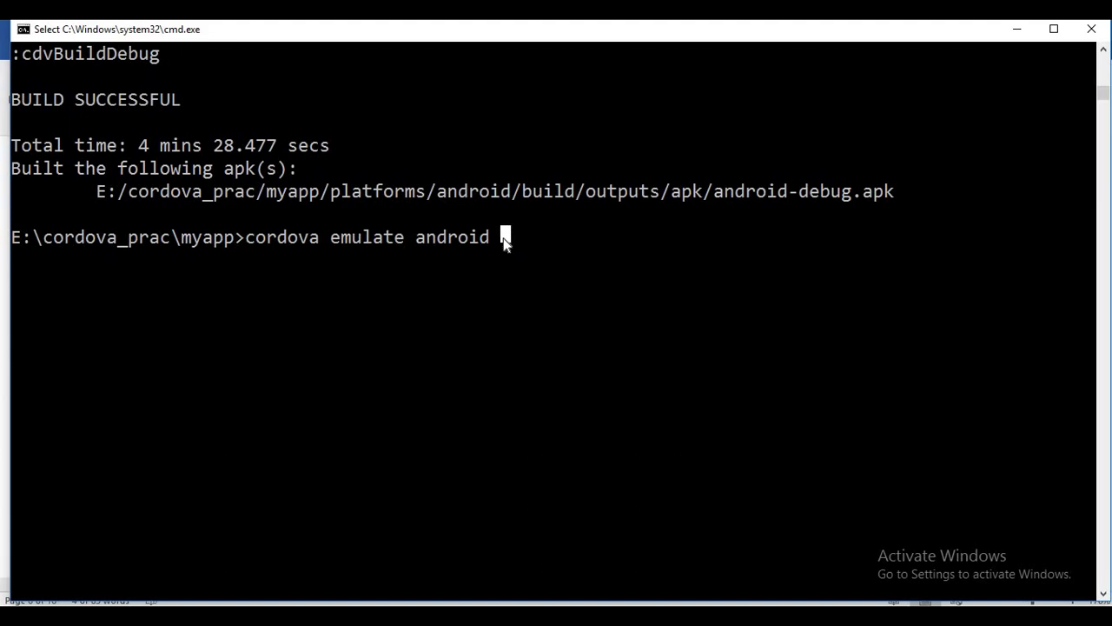
{"action": "key", "text": "Escape"}
{"action": "key", "text": "Return"}
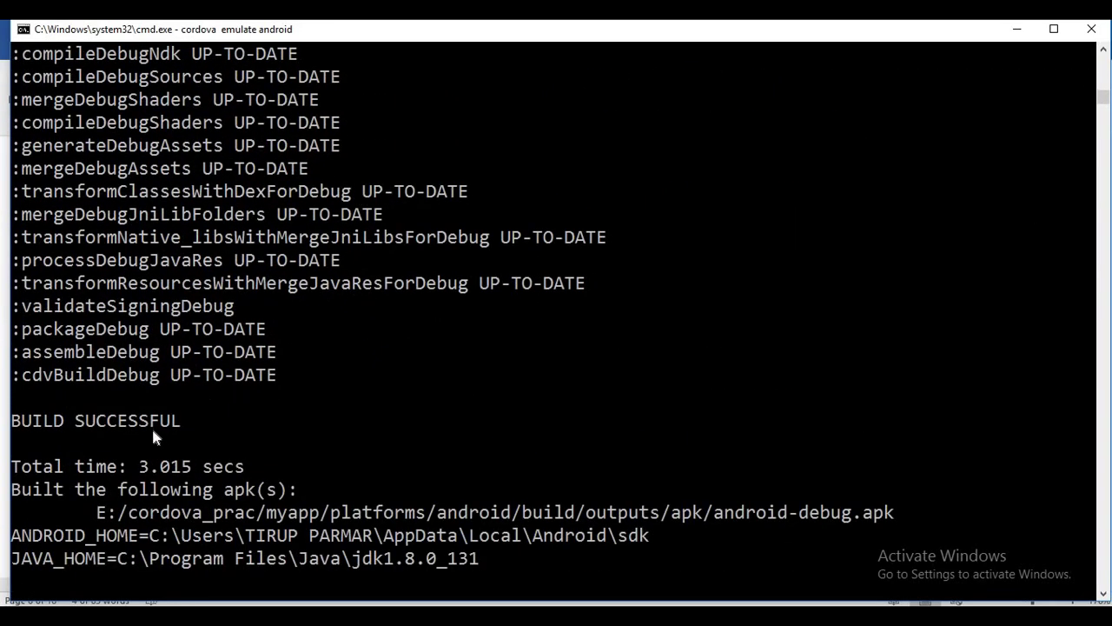
Step: Let MyAvd boot to the Android logo and drag the emulator window right beside the console
{"action": "scroll", "coordinate": [183, 423], "scroll_direction": "down", "scroll_amount": 4}
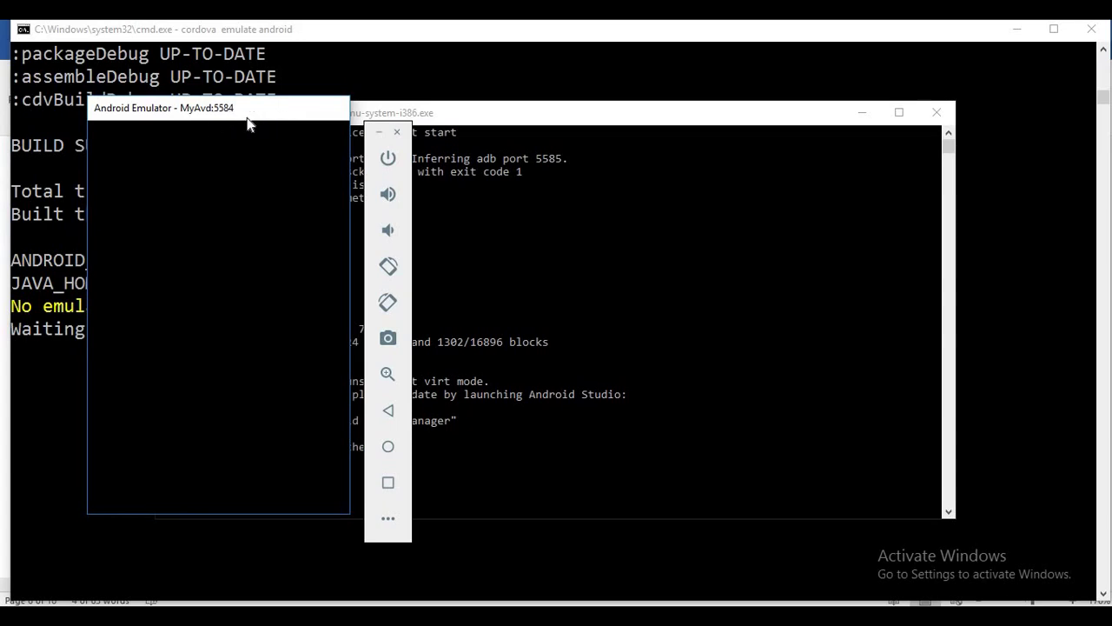
{"action": "left_click_drag", "start_coordinate": [315, 113], "coordinate": [571, 112]}
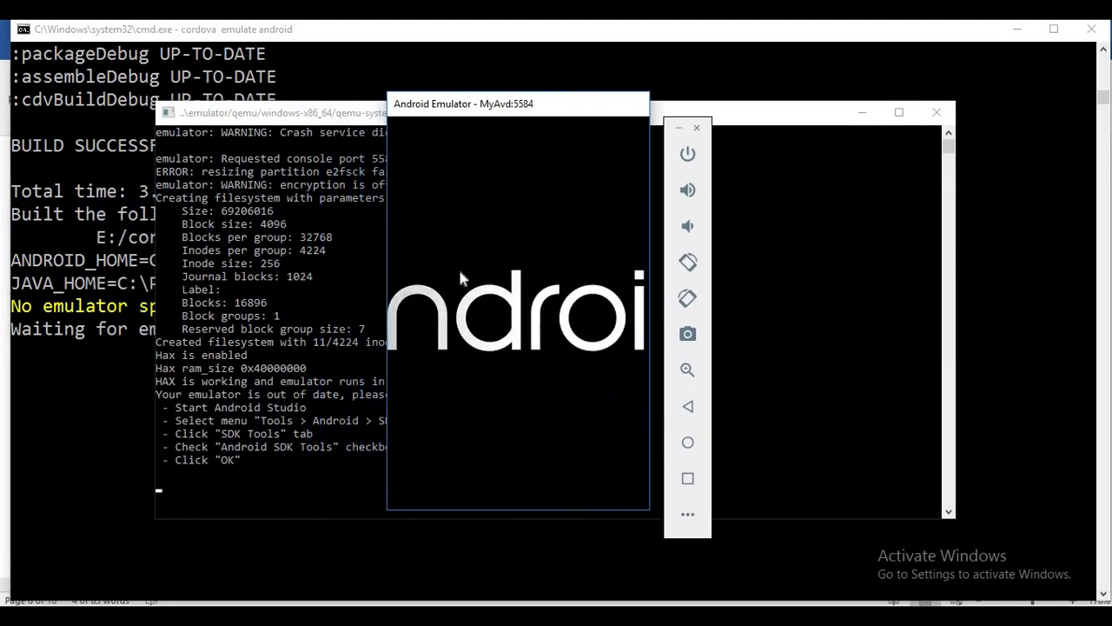
{"action": "mouse_move", "coordinate": [371, 283]}
{"action": "left_mouse_down"}
{"action": "mouse_move", "coordinate": [331, 278]}
{"action": "mouse_move", "coordinate": [380, 278]}
{"action": "left_mouse_up"}
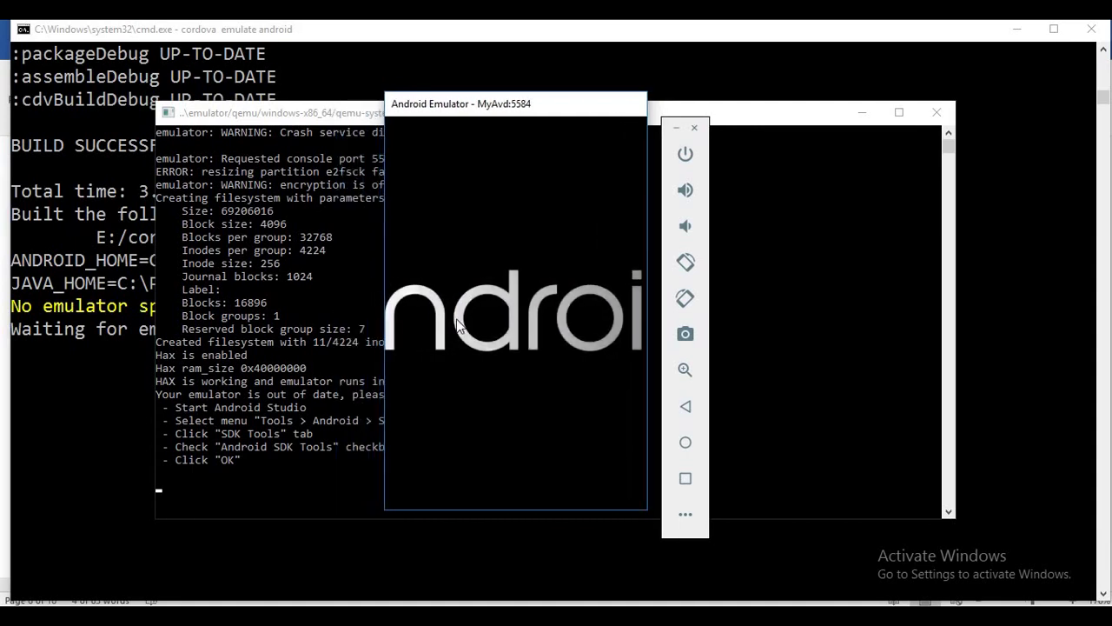